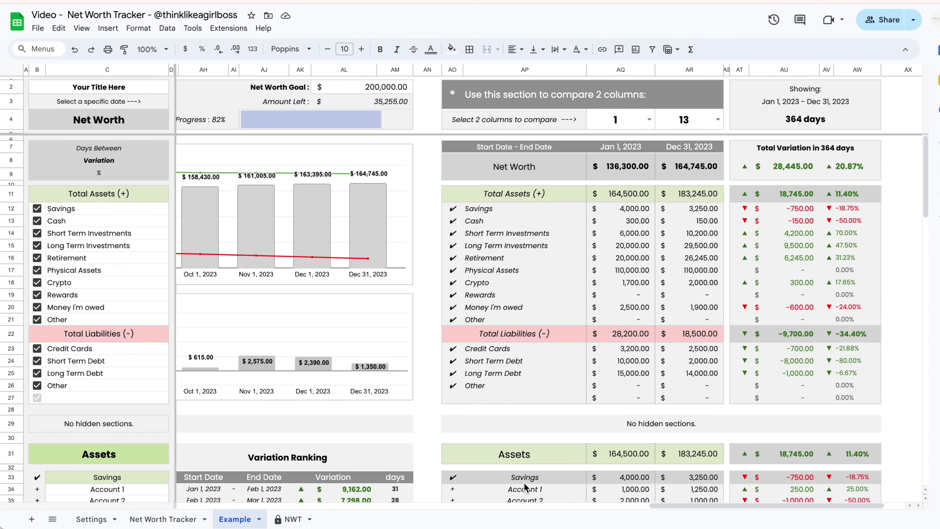
Step: List Savings, Cash, Short Term Investments, Long Term Investments, Retirement, Physical Assets, Crypto and Other as asset categories on the 2024 sheet
{"action": "left_click", "coordinate": [302, 518]}
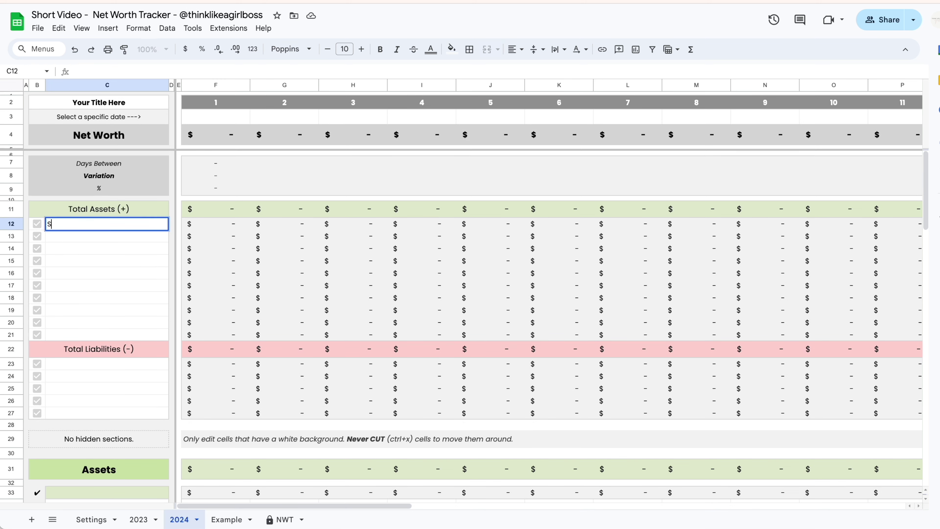
{"action": "type", "text": "Savings Cash Short Term Investments Long Term Inv"}
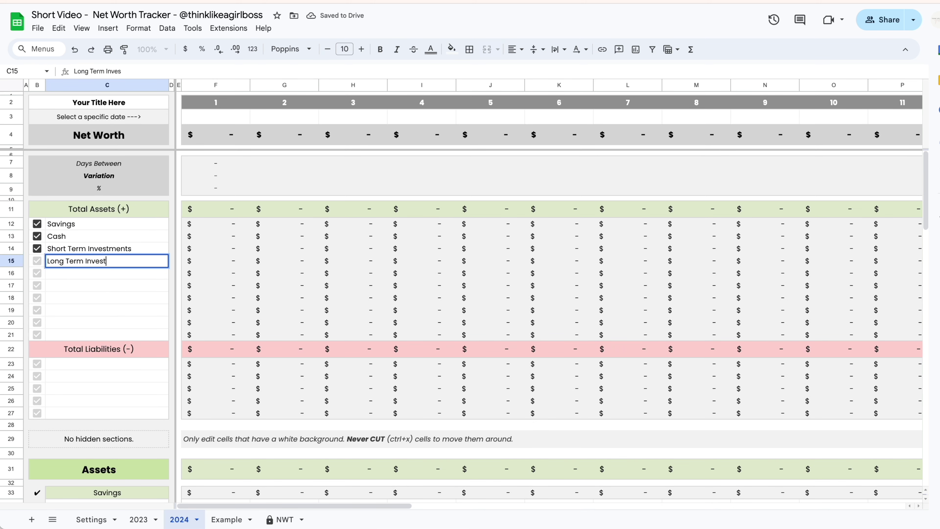
{"action": "type", "text": "estments Retirement Physical Assets Crypto Other"}
Step: List Credit Cards, Short Term Debt, Long Term Debt and Other as the liability categories under Total Liabilities
{"action": "left_click", "coordinate": [106, 363]}
{"action": "type", "text": "Credit Cards Short Term Debt Long Term Debt Other"}
{"action": "key", "text": "Return"}
Step: Name the Savings items Account 1, Christmas Trip and New Car, and the Cash items Envelope 1, Envelope 2 and Envelope 3
{"action": "scroll", "coordinate": [302, 404], "scroll_direction": "down", "scroll_amount": 8}
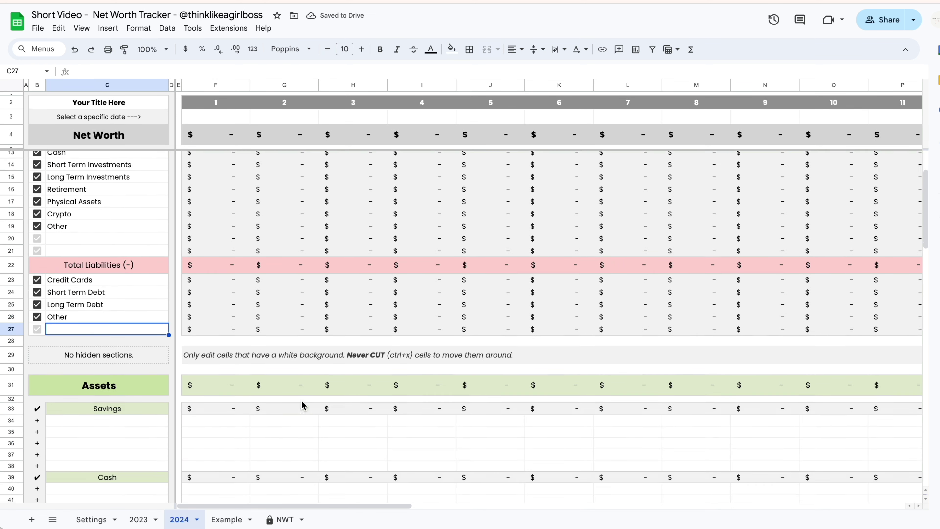
{"action": "left_click", "coordinate": [74, 209]}
{"action": "type", "text": "Account 1 Christmas Trip New Car"}
{"action": "left_click", "coordinate": [74, 278]}
{"action": "type", "text": "Envelope 1 Envelope 2 Envelope 3"}
Step: Add Investment 1 and Investment 2 under Short Term Investments, and Investment 1 under Long Term Investments
{"action": "scroll", "coordinate": [73, 289], "scroll_direction": "down", "scroll_amount": 3}
{"action": "left_click", "coordinate": [74, 237]}
{"action": "type", "text": "Investment 1 Investment 2"}
{"action": "left_click", "coordinate": [74, 305]}
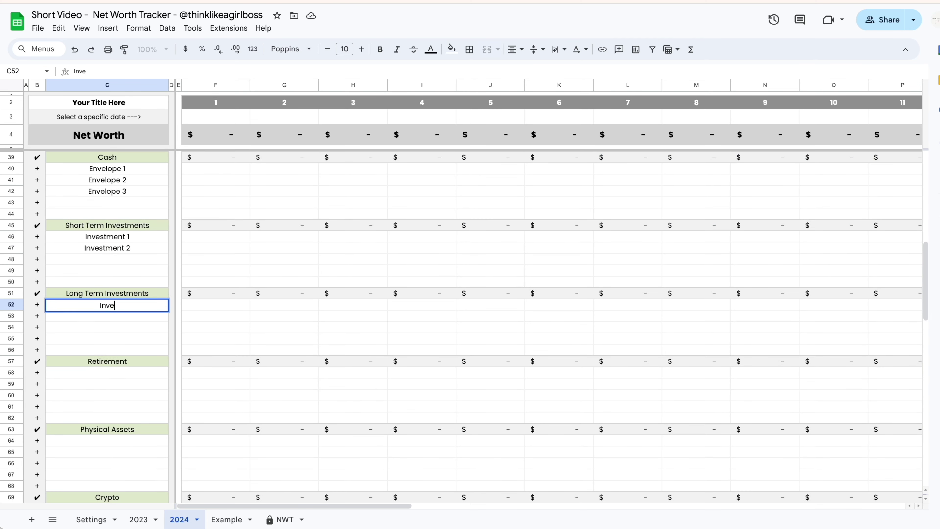
Step: Add Amex, Chase and Card 3 under Credit Cards, Business Loan under Short Term Debt and Student Debt under Long Term Debt
{"action": "type", "text": "Amex Chase Card 3"}
{"action": "left_click", "coordinate": [106, 348]}
{"action": "type", "text": "Business Loan"}
{"action": "key", "text": "Return"}
{"action": "left_click", "coordinate": [107, 417]}
{"action": "type", "text": "Student Debt"}
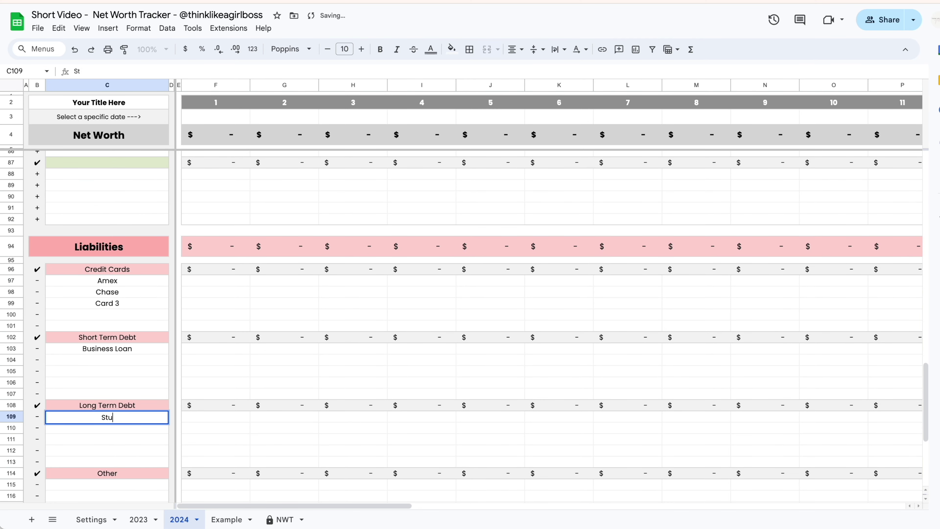
{"action": "key", "text": "Return"}
{"action": "scroll", "coordinate": [107, 417], "scroll_direction": "down", "scroll_amount": 2}
Step: Set the date of the first tracking column to Mar 4, 2024
{"action": "scroll", "coordinate": [222, 296], "scroll_direction": "up", "scroll_amount": 20}
{"action": "double_click", "coordinate": [215, 116]}
{"action": "left_click", "coordinate": [188, 169]}
Step: Fill in the first column's Savings balances with 1000, 2000 and 1000, and enter 500 and 600 for Envelope 1 and Envelope 2
{"action": "scroll", "coordinate": [224, 370], "scroll_direction": "down", "scroll_amount": 5}
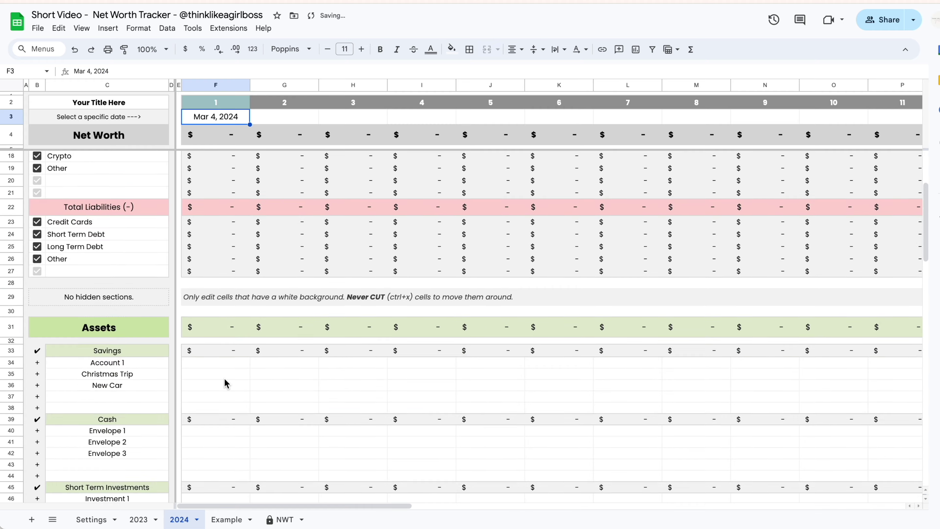
{"action": "left_click", "coordinate": [221, 336]}
{"action": "type", "text": "1000 2000 1000"}
{"action": "scroll", "coordinate": [212, 300], "scroll_direction": "down", "scroll_amount": 3}
{"action": "left_click", "coordinate": [213, 296]}
{"action": "type", "text": "500 600 5"}
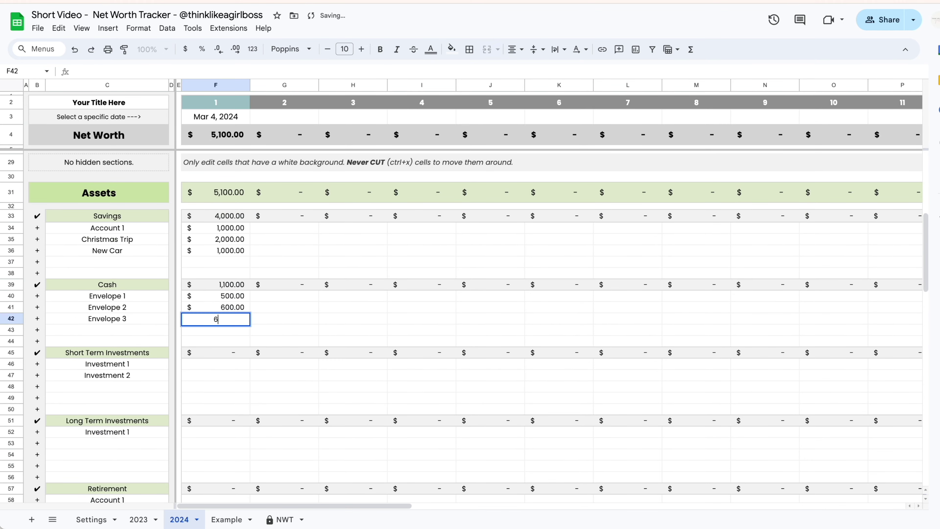
Step: Enter 500 for Amex, 1000 for Chase and 200 for Card 3 in the first column, plus 1000 in the debt rows
{"action": "left_click", "coordinate": [215, 355]}
{"action": "type", "text": "500 1"}
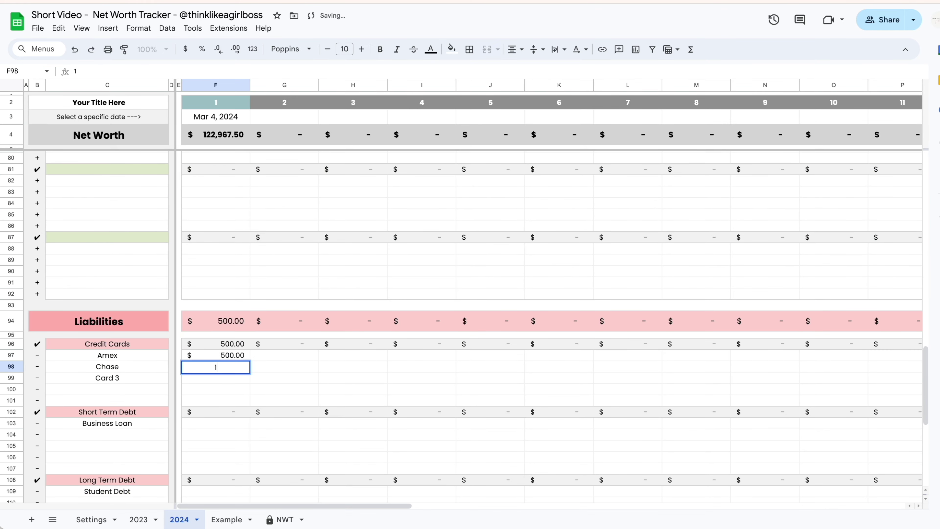
{"action": "type", "text": "000 200"}
{"action": "scroll", "coordinate": [233, 357], "scroll_direction": "down", "scroll_amount": 4}
{"action": "left_click", "coordinate": [233, 357]}
{"action": "type", "text": "1000"}
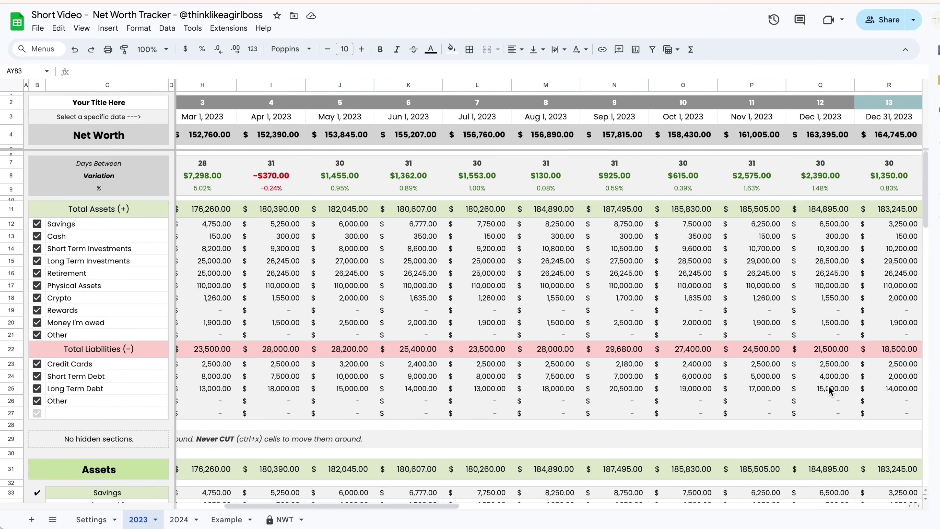
Step: Examine the 2023 sheet's net worth charts and the blank Net Worth Tracker sheet's account sections, dashboard and summary tables
{"action": "scroll", "coordinate": [828, 385], "scroll_direction": "right", "scroll_amount": 15}
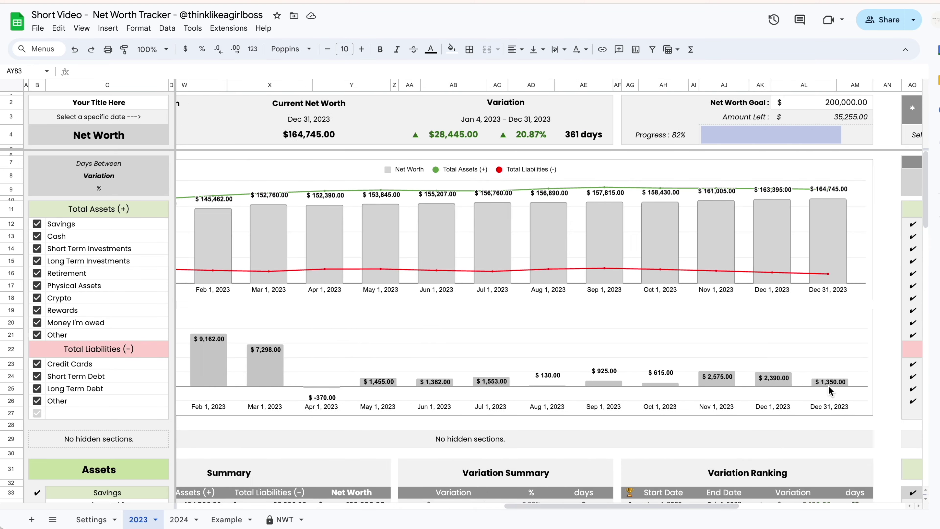
{"action": "scroll", "coordinate": [828, 387], "scroll_direction": "right", "scroll_amount": 5}
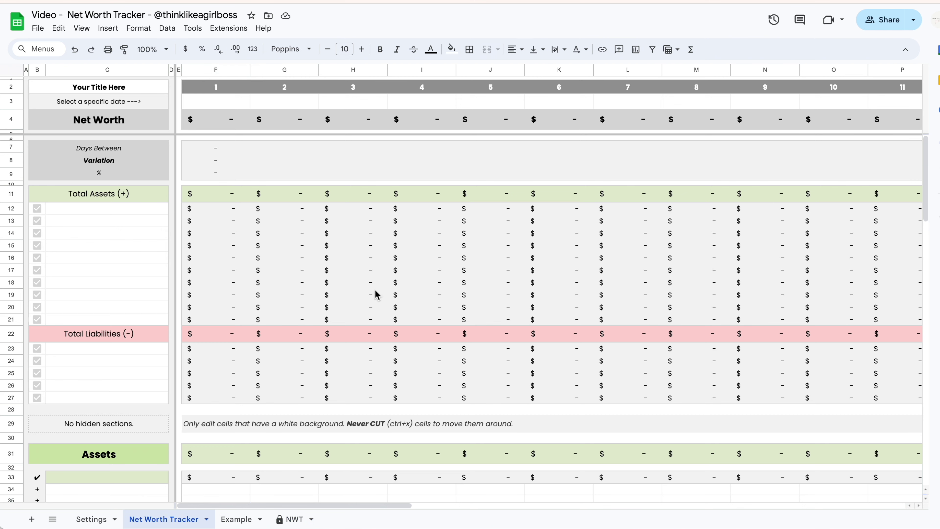
{"action": "scroll", "coordinate": [375, 294], "scroll_direction": "down", "scroll_amount": 20}
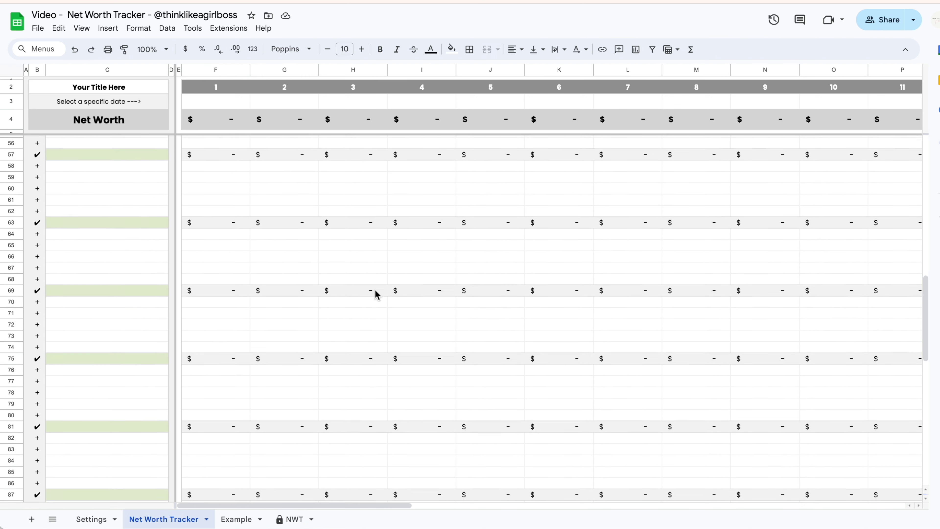
{"action": "scroll", "coordinate": [375, 294], "scroll_direction": "down", "scroll_amount": 10}
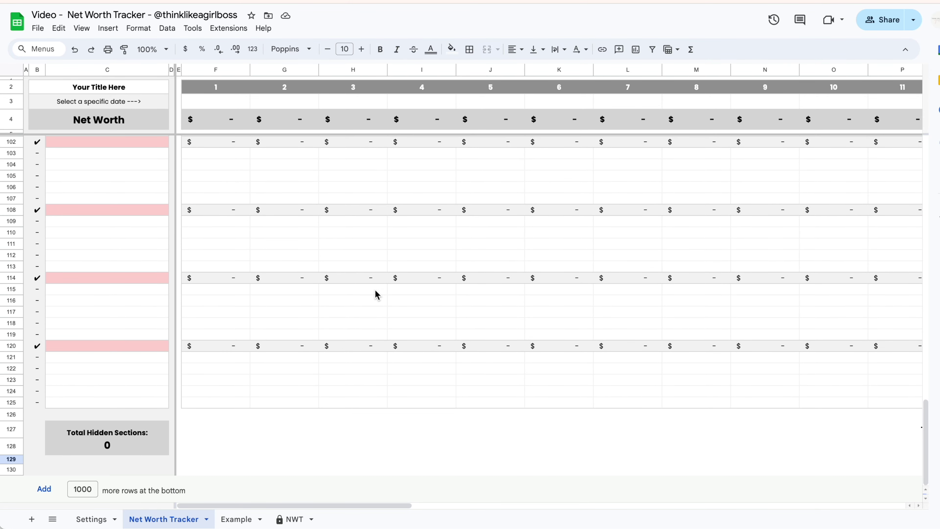
{"action": "scroll", "coordinate": [375, 294], "scroll_direction": "up", "scroll_amount": 15}
{"action": "scroll", "coordinate": [375, 294], "scroll_direction": "up", "scroll_amount": 10}
{"action": "scroll", "coordinate": [375, 294], "scroll_direction": "right", "scroll_amount": 10}
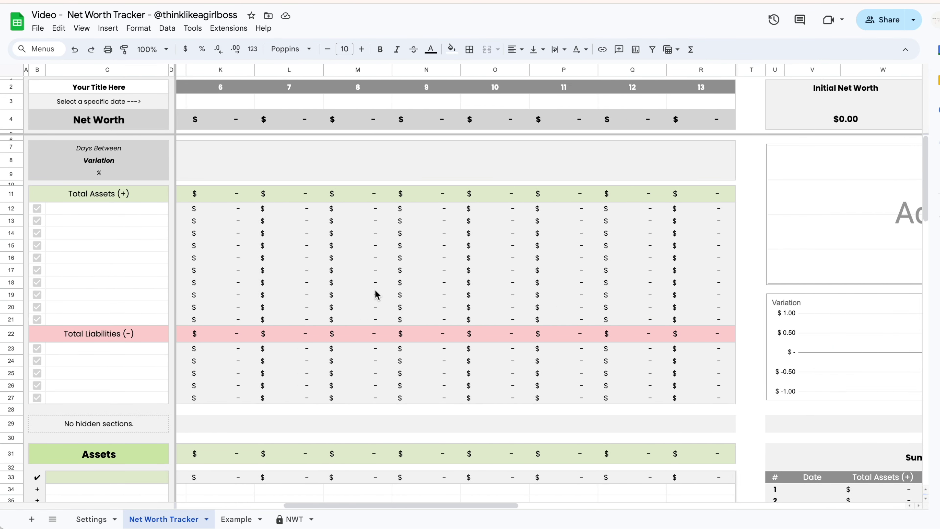
{"action": "scroll", "coordinate": [374, 295], "scroll_direction": "right", "scroll_amount": 6}
{"action": "scroll", "coordinate": [374, 294], "scroll_direction": "down", "scroll_amount": 5}
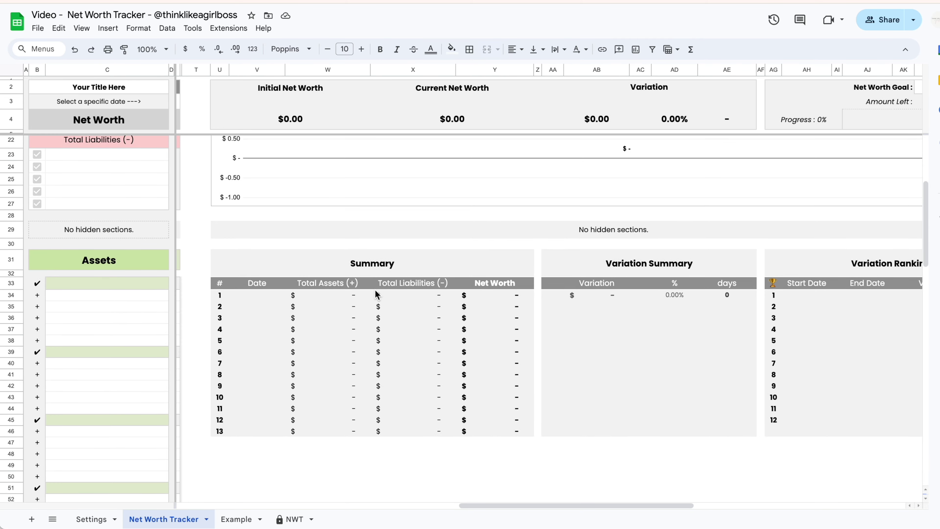
{"action": "scroll", "coordinate": [605, 366], "scroll_direction": "right", "scroll_amount": 15}
{"action": "scroll", "coordinate": [625, 387], "scroll_direction": "up", "scroll_amount": 5}
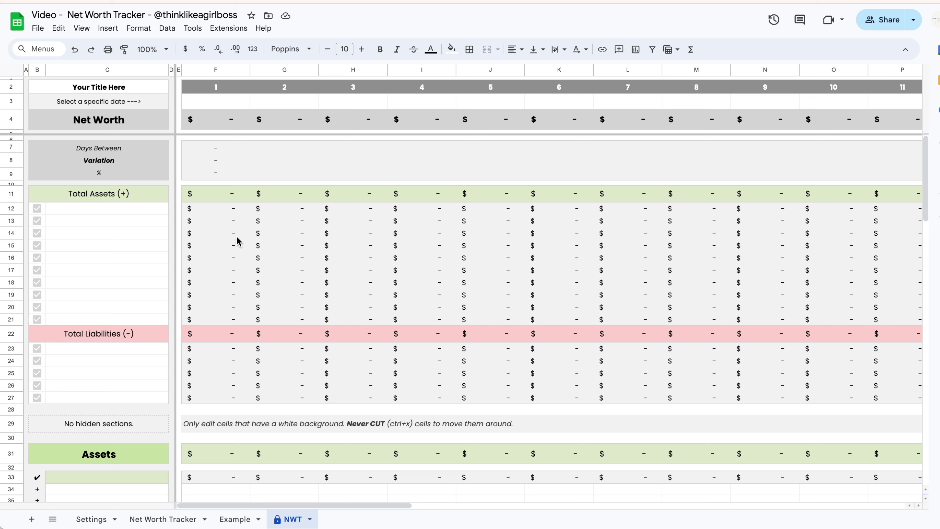
Step: Inspect the shaded formula cells in the Total Assets, Total Liabilities and Assets rows of the NWT sheet
{"action": "left_click", "coordinate": [237, 198]}
{"action": "left_click", "coordinate": [290, 212]}
{"action": "left_click", "coordinate": [301, 227]}
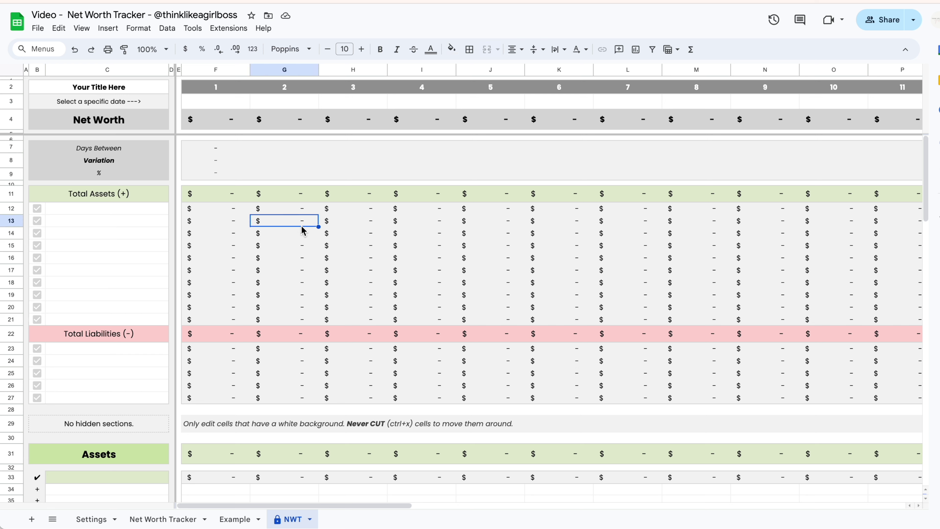
{"action": "left_click", "coordinate": [354, 240]}
{"action": "left_click", "coordinate": [407, 249]}
{"action": "left_click", "coordinate": [373, 334]}
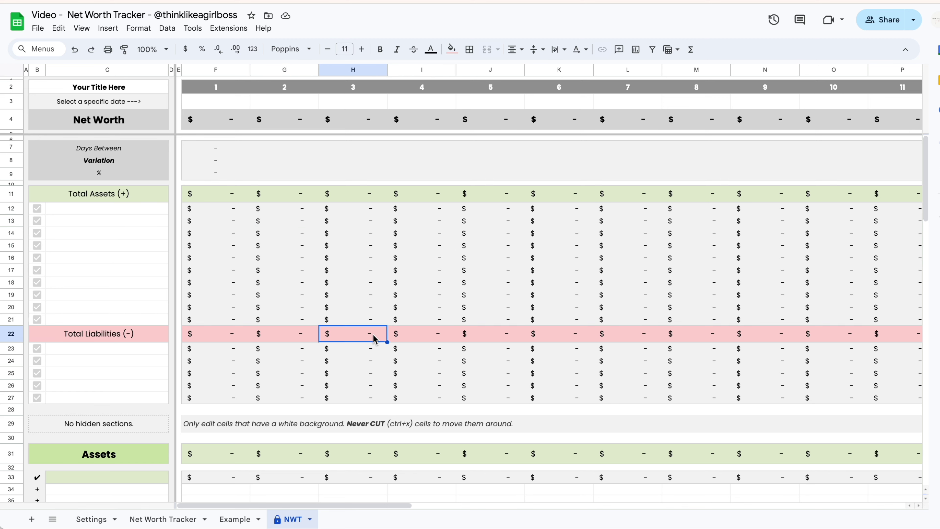
{"action": "scroll", "coordinate": [373, 318], "scroll_direction": "down", "scroll_amount": 2}
{"action": "left_click", "coordinate": [372, 303]}
{"action": "scroll", "coordinate": [371, 303], "scroll_direction": "down", "scroll_amount": 2}
{"action": "left_click", "coordinate": [358, 327]}
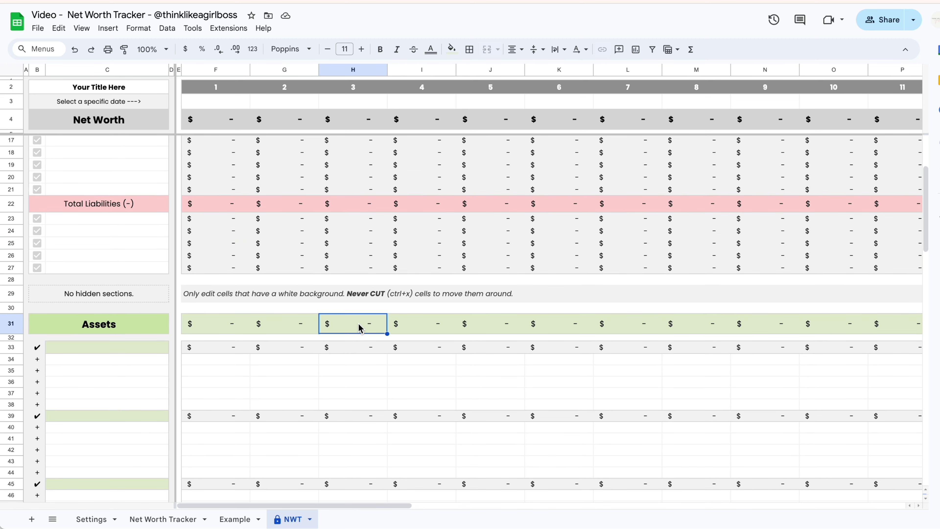
{"action": "scroll", "coordinate": [358, 326], "scroll_direction": "down", "scroll_amount": 1}
{"action": "left_click", "coordinate": [351, 319]}
{"action": "scroll", "coordinate": [351, 319], "scroll_direction": "up", "scroll_amount": 4}
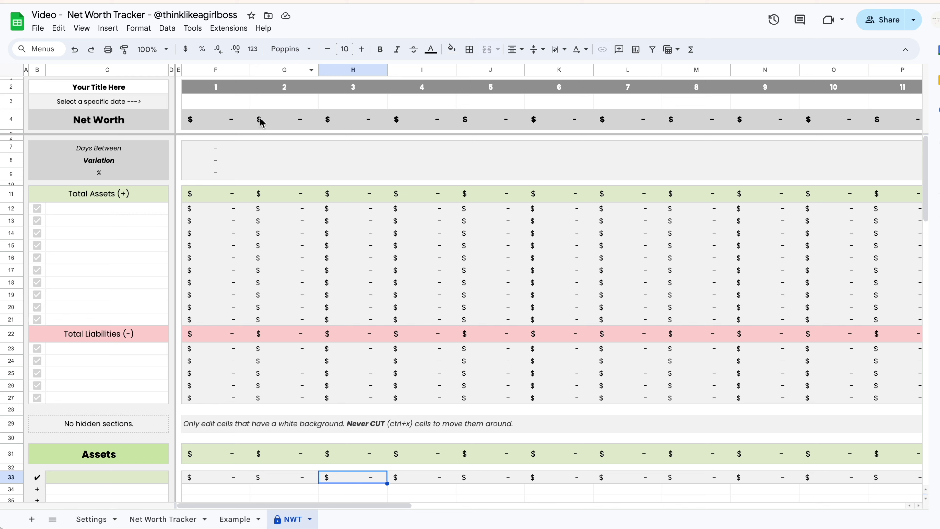
Step: Inspect the NWT sheet's editable white cells for category names, dates, title, account names and balances, contrasting them with a shaded cell
{"action": "left_click", "coordinate": [135, 243]}
{"action": "left_click", "coordinate": [129, 359]}
{"action": "left_click", "coordinate": [216, 103]}
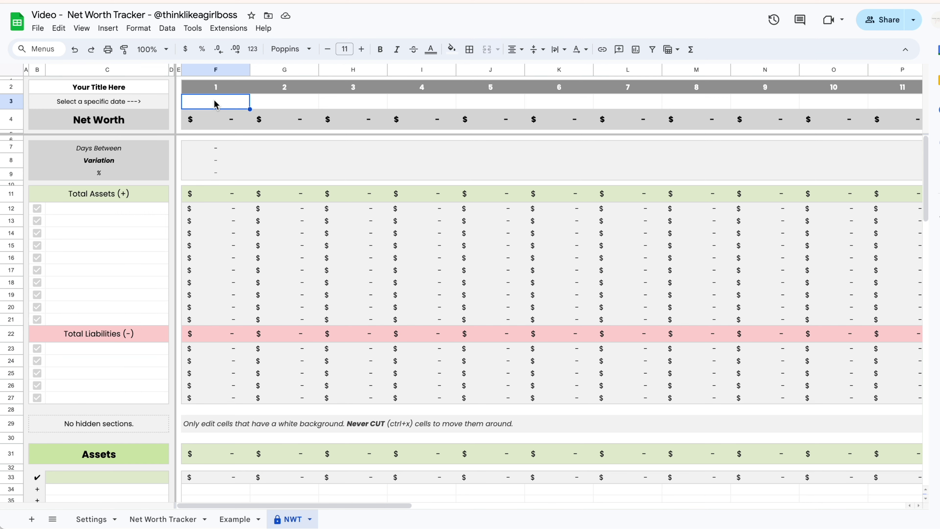
{"action": "left_click", "coordinate": [146, 88]}
{"action": "scroll", "coordinate": [271, 293], "scroll_direction": "down", "scroll_amount": 4}
{"action": "left_click", "coordinate": [120, 358]}
{"action": "left_click", "coordinate": [271, 346]}
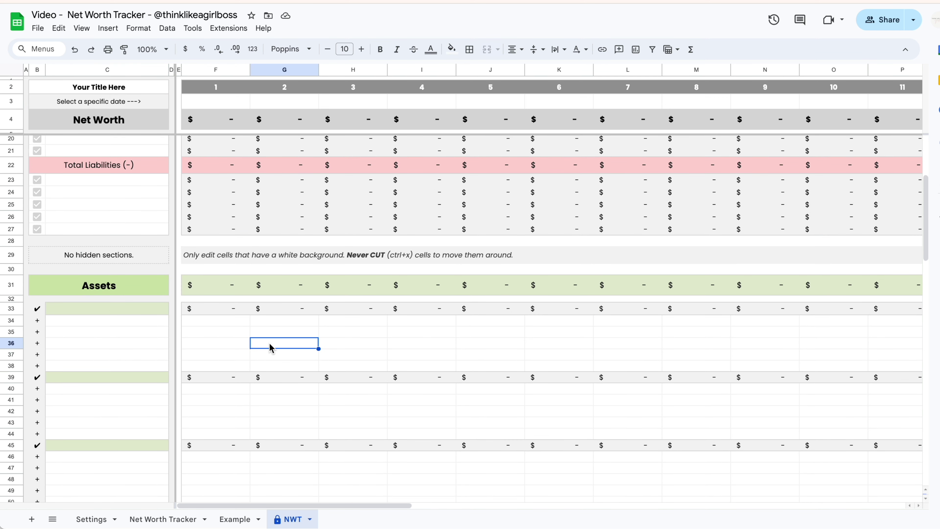
{"action": "left_click", "coordinate": [422, 140]}
{"action": "scroll", "coordinate": [644, 412], "scroll_direction": "up", "scroll_amount": 5}
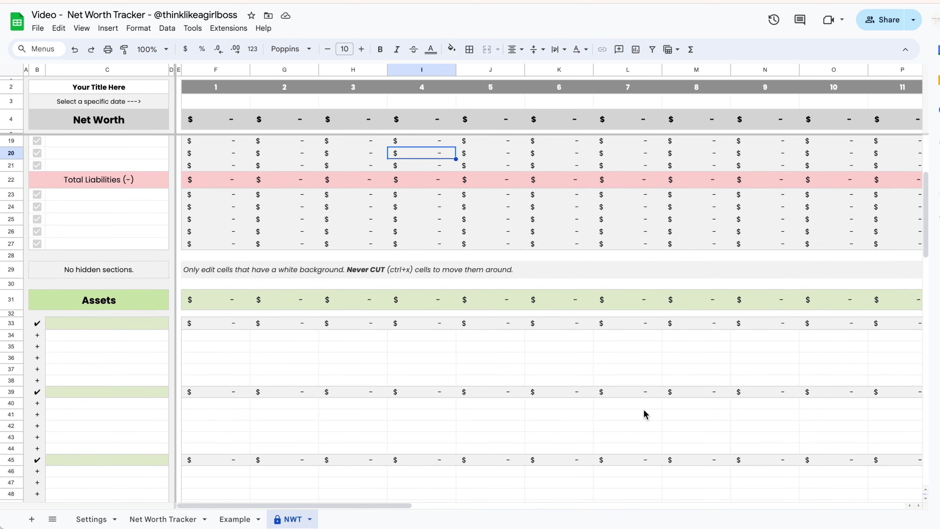
{"action": "left_click", "coordinate": [146, 223]}
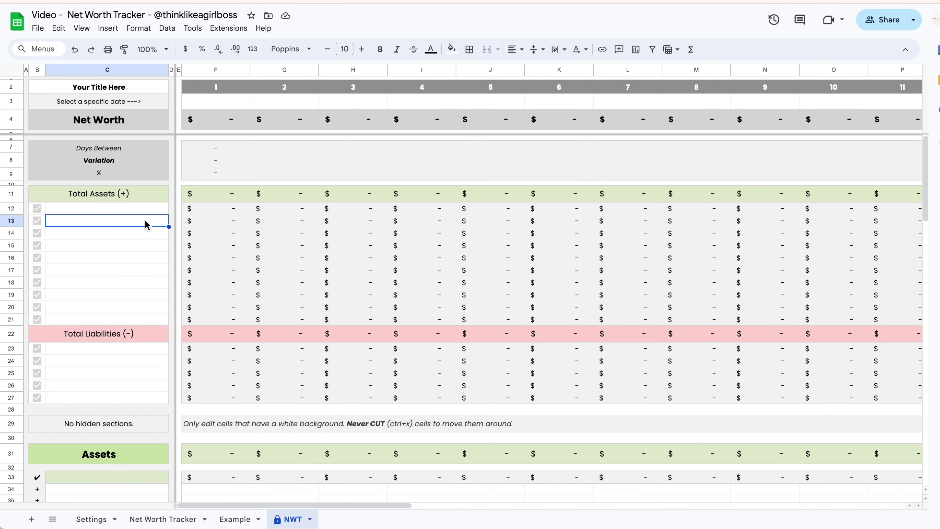
Step: Add Savings as the first asset category on the Net Worth Tracker sheet and check its matching section under Assets
{"action": "left_click", "coordinate": [163, 518]}
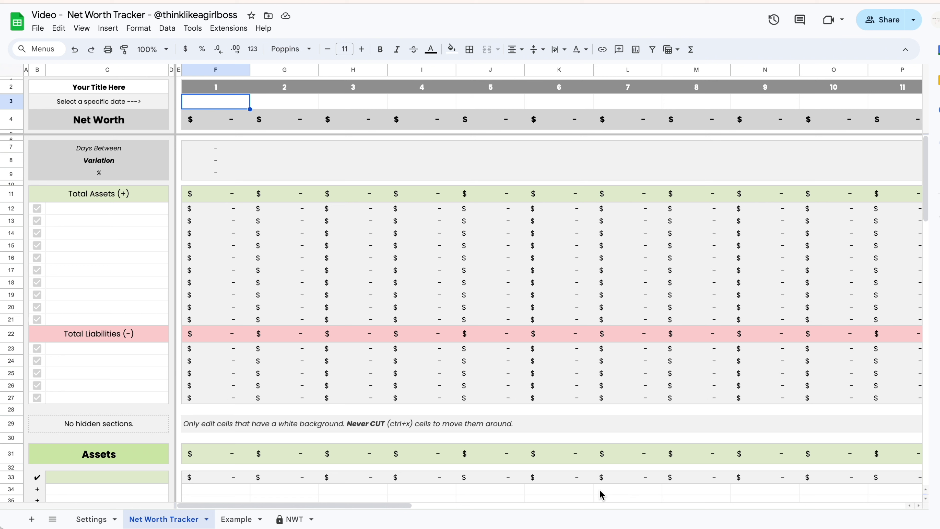
{"action": "left_click_drag", "start_coordinate": [141, 211], "coordinate": [139, 319]}
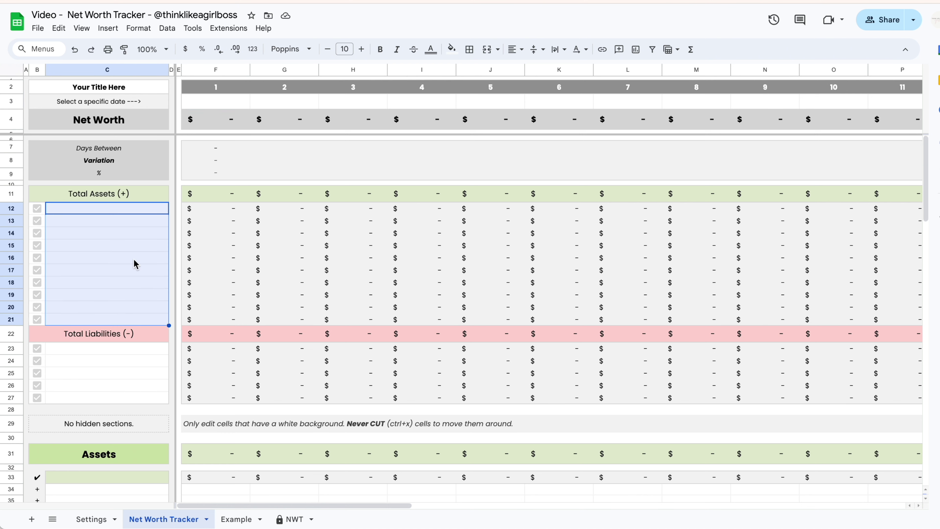
{"action": "left_click", "coordinate": [115, 211]}
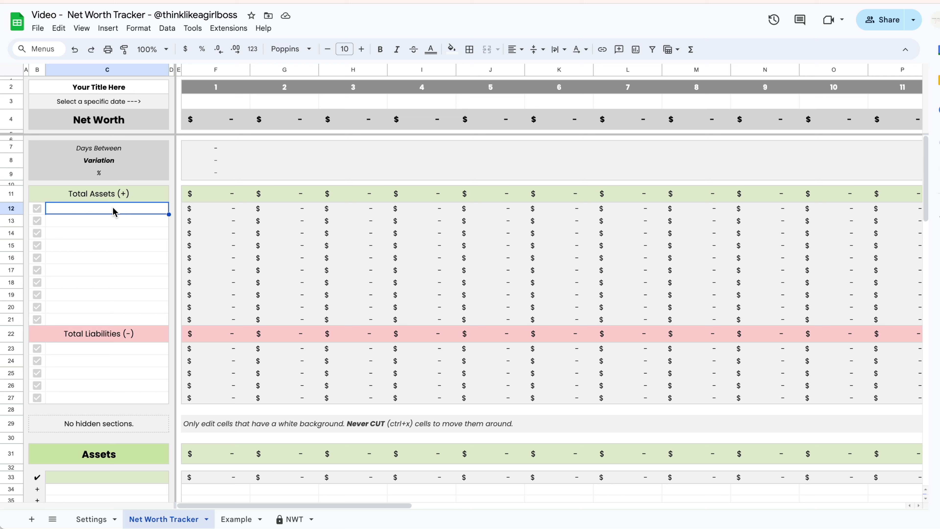
{"action": "type", "text": "Savings"}
{"action": "key", "text": "Return"}
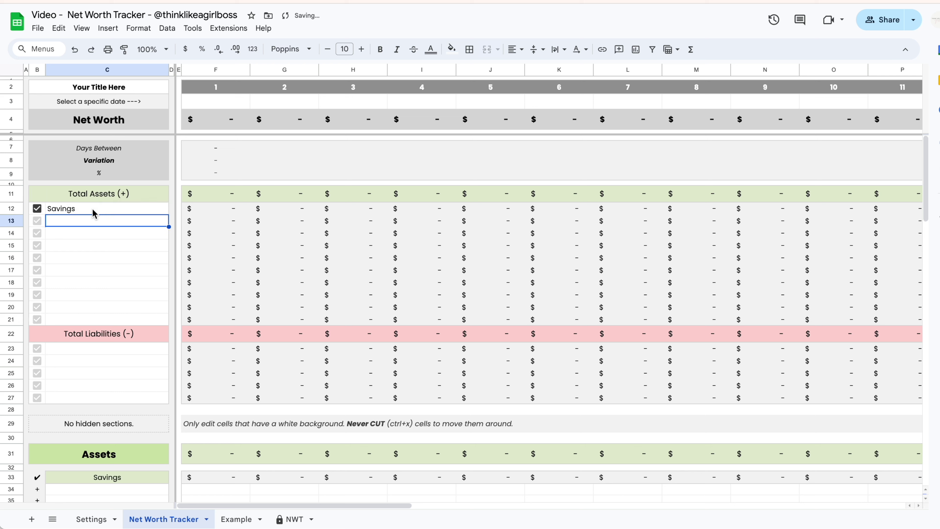
{"action": "left_click", "coordinate": [93, 211]}
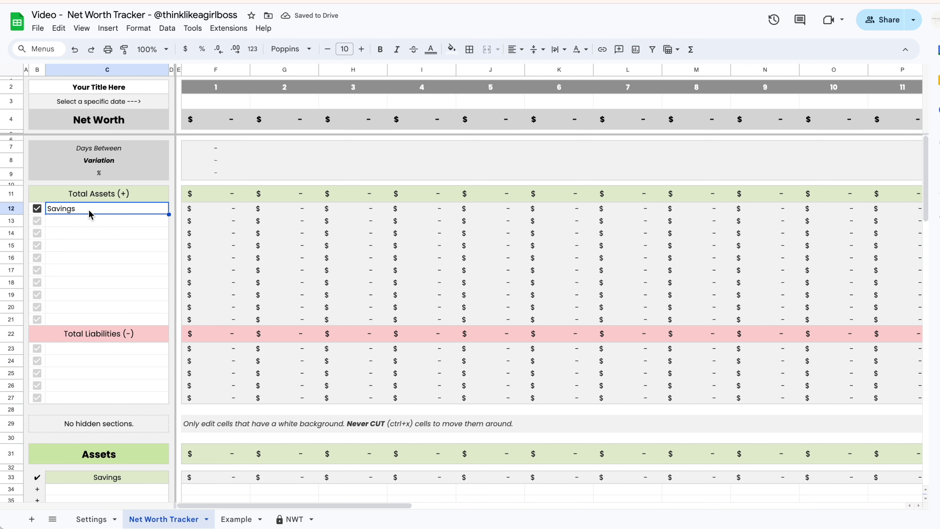
{"action": "scroll", "coordinate": [128, 226], "scroll_direction": "down", "scroll_amount": 3}
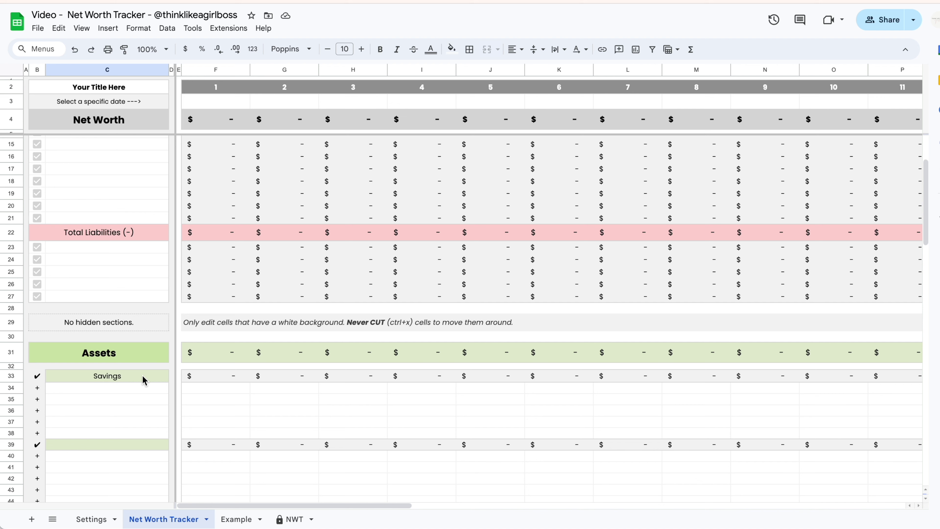
{"action": "scroll", "coordinate": [143, 379], "scroll_direction": "up", "scroll_amount": 3}
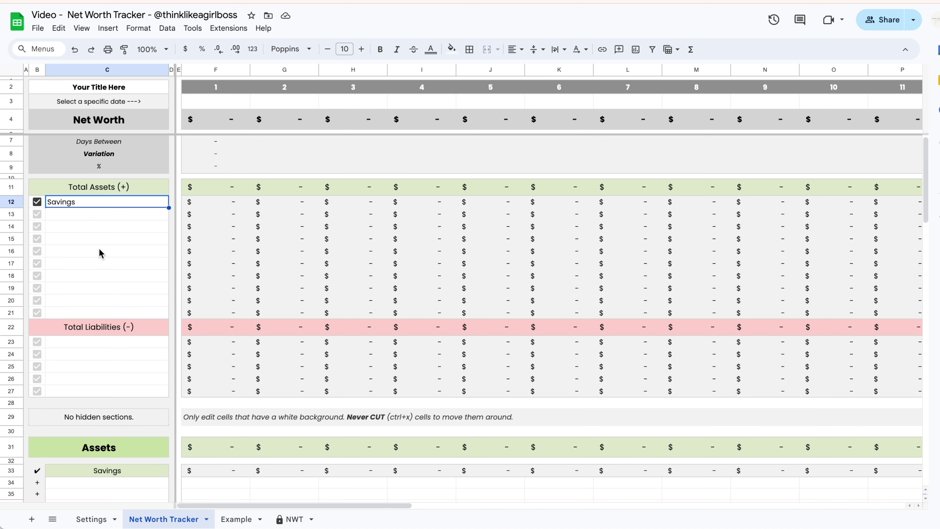
Step: Add Cash as the second asset category under Total Assets
{"action": "left_click", "coordinate": [91, 214]}
{"action": "type", "text": "Cash"}
{"action": "key", "text": "Return"}
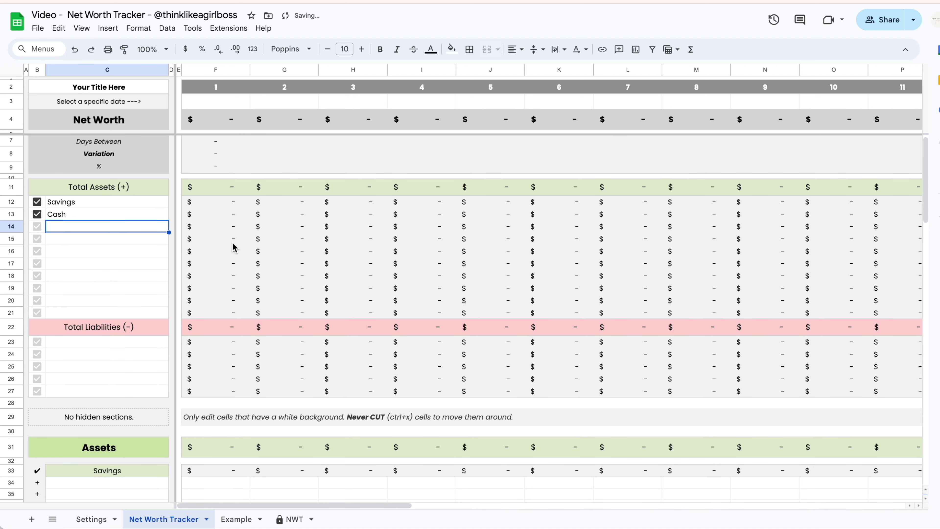
Step: Compare the Savings and Cash entries under Total Assets with their section headers under Assets, including the next empty header
{"action": "scroll", "coordinate": [357, 302], "scroll_direction": "down", "scroll_amount": 5}
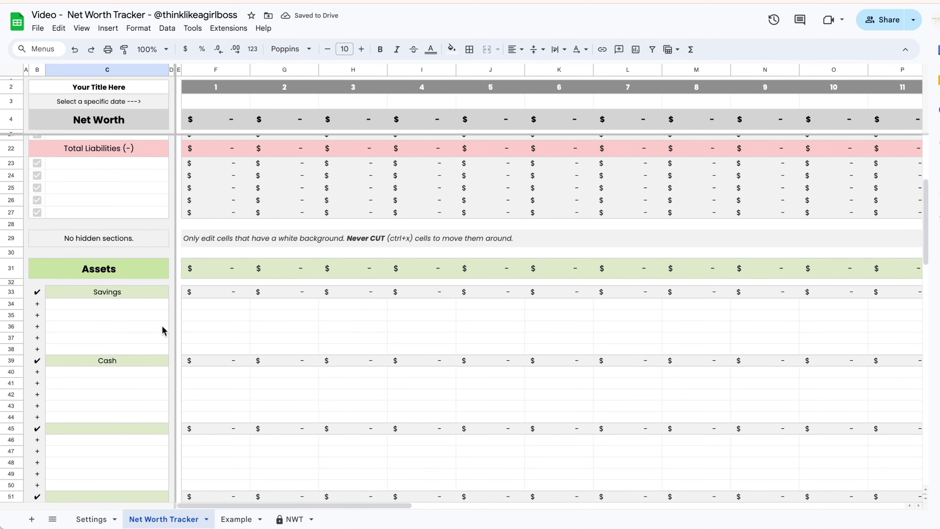
{"action": "scroll", "coordinate": [159, 329], "scroll_direction": "up", "scroll_amount": 1}
{"action": "scroll", "coordinate": [164, 323], "scroll_direction": "up", "scroll_amount": 5}
{"action": "left_click", "coordinate": [101, 169]}
{"action": "left_click", "coordinate": [98, 183]}
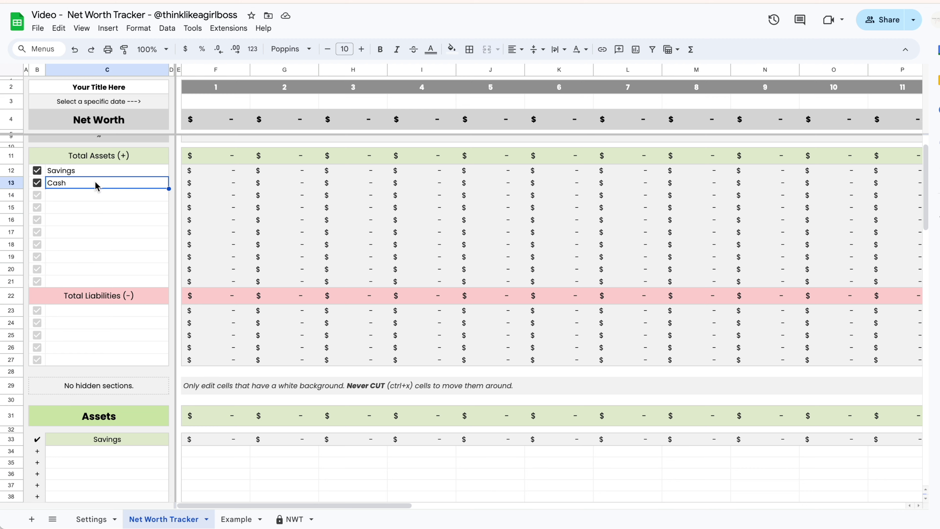
{"action": "scroll", "coordinate": [114, 265], "scroll_direction": "down", "scroll_amount": 4}
{"action": "left_click", "coordinate": [109, 340]}
{"action": "left_click", "coordinate": [121, 406]}
{"action": "scroll", "coordinate": [118, 406], "scroll_direction": "down", "scroll_amount": 3}
{"action": "left_click", "coordinate": [112, 406]}
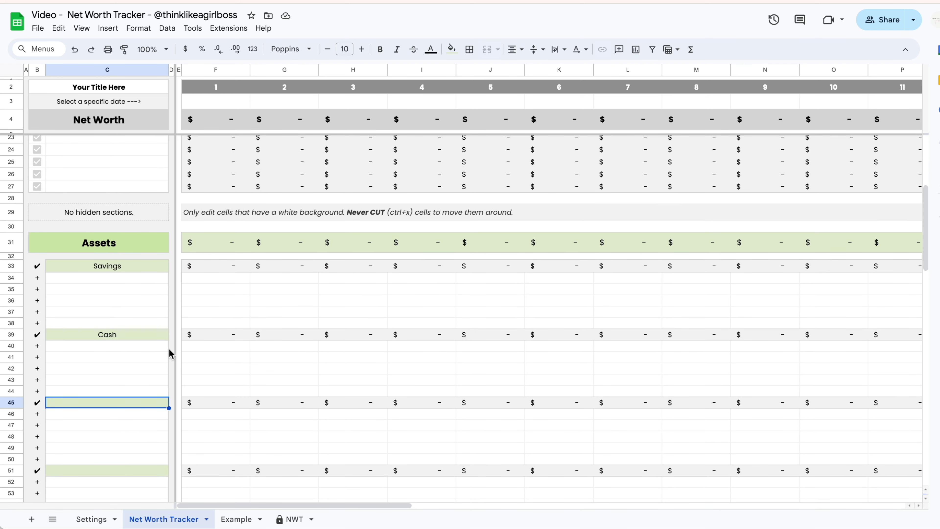
Step: Examine the remaining unnamed category headers and blank account rows below Cash under Assets
{"action": "scroll", "coordinate": [236, 365], "scroll_direction": "down", "scroll_amount": 3}
{"action": "left_click", "coordinate": [155, 389]}
{"action": "scroll", "coordinate": [155, 389], "scroll_direction": "down", "scroll_amount": 3}
{"action": "left_click", "coordinate": [141, 368]}
{"action": "left_click", "coordinate": [155, 435]}
{"action": "scroll", "coordinate": [155, 436], "scroll_direction": "down", "scroll_amount": 3}
{"action": "scroll", "coordinate": [156, 437], "scroll_direction": "up", "scroll_amount": 15}
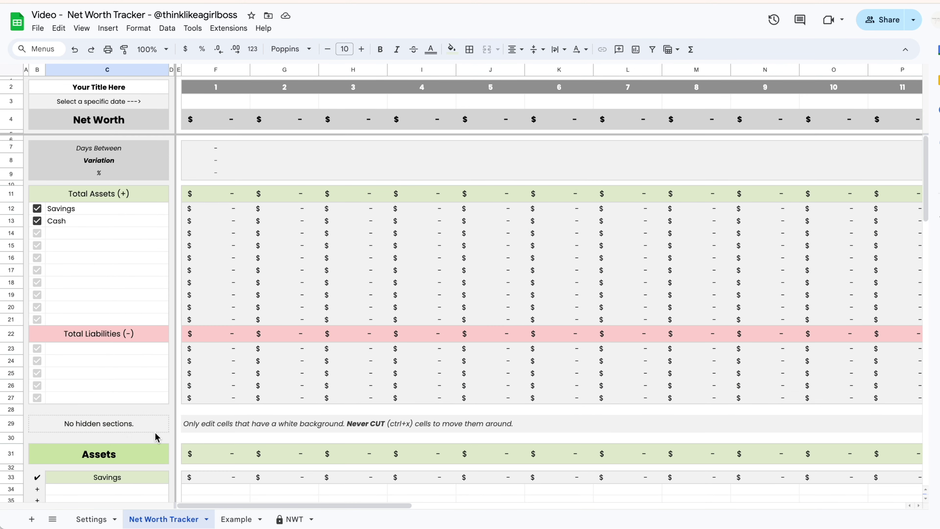
Step: Add Short Term Investments as the third asset category under Total Assets and check its section under Assets
{"action": "left_click", "coordinate": [90, 235]}
{"action": "type", "text": "Short "}
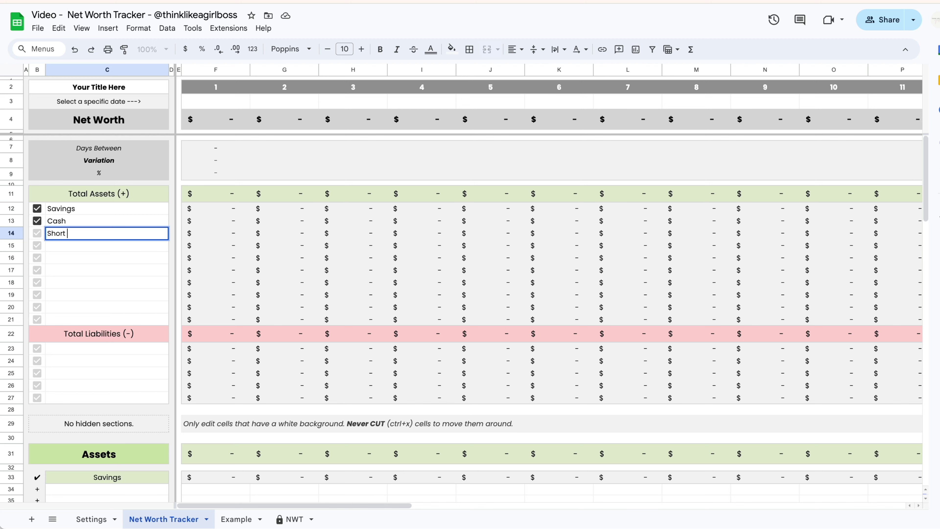
{"action": "type", "text": "Term Investments"}
{"action": "key", "text": "Return"}
{"action": "scroll", "coordinate": [341, 245], "scroll_direction": "down", "scroll_amount": 6}
{"action": "scroll", "coordinate": [137, 349], "scroll_direction": "up", "scroll_amount": 1}
{"action": "scroll", "coordinate": [137, 349], "scroll_direction": "up", "scroll_amount": 6}
Step: Compare the Savings, Cash and Short Term Investments entries under Total Assets with their matching section headers under Assets
{"action": "left_click", "coordinate": [123, 206]}
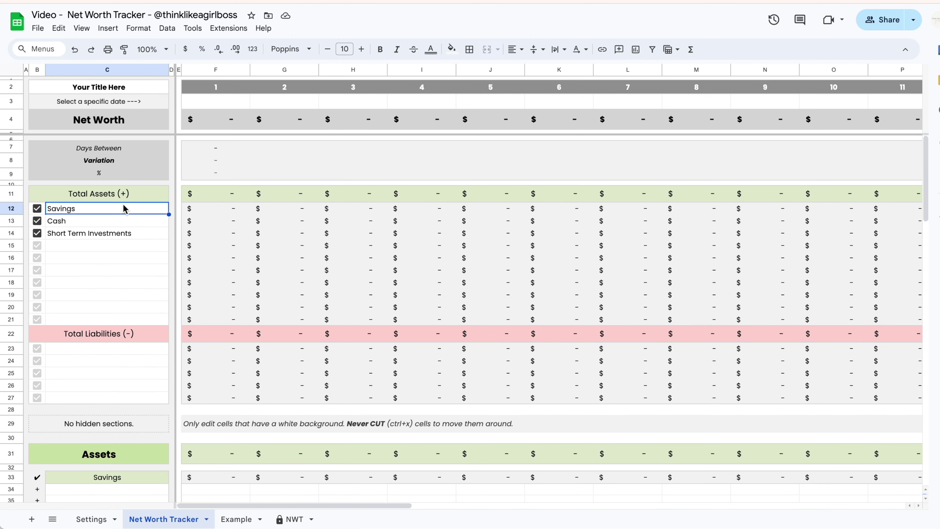
{"action": "left_click", "coordinate": [114, 217]}
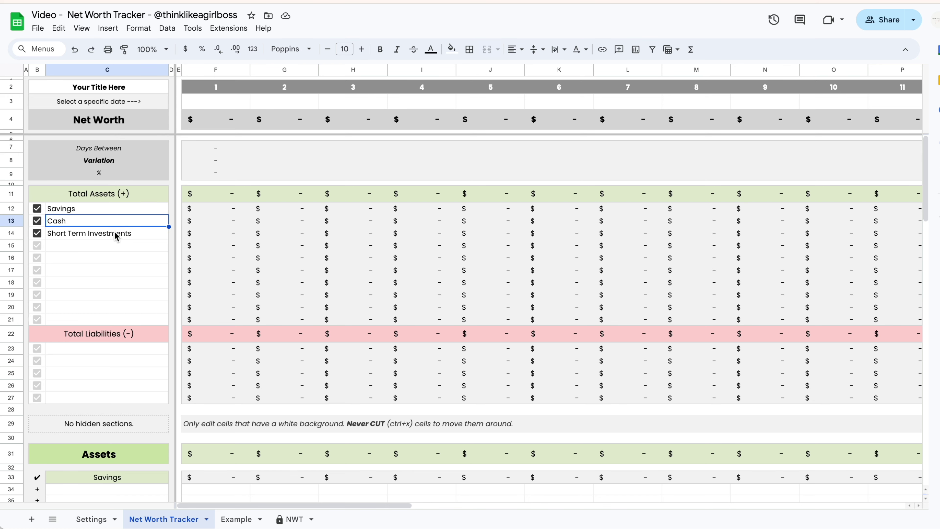
{"action": "left_click", "coordinate": [114, 231]}
{"action": "left_click", "coordinate": [113, 243]}
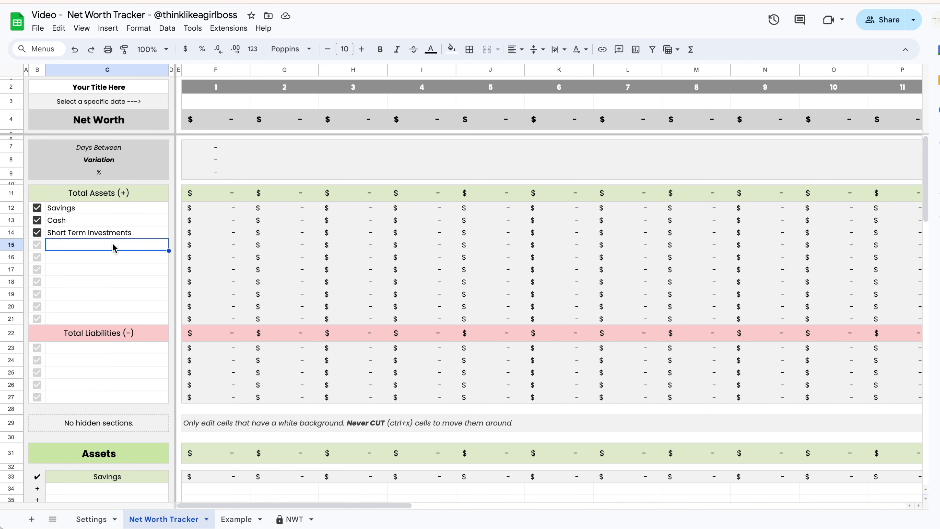
{"action": "scroll", "coordinate": [109, 281], "scroll_direction": "down", "scroll_amount": 4}
{"action": "left_click", "coordinate": [106, 318]}
{"action": "scroll", "coordinate": [106, 319], "scroll_direction": "down", "scroll_amount": 2}
{"action": "left_click", "coordinate": [105, 328]}
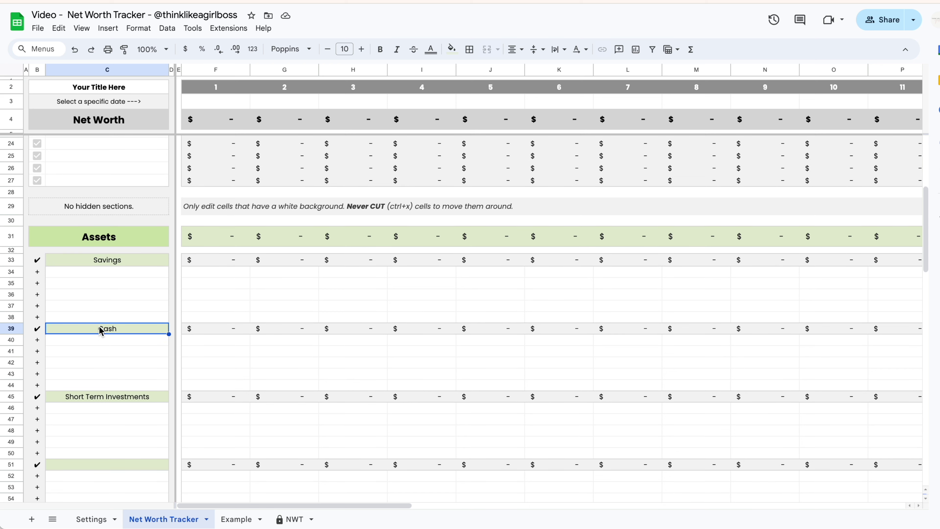
{"action": "left_click", "coordinate": [89, 396]}
{"action": "scroll", "coordinate": [90, 396], "scroll_direction": "up", "scroll_amount": 2}
{"action": "left_click", "coordinate": [119, 353]}
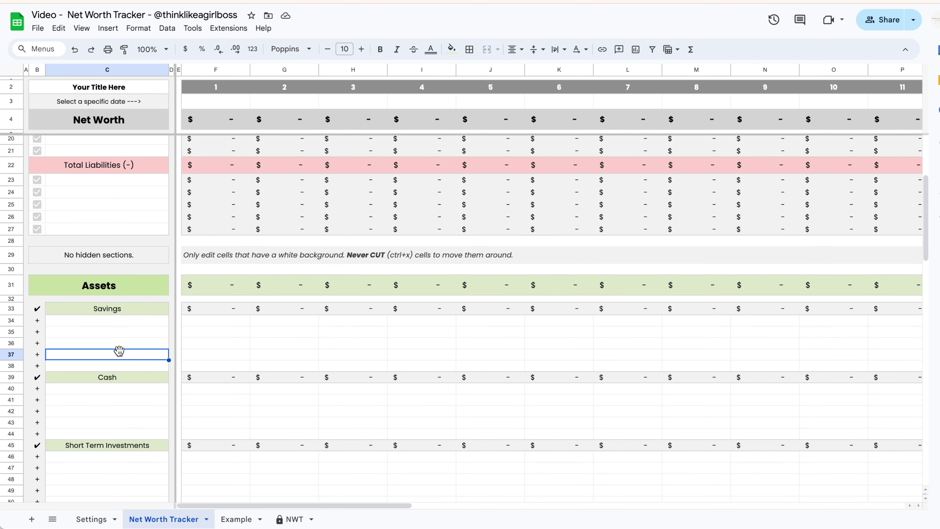
{"action": "scroll", "coordinate": [119, 353], "scroll_direction": "up", "scroll_amount": 5}
{"action": "scroll", "coordinate": [144, 290], "scroll_direction": "up", "scroll_amount": 1}
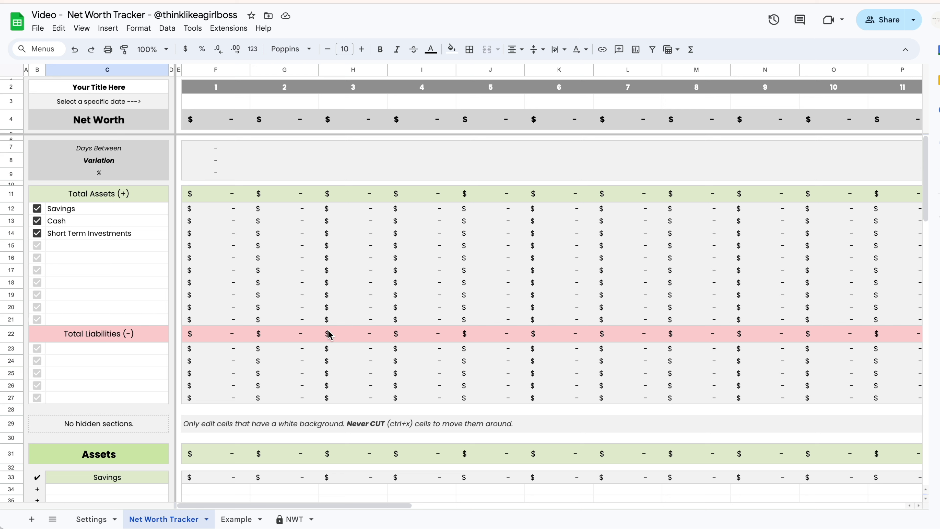
{"action": "left_click", "coordinate": [129, 234]}
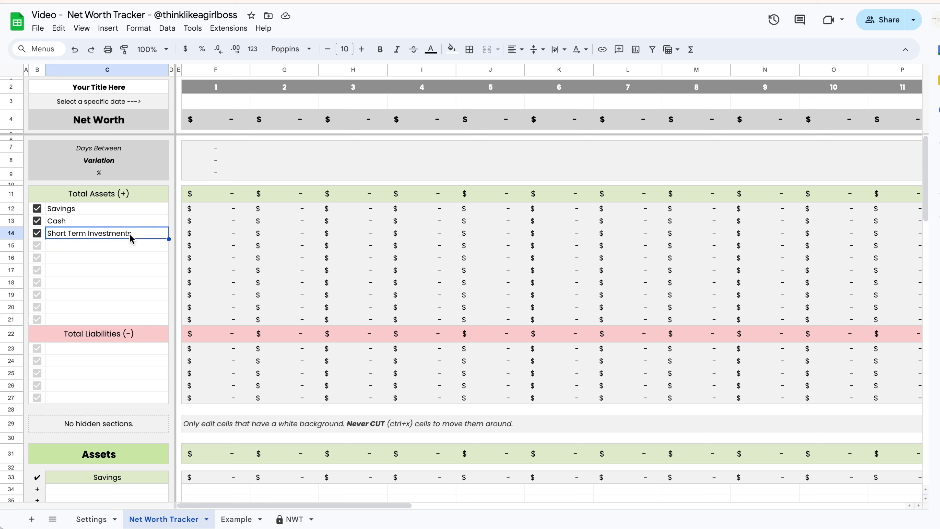
{"action": "left_click", "coordinate": [114, 211]}
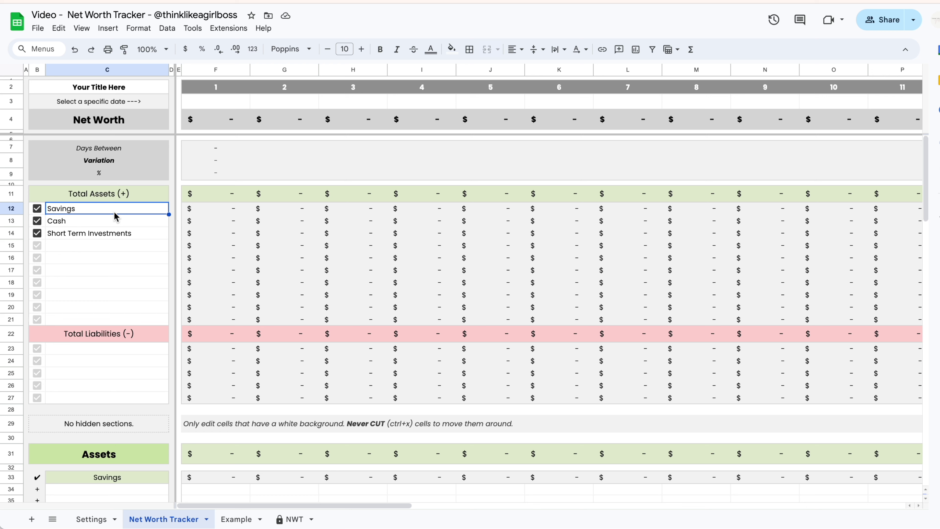
{"action": "left_click", "coordinate": [108, 220]}
{"action": "left_click", "coordinate": [145, 237]}
Step: Add Long Term Investments, Retirement, Physical Assets, Crypto and Other as the remaining categories under Total Assets
{"action": "left_click", "coordinate": [128, 248]}
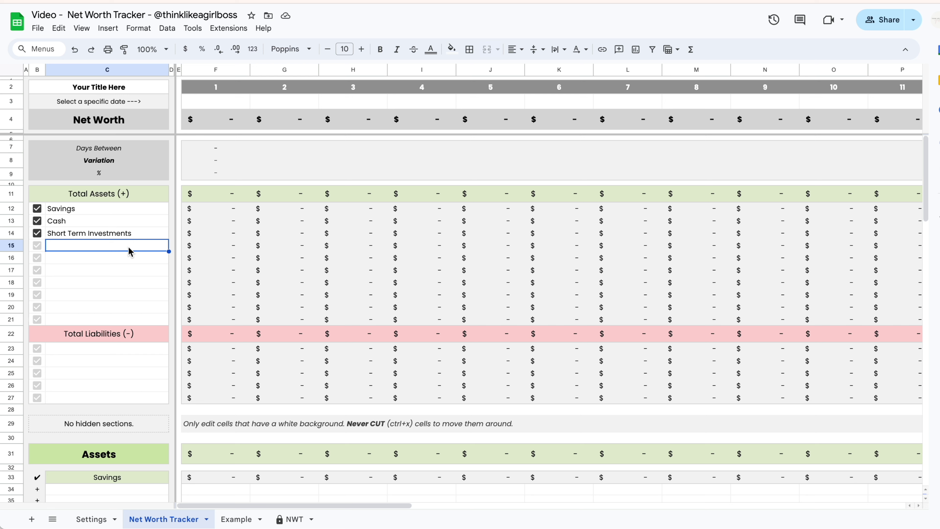
{"action": "type", "text": "Long Term Investments"}
{"action": "key", "text": "Return"}
{"action": "type", "text": "Retirement"}
{"action": "key", "text": "Return"}
{"action": "type", "text": "Physical As"}
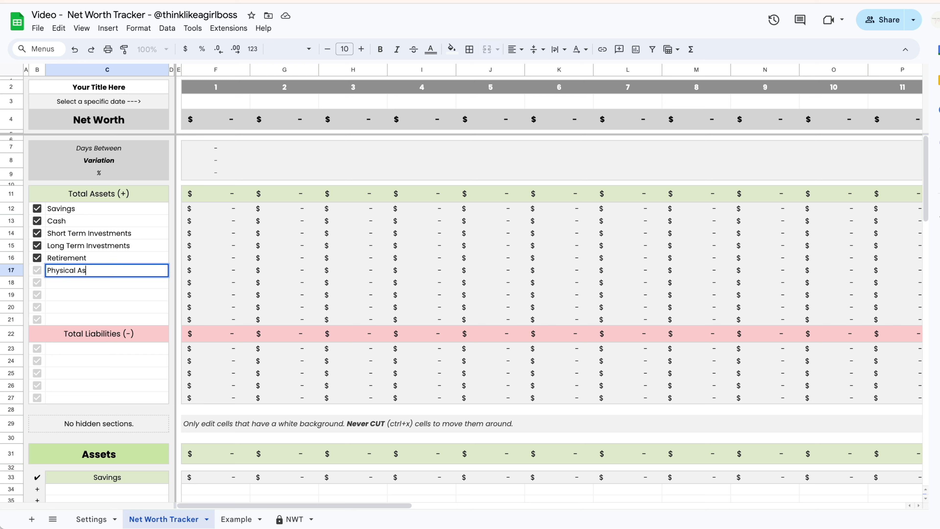
{"action": "type", "text": "sets"}
{"action": "key", "text": "Return"}
{"action": "type", "text": "Crypto"}
{"action": "key", "text": "Return"}
{"action": "type", "text": "Other"}
{"action": "key", "text": "Return"}
Step: Add Credit Cards, Short Term Debt, Long Term Debt and Other as the categories under Total Liabilities
{"action": "left_click", "coordinate": [99, 352]}
{"action": "type", "text": "Credi"}
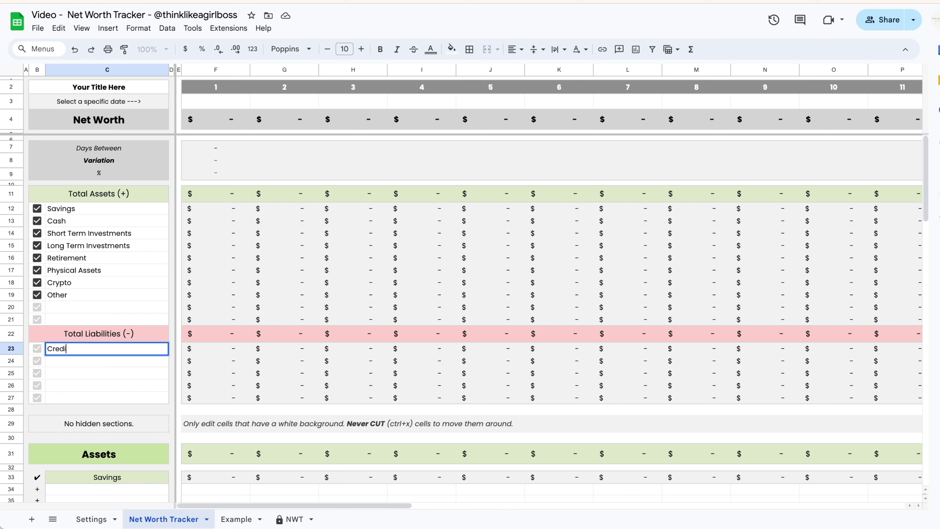
{"action": "type", "text": "t Cards"}
{"action": "key", "text": "Return"}
{"action": "type", "text": "Short Term Debt"}
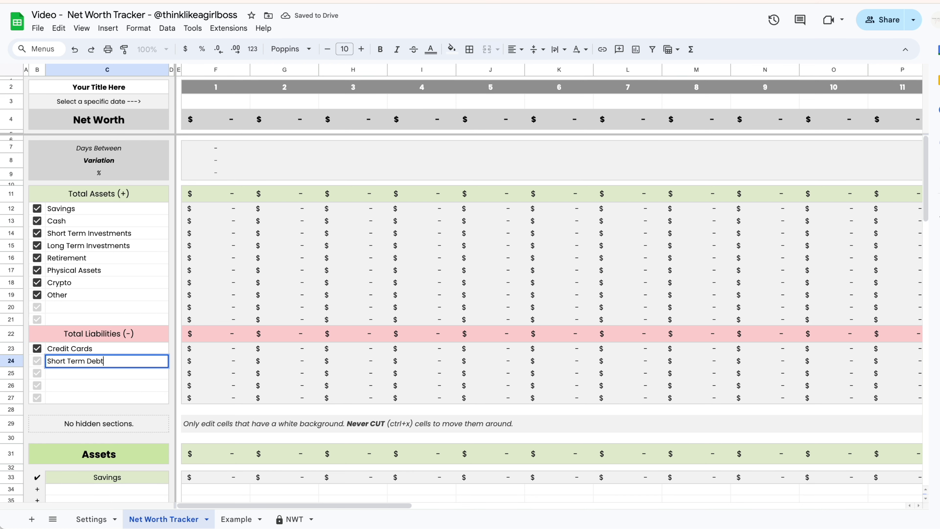
{"action": "key", "text": "Return"}
{"action": "type", "text": "Long Term Debt"}
{"action": "key", "text": "Return"}
Step: Check the section headers under Assets and Liabilities against the category names entered in the summary lists
{"action": "scroll", "coordinate": [268, 350], "scroll_direction": "down", "scroll_amount": 15}
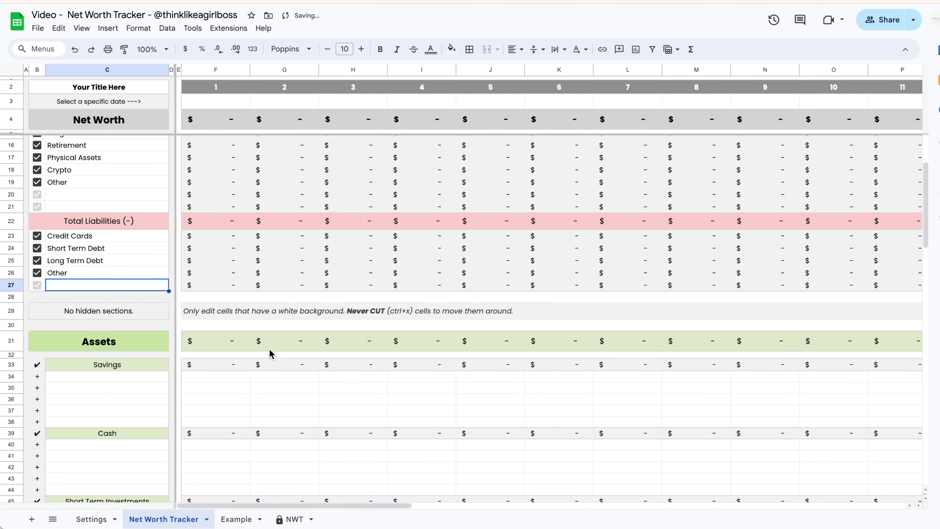
{"action": "scroll", "coordinate": [269, 352], "scroll_direction": "down", "scroll_amount": 5}
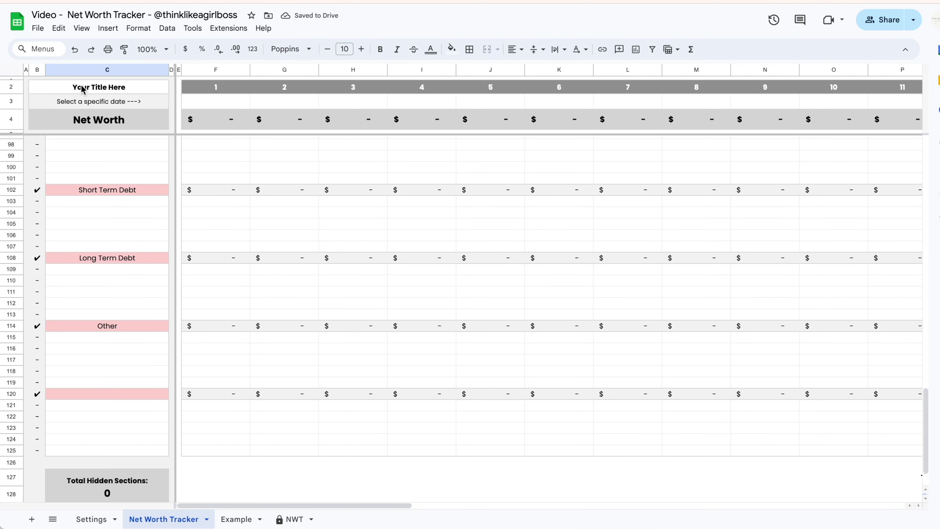
{"action": "scroll", "coordinate": [112, 255], "scroll_direction": "up", "scroll_amount": 1}
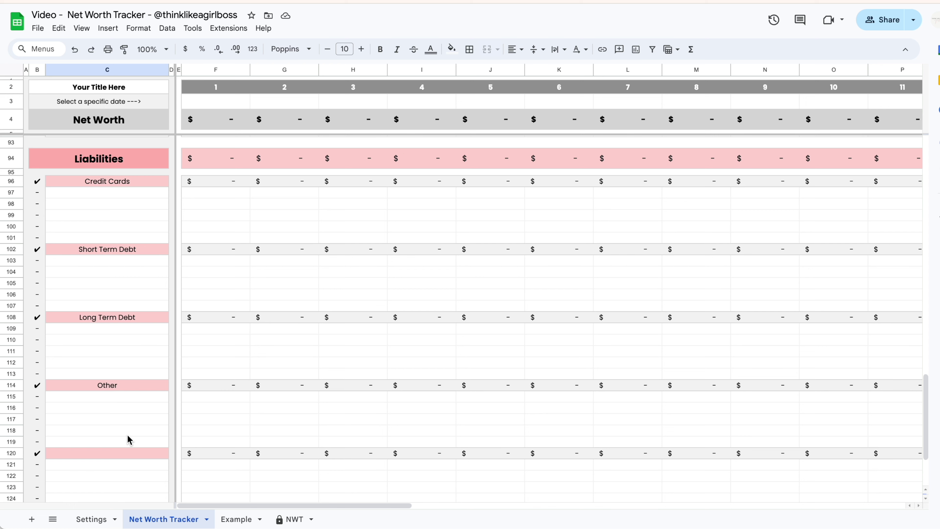
{"action": "scroll", "coordinate": [157, 308], "scroll_direction": "up", "scroll_amount": 10}
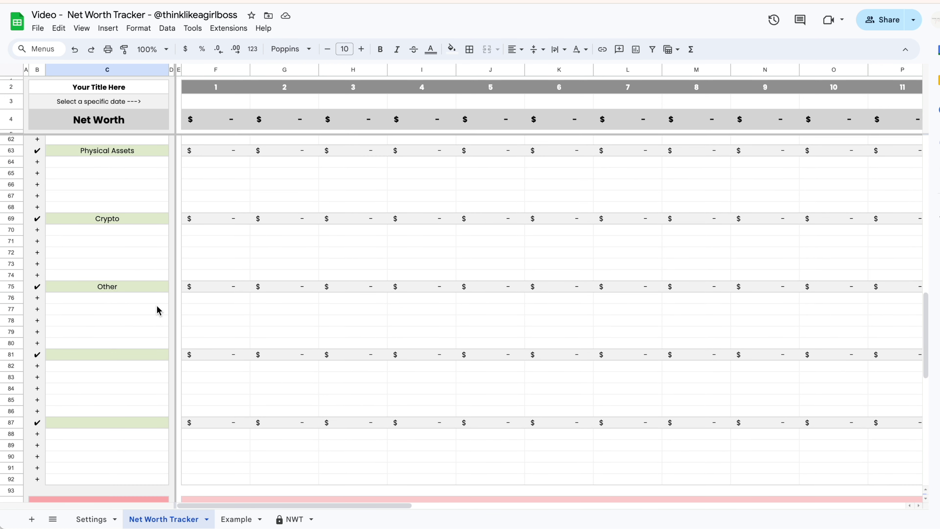
Step: Try to enter the text sjdhbfhsd directly in the unnamed green header below the Other assets section
{"action": "left_click", "coordinate": [109, 356]}
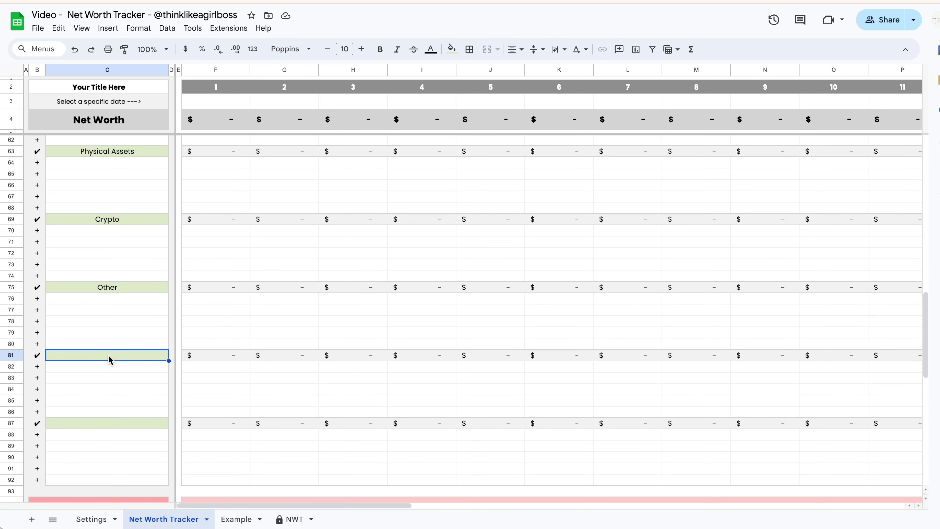
{"action": "type", "text": "sjdhbfhsd"}
{"action": "key", "text": "Return"}
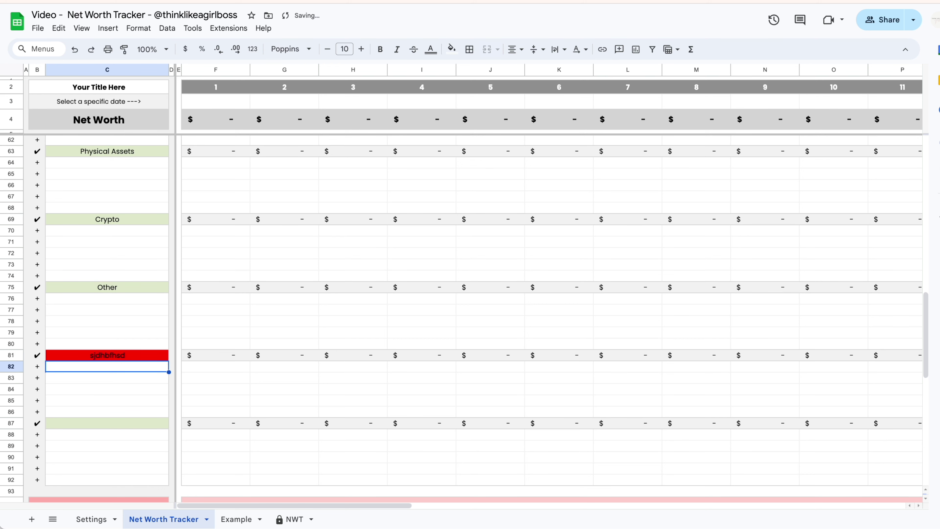
{"action": "key", "text": "ctrl+z"}
Step: Review the category names under Total Assets, then examine the blank account rows beneath the section headers from Savings to Retirement
{"action": "scroll", "coordinate": [112, 276], "scroll_direction": "up", "scroll_amount": 15}
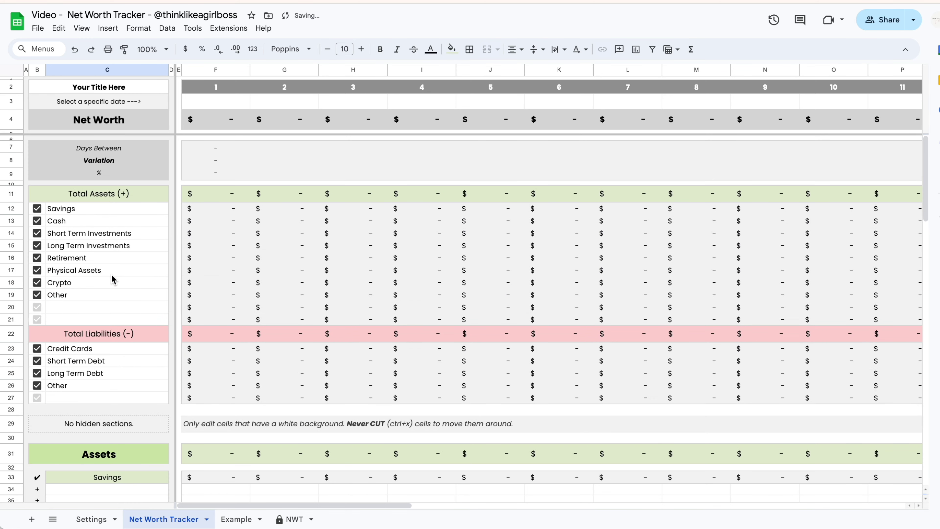
{"action": "left_click", "coordinate": [85, 213]}
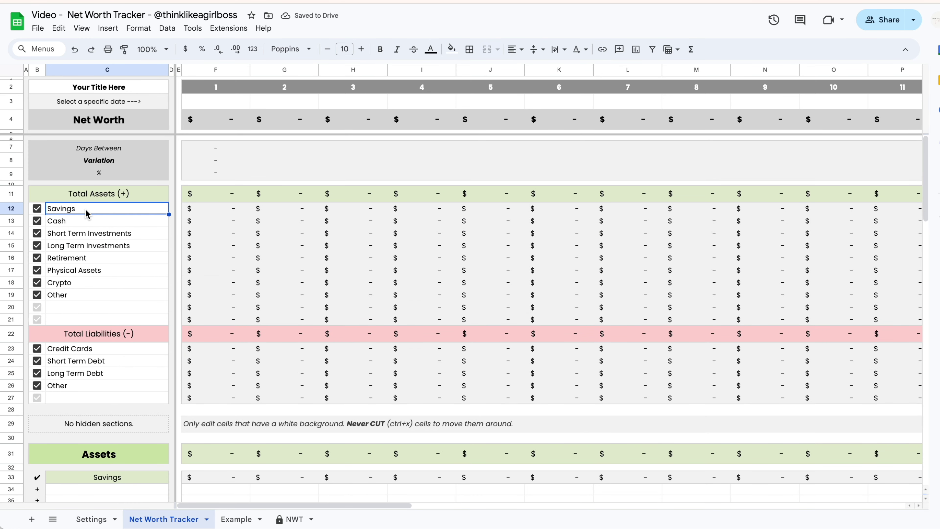
{"action": "left_click", "coordinate": [87, 223]}
{"action": "left_click", "coordinate": [86, 239]}
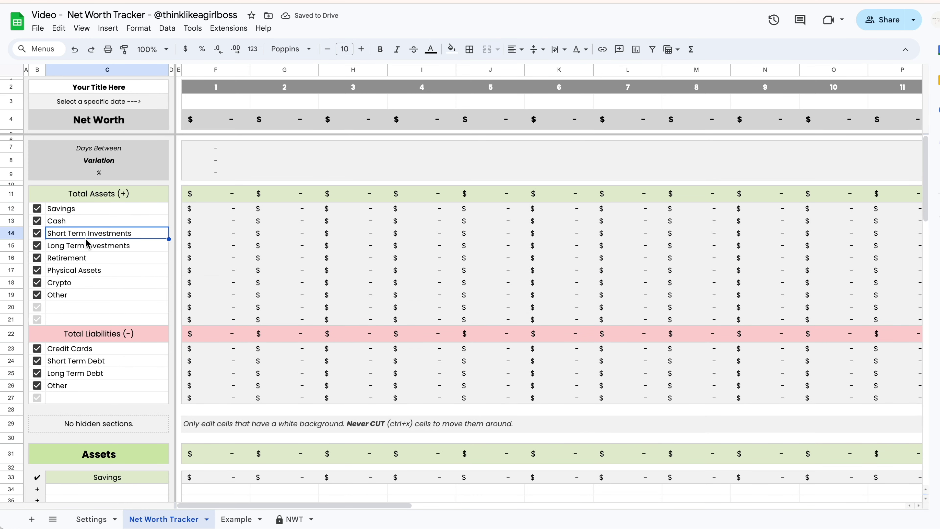
{"action": "left_click", "coordinate": [105, 257]}
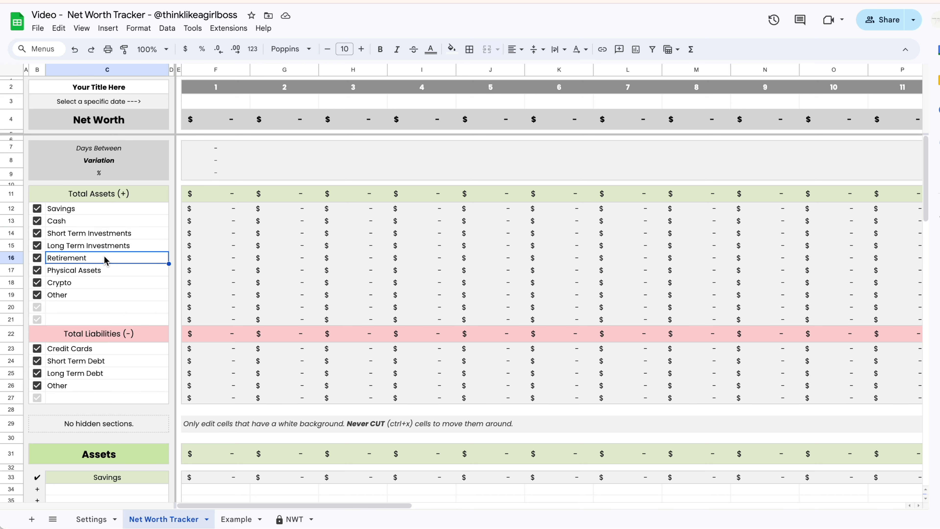
{"action": "scroll", "coordinate": [104, 259], "scroll_direction": "down", "scroll_amount": 3}
{"action": "left_click", "coordinate": [106, 378]}
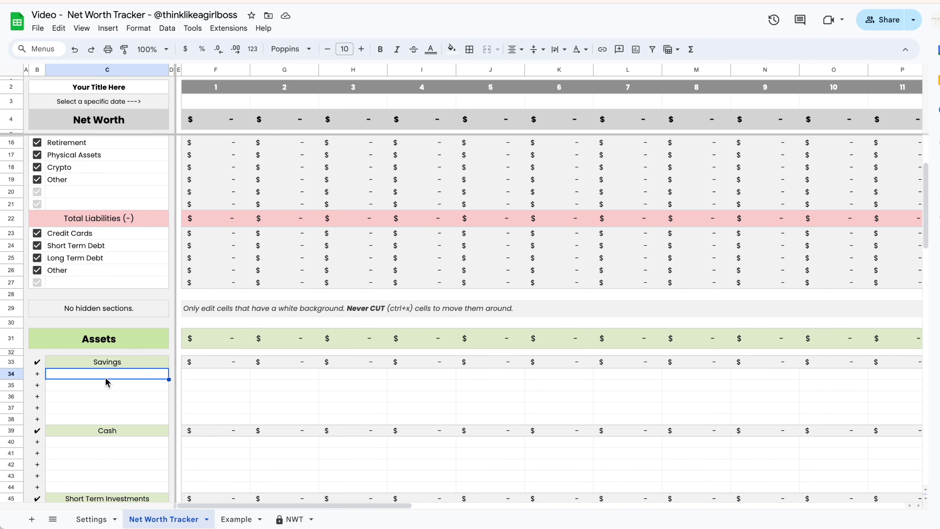
{"action": "left_click", "coordinate": [110, 456]}
{"action": "scroll", "coordinate": [109, 456], "scroll_direction": "down", "scroll_amount": 3}
{"action": "left_click", "coordinate": [127, 415]}
{"action": "scroll", "coordinate": [127, 411], "scroll_direction": "down", "scroll_amount": 2}
{"action": "left_click", "coordinate": [127, 386]}
{"action": "scroll", "coordinate": [127, 381], "scroll_direction": "down", "scroll_amount": 2}
{"action": "left_click", "coordinate": [120, 395]}
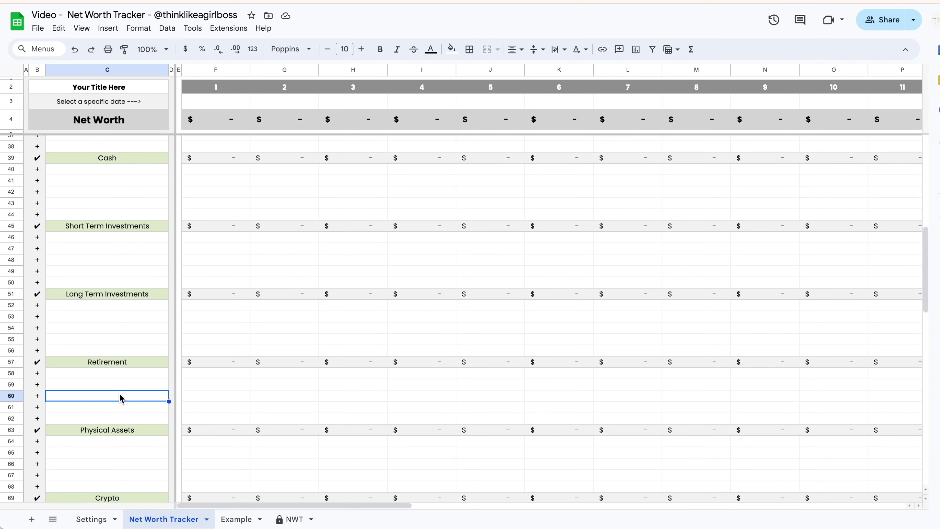
Step: Enter Accounts 1, Account 2 and Account 3 in the first three account rows under Savings
{"action": "scroll", "coordinate": [119, 395], "scroll_direction": "up", "scroll_amount": 1}
{"action": "type", "text": "Accounts 1"}
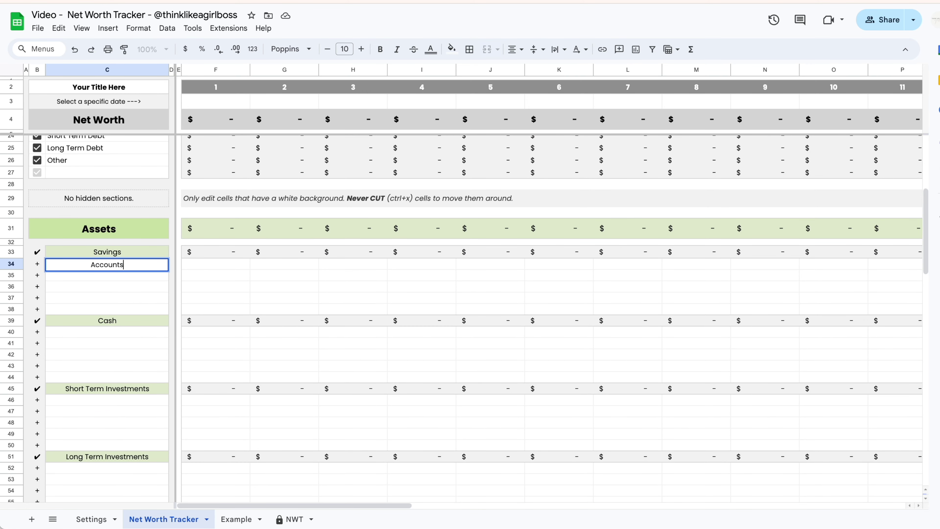
{"action": "key", "text": "Return"}
{"action": "type", "text": "Account 2"}
{"action": "key", "text": "Return"}
{"action": "type", "text": "Account"}
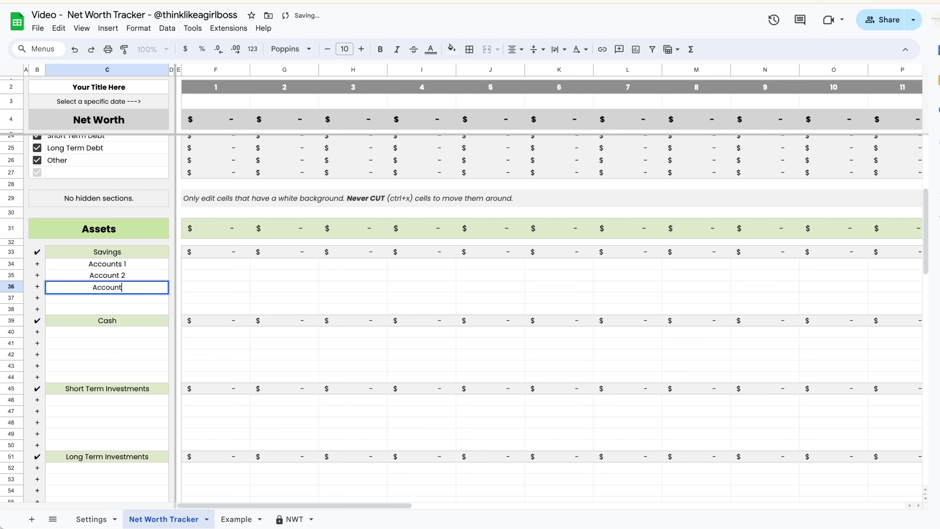
{"action": "type", "text": "3"}
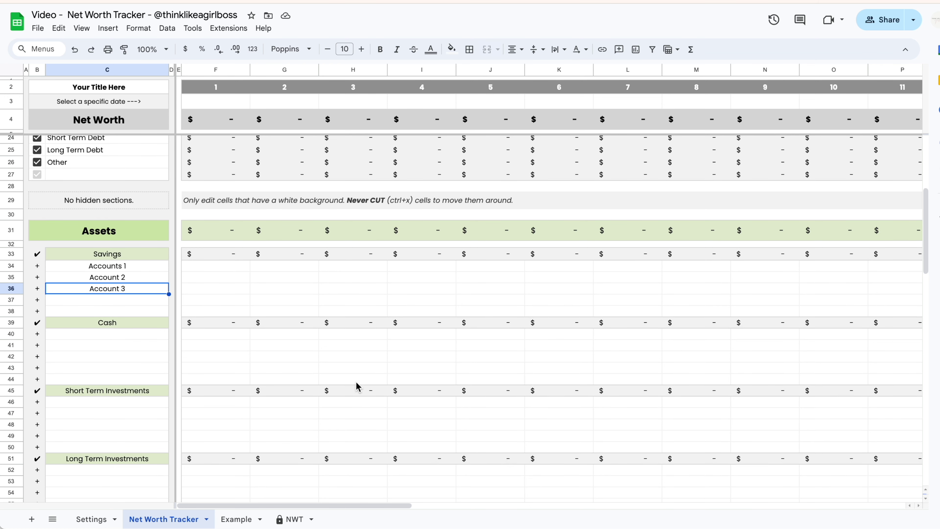
Step: Compare the category names under Total Assets and Total Liabilities with the account rows under Savings, Cash and Short Term Investments
{"action": "scroll", "coordinate": [357, 385], "scroll_direction": "up", "scroll_amount": 6}
{"action": "left_click_drag", "start_coordinate": [131, 211], "coordinate": [116, 336]}
{"action": "scroll", "coordinate": [132, 315], "scroll_direction": "down", "scroll_amount": 2}
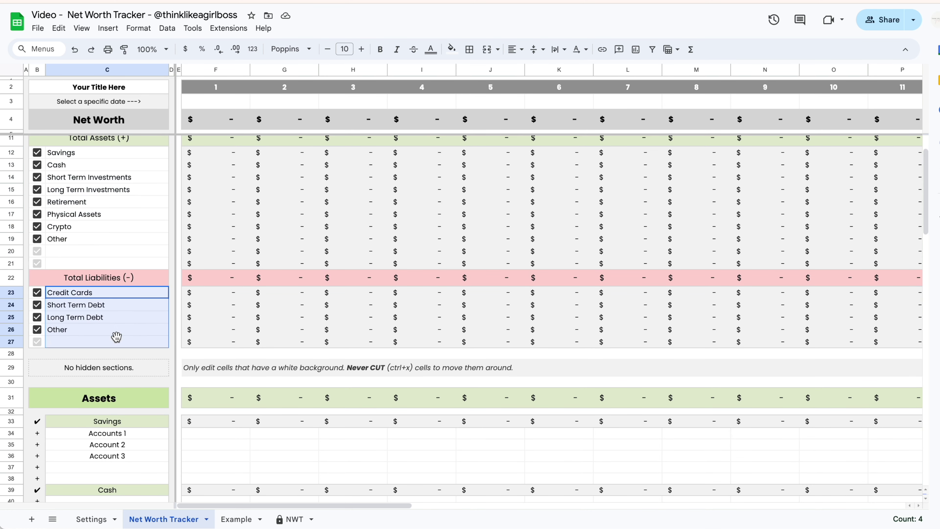
{"action": "scroll", "coordinate": [116, 336], "scroll_direction": "down", "scroll_amount": 5}
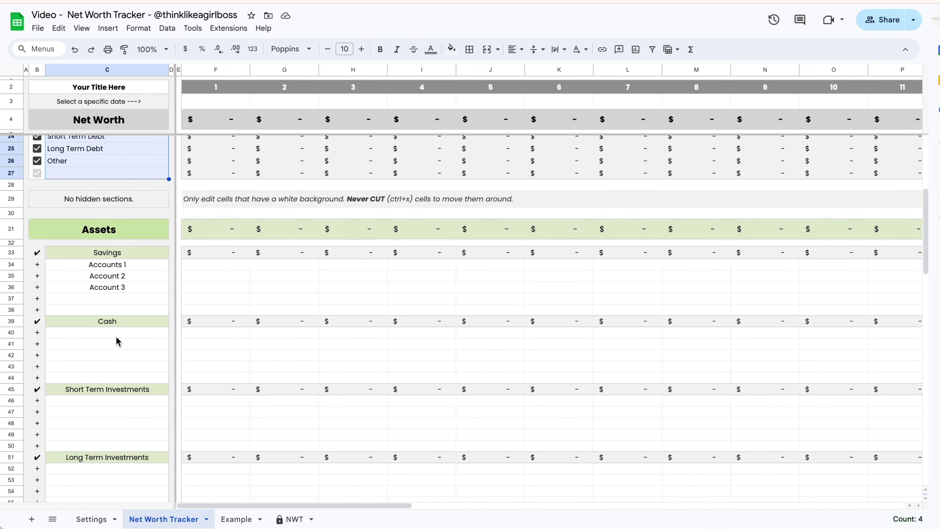
{"action": "left_click", "coordinate": [137, 294]}
{"action": "left_click", "coordinate": [138, 350]}
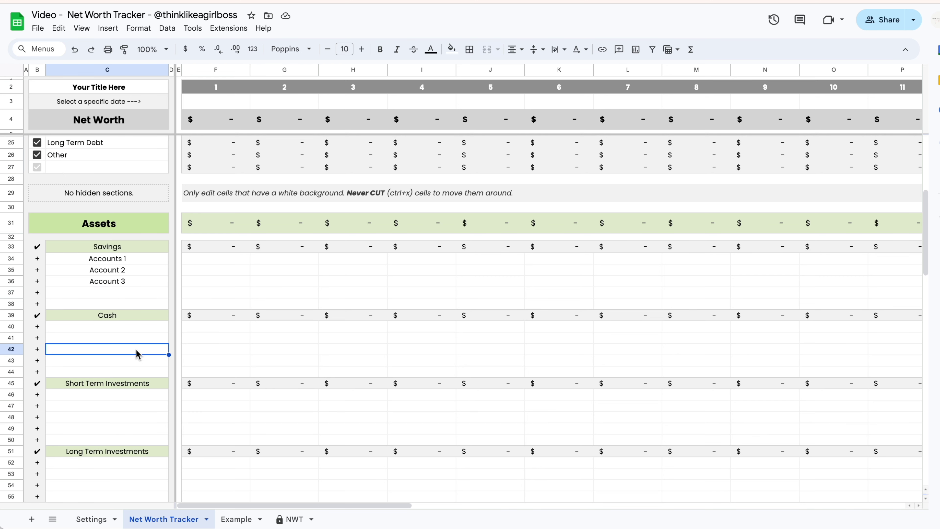
{"action": "left_click", "coordinate": [130, 424]}
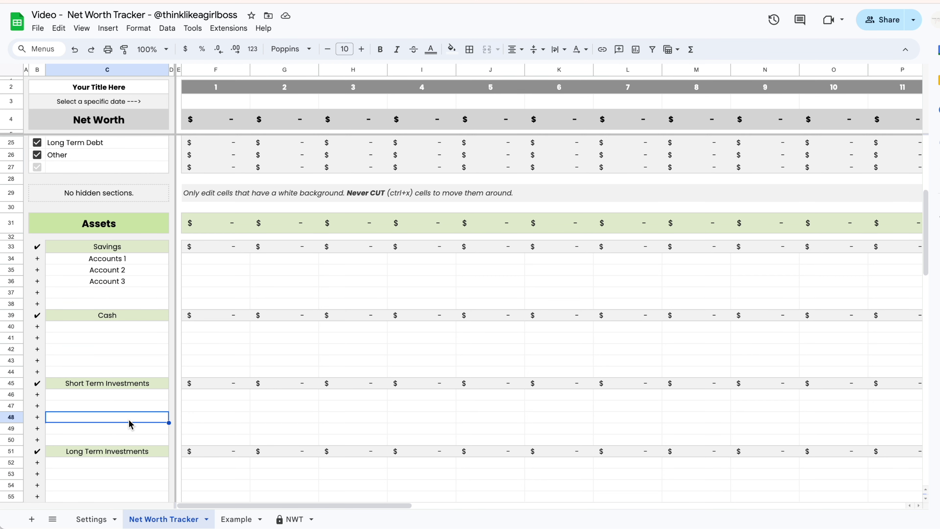
{"action": "left_click", "coordinate": [137, 282]}
{"action": "scroll", "coordinate": [141, 337], "scroll_direction": "up", "scroll_amount": 1}
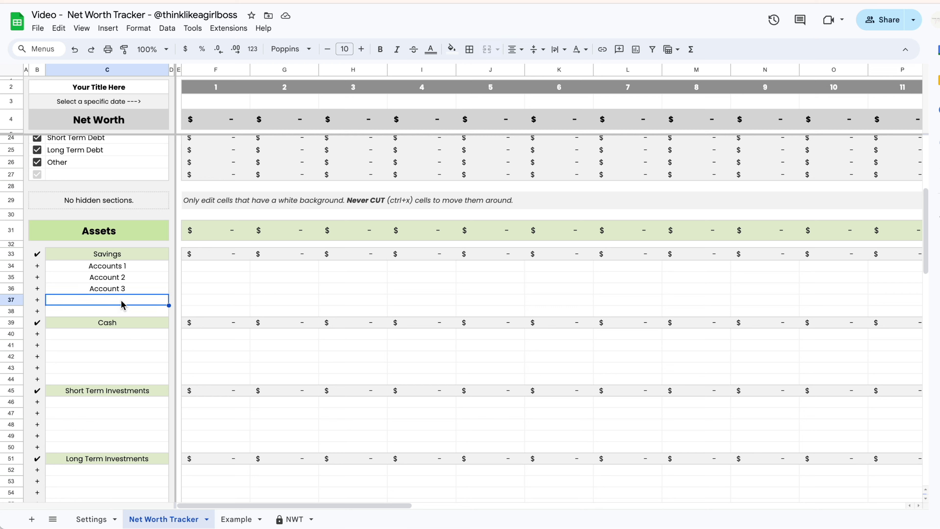
{"action": "left_click", "coordinate": [89, 280]}
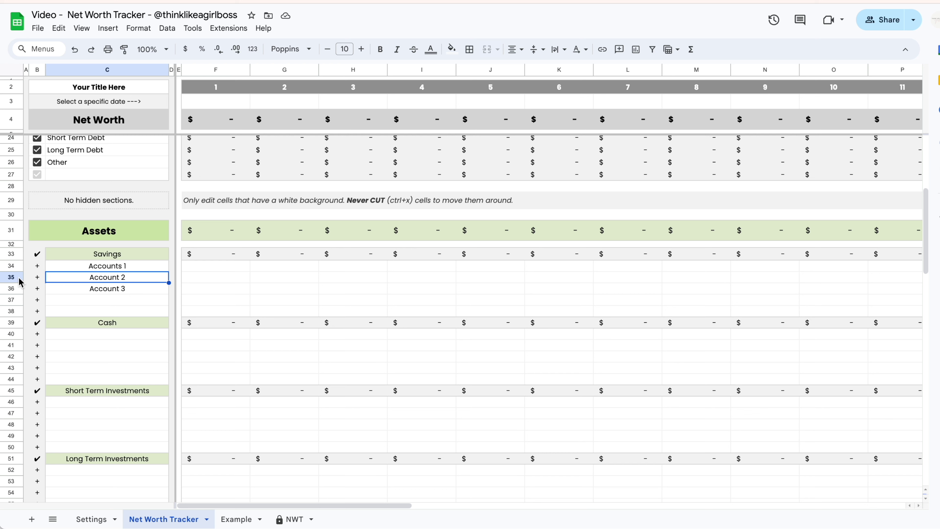
Step: Insert three account rows below rows 35 to 37 in the Savings section
{"action": "left_click_drag", "start_coordinate": [19, 282], "coordinate": [17, 296]}
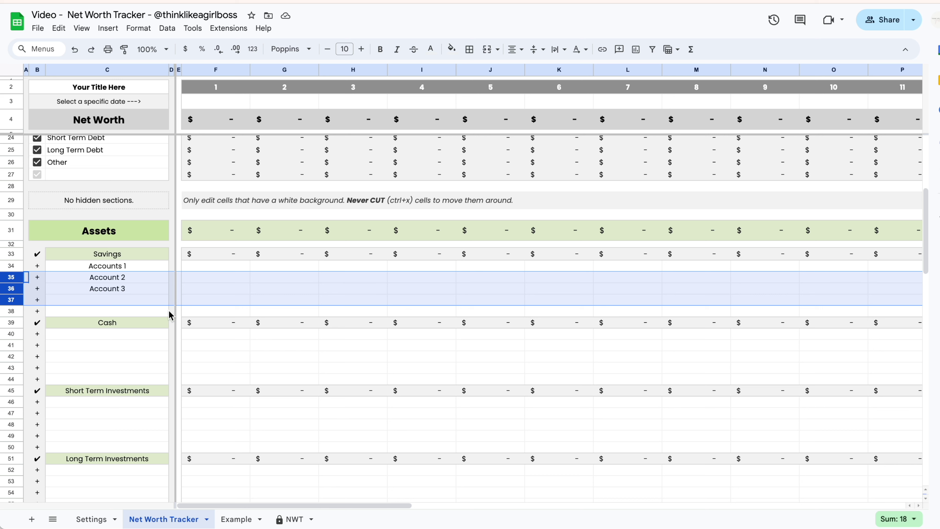
{"action": "left_click", "coordinate": [61, 290]}
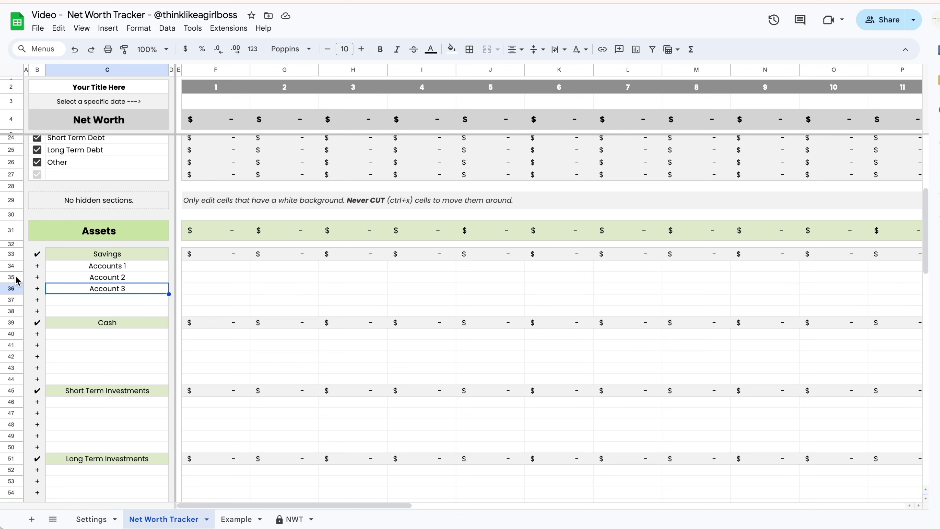
{"action": "left_click_drag", "start_coordinate": [16, 280], "coordinate": [13, 301]}
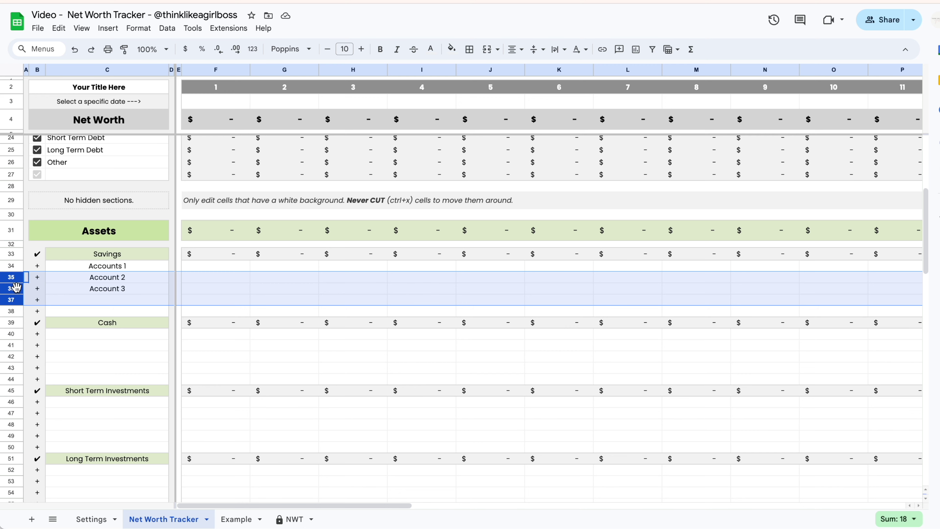
{"action": "right_click", "coordinate": [15, 287]}
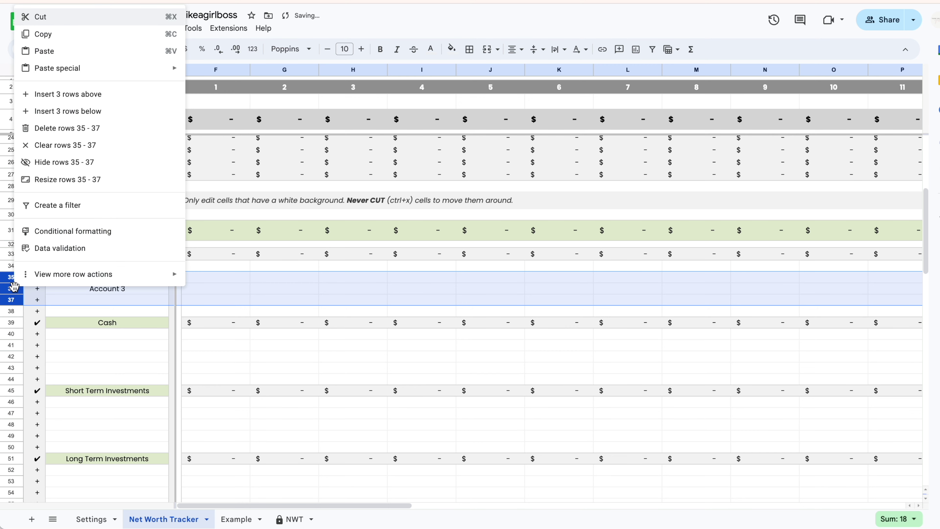
{"action": "left_click", "coordinate": [137, 111]}
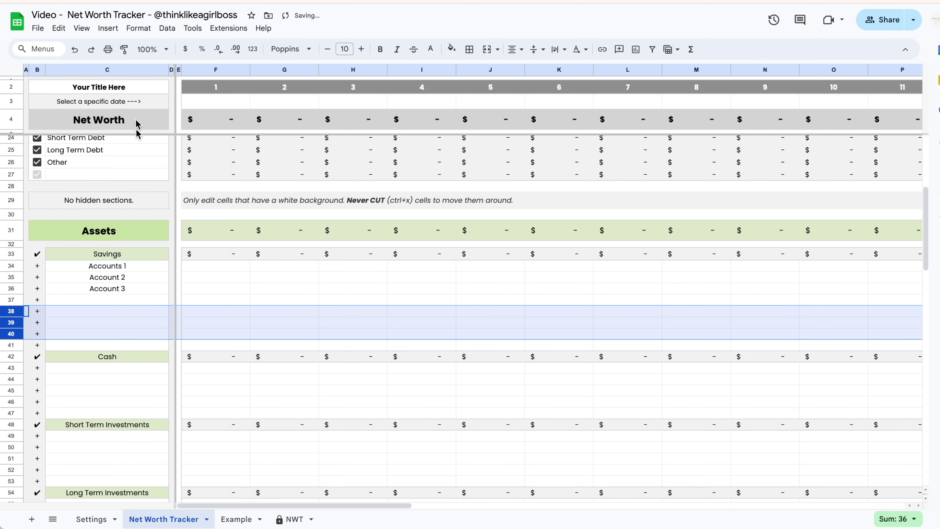
{"action": "left_click", "coordinate": [230, 326]}
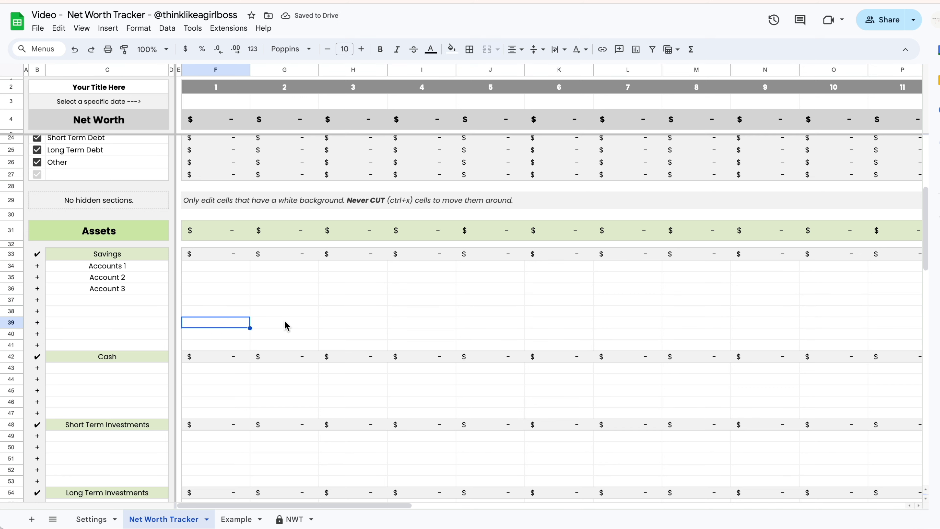
{"action": "left_click", "coordinate": [107, 312]}
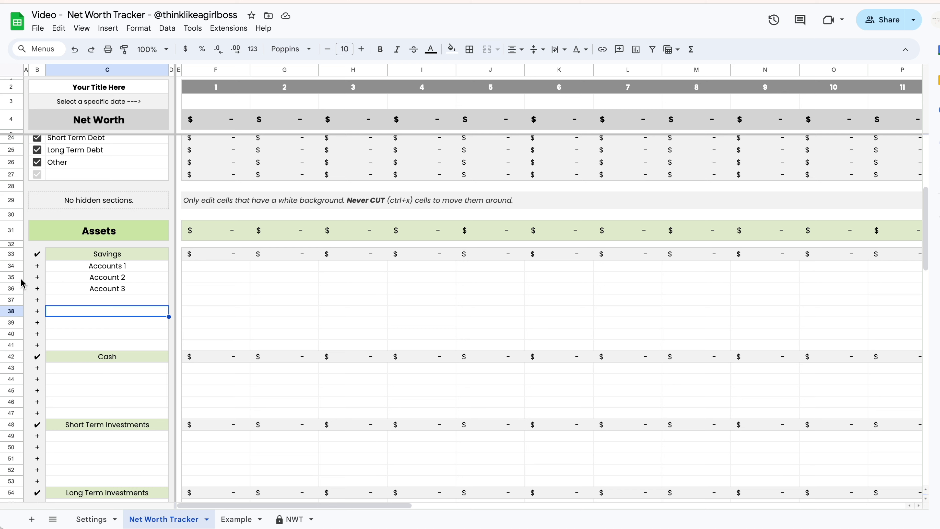
Step: Insert six more account rows in the Savings section, below rows 35 to 40
{"action": "left_click_drag", "start_coordinate": [20, 280], "coordinate": [17, 331]}
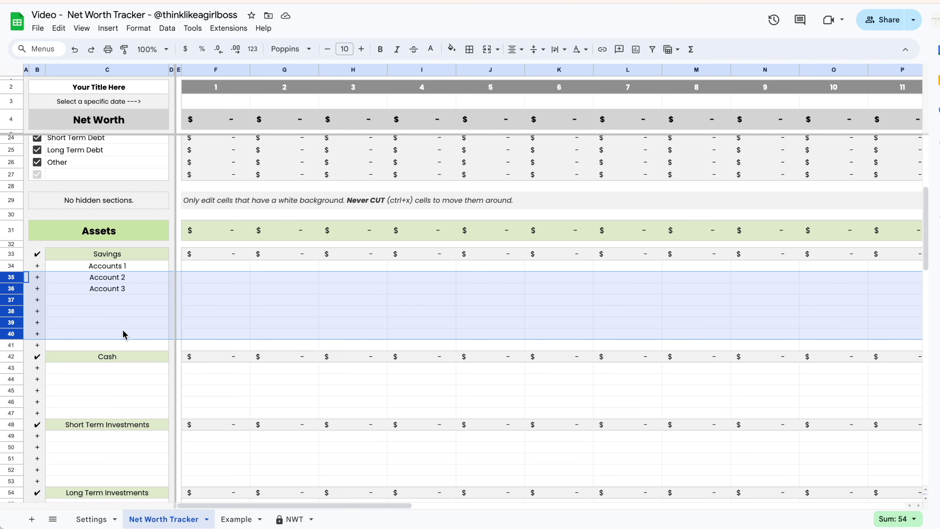
{"action": "right_click", "coordinate": [13, 300]}
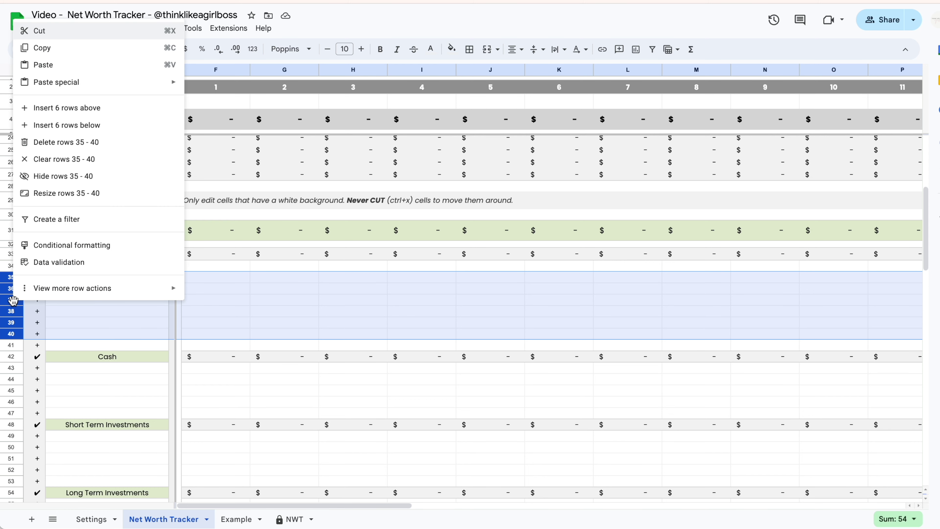
{"action": "left_click", "coordinate": [133, 127]}
{"action": "left_click", "coordinate": [118, 291]}
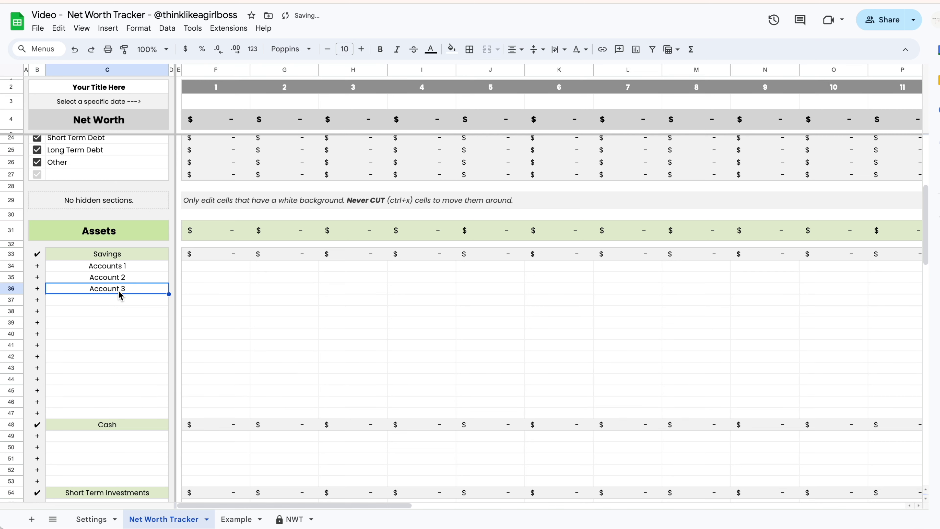
Step: Try inserting one row above the first Savings account in row 34, and undo that insertion
{"action": "left_click", "coordinate": [12, 267]}
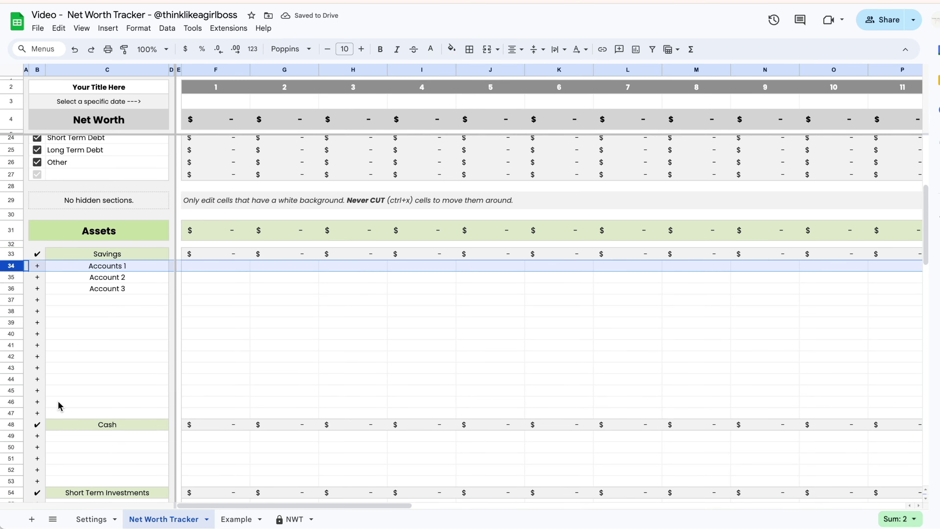
{"action": "left_click", "coordinate": [17, 412]}
{"action": "left_click", "coordinate": [124, 357]}
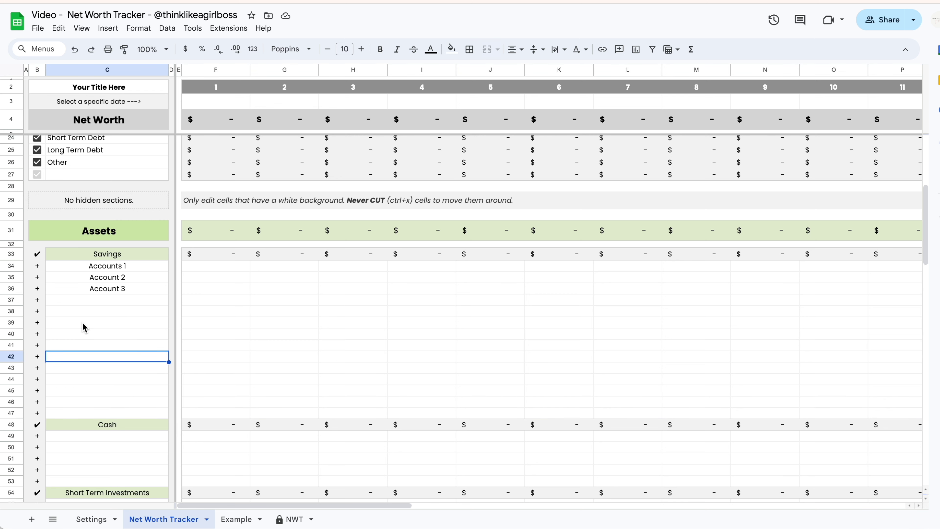
{"action": "right_click", "coordinate": [18, 267]}
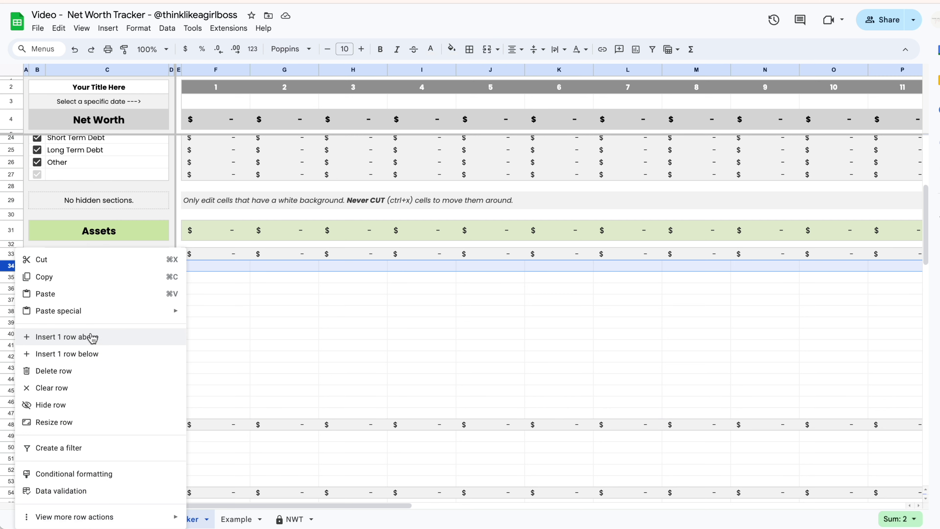
{"action": "left_click", "coordinate": [120, 337]}
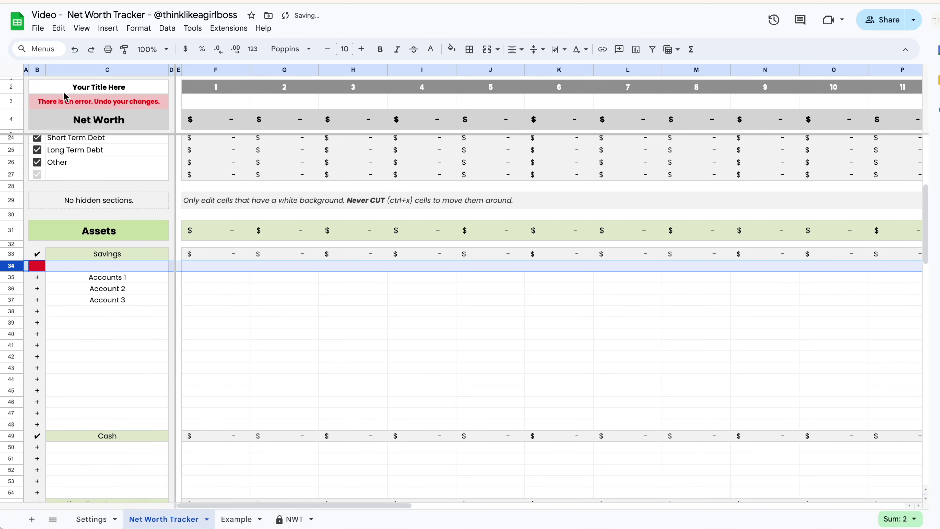
{"action": "left_click", "coordinate": [134, 349]}
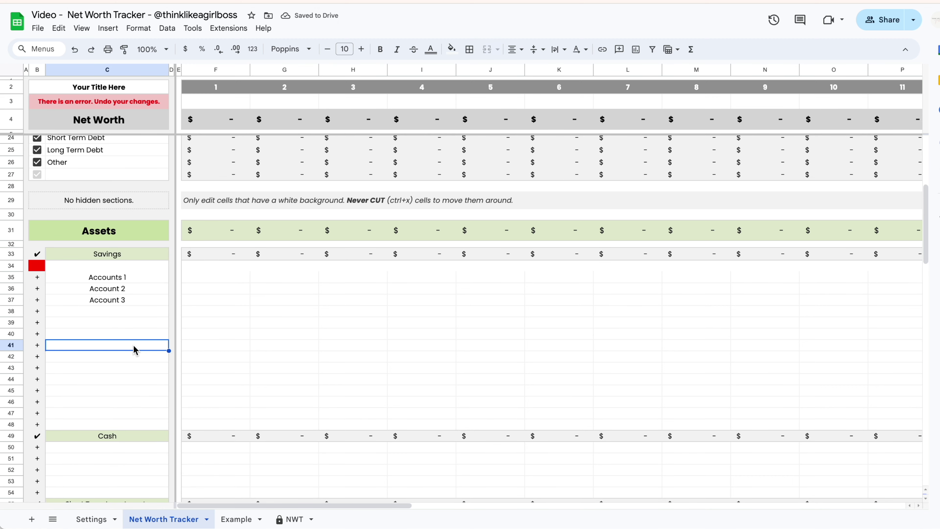
{"action": "key", "text": "super+z"}
Step: Try inserting one row below row 47, the last account row of Savings, and undo that insertion
{"action": "left_click", "coordinate": [11, 413]}
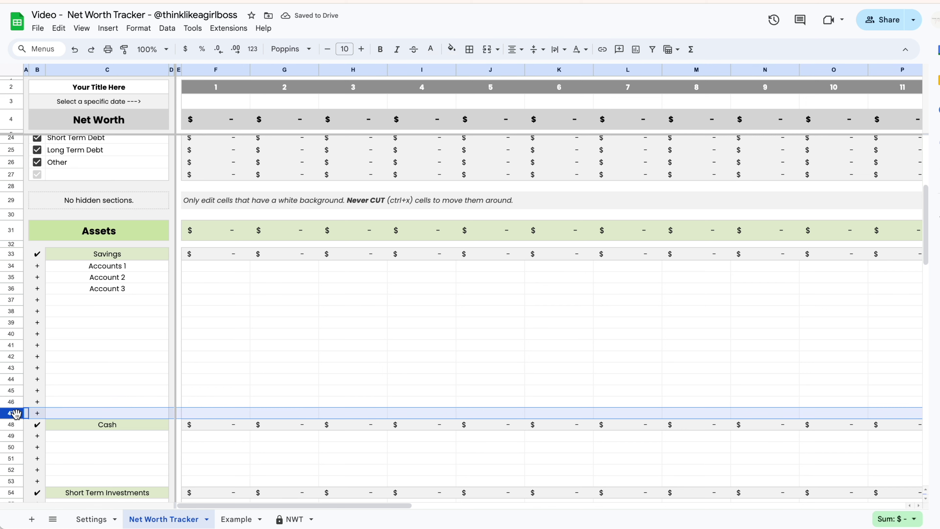
{"action": "right_click", "coordinate": [11, 413]}
{"action": "left_click", "coordinate": [106, 244]}
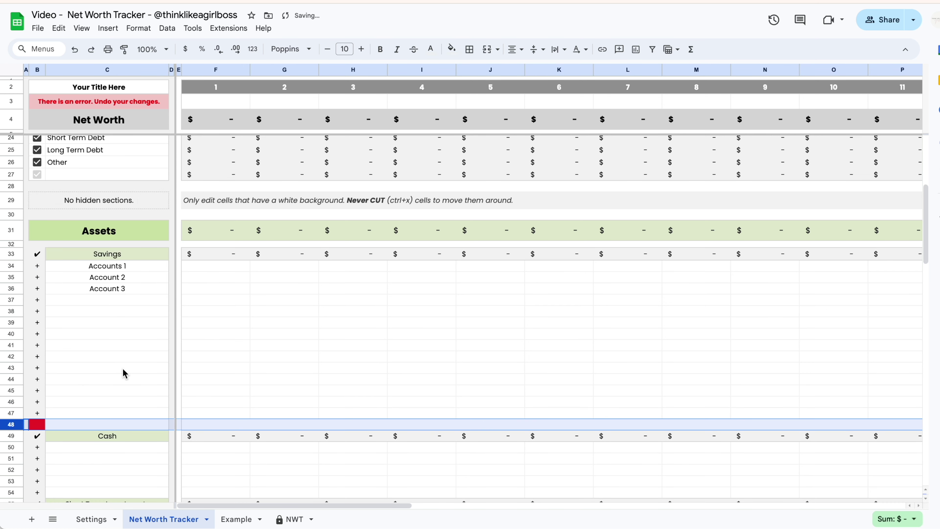
{"action": "left_click", "coordinate": [126, 370]}
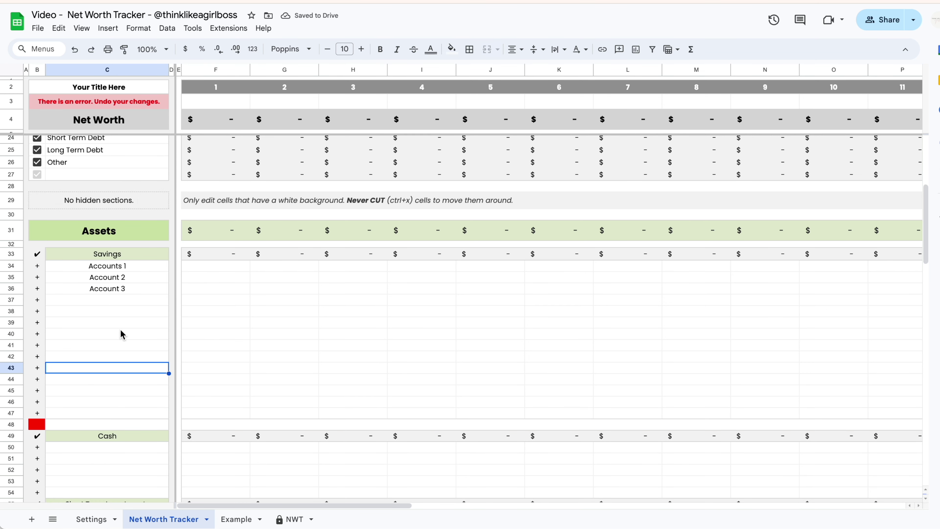
{"action": "key", "text": "super+z"}
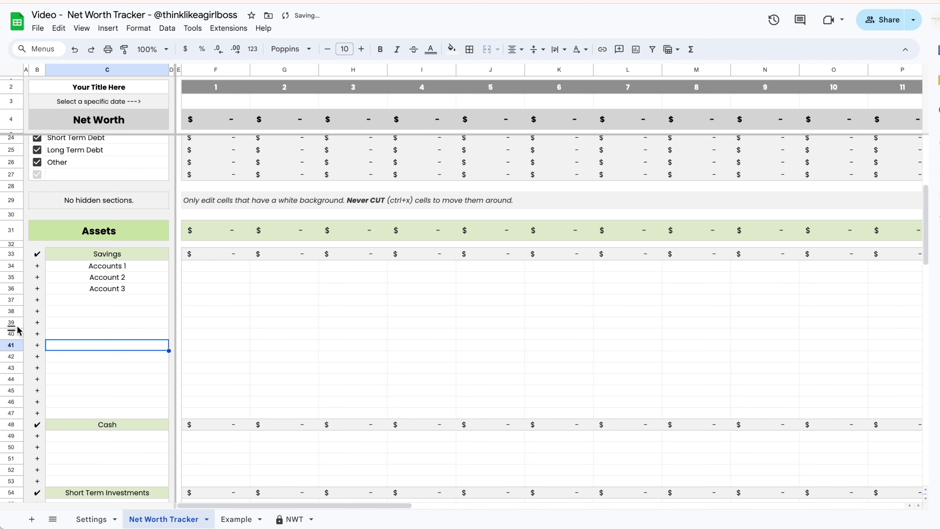
Step: Insert four rows in the middle of the Savings section, below rows 39 to 42
{"action": "left_click_drag", "start_coordinate": [15, 323], "coordinate": [17, 354]}
{"action": "right_click", "coordinate": [17, 354]}
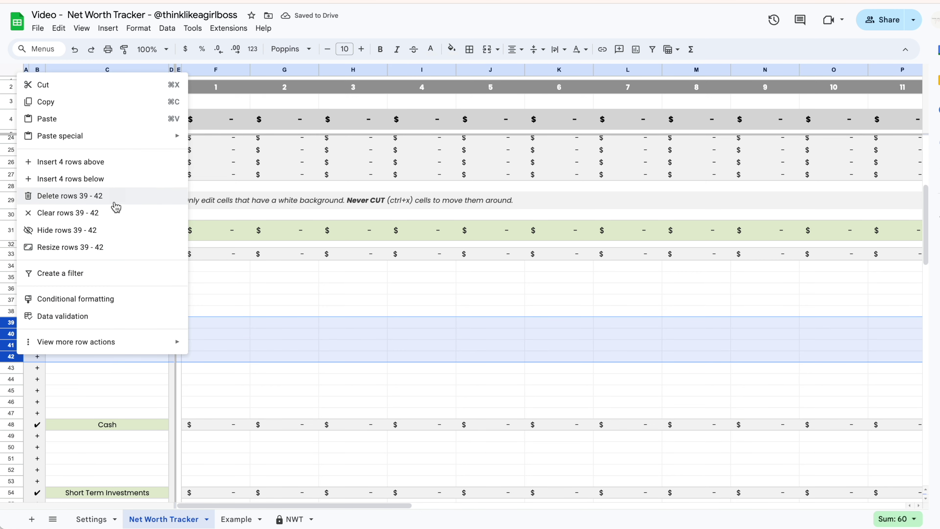
{"action": "left_click", "coordinate": [135, 179]}
Step: Delete the surplus blank account rows 38 to 48 from the Savings section
{"action": "left_click_drag", "start_coordinate": [12, 311], "coordinate": [11, 388]}
{"action": "left_click", "coordinate": [79, 370]}
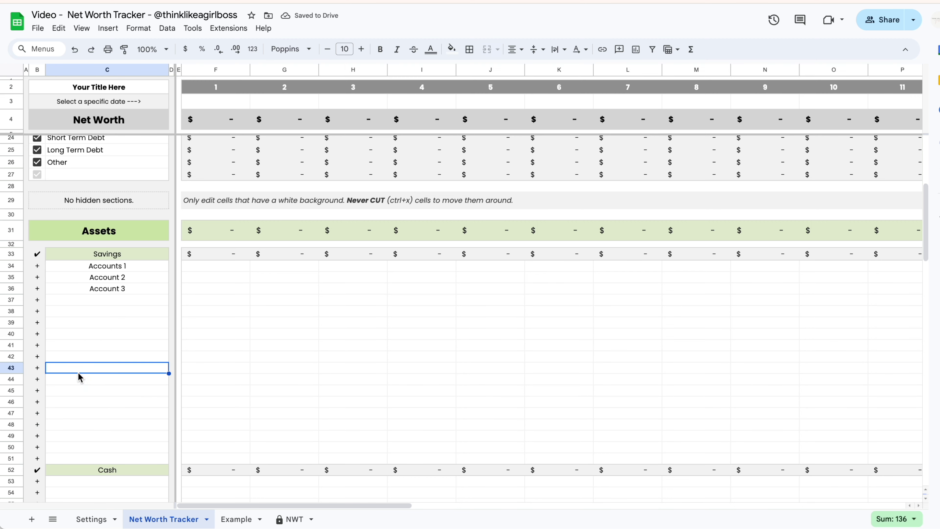
{"action": "left_click", "coordinate": [17, 310]}
{"action": "left_click_drag", "start_coordinate": [18, 310], "coordinate": [11, 424]}
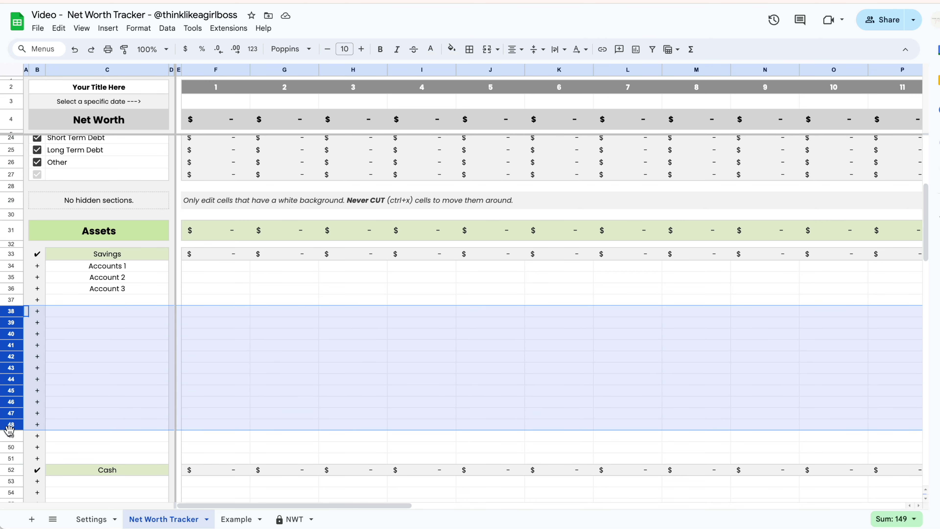
{"action": "right_click", "coordinate": [11, 371]}
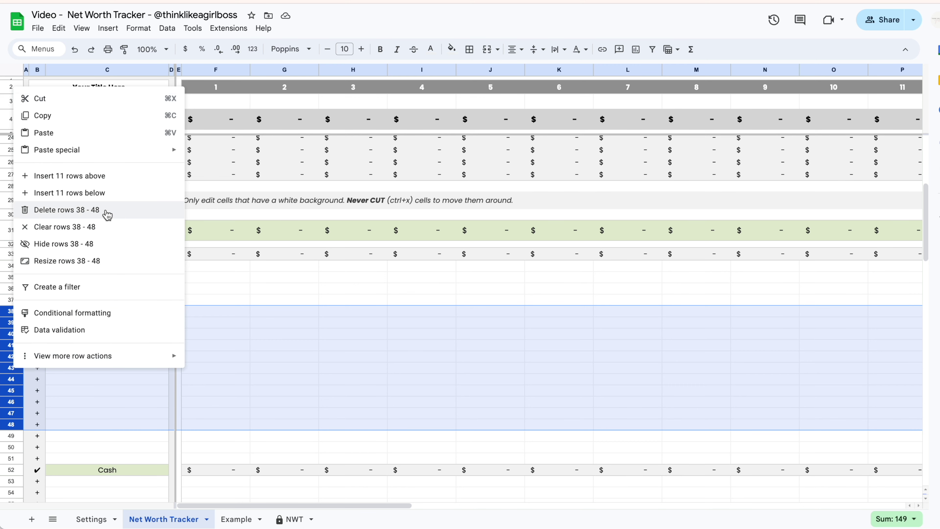
{"action": "left_click", "coordinate": [67, 209]}
{"action": "left_click", "coordinate": [112, 312]}
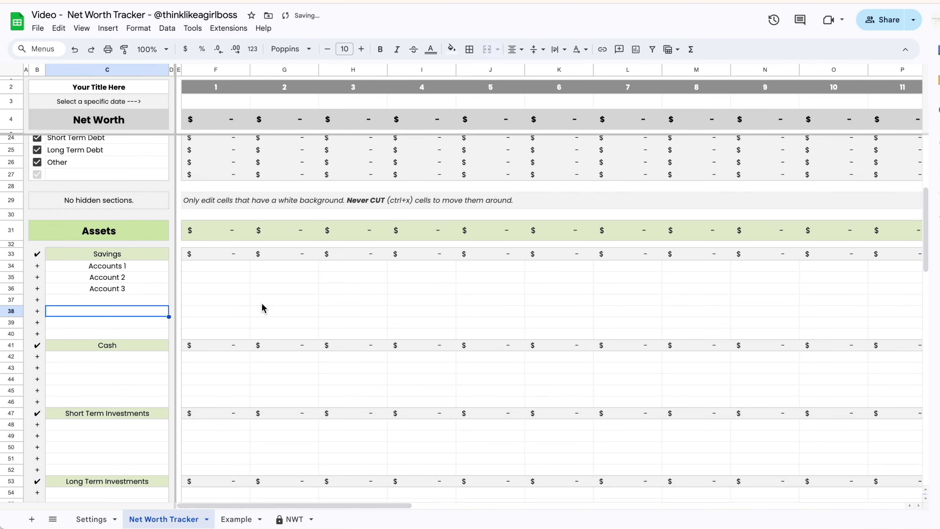
Step: Correct the first account name under Savings to Account 1
{"action": "left_click", "coordinate": [262, 302]}
{"action": "scroll", "coordinate": [168, 319], "scroll_direction": "down", "scroll_amount": 1}
{"action": "left_click", "coordinate": [121, 267]}
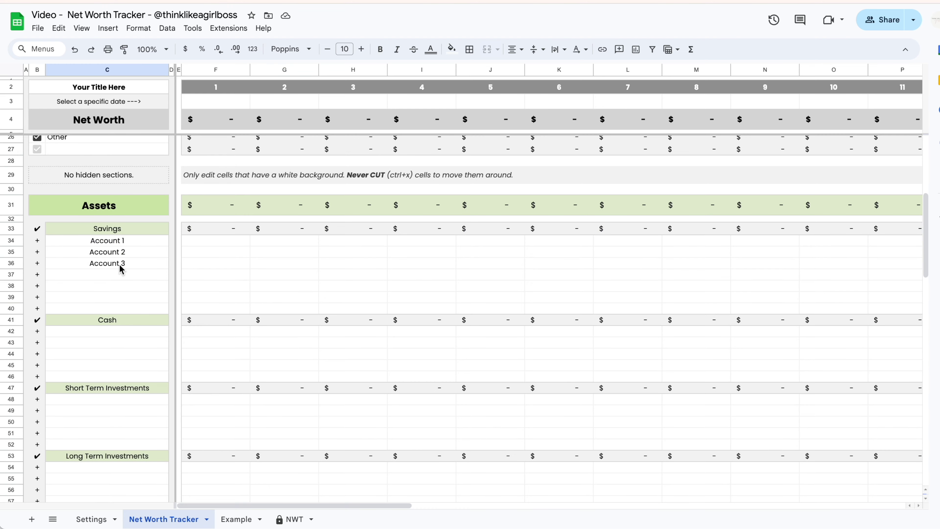
Step: Look through the blank account rows of the Assets and Liabilities sections, from Cash down to the debt sections
{"action": "left_click", "coordinate": [105, 334]}
{"action": "left_click", "coordinate": [110, 409]}
{"action": "scroll", "coordinate": [143, 358], "scroll_direction": "down", "scroll_amount": 4}
{"action": "scroll", "coordinate": [144, 358], "scroll_direction": "down", "scroll_amount": 5}
{"action": "left_click", "coordinate": [146, 330]}
{"action": "scroll", "coordinate": [147, 333], "scroll_direction": "down", "scroll_amount": 7}
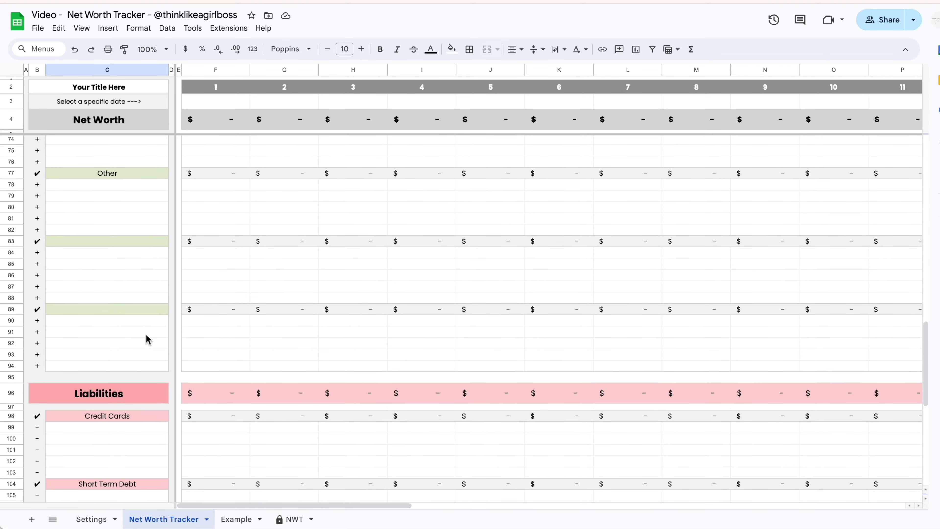
{"action": "scroll", "coordinate": [146, 336], "scroll_direction": "down", "scroll_amount": 3}
{"action": "left_click", "coordinate": [106, 327]}
{"action": "left_click", "coordinate": [110, 403]}
{"action": "scroll", "coordinate": [109, 404], "scroll_direction": "down", "scroll_amount": 5}
{"action": "left_click", "coordinate": [136, 307]}
{"action": "scroll", "coordinate": [137, 307], "scroll_direction": "up", "scroll_amount": 18}
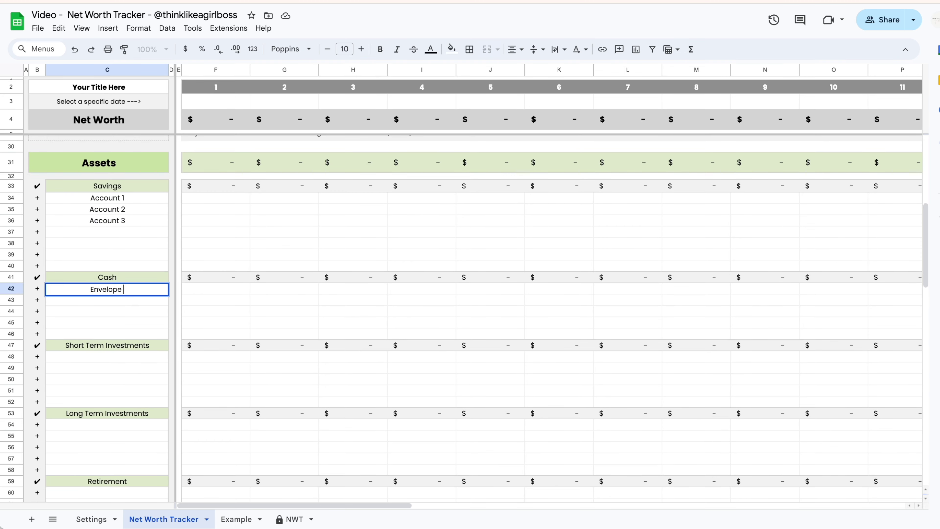
Step: Enter Envelope 1 and Envelope 2 in the first two account rows under Cash
{"action": "type", "text": "1"}
{"action": "key", "text": "Return"}
{"action": "type", "text": "Envelope 2"}
{"action": "type", "text": "S"}
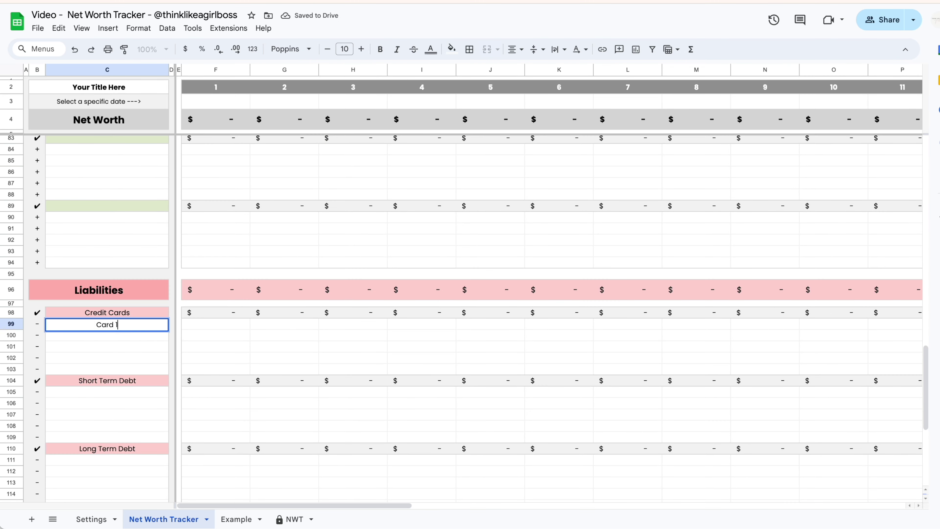
Step: Enter Card 1 and Card 2 under Credit Cards, and Debt 1 and Debt 2 under Short Term Debt
{"action": "key", "text": "Return"}
{"action": "type", "text": "Card 2Debt 1"}
{"action": "key", "text": "Return"}
{"action": "type", "text": "Debt 2"}
{"action": "key", "text": "Return"}
Step: Review the account names entered in the Assets and Liabilities sections against the categories under Total Assets and Total Liabilities
{"action": "scroll", "coordinate": [52, 328], "scroll_direction": "up", "scroll_amount": 15}
{"action": "left_click", "coordinate": [126, 224]}
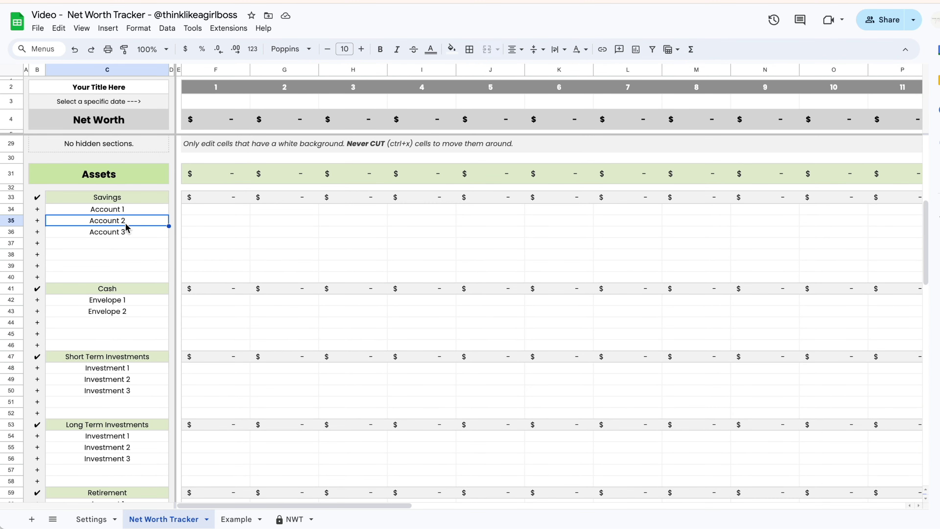
{"action": "scroll", "coordinate": [120, 241], "scroll_direction": "down", "scroll_amount": 3}
{"action": "left_click", "coordinate": [117, 254]}
{"action": "scroll", "coordinate": [122, 252], "scroll_direction": "down", "scroll_amount": 4}
{"action": "left_click", "coordinate": [134, 230]}
{"action": "scroll", "coordinate": [135, 230], "scroll_direction": "up", "scroll_amount": 10}
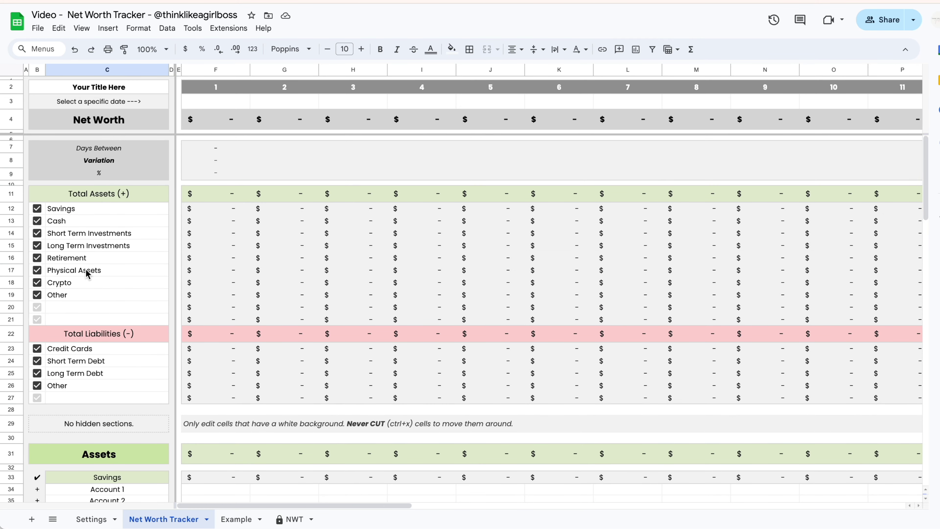
{"action": "scroll", "coordinate": [124, 280], "scroll_direction": "down", "scroll_amount": 5}
{"action": "scroll", "coordinate": [143, 315], "scroll_direction": "down", "scroll_amount": 15}
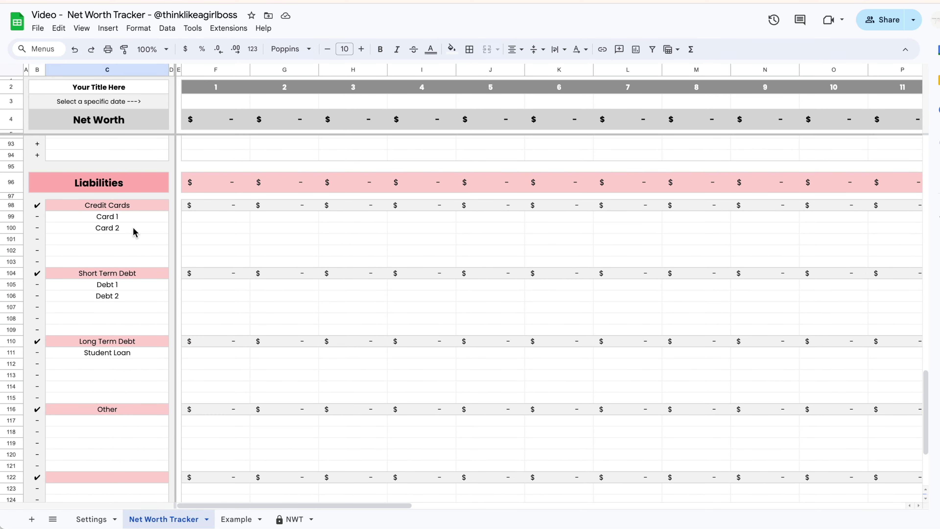
{"action": "scroll", "coordinate": [266, 294], "scroll_direction": "up", "scroll_amount": 20}
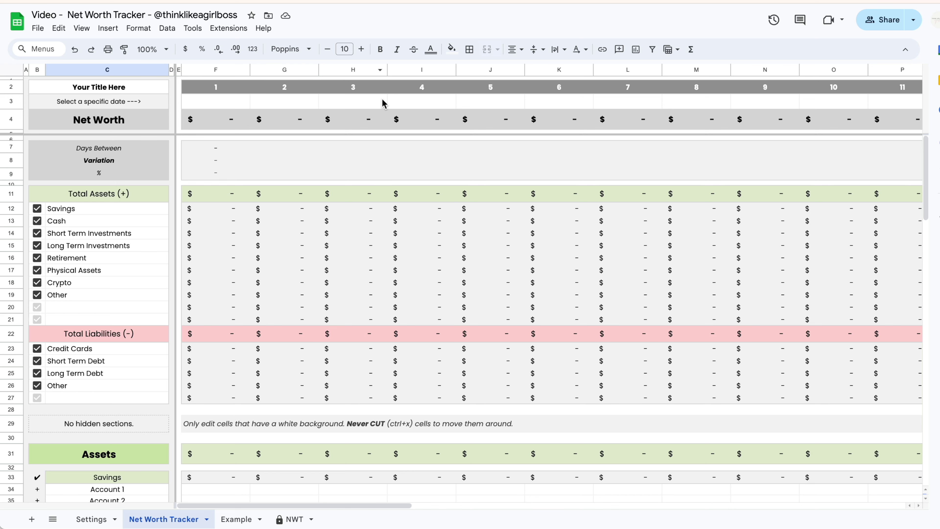
Step: Examine the date row across columns 1 to 13, and open the date cell under column 1
{"action": "scroll", "coordinate": [502, 178], "scroll_direction": "right", "scroll_amount": 10}
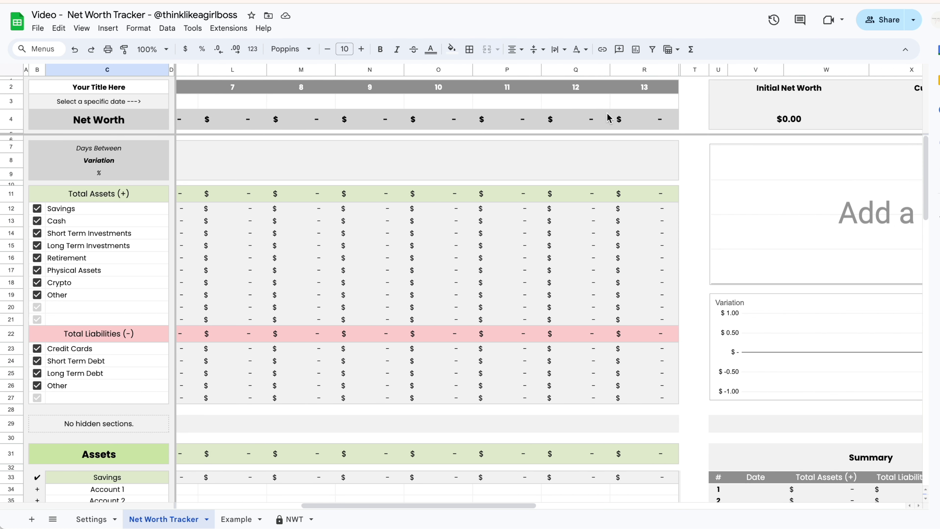
{"action": "scroll", "coordinate": [381, 224], "scroll_direction": "left", "scroll_amount": 10}
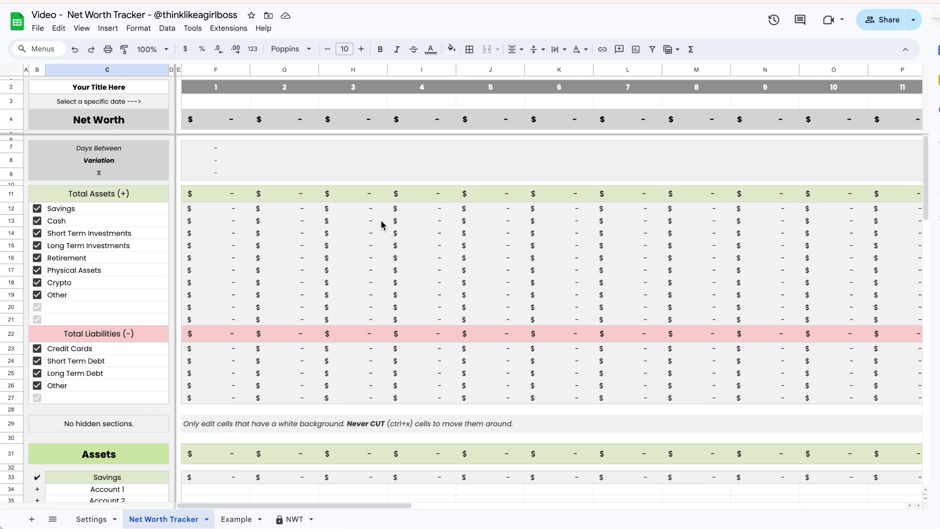
{"action": "double_click", "coordinate": [219, 102]}
{"action": "left_click", "coordinate": [191, 158]}
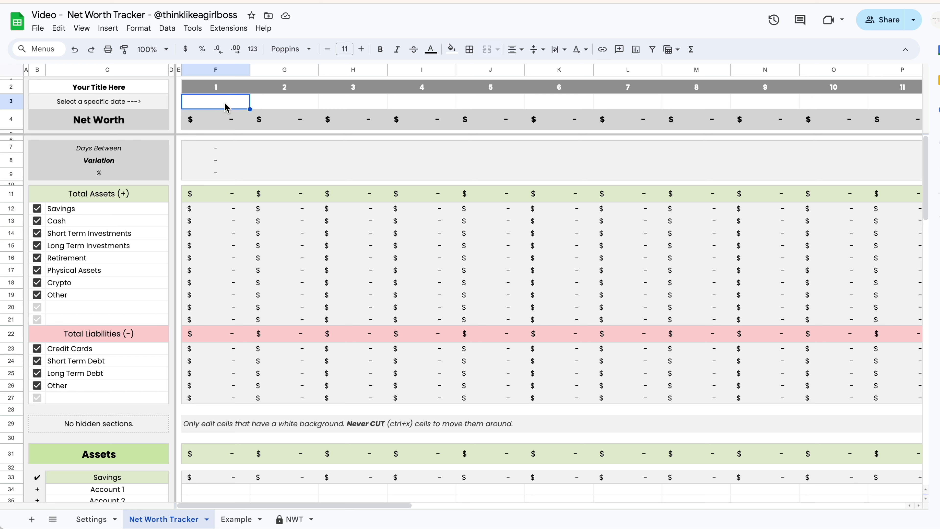
Step: Set the date under column 1 to January 1, 2024
{"action": "double_click", "coordinate": [225, 108]}
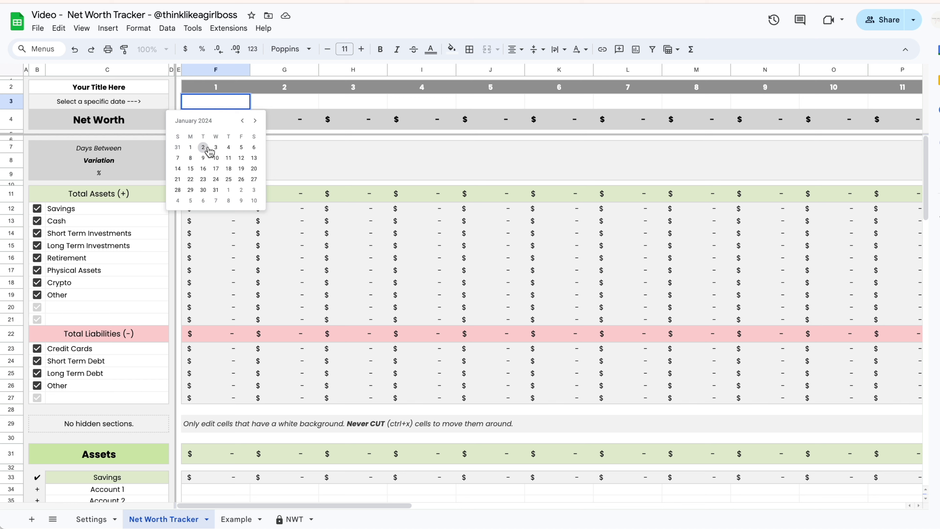
{"action": "left_click", "coordinate": [191, 148]}
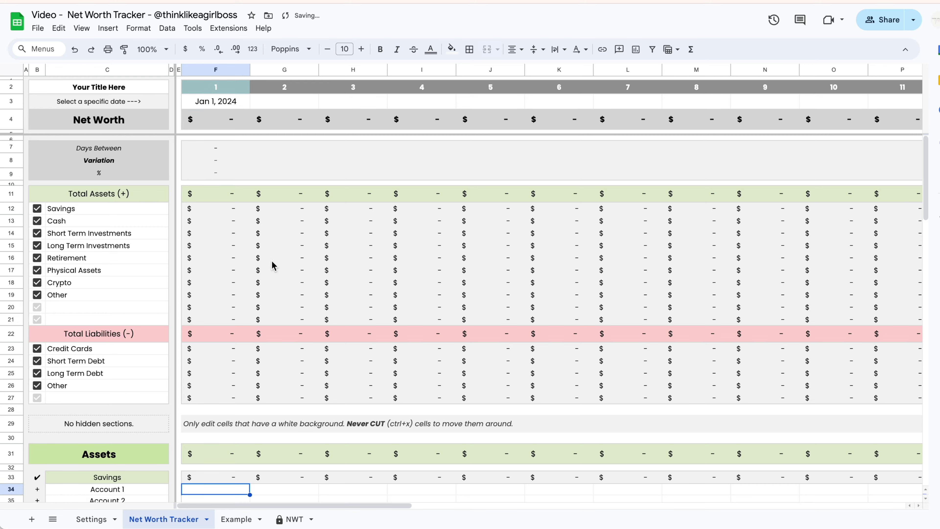
Step: Examine the white column 1 amount cells beside the accounts under Savings, Cash and Short Term Investments
{"action": "scroll", "coordinate": [281, 282], "scroll_direction": "down", "scroll_amount": 5}
{"action": "left_click", "coordinate": [237, 296]}
{"action": "left_click", "coordinate": [234, 304]}
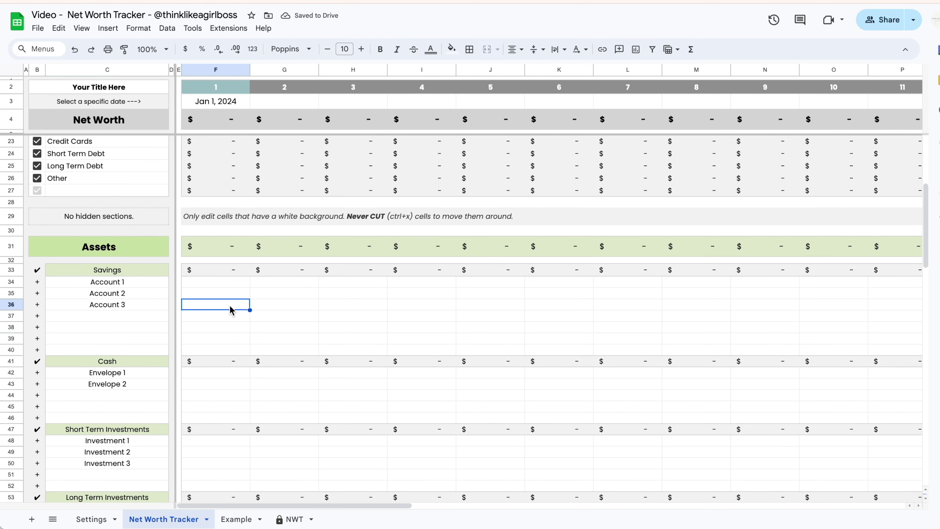
{"action": "scroll", "coordinate": [231, 309], "scroll_direction": "down", "scroll_amount": 2}
{"action": "left_click", "coordinate": [224, 317]}
{"action": "left_click", "coordinate": [219, 326]}
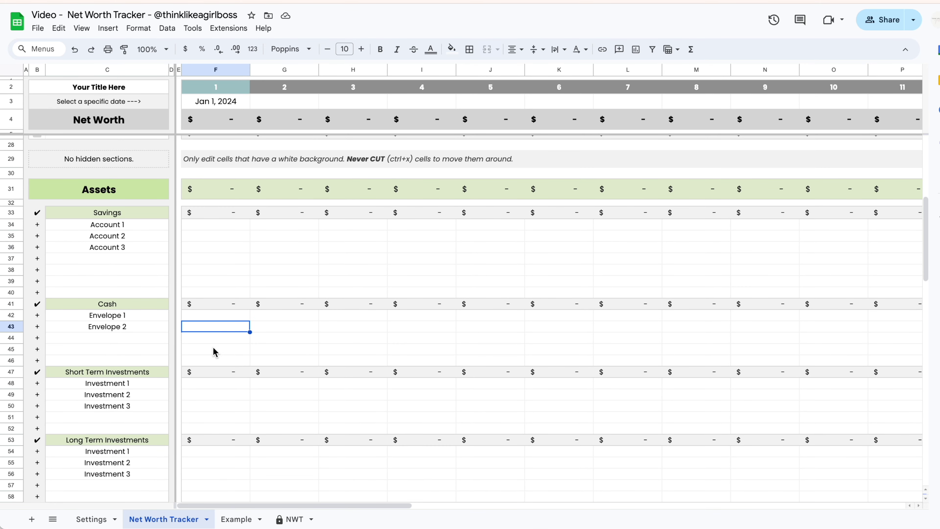
{"action": "left_click", "coordinate": [212, 393]}
{"action": "left_click", "coordinate": [245, 230]}
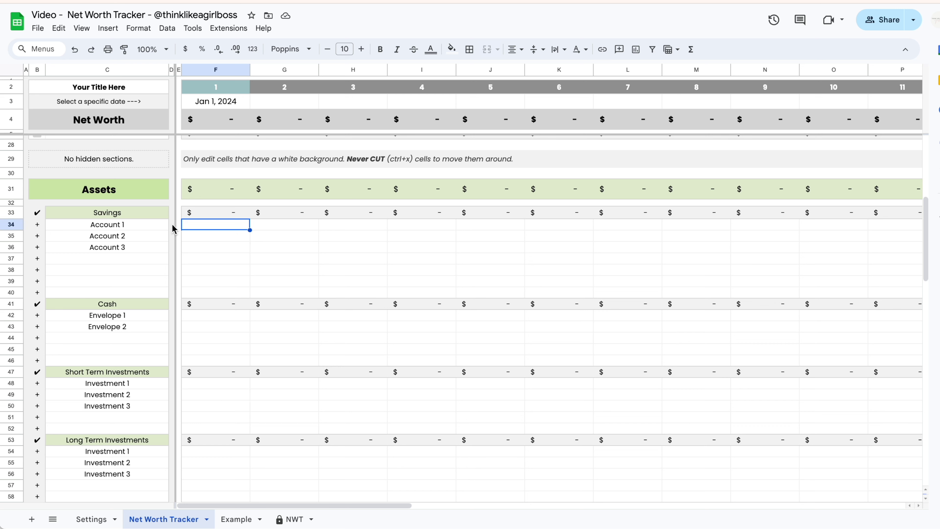
Step: Try entering 4534 in the Savings total cell of column 1, and undo the entry
{"action": "left_click", "coordinate": [216, 214]}
{"action": "type", "text": "4534"}
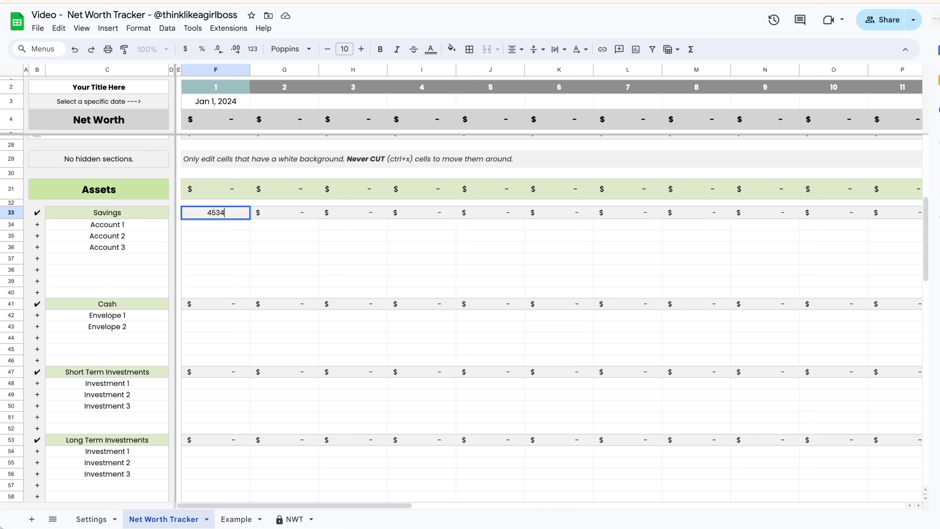
{"action": "key", "text": "Return"}
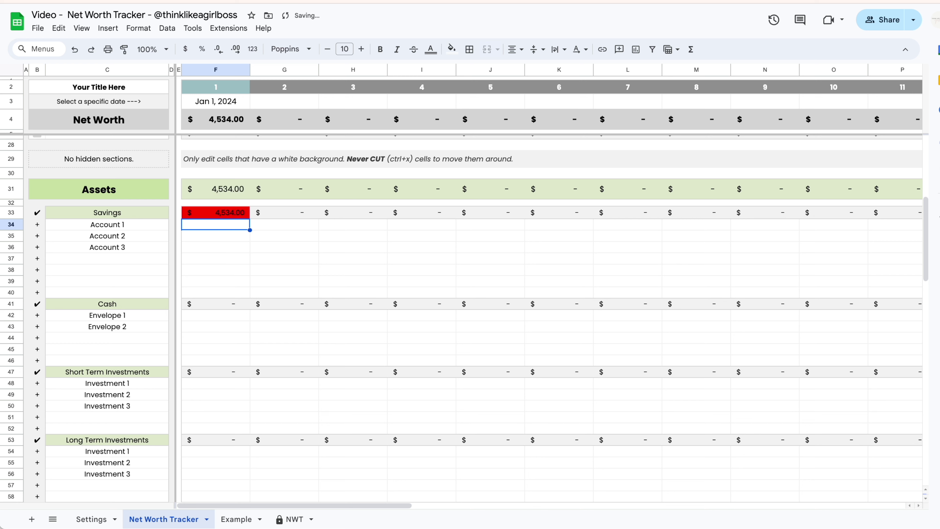
{"action": "key", "text": "ctrl+z"}
Step: Enter 2300, 3000 and 4000 in column 1 for Account 1, Account 2 and Account 3 under Savings
{"action": "left_click", "coordinate": [216, 224]}
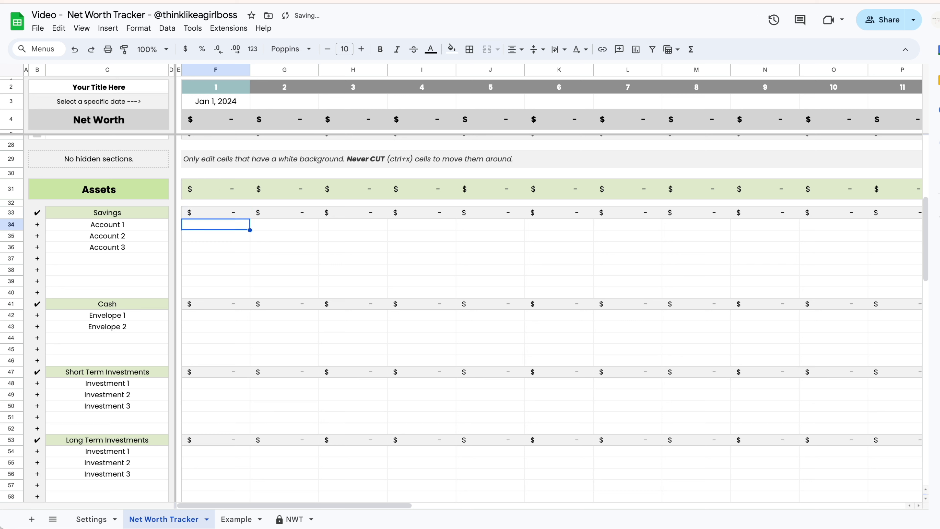
{"action": "type", "text": "2300"}
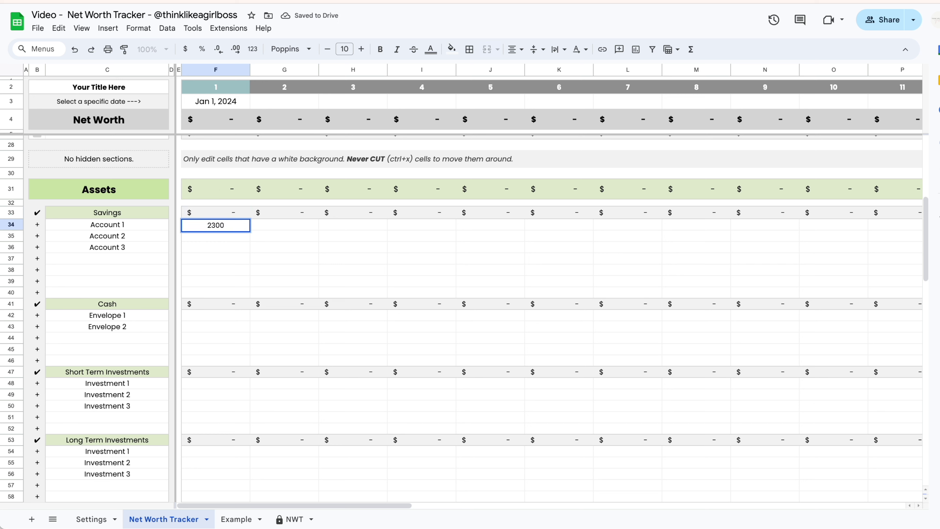
{"action": "key", "text": "BackSpace"}
{"action": "key", "text": "Return"}
{"action": "type", "text": "3000"}
{"action": "key", "text": "Return"}
{"action": "type", "text": "4000"}
{"action": "key", "text": "Return"}
Step: Enter 500 for Envelope 1 and 600 for Envelope 2 in column 1 under Cash
{"action": "scroll", "coordinate": [209, 268], "scroll_direction": "down", "scroll_amount": 2}
{"action": "left_click", "coordinate": [209, 268]}
{"action": "type", "text": "500 600"}
{"action": "scroll", "coordinate": [209, 268], "scroll_direction": "down", "scroll_amount": 1}
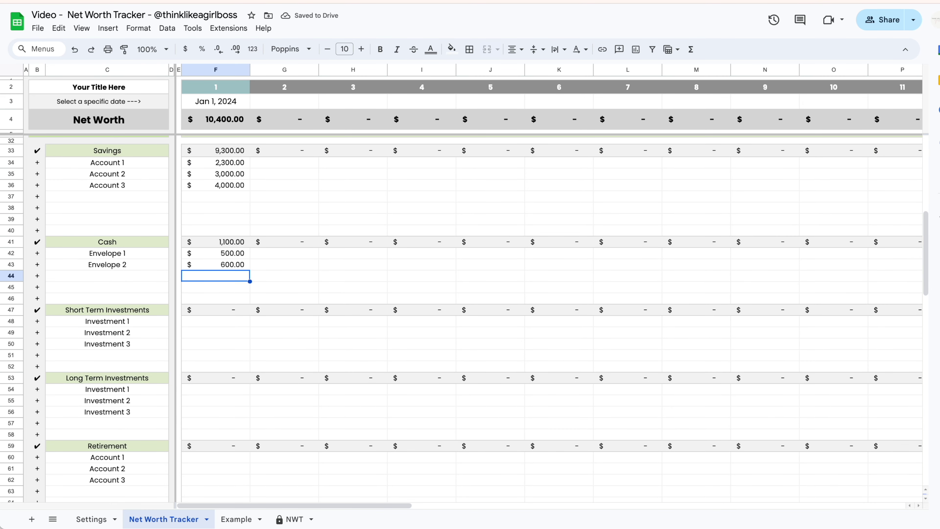
Step: Enter 45 in column 1 on the unnamed row below Envelope 2, and examine that row's name cell
{"action": "type", "text": "45"}
{"action": "key", "text": "Return"}
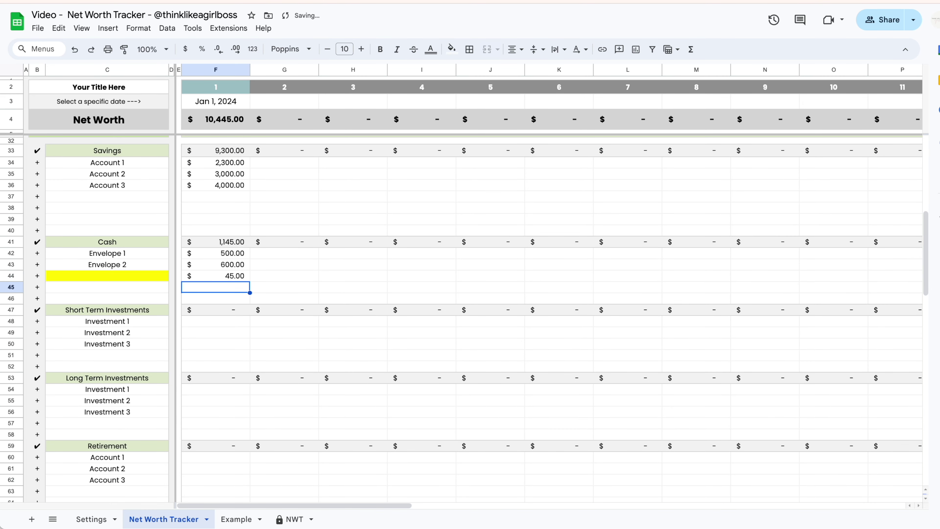
{"action": "left_click", "coordinate": [132, 275]}
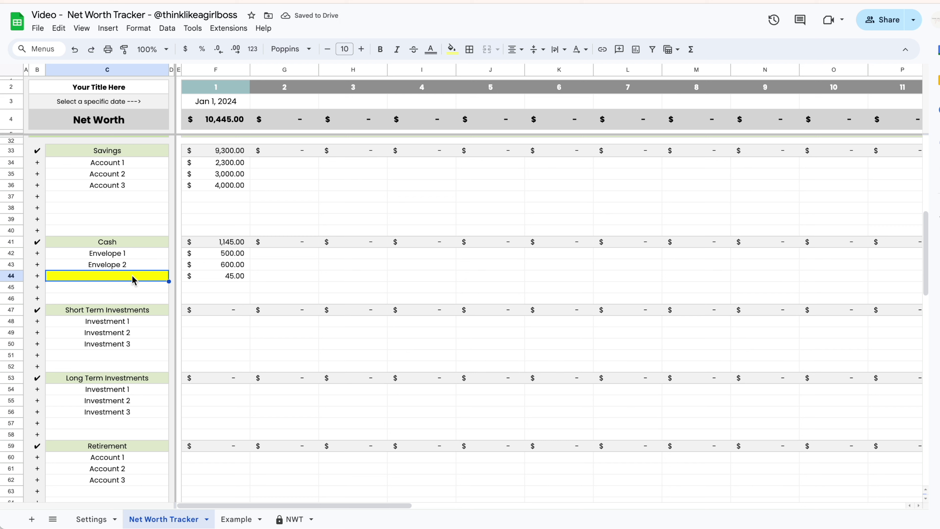
{"action": "left_click", "coordinate": [14, 276]}
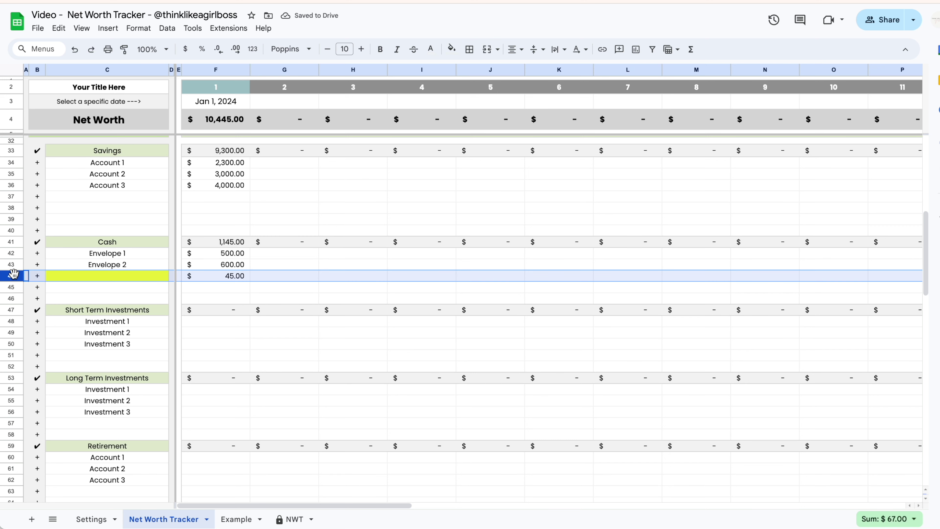
{"action": "left_click", "coordinate": [102, 277]}
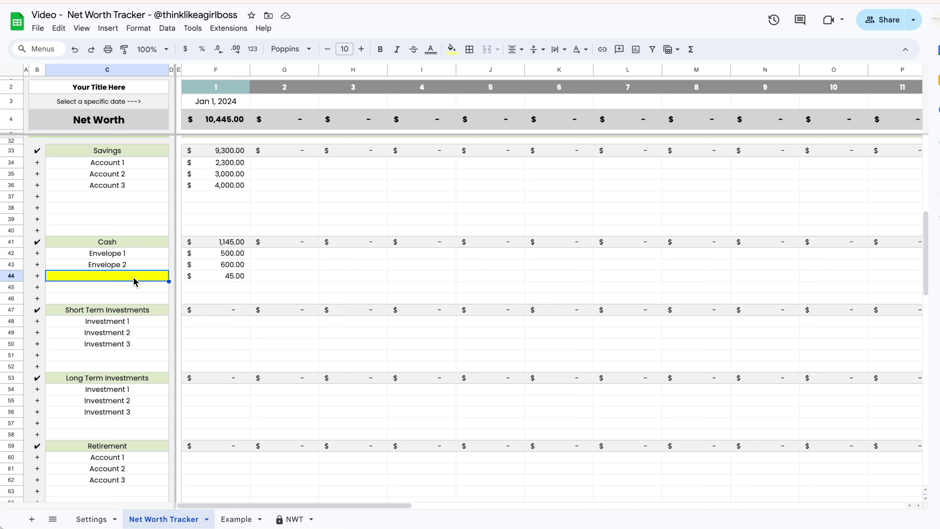
{"action": "left_click", "coordinate": [234, 278]}
{"action": "left_click", "coordinate": [315, 280]}
{"action": "left_click", "coordinate": [336, 278]}
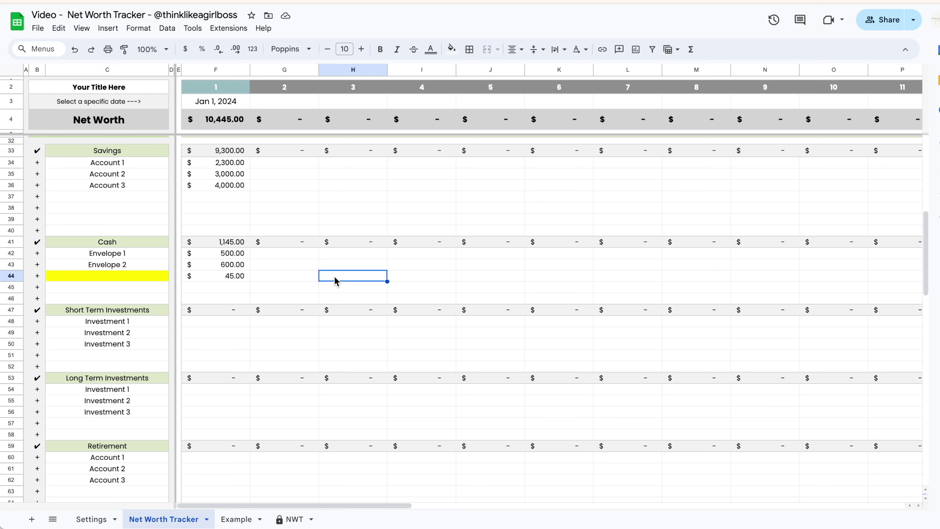
{"action": "left_click", "coordinate": [413, 276]}
{"action": "left_click", "coordinate": [156, 280]}
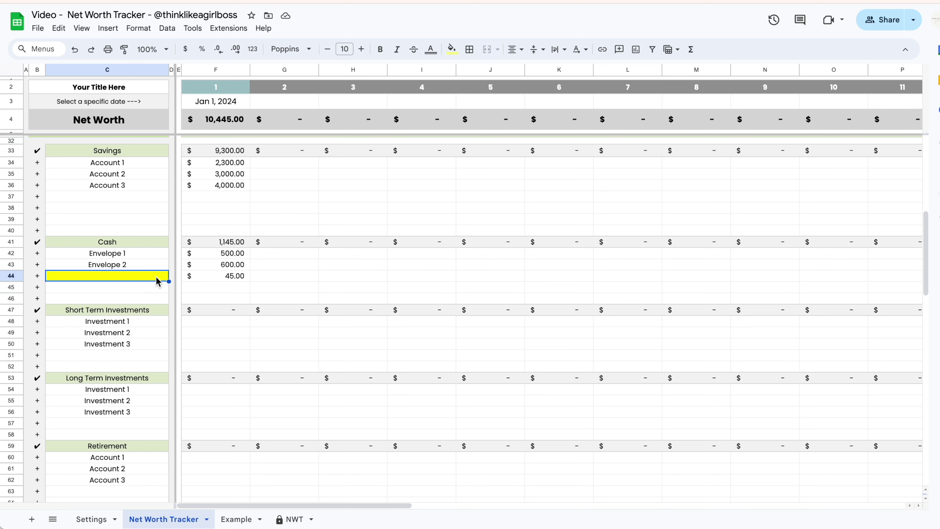
Step: Clear the column 1 amount from the unnamed row below Envelope 2
{"action": "left_click", "coordinate": [237, 277]}
{"action": "key", "text": "Delete"}
Step: Fill in column 1 for the remaining asset accounts, including Retirement 5000, 5000, 7000, House 100000, Car 5000, and the two coins 777 and 888
{"action": "scroll", "coordinate": [218, 277], "scroll_direction": "down", "scroll_amount": 1}
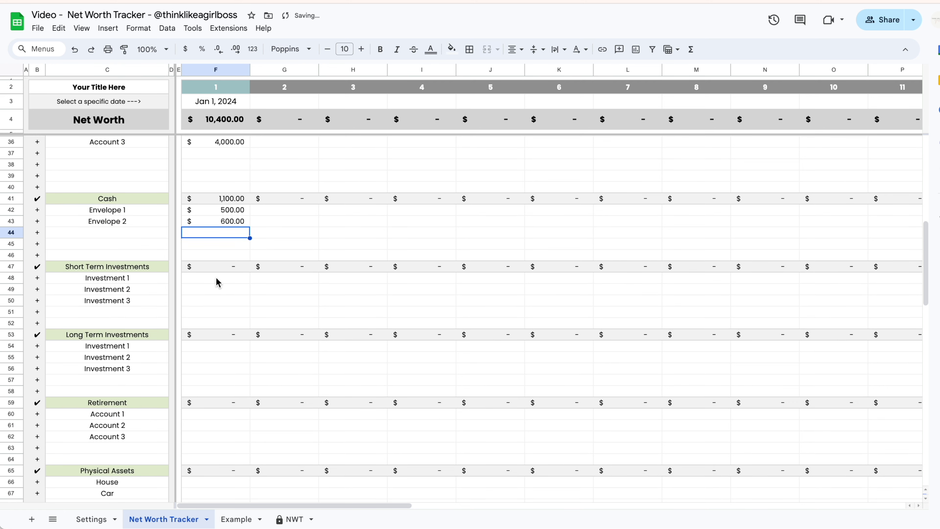
{"action": "left_click", "coordinate": [217, 281]}
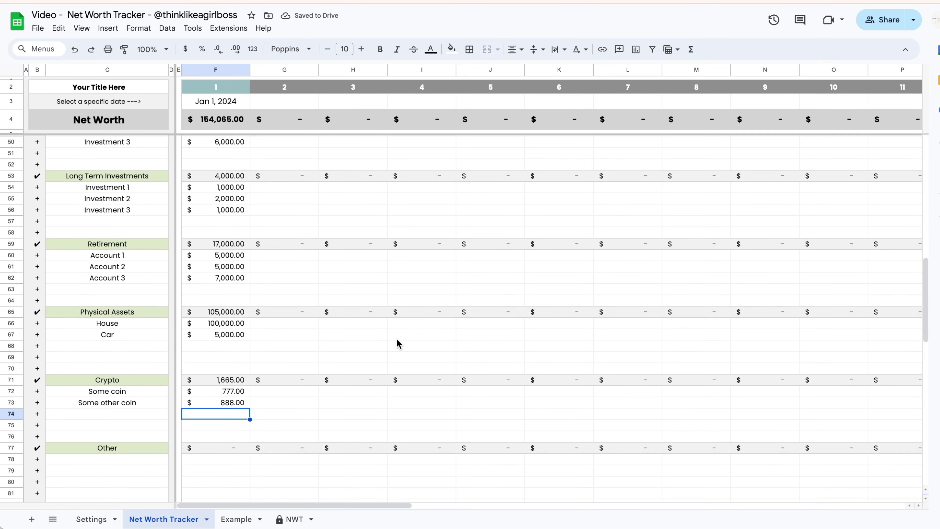
Step: Review the column 1 asset amounts and examine the empty Credit Cards amount cells under Liabilities
{"action": "scroll", "coordinate": [397, 343], "scroll_direction": "down", "scroll_amount": 8}
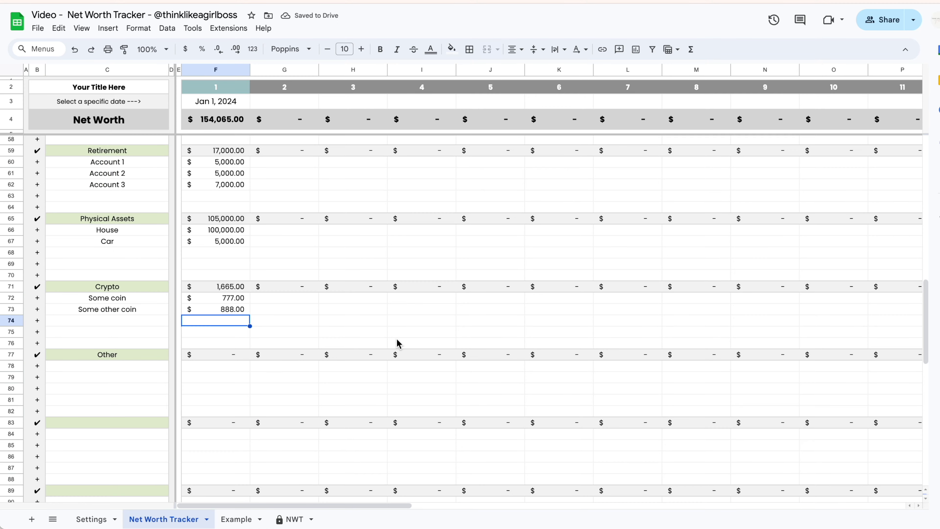
{"action": "scroll", "coordinate": [396, 339], "scroll_direction": "down", "scroll_amount": 7}
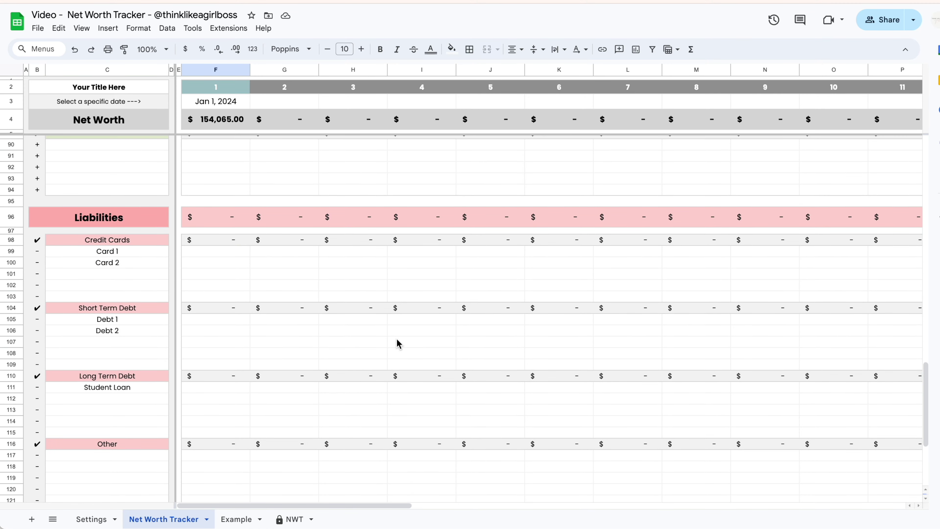
{"action": "scroll", "coordinate": [144, 200], "scroll_direction": "up", "scroll_amount": 8}
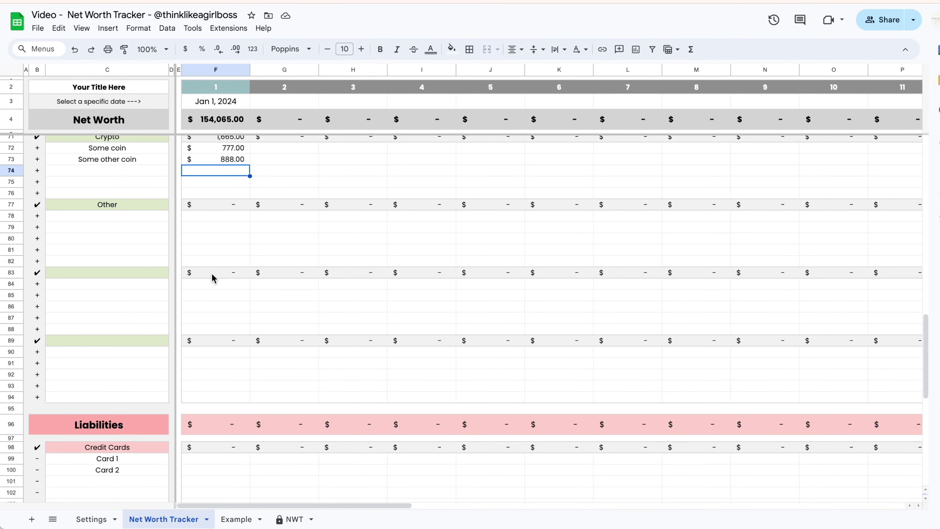
{"action": "scroll", "coordinate": [224, 334], "scroll_direction": "up", "scroll_amount": 5}
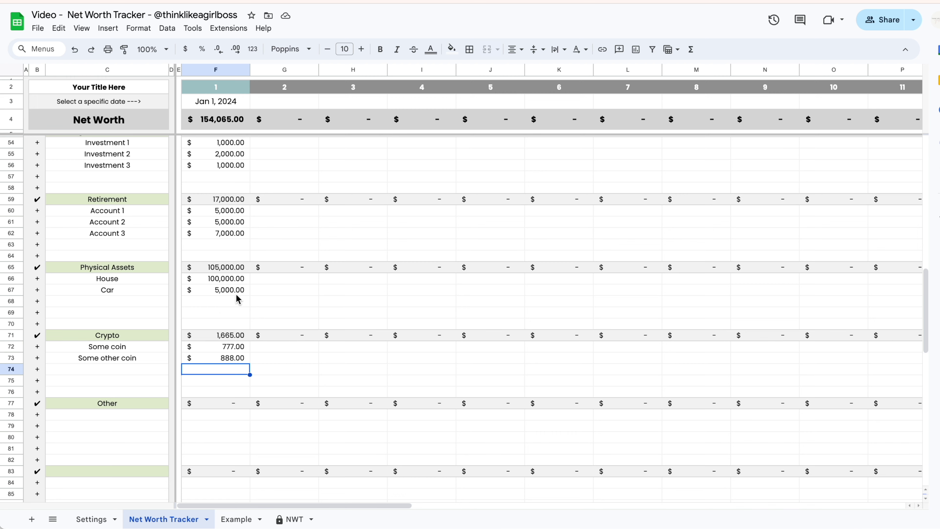
{"action": "scroll", "coordinate": [413, 308], "scroll_direction": "down", "scroll_amount": 12}
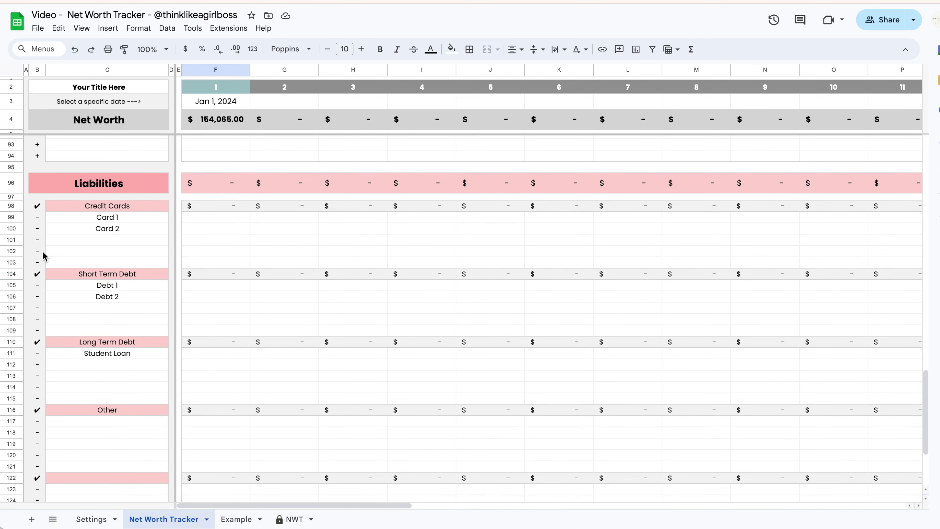
{"action": "left_click", "coordinate": [232, 230]}
{"action": "scroll", "coordinate": [93, 257], "scroll_direction": "down", "scroll_amount": 3}
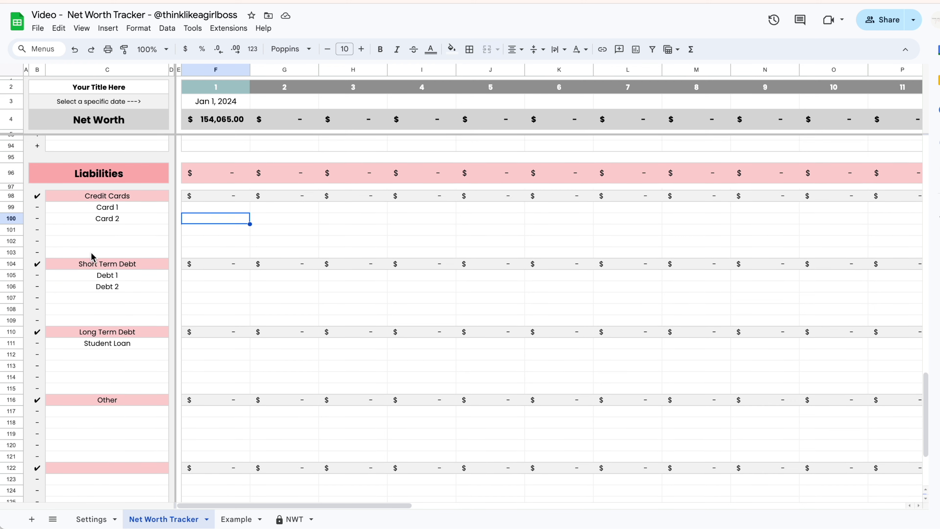
{"action": "key", "text": "Down"}
{"action": "left_click", "coordinate": [221, 187]}
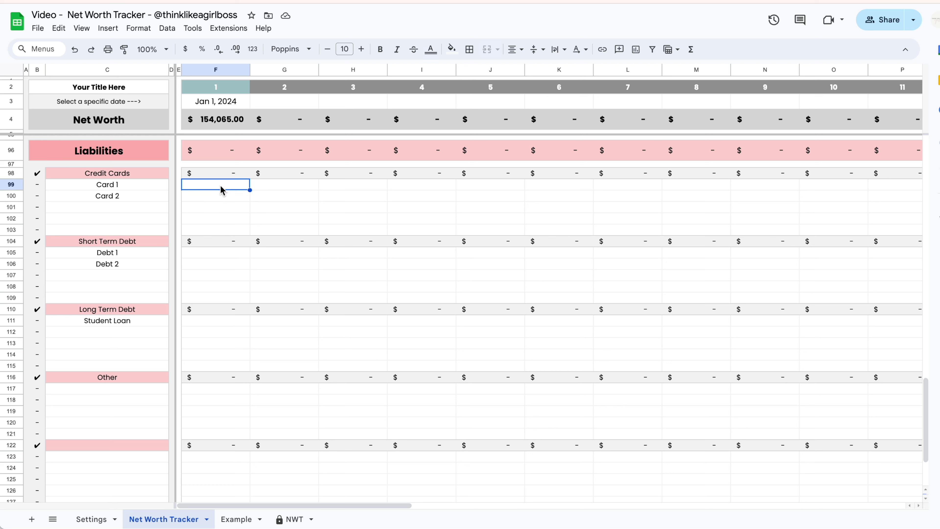
{"action": "left_click", "coordinate": [226, 210]}
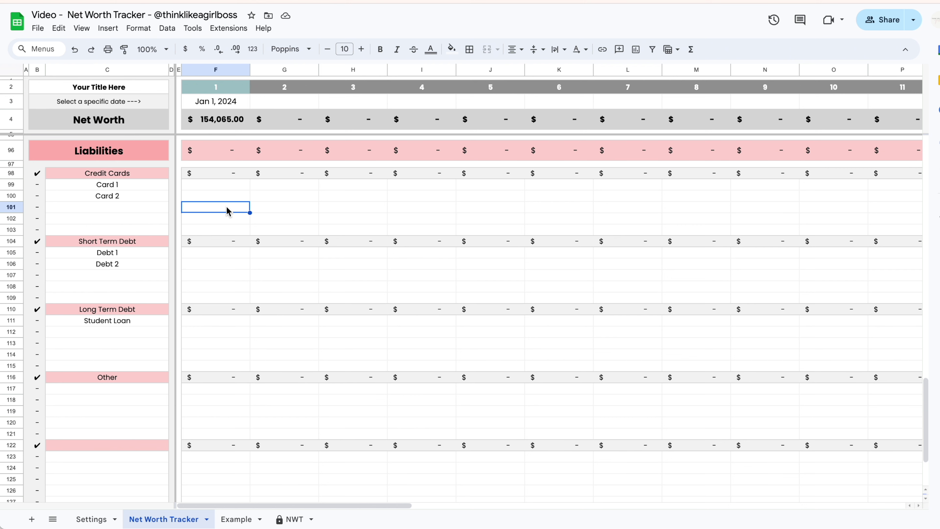
{"action": "left_click", "coordinate": [219, 183]}
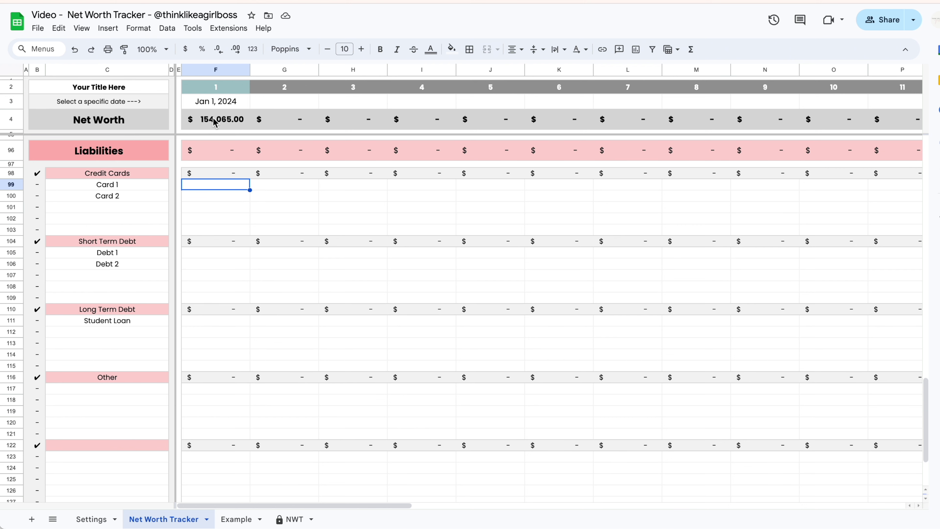
Step: Enter the Total Assets amount, 154,065, for Card 1 in column 1, and check the Net Worth and Total Liabilities figures
{"action": "scroll", "coordinate": [246, 199], "scroll_direction": "up", "scroll_amount": 20}
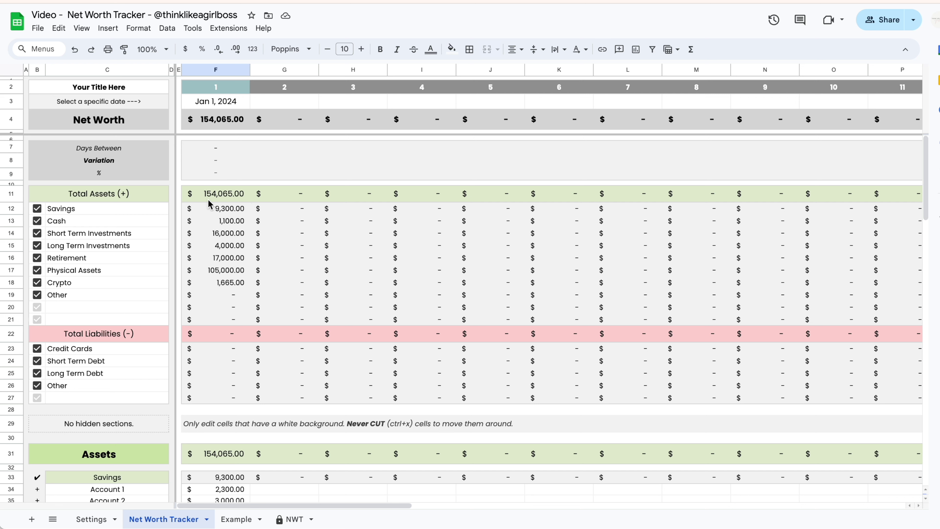
{"action": "scroll", "coordinate": [258, 341], "scroll_direction": "down", "scroll_amount": 20}
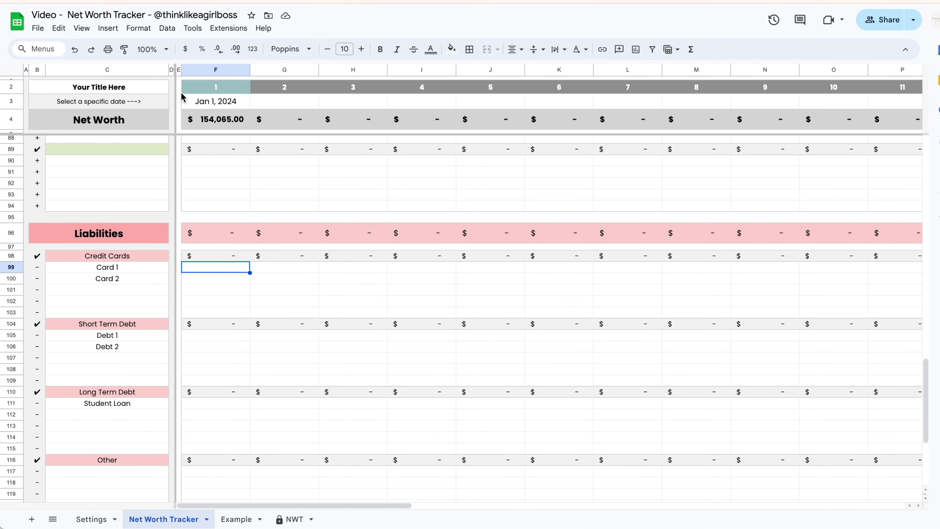
{"action": "type", "text": "154,065"}
{"action": "key", "text": "Return"}
{"action": "scroll", "coordinate": [340, 244], "scroll_direction": "up", "scroll_amount": 20}
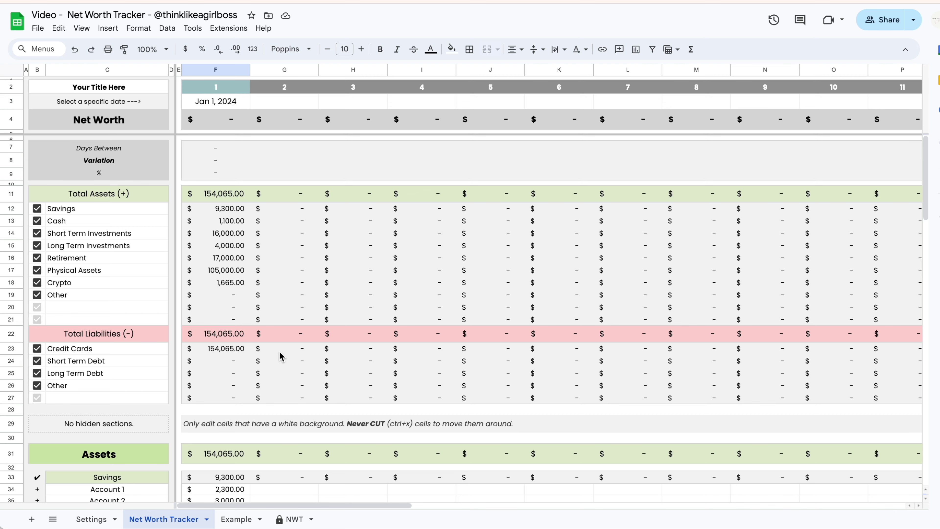
Step: Replace the column 1 amount for Card 1 under Credit Cards with -154000
{"action": "scroll", "coordinate": [221, 353], "scroll_direction": "down", "scroll_amount": 20}
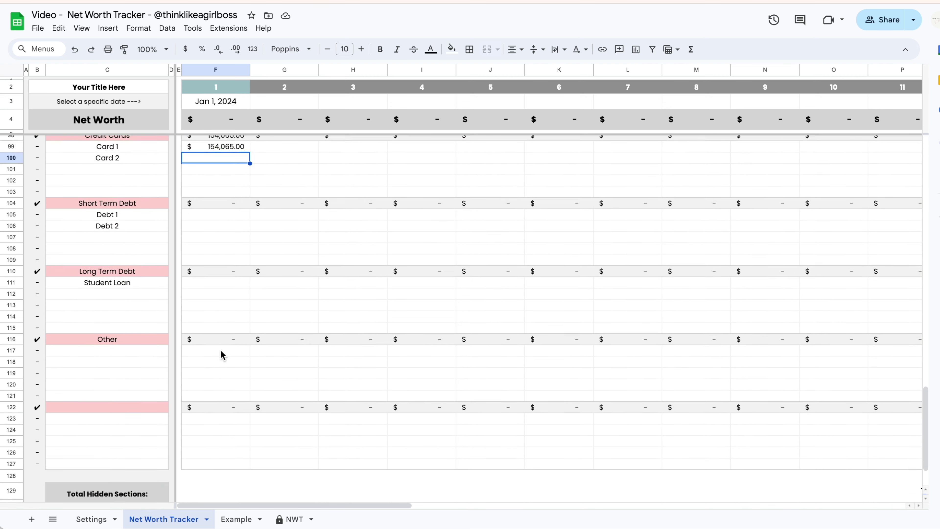
{"action": "scroll", "coordinate": [221, 352], "scroll_direction": "up", "scroll_amount": 3}
{"action": "left_click", "coordinate": [229, 267]}
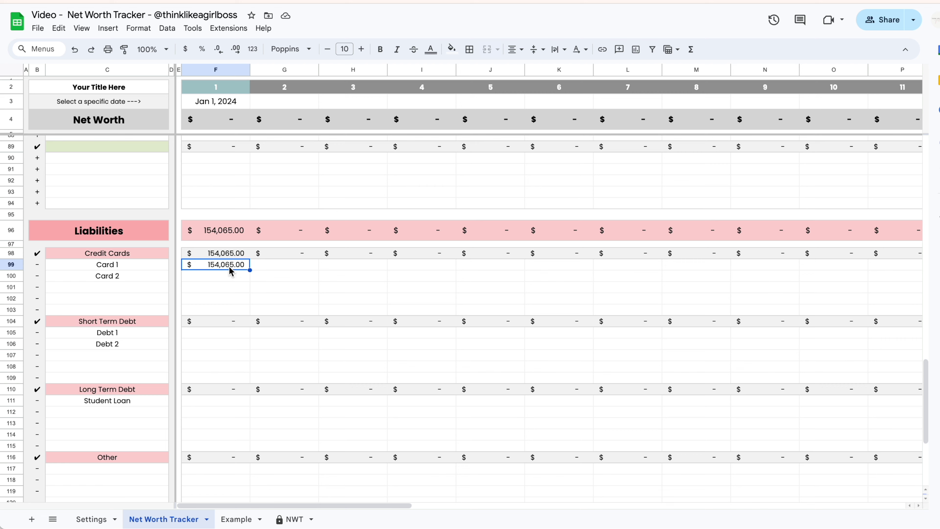
{"action": "key", "text": "Delete"}
{"action": "scroll", "coordinate": [229, 270], "scroll_direction": "up", "scroll_amount": 1}
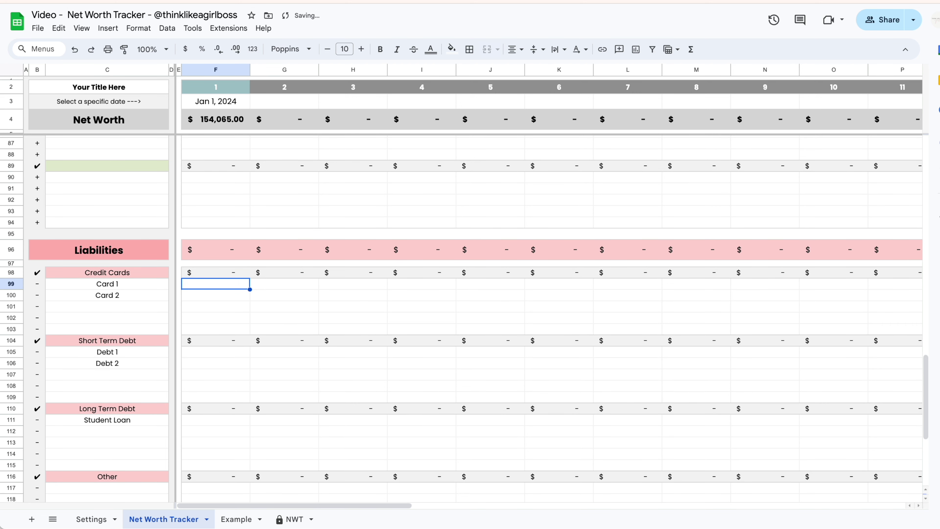
{"action": "type", "text": "-154000"}
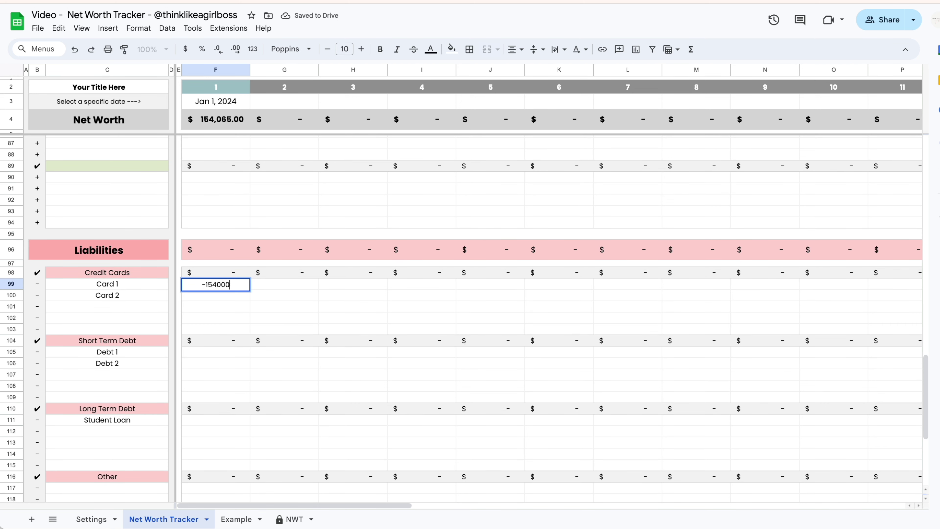
{"action": "key", "text": "Return"}
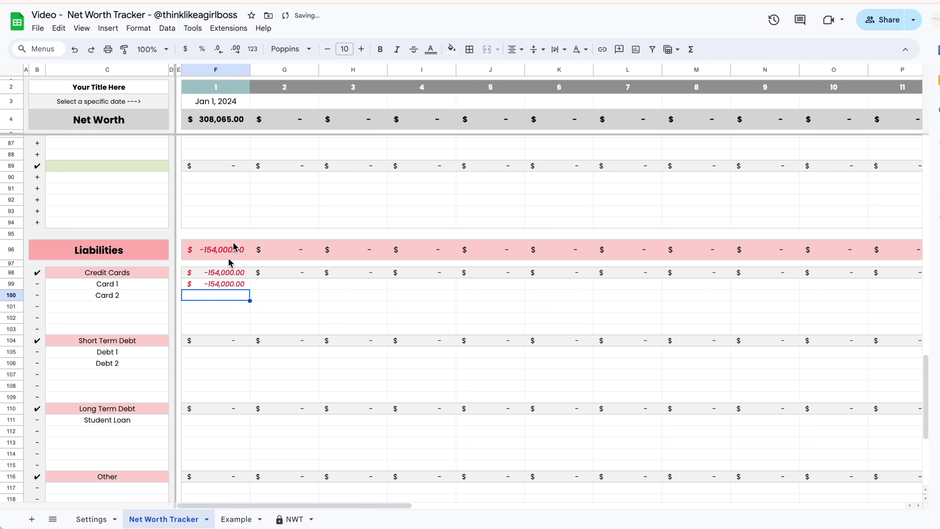
Step: Undo the negative Card 1 amount, then enter 5000 for Card 1 and 4000 for Card 2 in column 1
{"action": "key", "text": "ctrl+z"}
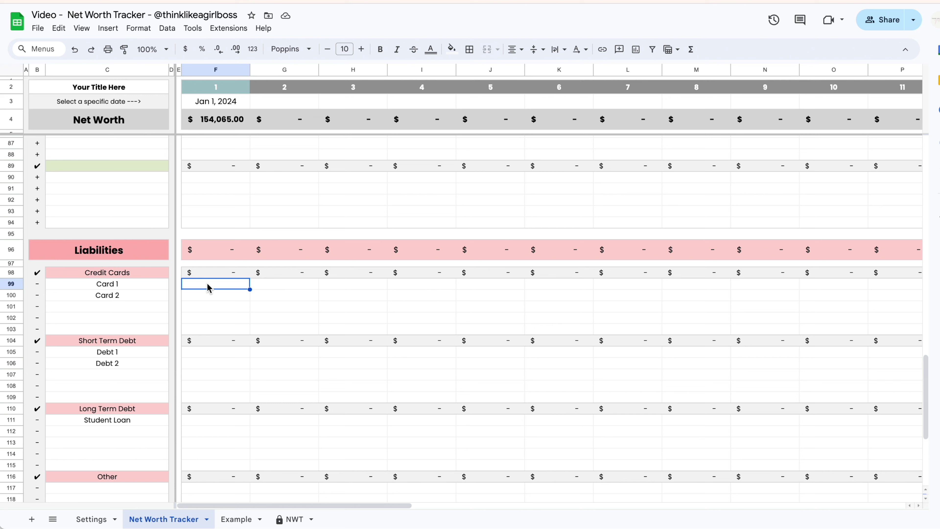
{"action": "type", "text": "5000"}
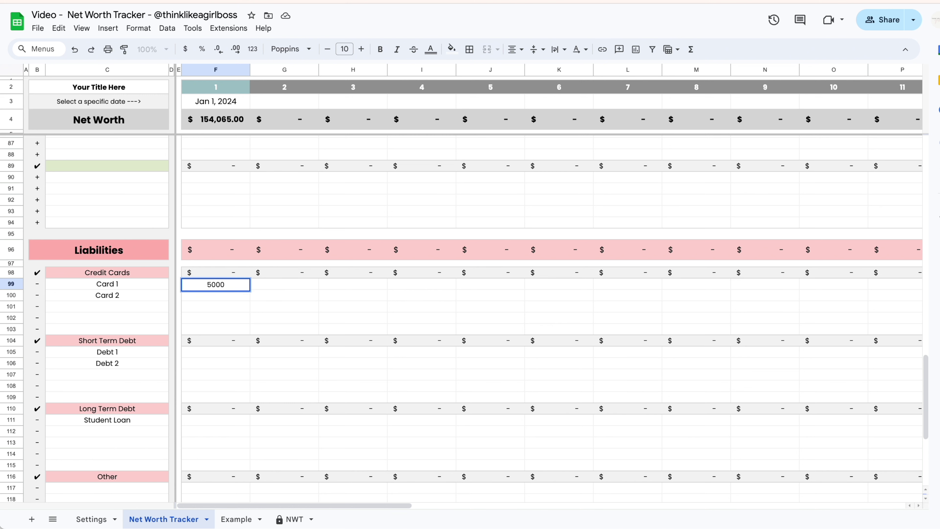
{"action": "key", "text": "Return"}
{"action": "type", "text": "4000"}
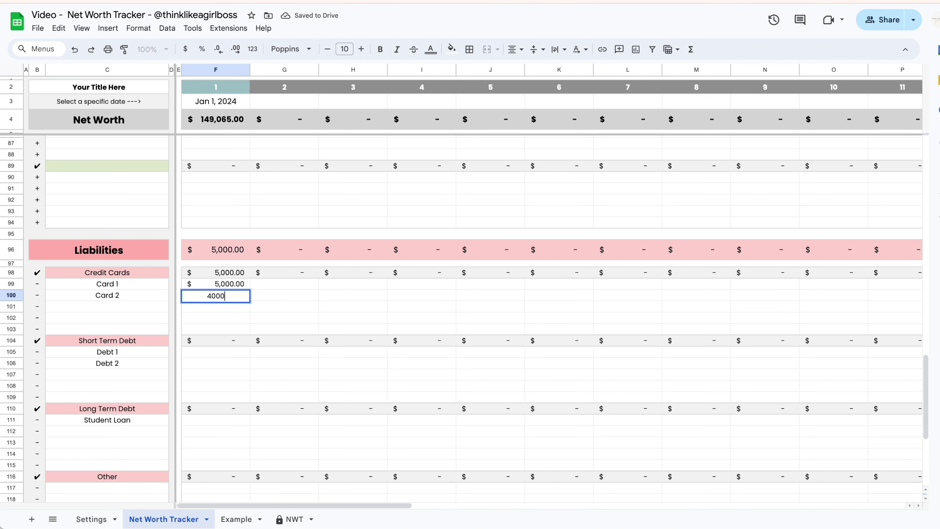
{"action": "key", "text": "Return"}
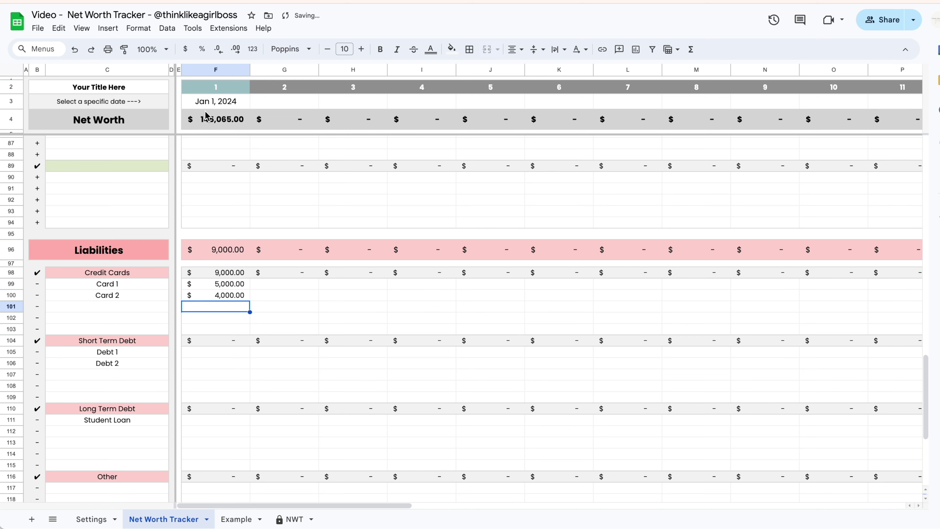
Step: Fill in the column 1 debts: 6000 for Debt 1, 5000 for Debt 2 and 10000 for Student Loan
{"action": "left_click", "coordinate": [216, 354]}
{"action": "type", "text": "6000"}
{"action": "key", "text": "Return"}
{"action": "type", "text": "5000"}
{"action": "key", "text": "Return"}
{"action": "left_click", "coordinate": [217, 420]}
{"action": "type", "text": "100000.00"}
{"action": "key", "text": "Return"}
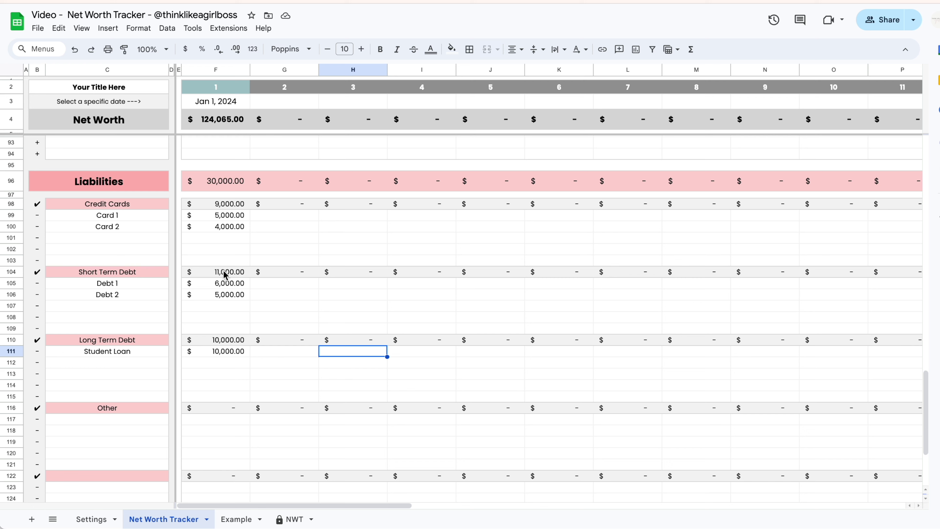
Step: Review the column 1 liability category subtotals and the overall assets and liabilities summary
{"action": "left_click", "coordinate": [224, 273]}
{"action": "left_click", "coordinate": [238, 206]}
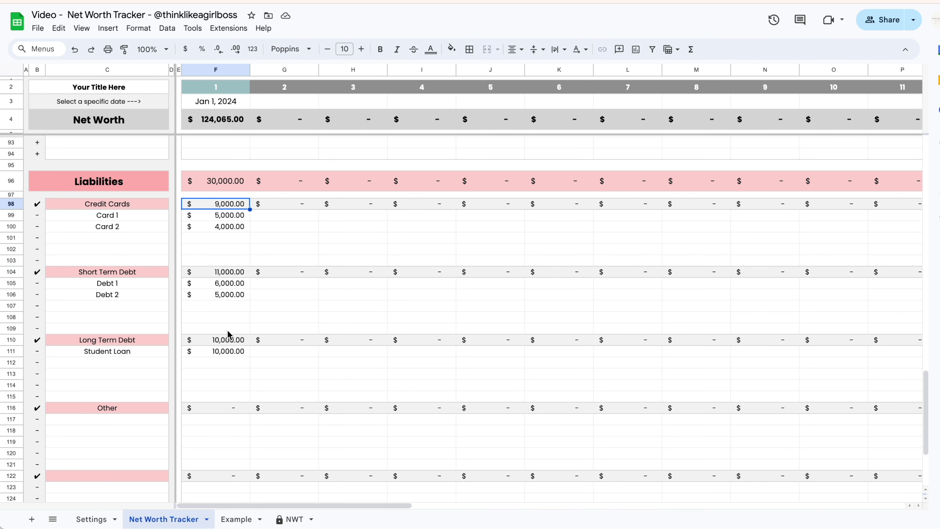
{"action": "scroll", "coordinate": [228, 334], "scroll_direction": "up", "scroll_amount": 10}
{"action": "left_click", "coordinate": [222, 274]}
{"action": "left_click", "coordinate": [216, 206]}
{"action": "scroll", "coordinate": [217, 207], "scroll_direction": "up", "scroll_amount": 15}
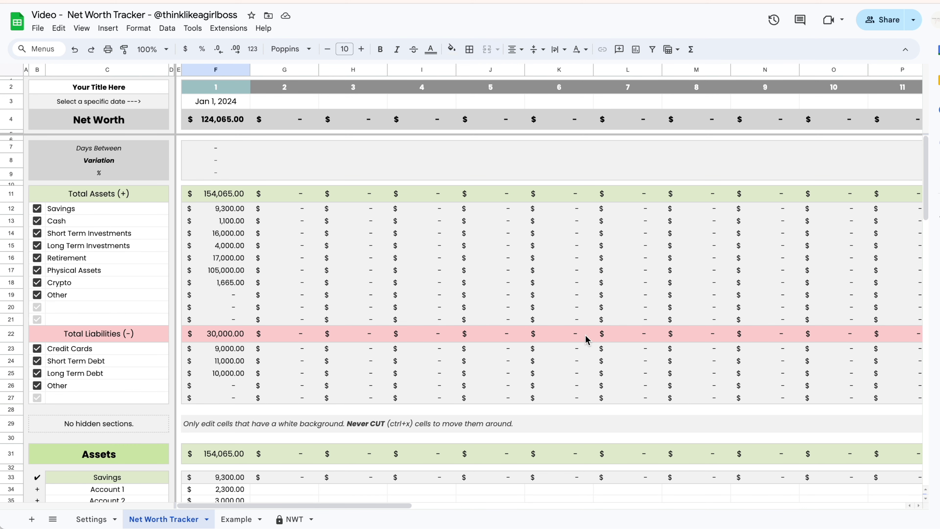
Step: Examine the net worth and variation charts, the summary tables and the section for comparing two columns
{"action": "scroll", "coordinate": [585, 334], "scroll_direction": "right", "scroll_amount": 15}
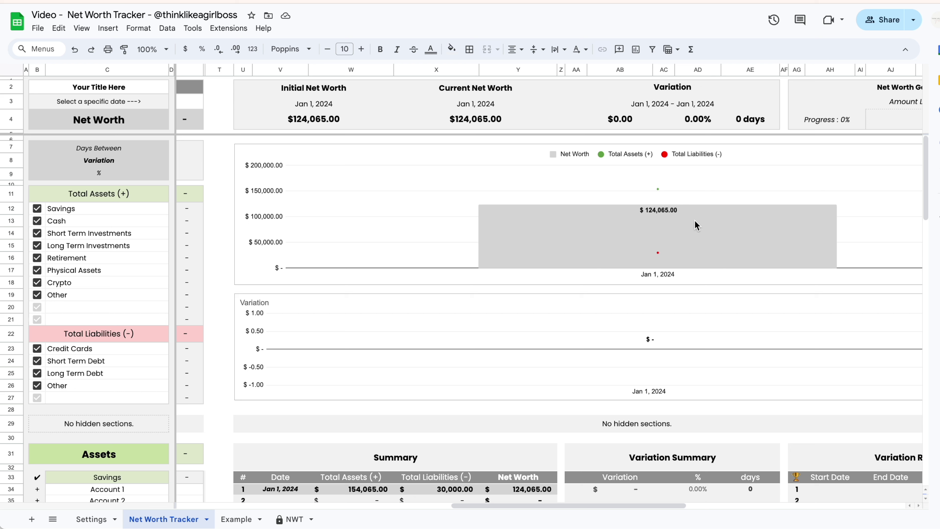
{"action": "left_click", "coordinate": [658, 188]}
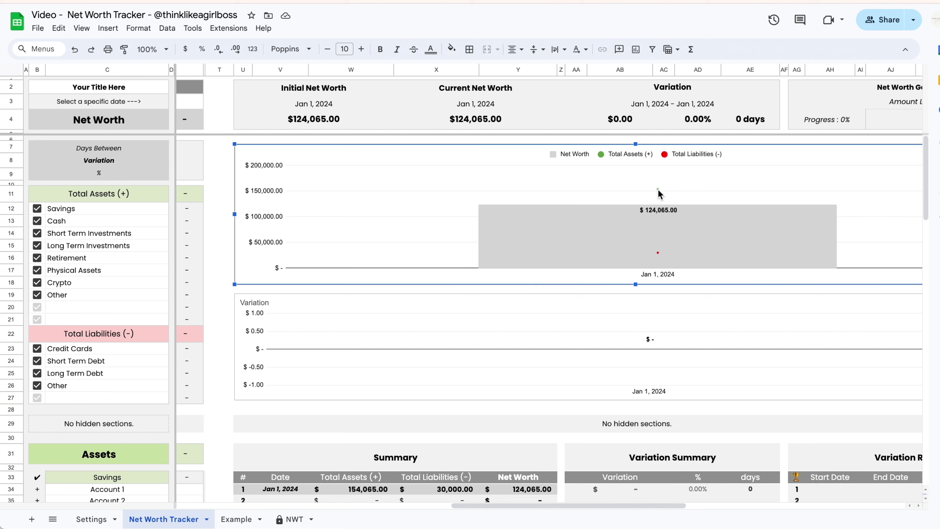
{"action": "mouse_move", "coordinate": [658, 252]}
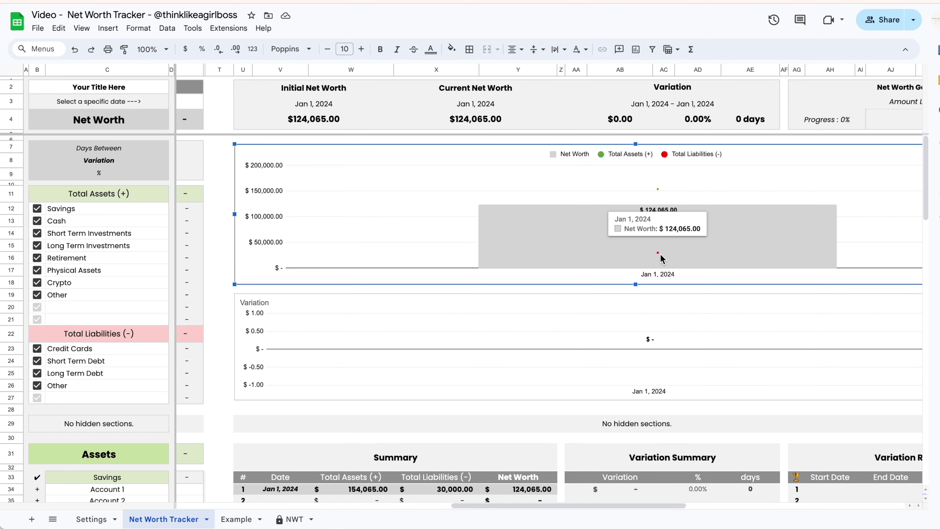
{"action": "scroll", "coordinate": [728, 347], "scroll_direction": "down", "scroll_amount": 5}
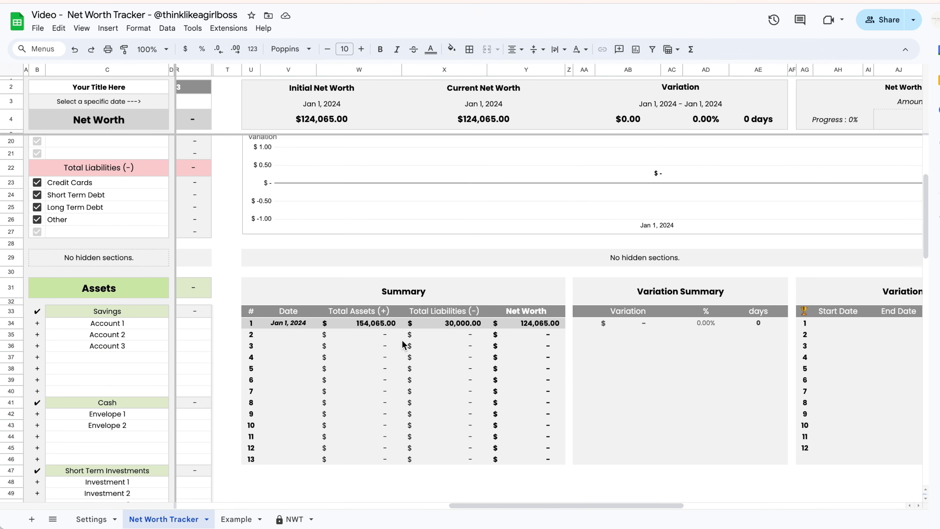
{"action": "scroll", "coordinate": [730, 333], "scroll_direction": "right", "scroll_amount": 5}
{"action": "scroll", "coordinate": [766, 343], "scroll_direction": "up", "scroll_amount": 5}
{"action": "scroll", "coordinate": [766, 343], "scroll_direction": "right", "scroll_amount": 8}
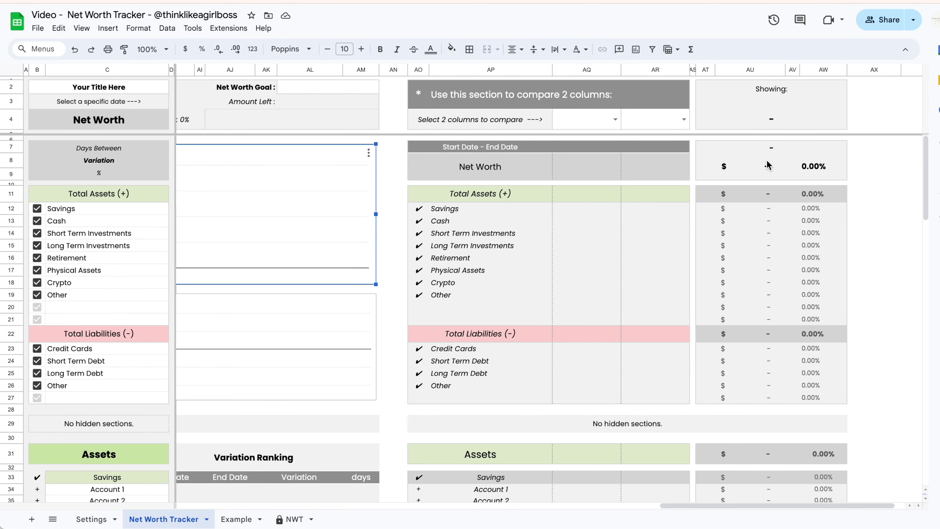
{"action": "left_click", "coordinate": [866, 248]}
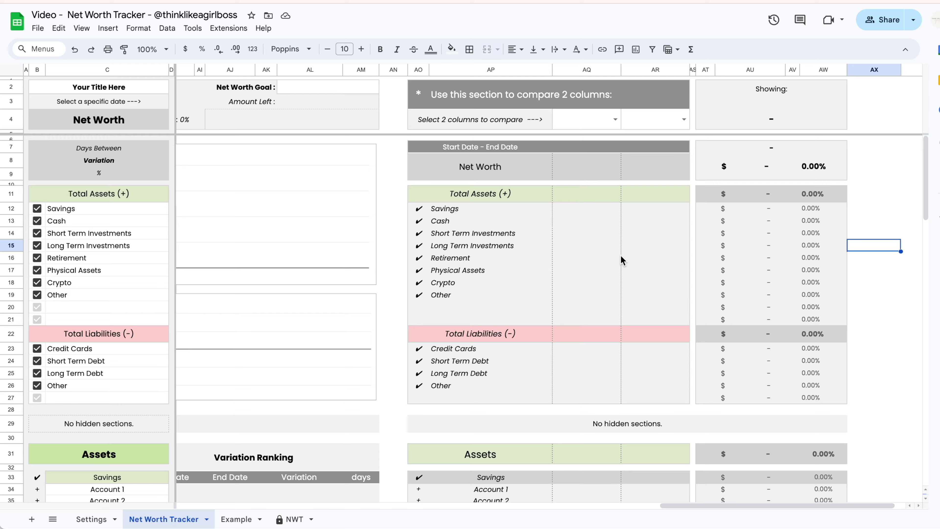
{"action": "scroll", "coordinate": [620, 255], "scroll_direction": "left", "scroll_amount": 10}
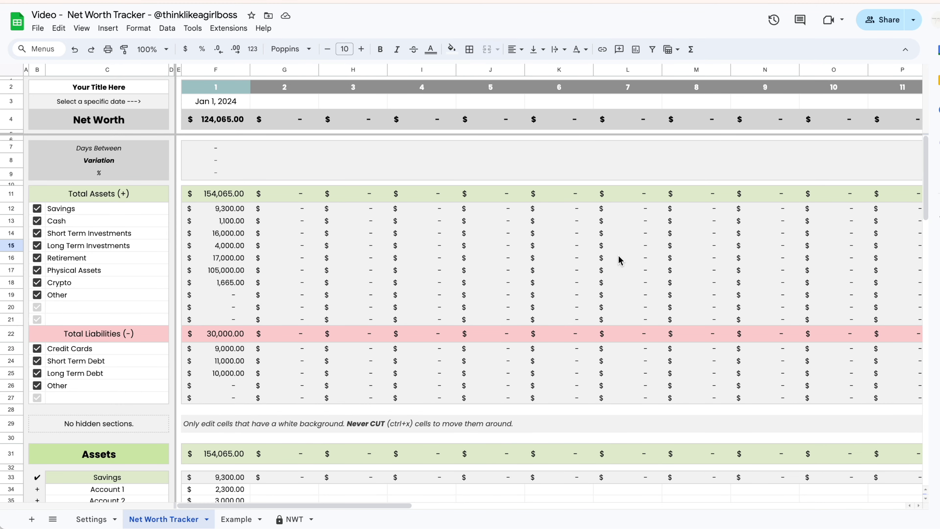
Step: Set the date of column 2 to Feb 4, 2024
{"action": "left_click", "coordinate": [284, 101]}
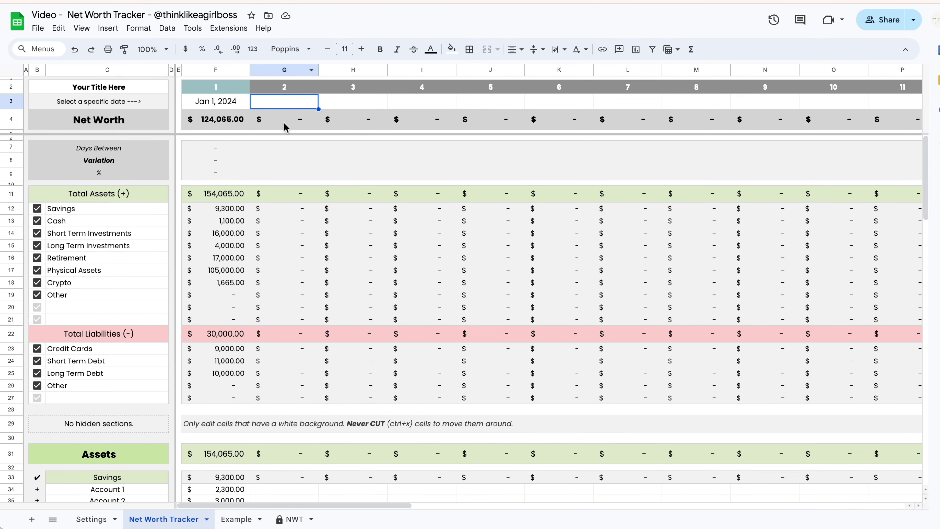
{"action": "double_click", "coordinate": [283, 105]}
{"action": "left_click", "coordinate": [244, 163]}
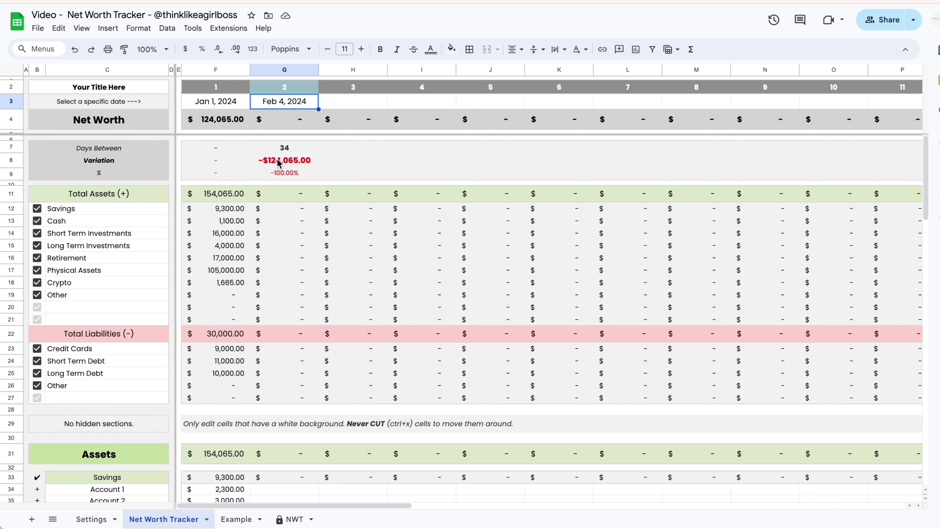
Step: Enter the column 2 Savings amounts: 2300 for Account 1, 3000 for Account 2 and 4000 for Account 3
{"action": "scroll", "coordinate": [311, 228], "scroll_direction": "down", "scroll_amount": 5}
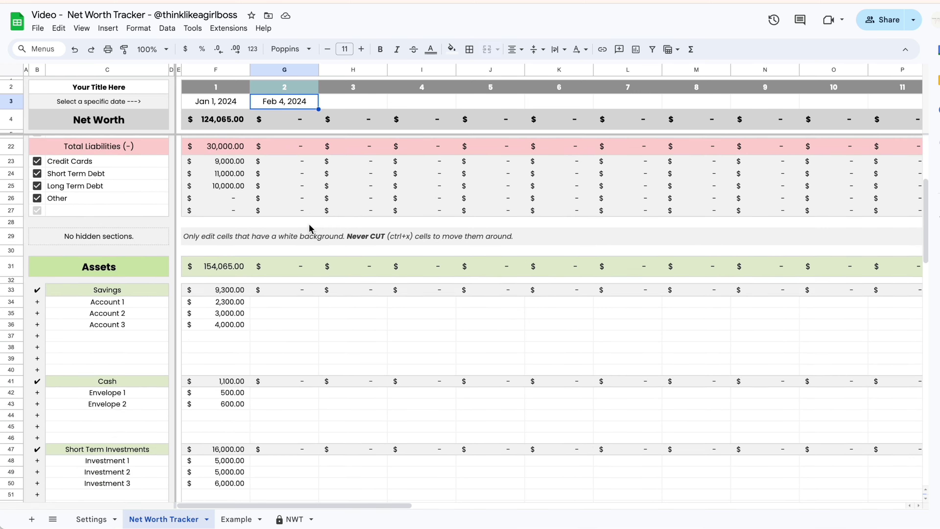
{"action": "left_click", "coordinate": [298, 285]}
{"action": "left_click", "coordinate": [296, 398]}
{"action": "scroll", "coordinate": [315, 252], "scroll_direction": "up", "scroll_amount": 3}
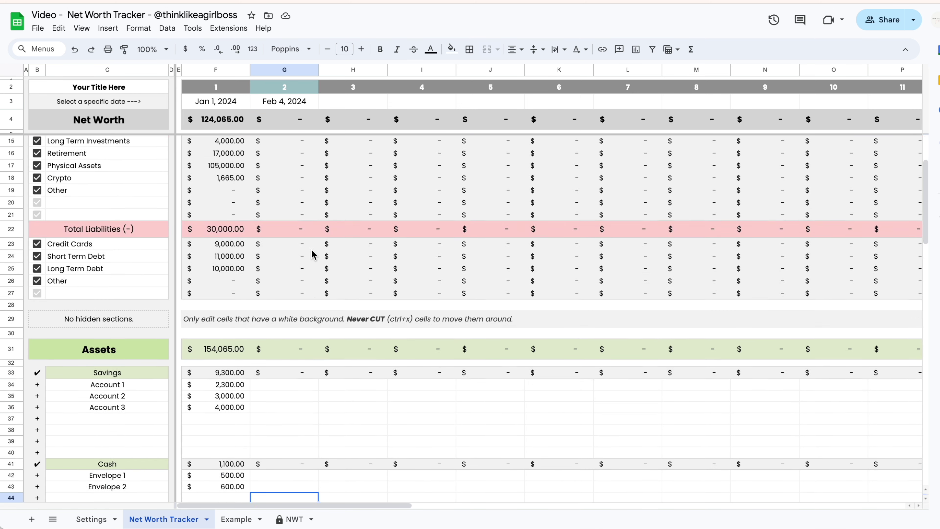
{"action": "scroll", "coordinate": [292, 278], "scroll_direction": "down", "scroll_amount": 3}
{"action": "left_click", "coordinate": [290, 277]}
{"action": "scroll", "coordinate": [291, 280], "scroll_direction": "down", "scroll_amount": 1}
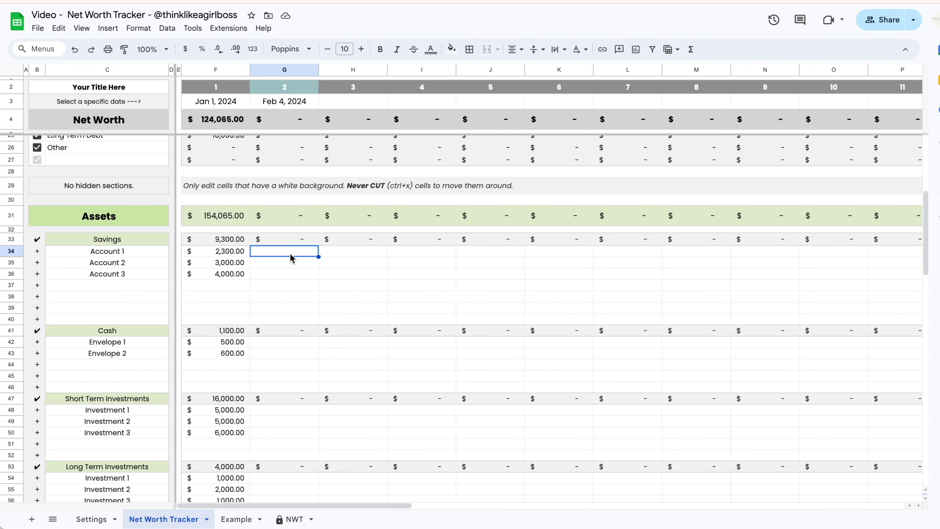
{"action": "type", "text": "2300"}
{"action": "key", "text": "Return"}
{"action": "type", "text": "3"}
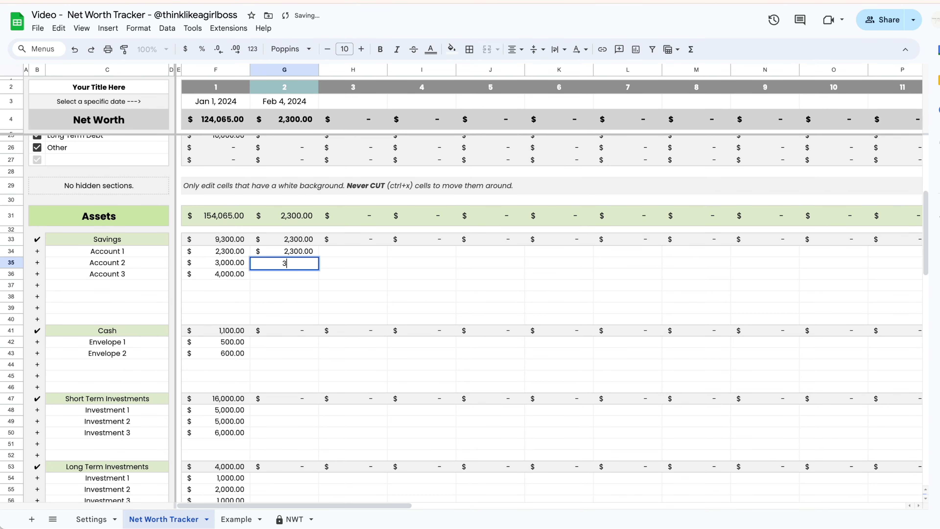
{"action": "type", "text": "000"}
{"action": "key", "text": "Return"}
{"action": "type", "text": "4000"}
{"action": "key", "text": "Return"}
Step: Enter 500 for both Envelope 1 and Envelope 2 under Cash in column 2
{"action": "left_click", "coordinate": [296, 342]}
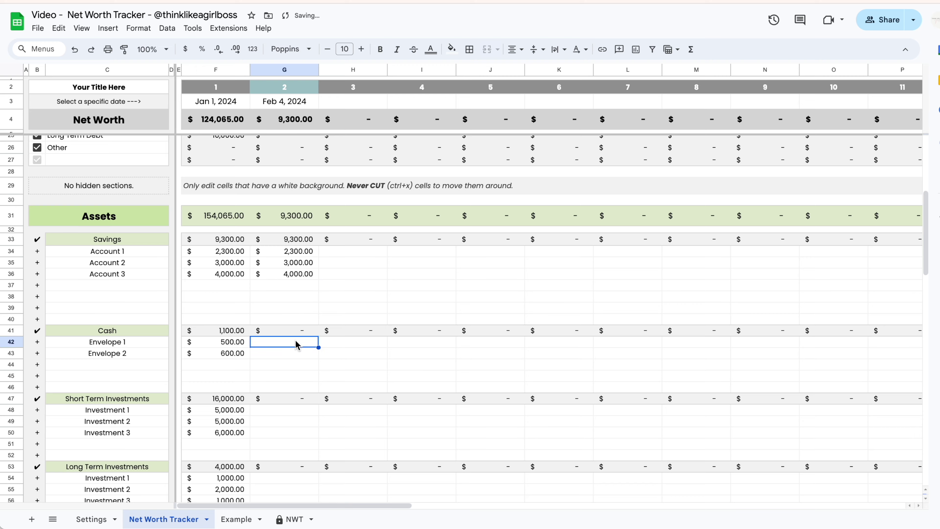
{"action": "type", "text": "500"}
{"action": "key", "text": "Return"}
{"action": "type", "text": "500"}
{"action": "key", "text": "Return"}
{"action": "scroll", "coordinate": [278, 260], "scroll_direction": "down", "scroll_amount": 3}
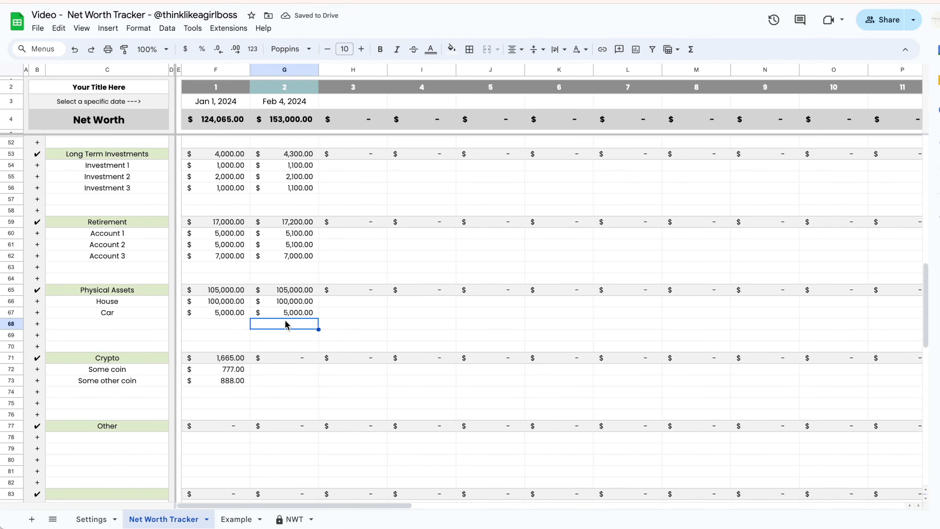
Step: Enter the column 2 Crypto amounts: 800 for Some coin and 500 for Some other coin
{"action": "left_click", "coordinate": [275, 339]}
{"action": "type", "text": "800"}
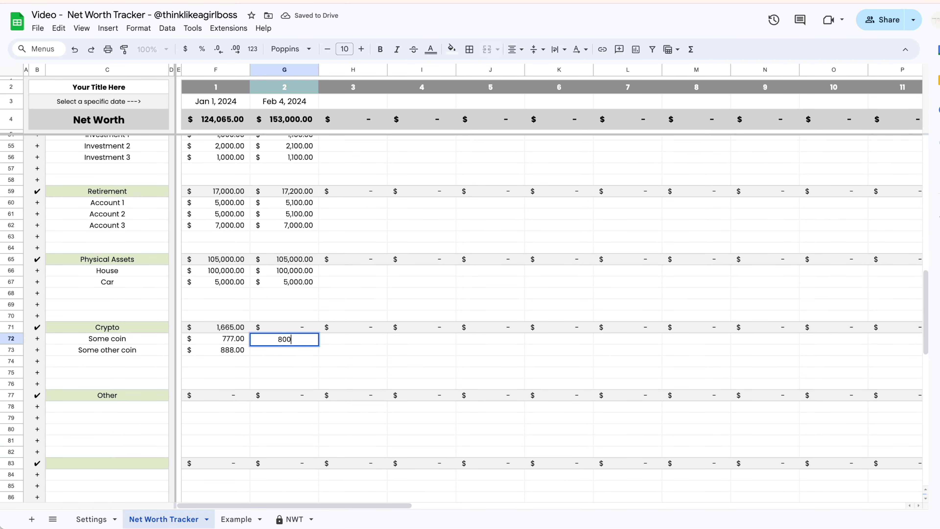
{"action": "key", "text": "Return"}
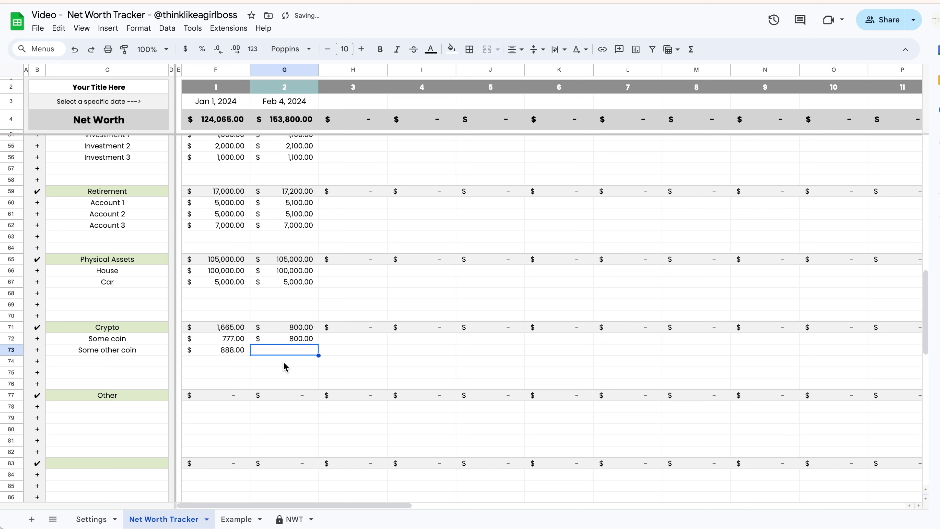
{"action": "type", "text": "5000"}
{"action": "key", "text": "Return"}
Step: Enter the column 2 Credit Cards amounts: 5000 for Card 1 and 4000 for Card 2
{"action": "scroll", "coordinate": [283, 188], "scroll_direction": "down", "scroll_amount": 3}
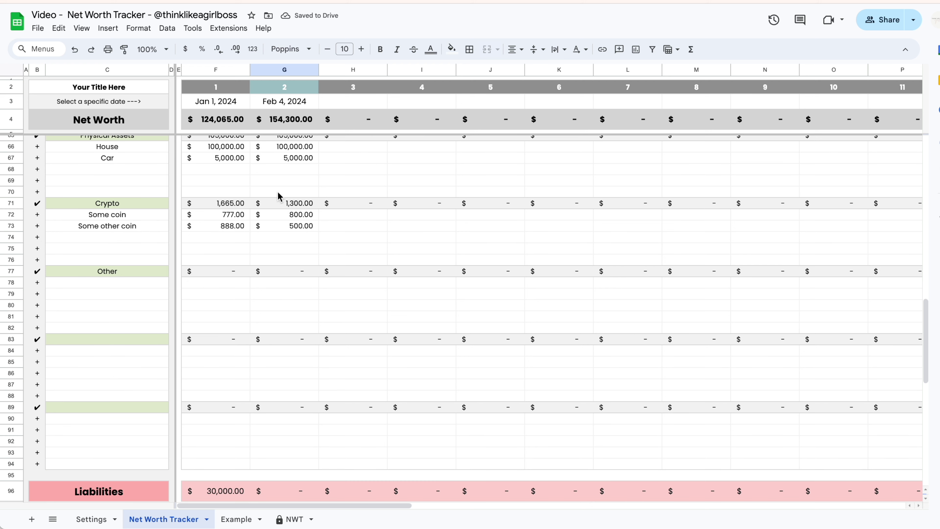
{"action": "scroll", "coordinate": [304, 258], "scroll_direction": "down", "scroll_amount": 5}
{"action": "left_click", "coordinate": [281, 349]}
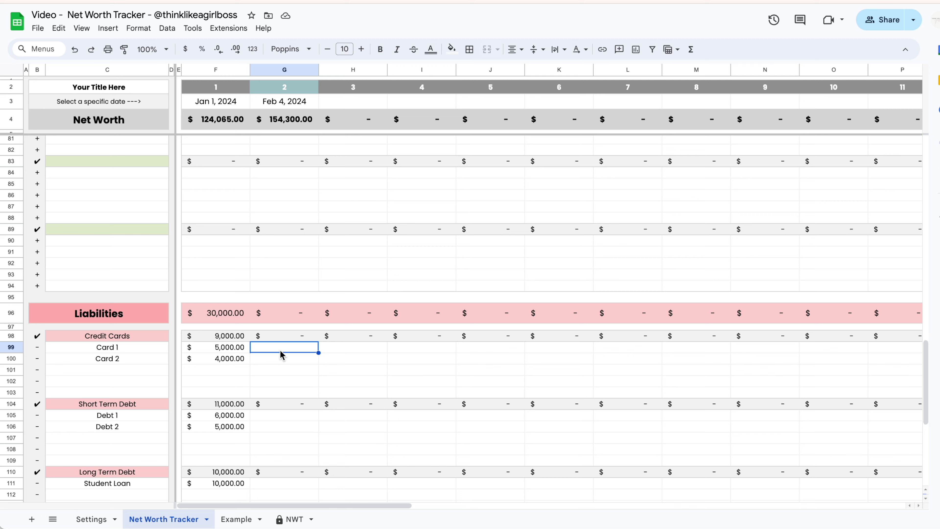
{"action": "type", "text": "5000"}
{"action": "key", "text": "Return"}
{"action": "type", "text": "4000"}
{"action": "key", "text": "Return"}
Step: Enter the column 2 Short Term Debt amounts: 5000 for Debt 1 and 4000 for Debt 2
{"action": "key", "text": "Down"}
{"action": "key", "text": "Down"}
{"action": "key", "text": "Down"}
{"action": "key", "text": "Down"}
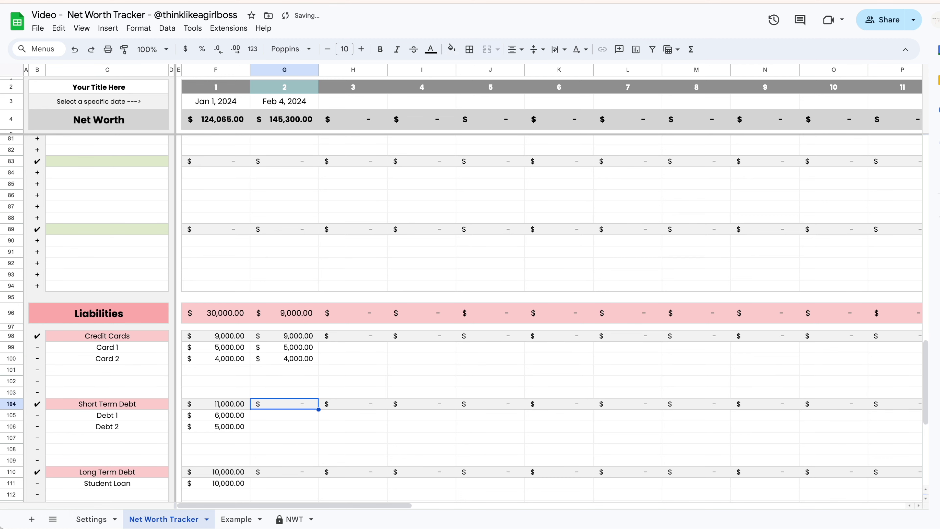
{"action": "scroll", "coordinate": [283, 355], "scroll_direction": "down", "scroll_amount": 3}
{"action": "type", "text": "5000"}
{"action": "key", "text": "Return"}
{"action": "type", "text": "4000"}
Step: Compare column 2's net worth, variation, total assets and total liabilities with those of column 1
{"action": "scroll", "coordinate": [243, 252], "scroll_direction": "up", "scroll_amount": 20}
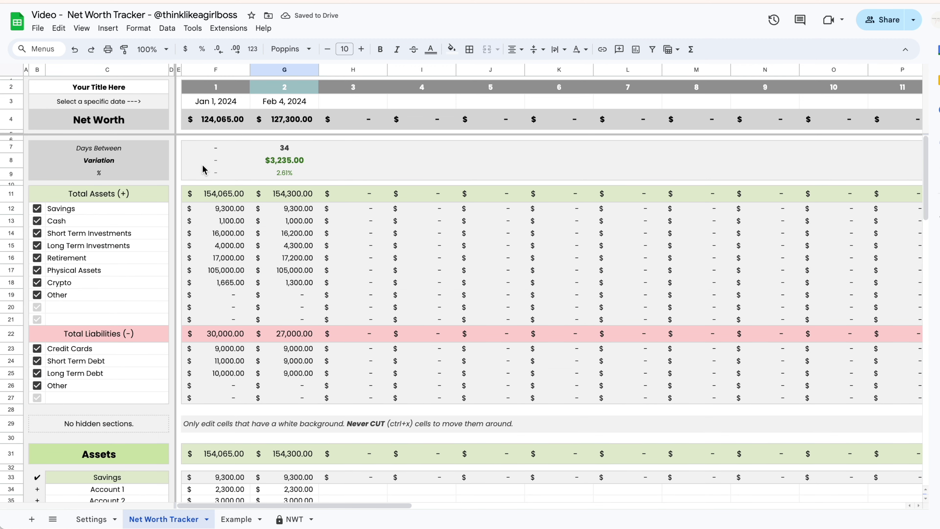
{"action": "left_click", "coordinate": [296, 120]}
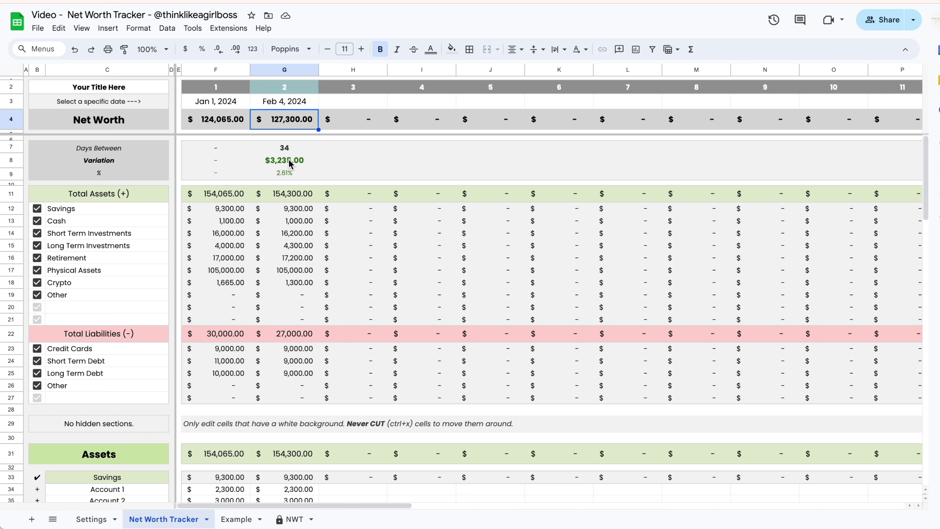
{"action": "left_click", "coordinate": [232, 102]}
{"action": "left_click", "coordinate": [331, 334]}
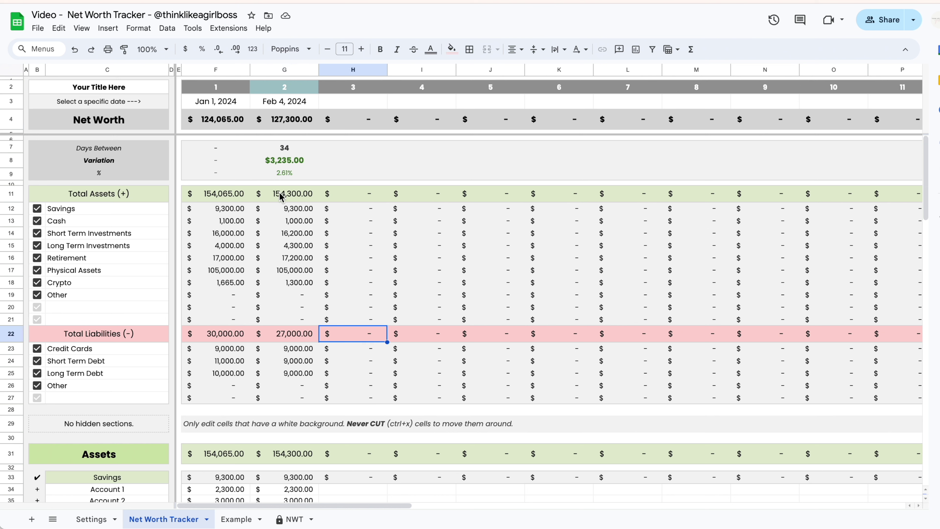
{"action": "left_click", "coordinate": [282, 196]}
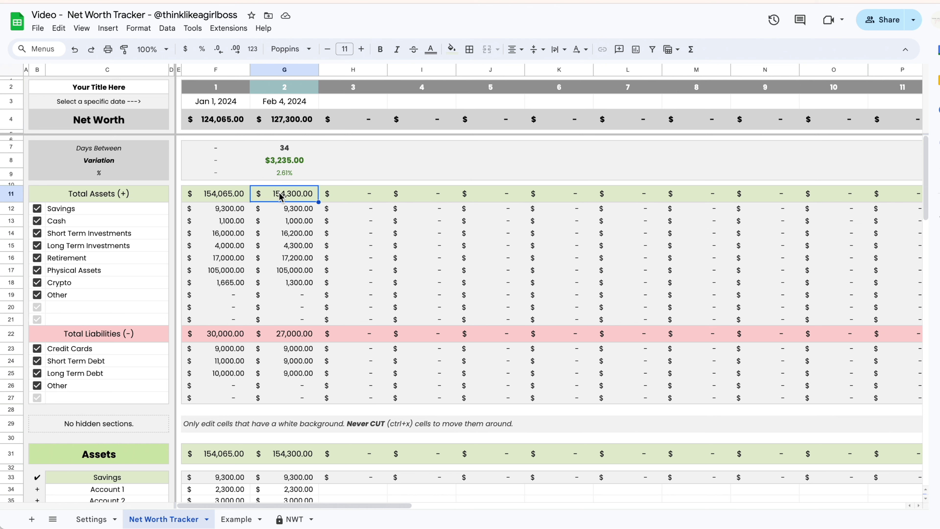
{"action": "left_click", "coordinate": [285, 337]}
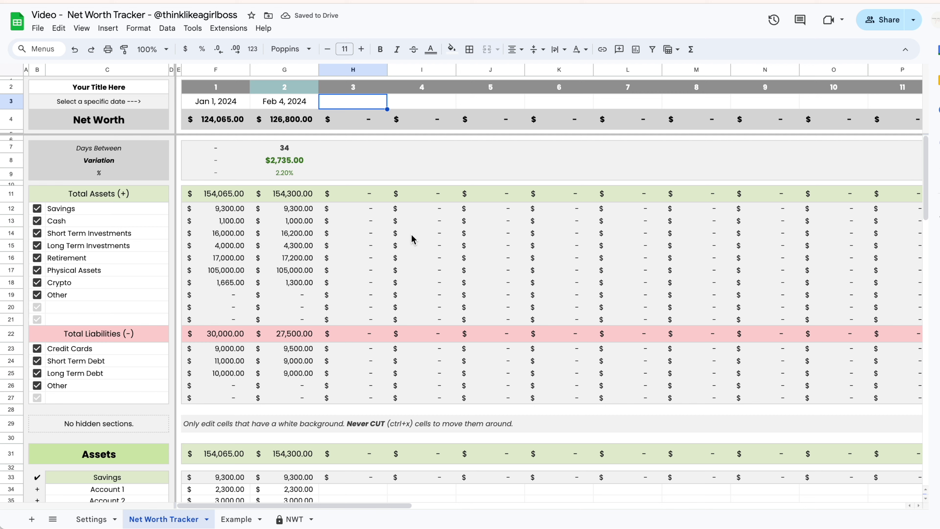
Step: Set the dates of columns 3, 4 and 5 to Mar 4, Apr 5 and May 1, 2024
{"action": "double_click", "coordinate": [365, 104]}
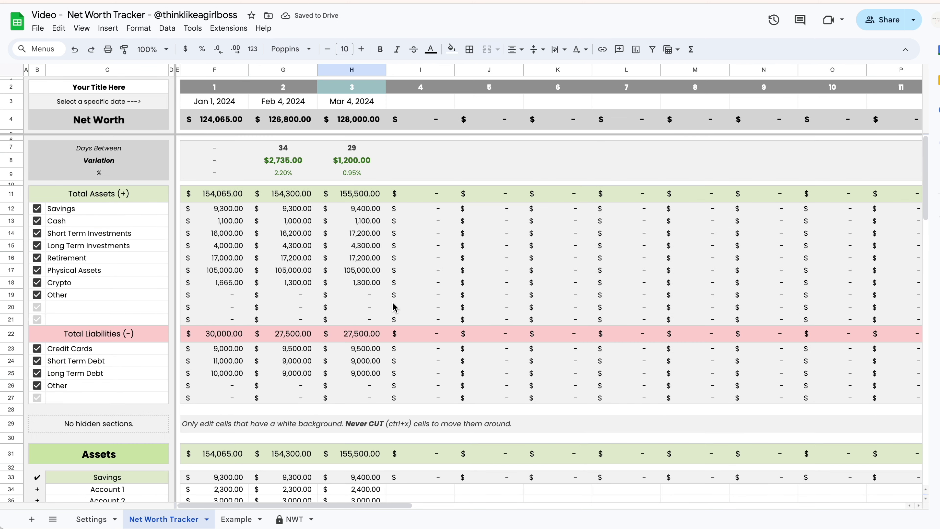
{"action": "left_click", "coordinate": [422, 102]}
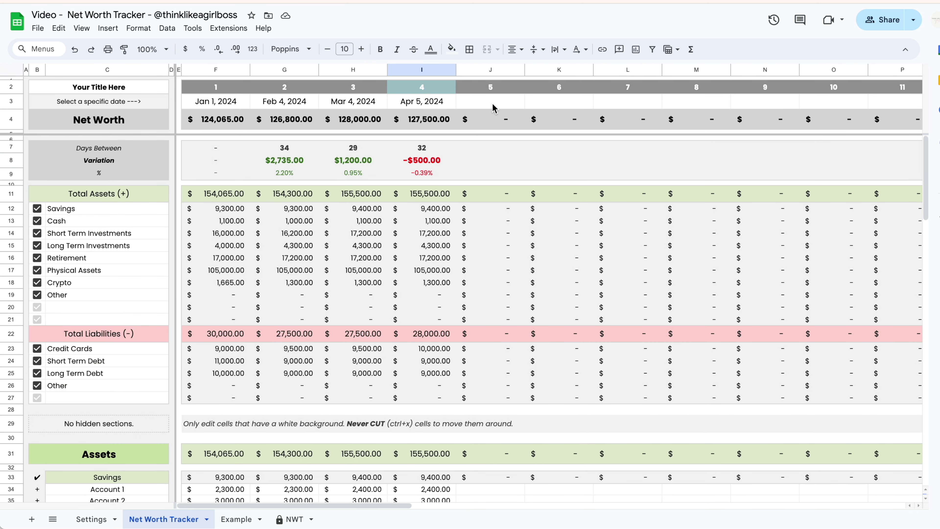
{"action": "double_click", "coordinate": [494, 107]}
{"action": "left_click", "coordinate": [495, 144]}
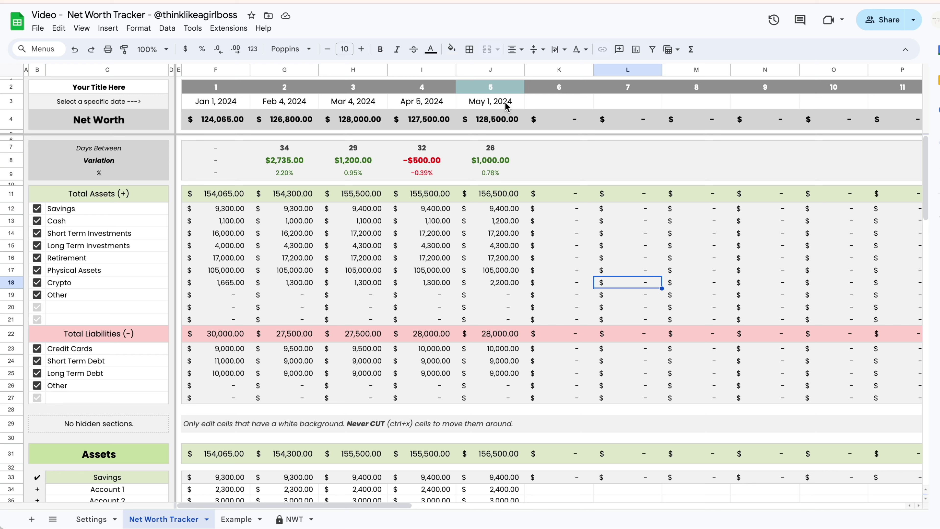
Step: Set column 5's date to May 6, 2024
{"action": "left_click", "coordinate": [526, 103]}
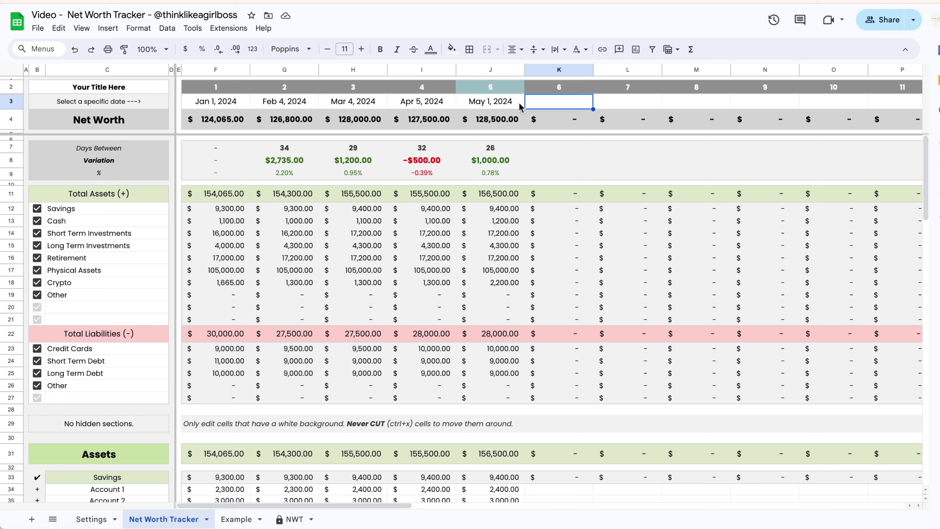
{"action": "double_click", "coordinate": [493, 104]}
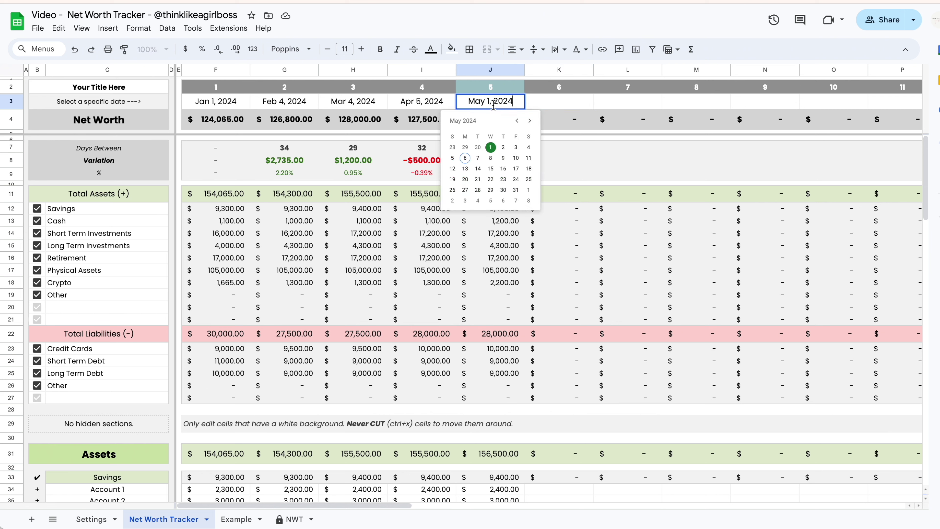
{"action": "left_click", "coordinate": [466, 159]}
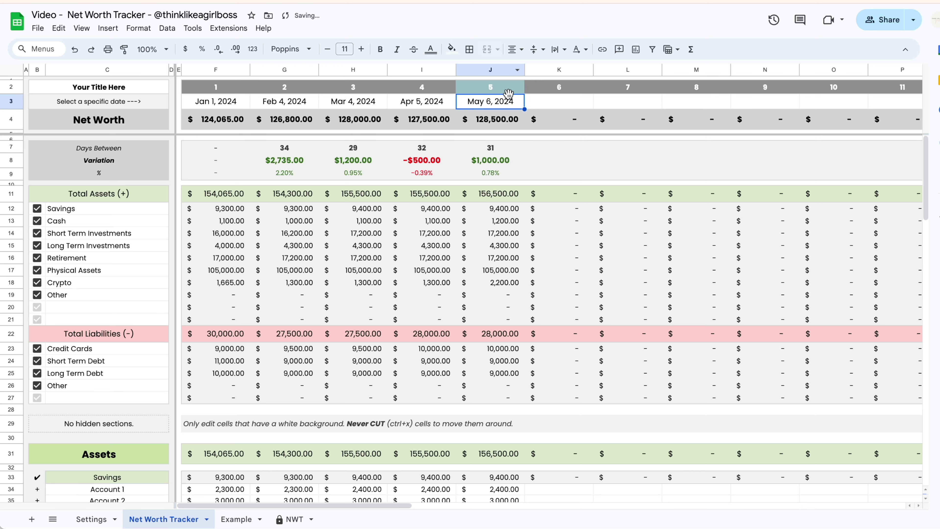
Step: Change column 5's date to May 7, 2024 and check which date the current net worth summary uses
{"action": "double_click", "coordinate": [497, 102]}
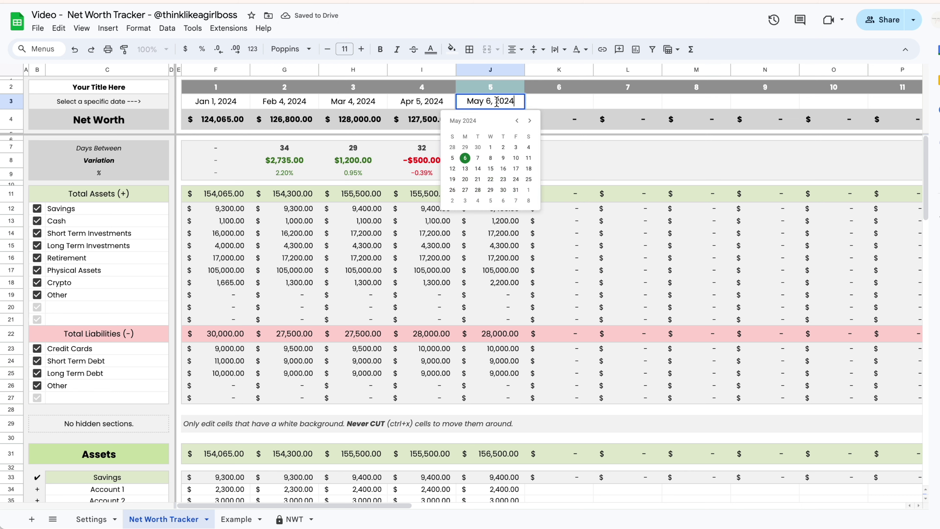
{"action": "left_click", "coordinate": [478, 158]}
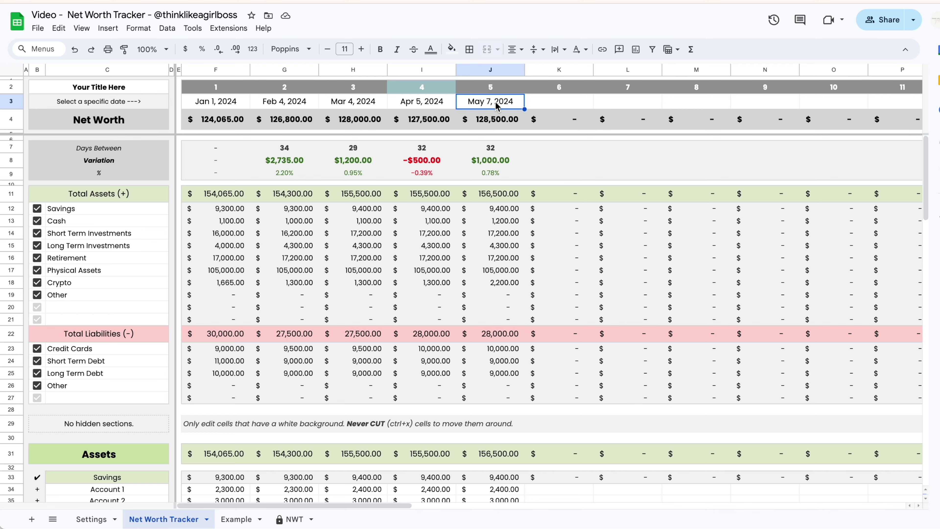
{"action": "scroll", "coordinate": [549, 228], "scroll_direction": "right", "scroll_amount": 10}
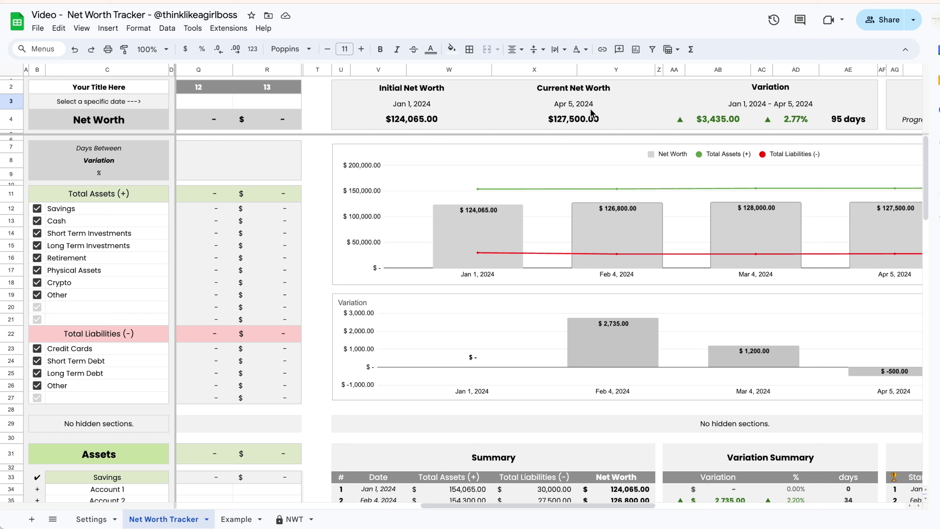
{"action": "scroll", "coordinate": [589, 108], "scroll_direction": "left", "scroll_amount": 10}
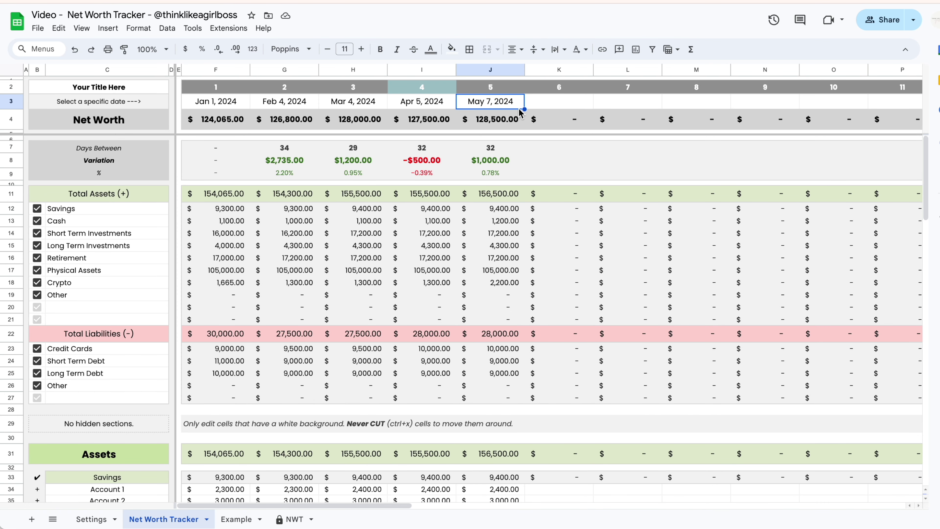
Step: Review the time zone choices in the spreadsheet settings and save with (GMT-06:00) Central Time
{"action": "left_click", "coordinate": [43, 33]}
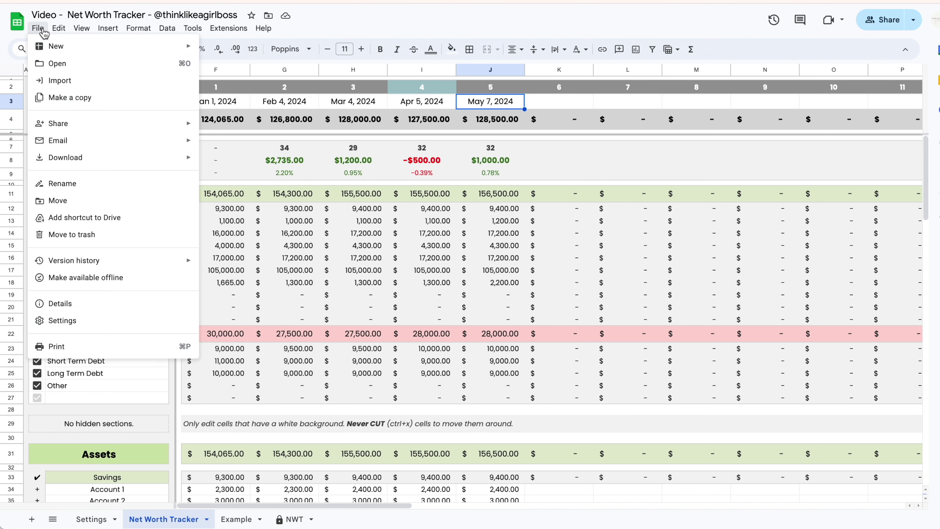
{"action": "left_click", "coordinate": [96, 325]}
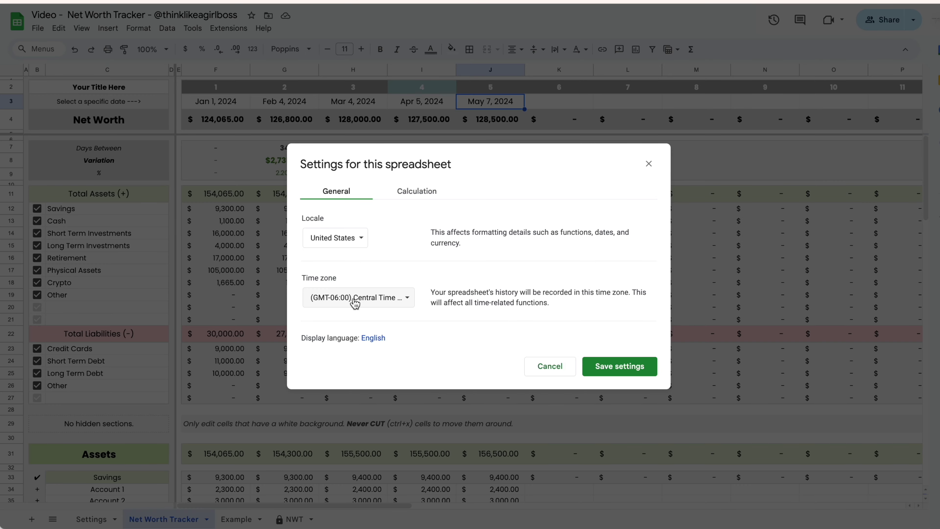
{"action": "left_click", "coordinate": [388, 302]}
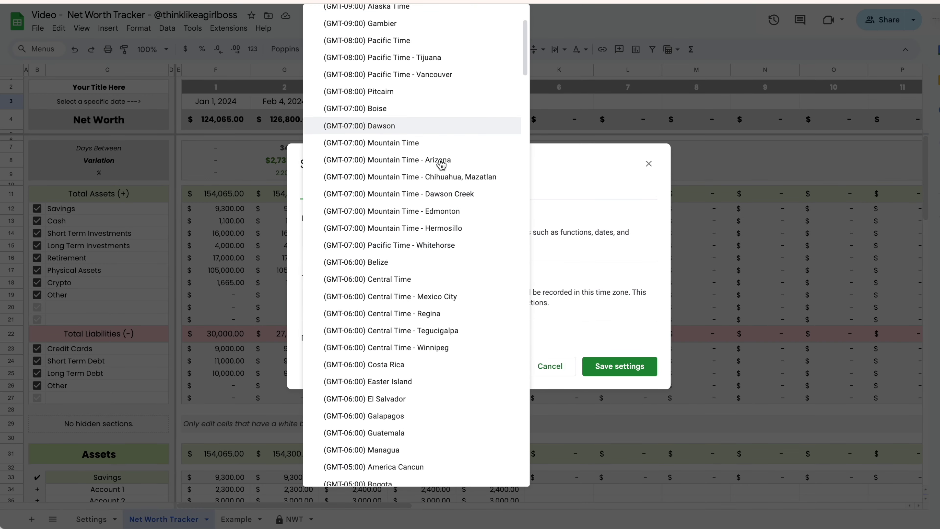
{"action": "left_click", "coordinate": [578, 185]}
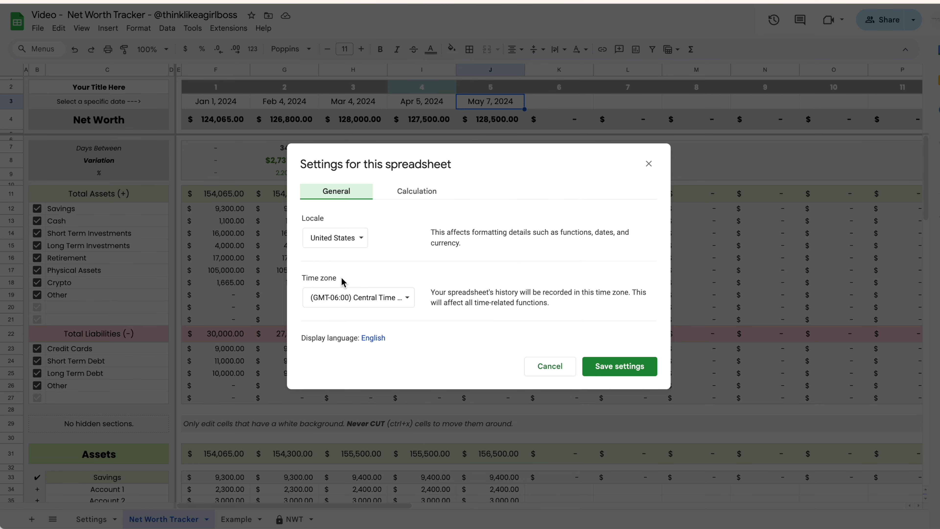
{"action": "left_click", "coordinate": [386, 300]}
{"action": "left_click", "coordinate": [542, 196]}
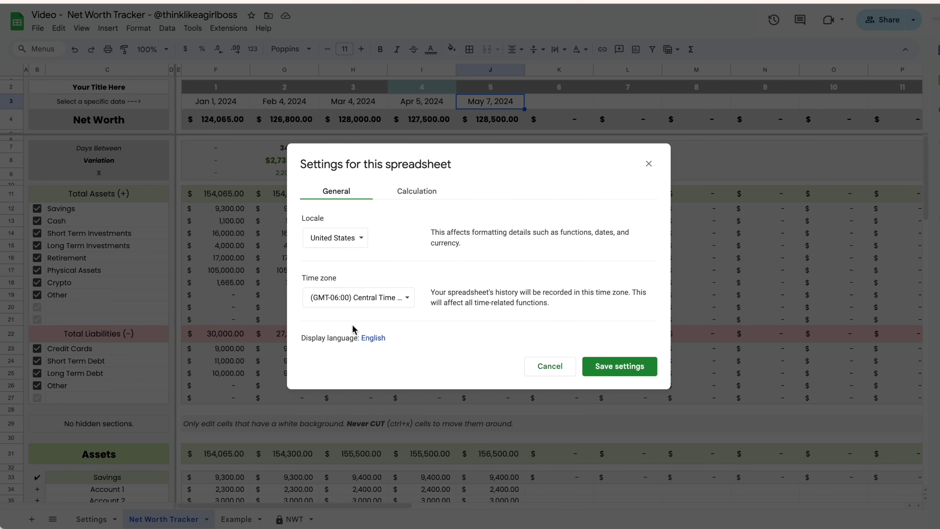
{"action": "left_click", "coordinate": [617, 366]}
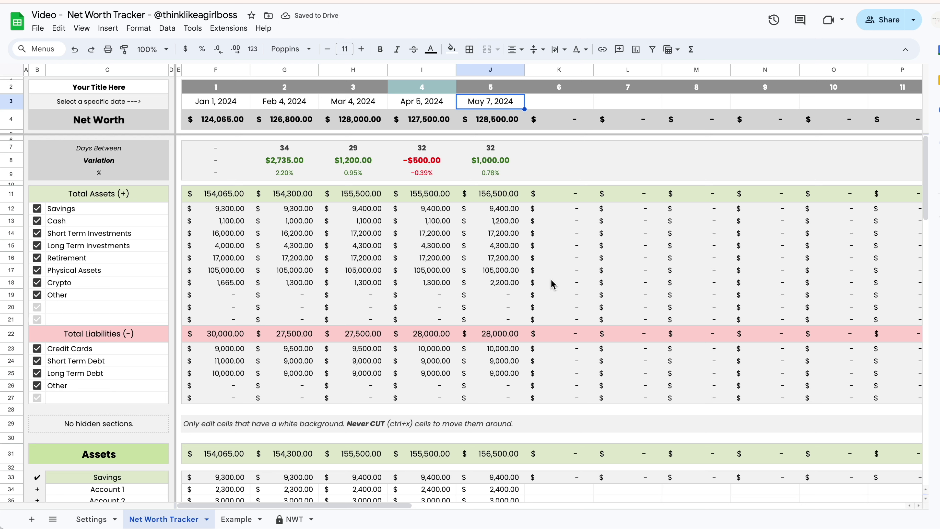
Step: Set column 5's date back to May 6, 2024 and check the current net worth summary
{"action": "double_click", "coordinate": [491, 102]}
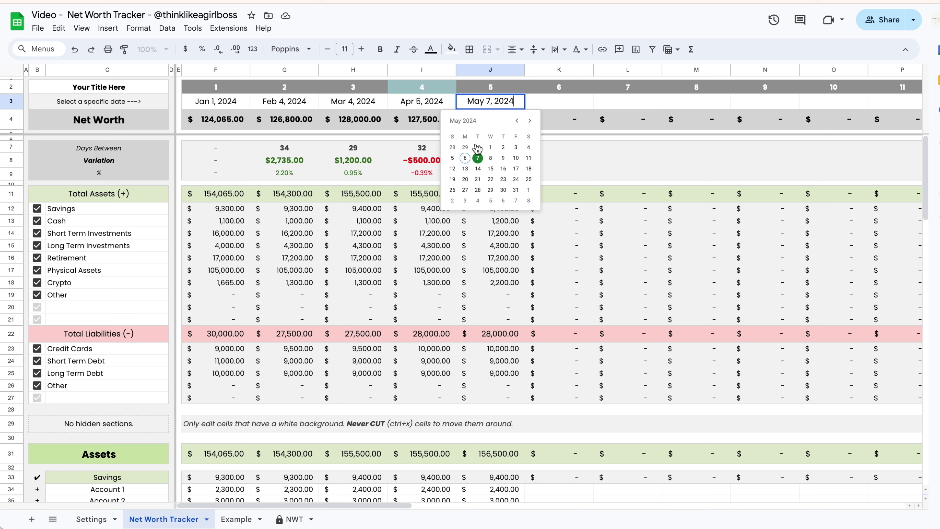
{"action": "left_click", "coordinate": [465, 158]}
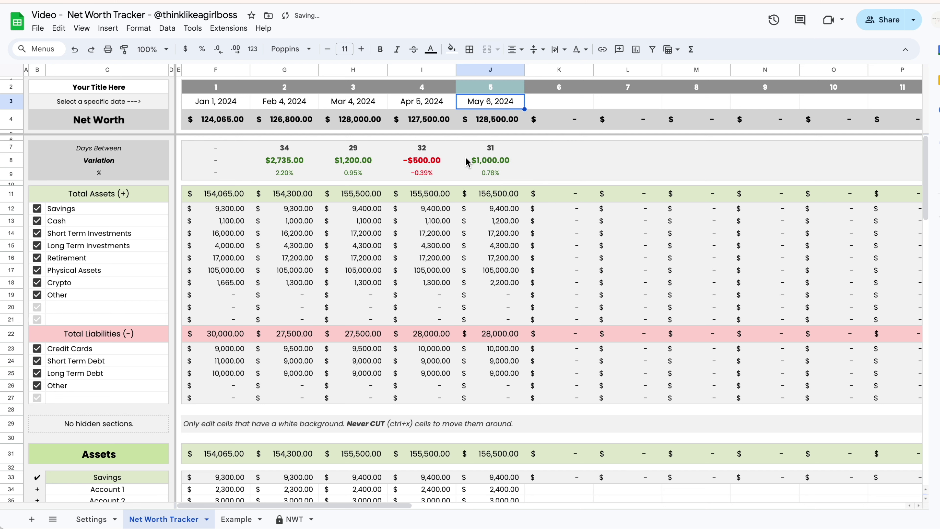
{"action": "double_click", "coordinate": [514, 102]}
{"action": "left_click", "coordinate": [485, 91]}
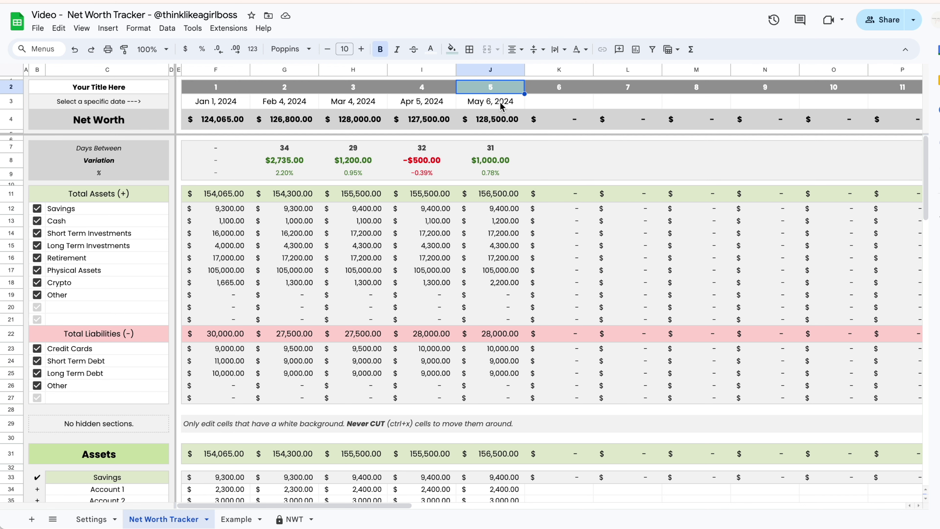
{"action": "scroll", "coordinate": [485, 91], "scroll_direction": "right", "scroll_amount": 10}
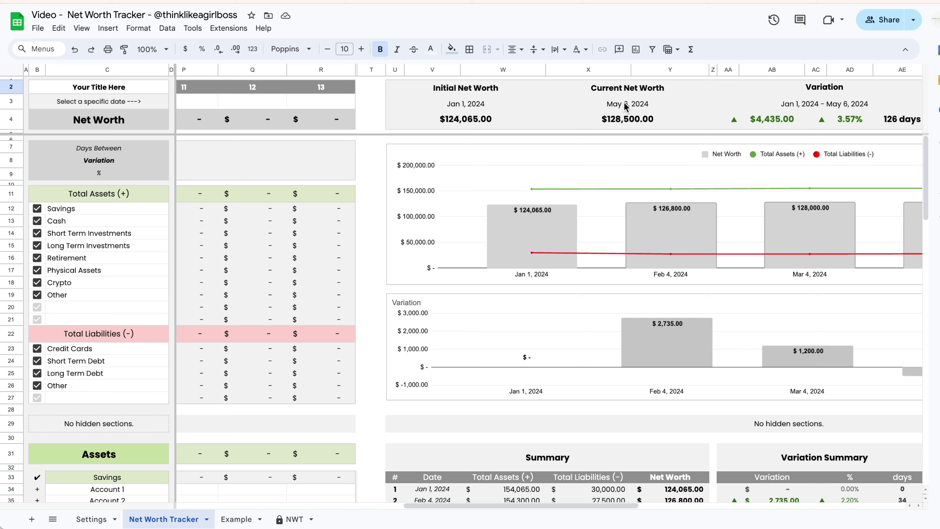
{"action": "scroll", "coordinate": [491, 333], "scroll_direction": "left", "scroll_amount": 10}
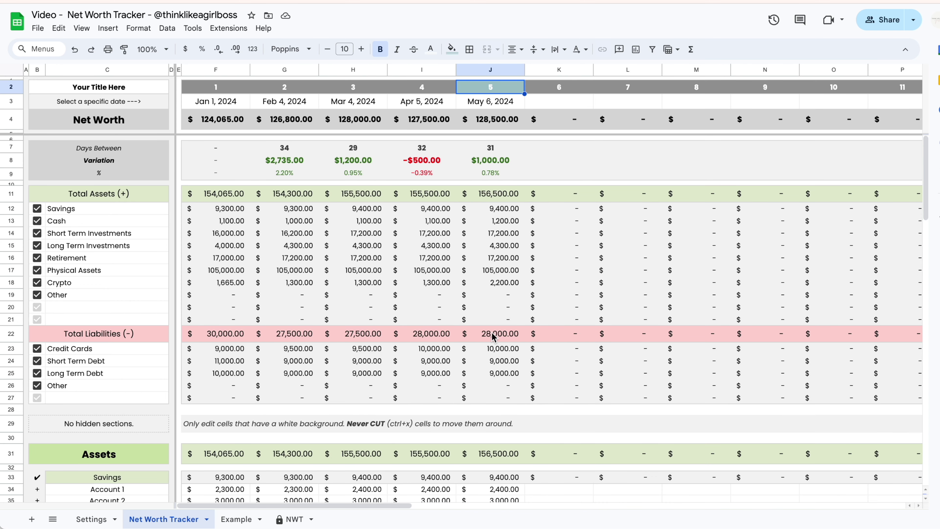
Step: Enter 5000 for Savings Account 1 in column 6, leaving that column's date empty
{"action": "left_click", "coordinate": [568, 107]}
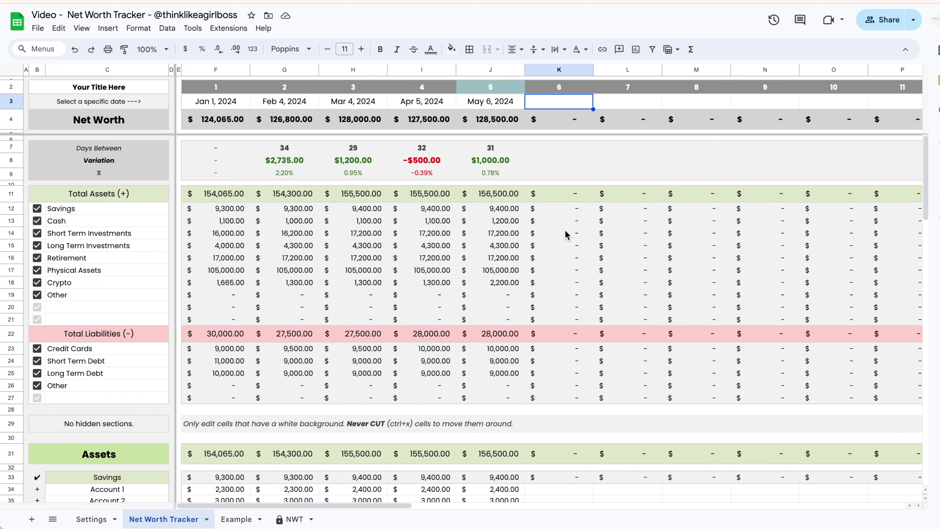
{"action": "scroll", "coordinate": [565, 235], "scroll_direction": "down", "scroll_amount": 4}
{"action": "left_click", "coordinate": [558, 356]}
{"action": "type", "text": "5000"}
{"action": "key", "text": "Return"}
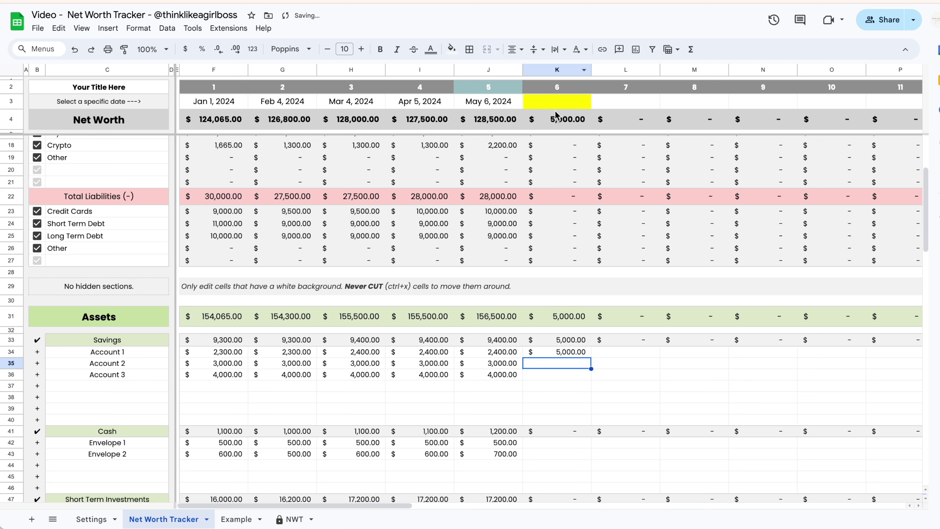
Step: Try picking a date for column 6, and clear both that date and the column's Account 1 amount
{"action": "double_click", "coordinate": [562, 104]}
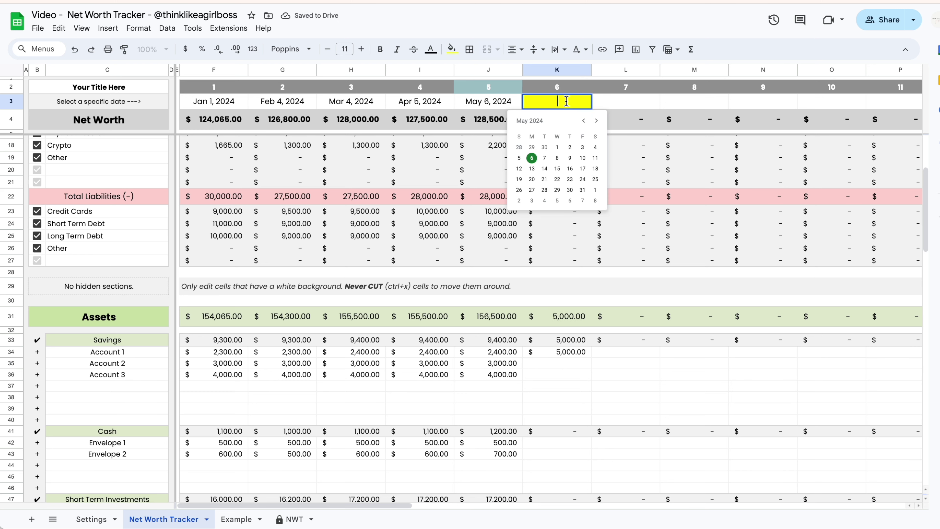
{"action": "left_click", "coordinate": [558, 167]}
{"action": "key", "text": "Delete"}
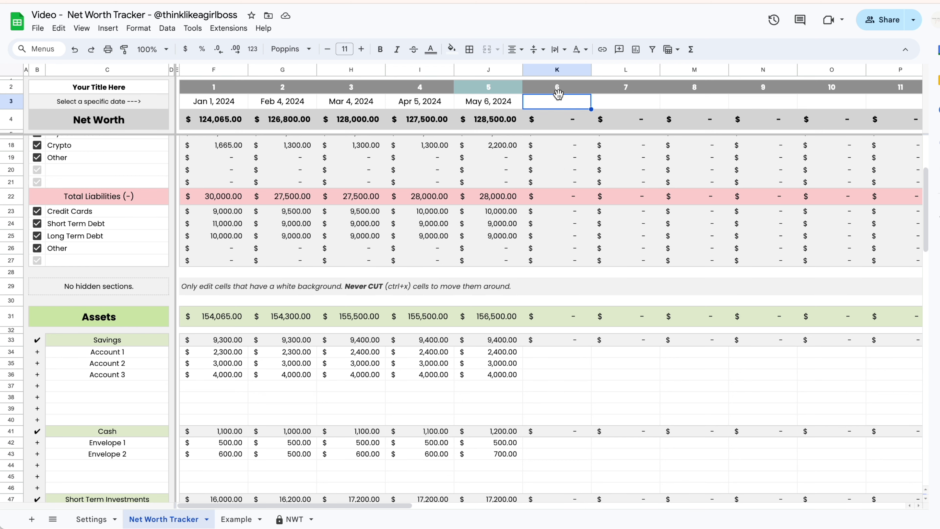
{"action": "scroll", "coordinate": [544, 184], "scroll_direction": "up", "scroll_amount": 3}
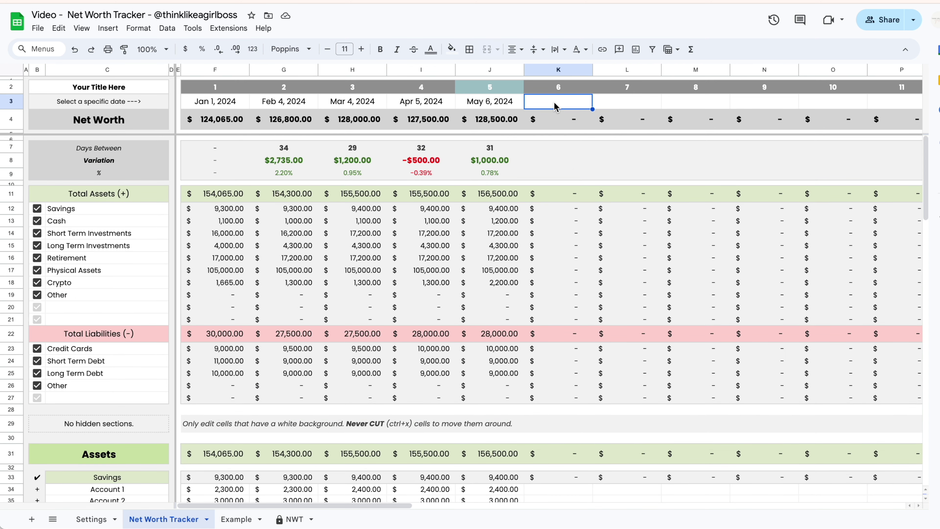
{"action": "double_click", "coordinate": [555, 107]}
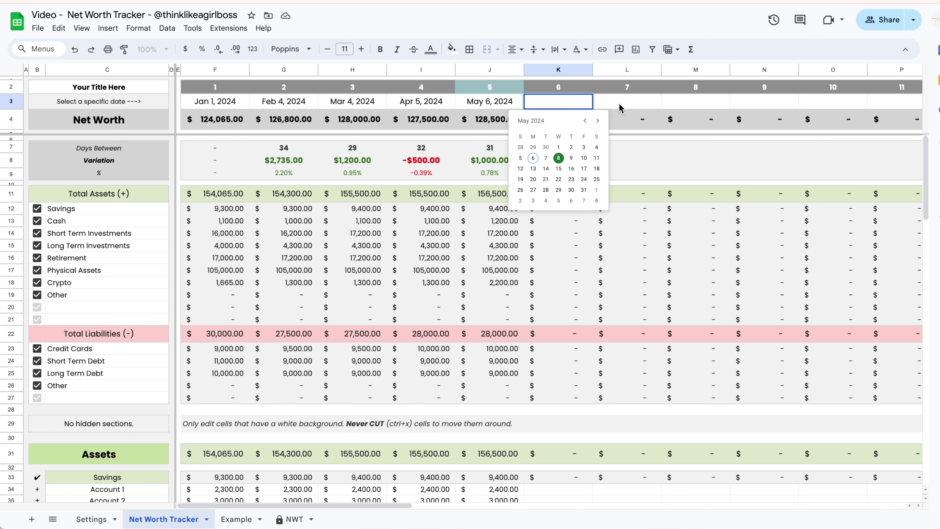
{"action": "key", "text": "Escape"}
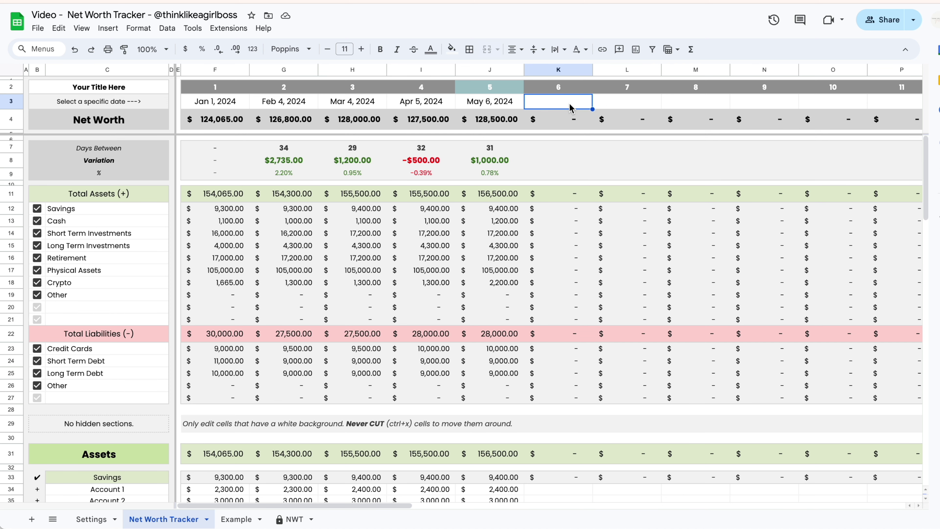
Step: Review the days between entries for columns 4 and 5, the net worth and variation charts, and the summary tables
{"action": "left_click", "coordinate": [495, 149]}
{"action": "left_click", "coordinate": [431, 151]}
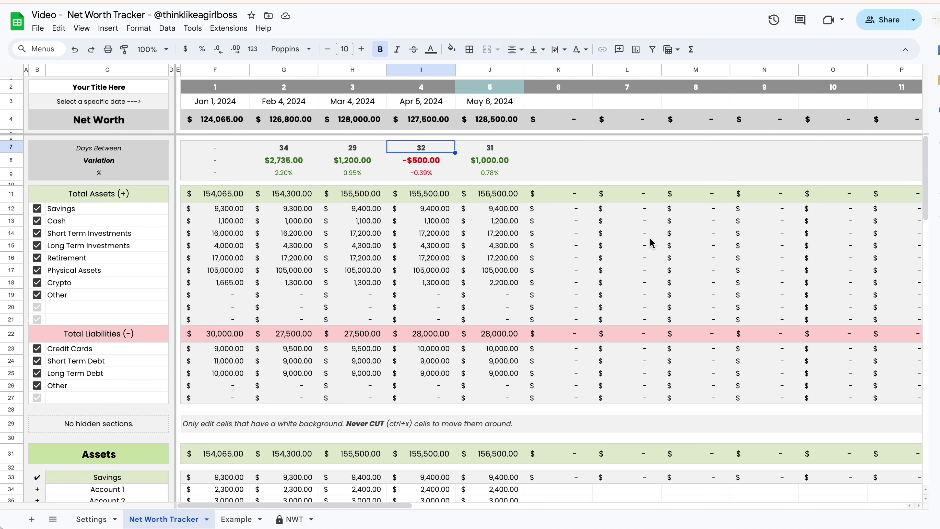
{"action": "scroll", "coordinate": [285, 232], "scroll_direction": "left", "scroll_amount": 2}
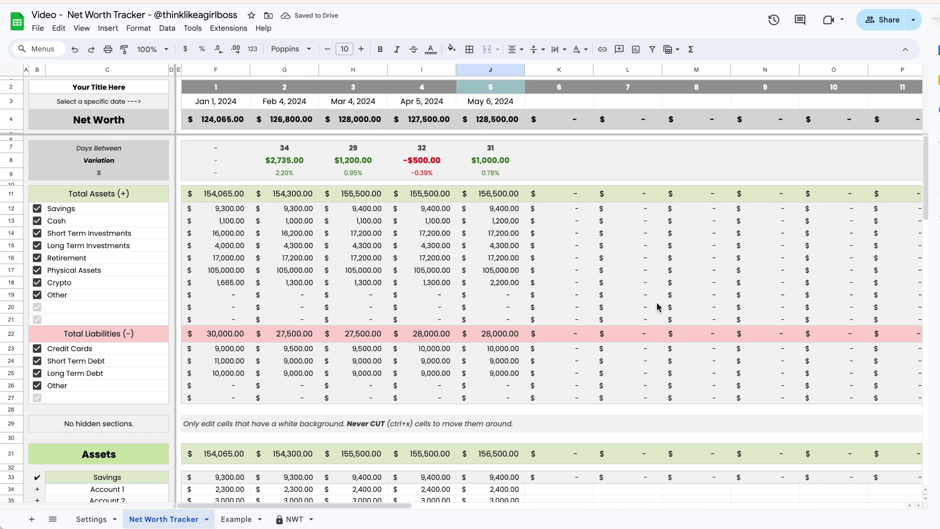
{"action": "scroll", "coordinate": [656, 303], "scroll_direction": "right", "scroll_amount": 10}
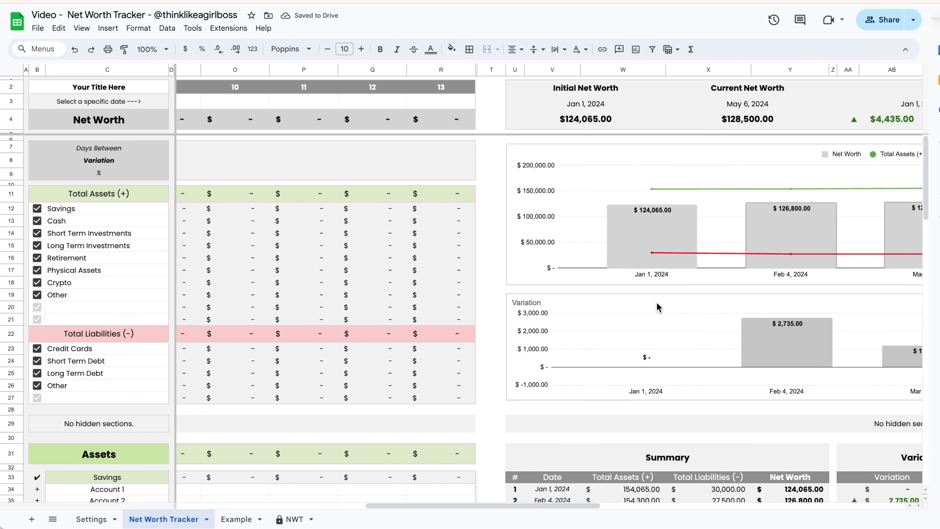
{"action": "scroll", "coordinate": [656, 302], "scroll_direction": "right", "scroll_amount": 10}
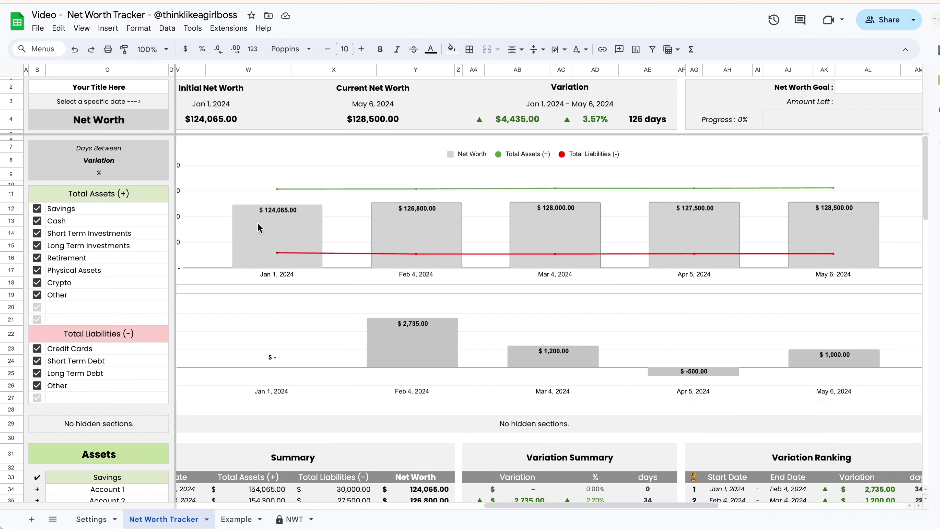
{"action": "scroll", "coordinate": [660, 336], "scroll_direction": "down", "scroll_amount": 5}
{"action": "scroll", "coordinate": [660, 335], "scroll_direction": "left", "scroll_amount": 3}
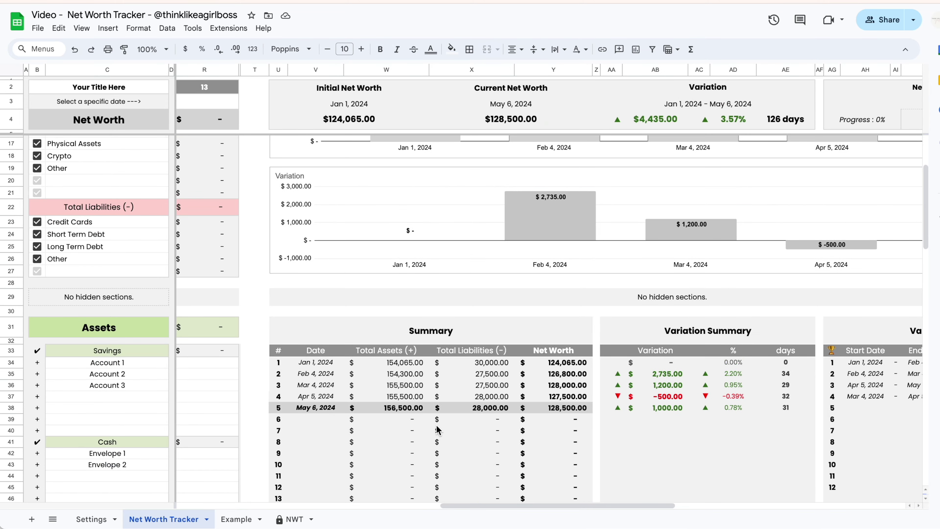
Step: Examine the Summary table of assets, liabilities and net worth alongside the tracker's numbered date columns
{"action": "scroll", "coordinate": [480, 417], "scroll_direction": "down", "scroll_amount": 1}
{"action": "scroll", "coordinate": [480, 417], "scroll_direction": "right", "scroll_amount": 1}
{"action": "scroll", "coordinate": [478, 417], "scroll_direction": "down", "scroll_amount": 1}
{"action": "scroll", "coordinate": [477, 416], "scroll_direction": "right", "scroll_amount": 1}
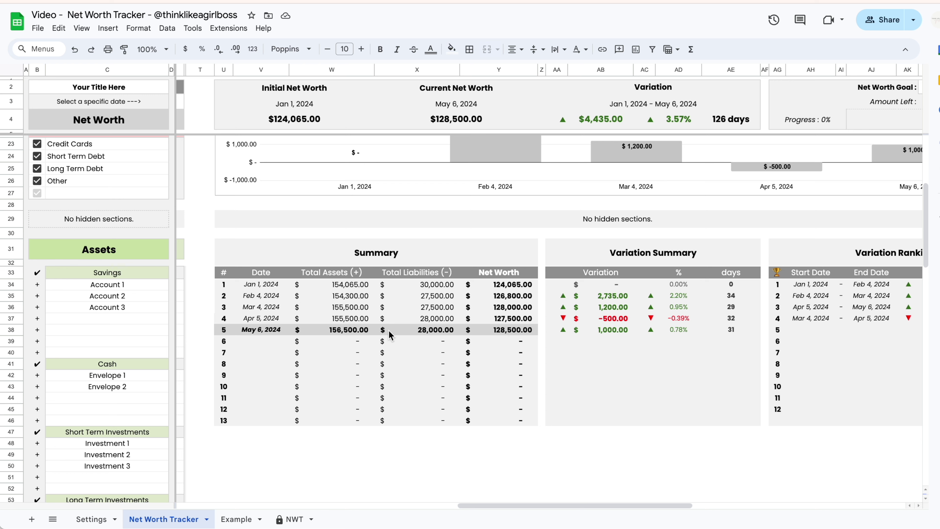
{"action": "left_click", "coordinate": [517, 333]}
{"action": "left_click_drag", "start_coordinate": [481, 255], "coordinate": [715, 422]}
{"action": "scroll", "coordinate": [550, 314], "scroll_direction": "up", "scroll_amount": 5}
{"action": "scroll", "coordinate": [550, 314], "scroll_direction": "left", "scroll_amount": 10}
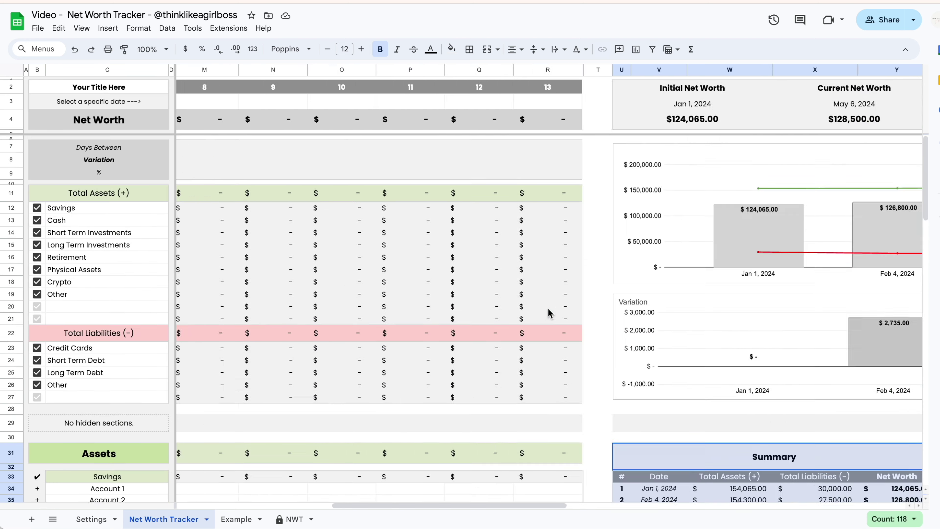
{"action": "left_click_drag", "start_coordinate": [235, 89], "coordinate": [707, 175]}
{"action": "scroll", "coordinate": [681, 284], "scroll_direction": "right", "scroll_amount": 5}
{"action": "scroll", "coordinate": [681, 284], "scroll_direction": "right", "scroll_amount": 11}
{"action": "scroll", "coordinate": [680, 282], "scroll_direction": "down", "scroll_amount": 5}
{"action": "left_click", "coordinate": [719, 434]}
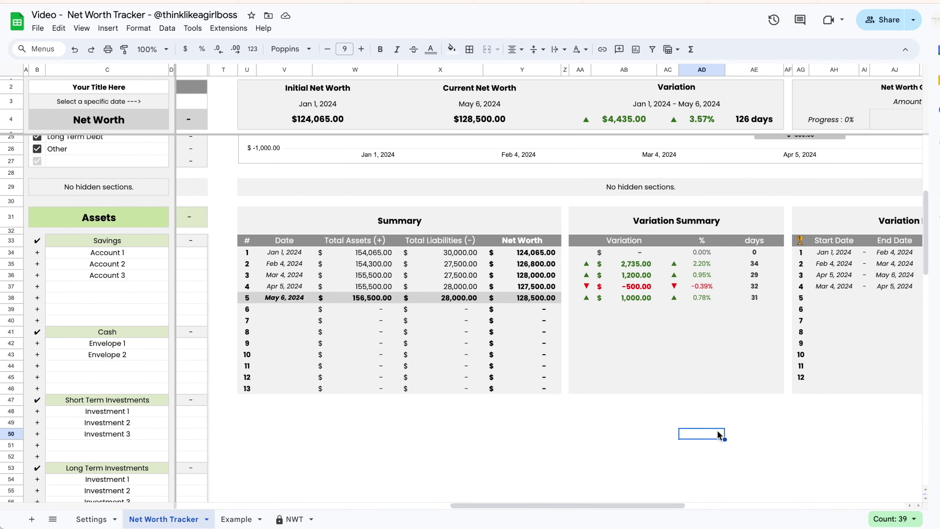
Step: Compare the Variation Summary and Variation Ranking tables, and review the net worth and variation charts above them
{"action": "scroll", "coordinate": [636, 292], "scroll_direction": "right", "scroll_amount": 5}
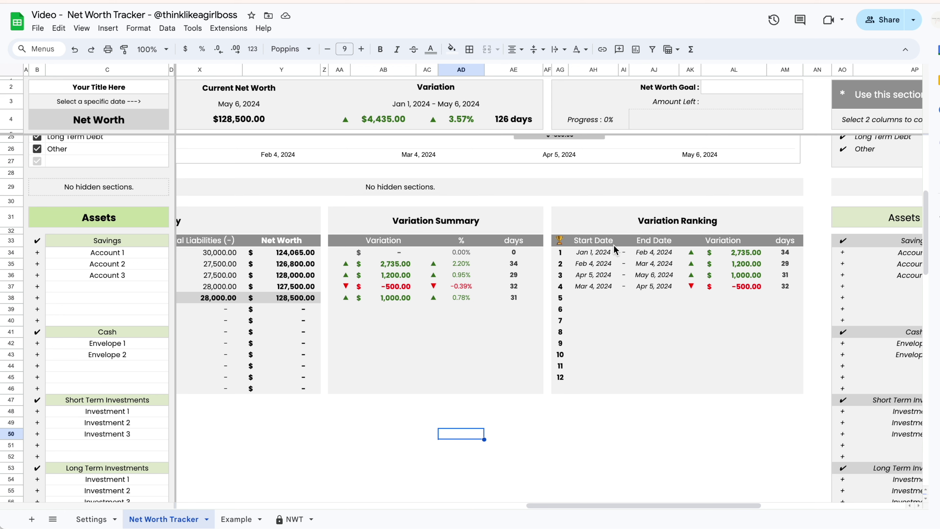
{"action": "scroll", "coordinate": [526, 298], "scroll_direction": "left", "scroll_amount": 5}
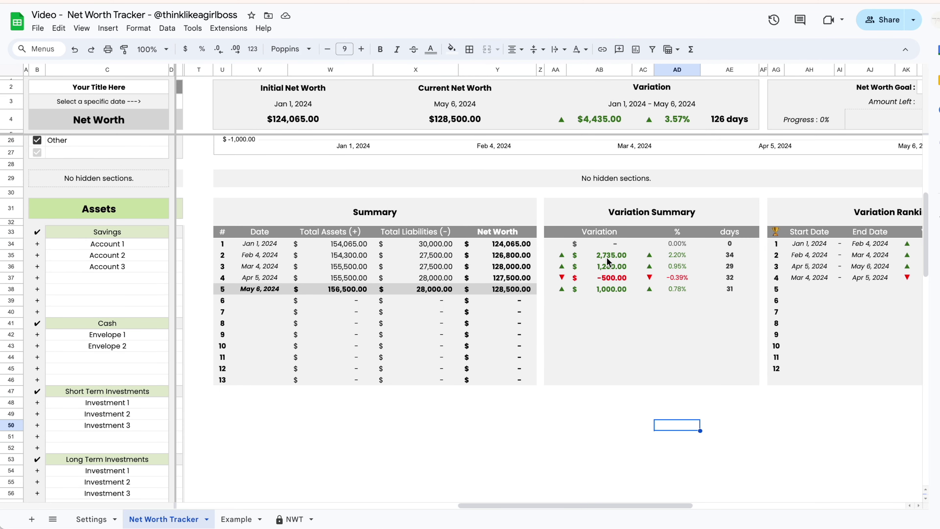
{"action": "scroll", "coordinate": [611, 256], "scroll_direction": "right", "scroll_amount": 5}
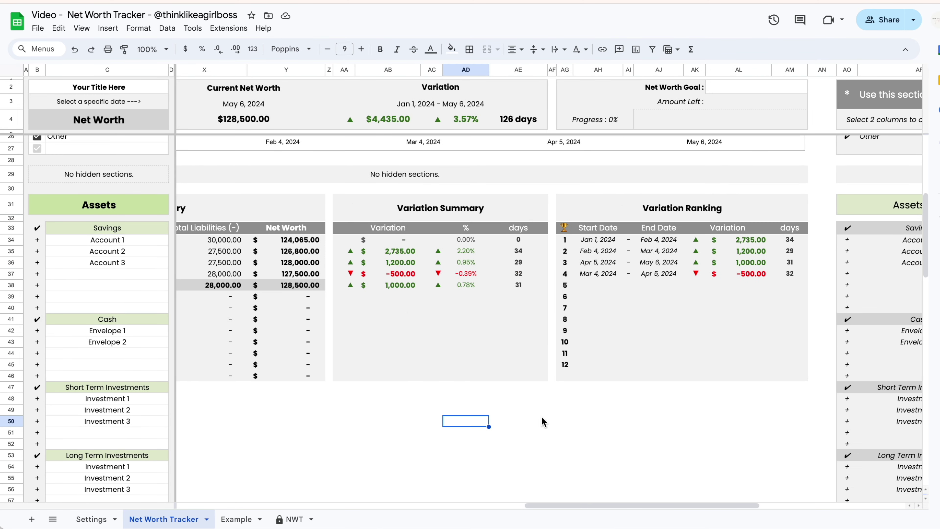
{"action": "scroll", "coordinate": [600, 256], "scroll_direction": "up", "scroll_amount": 5}
{"action": "scroll", "coordinate": [601, 256], "scroll_direction": "up", "scroll_amount": 2}
{"action": "scroll", "coordinate": [601, 255], "scroll_direction": "left", "scroll_amount": 3}
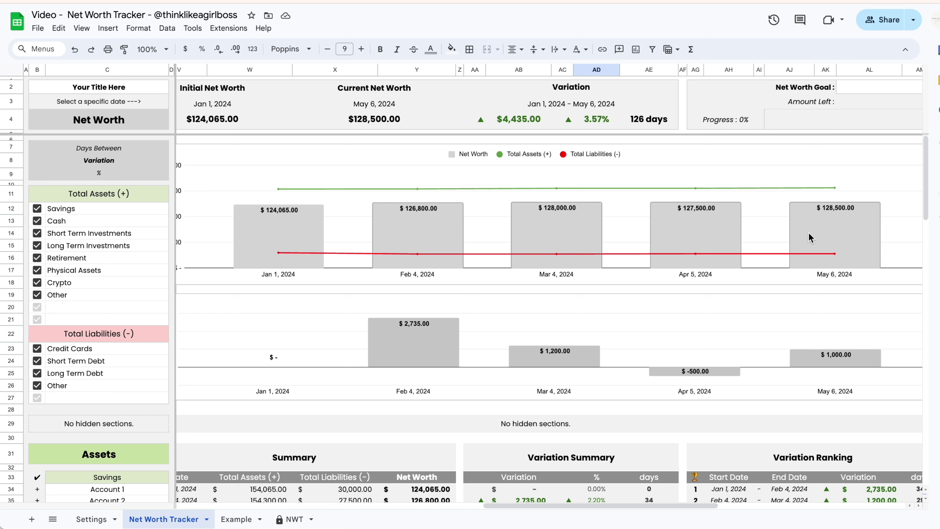
Step: Set the House value under Physical Assets to 140000 in the May 6, 2024 column
{"action": "scroll", "coordinate": [350, 236], "scroll_direction": "left", "scroll_amount": 10}
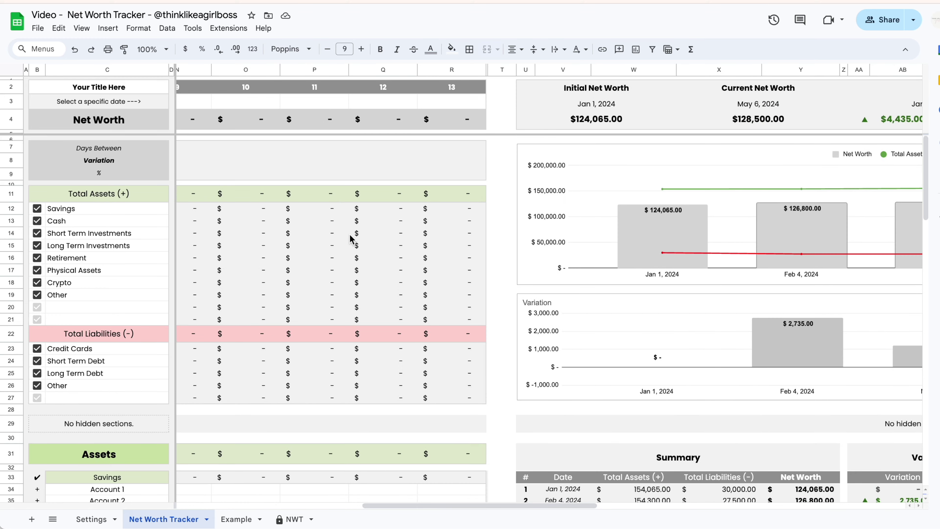
{"action": "scroll", "coordinate": [350, 234], "scroll_direction": "left", "scroll_amount": 2}
{"action": "scroll", "coordinate": [444, 347], "scroll_direction": "down", "scroll_amount": 10}
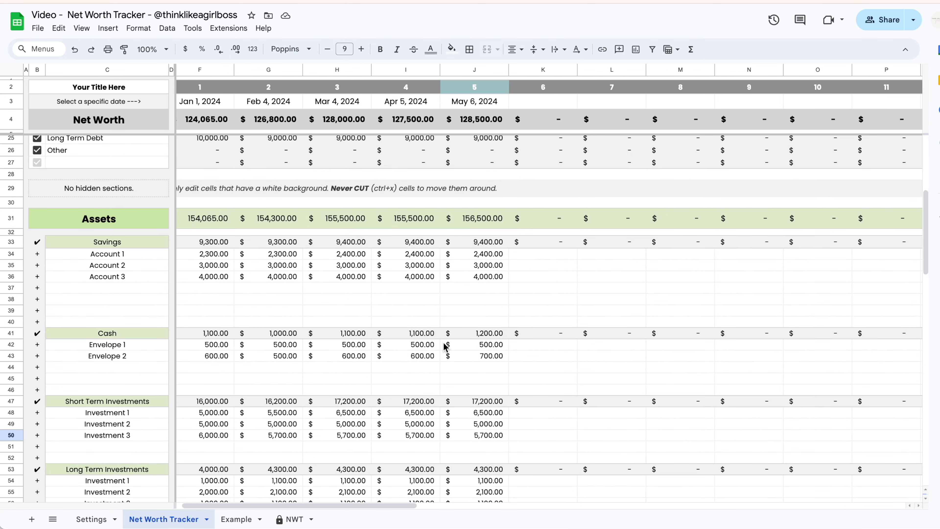
{"action": "scroll", "coordinate": [444, 347], "scroll_direction": "down", "scroll_amount": 6}
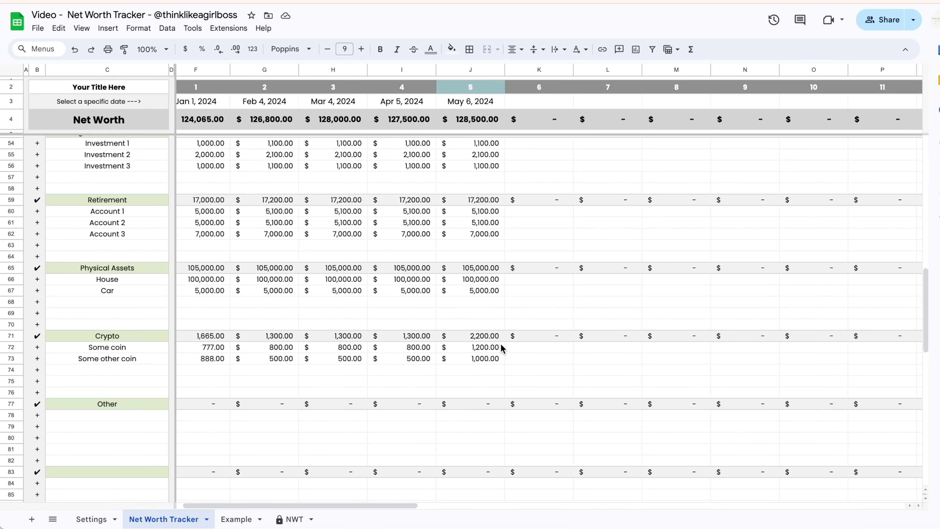
{"action": "left_click", "coordinate": [486, 350]}
{"action": "left_click", "coordinate": [477, 282]}
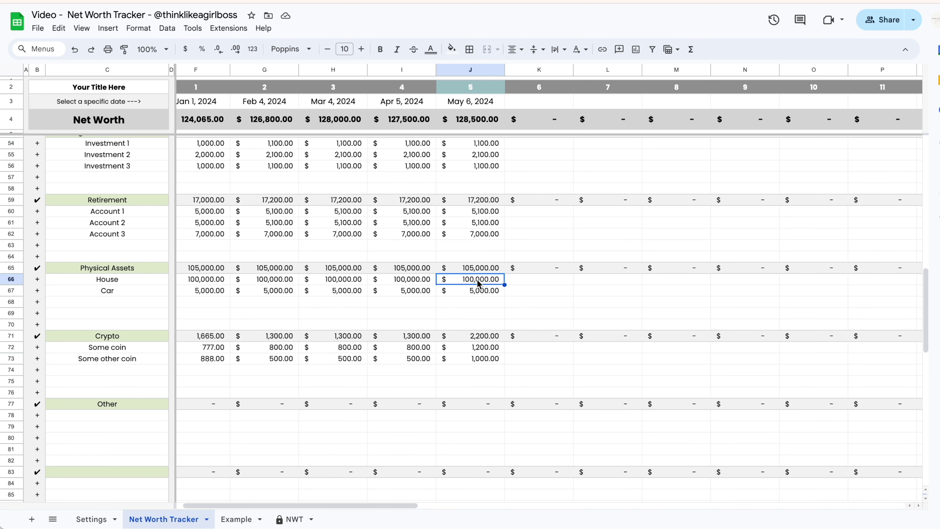
{"action": "type", "text": "140000"}
{"action": "key", "text": "Return"}
Step: Review the charts, Variation Summary, Variation Ranking and the initial, current and variation figures after the House value change
{"action": "scroll", "coordinate": [342, 175], "scroll_direction": "up", "scroll_amount": 15}
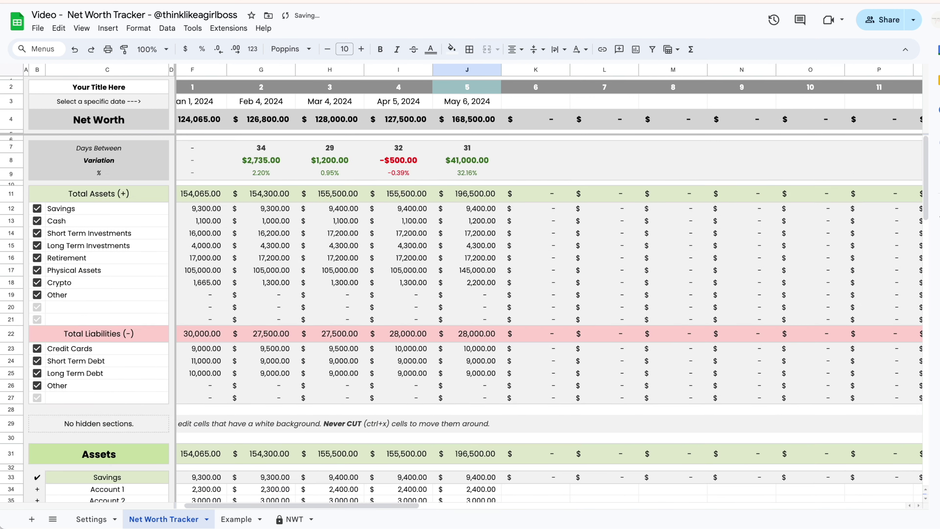
{"action": "scroll", "coordinate": [341, 175], "scroll_direction": "right", "scroll_amount": 20}
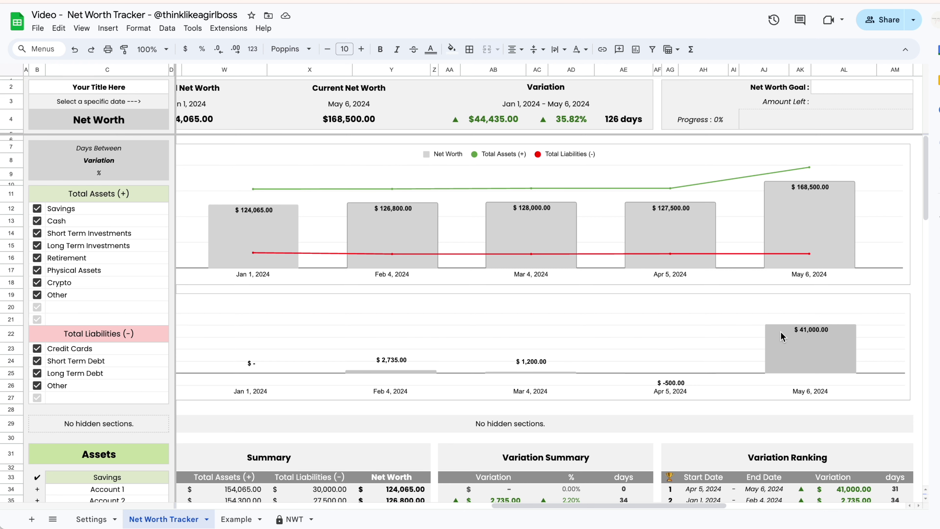
{"action": "scroll", "coordinate": [793, 328], "scroll_direction": "down", "scroll_amount": 3}
{"action": "scroll", "coordinate": [793, 328], "scroll_direction": "right", "scroll_amount": 2}
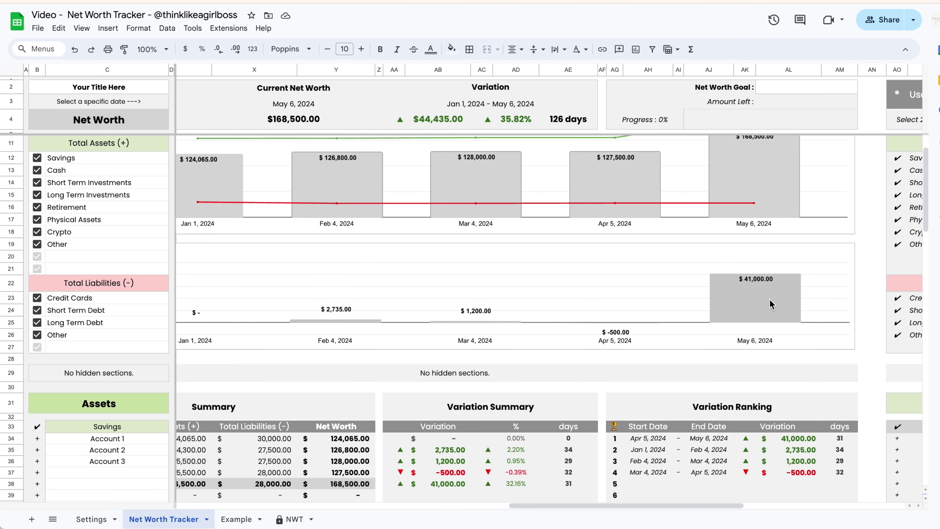
{"action": "scroll", "coordinate": [544, 322], "scroll_direction": "down", "scroll_amount": 3}
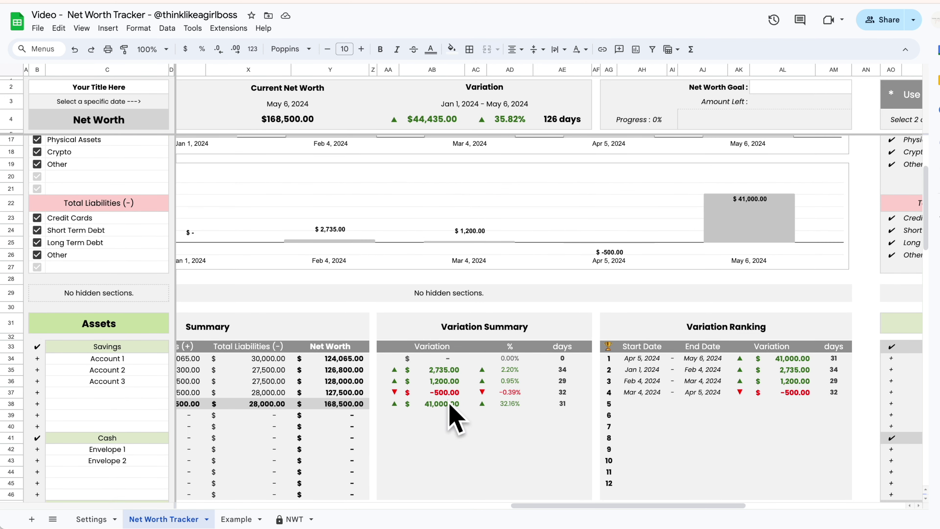
{"action": "scroll", "coordinate": [419, 405], "scroll_direction": "up", "scroll_amount": 5}
{"action": "scroll", "coordinate": [419, 406], "scroll_direction": "left", "scroll_amount": 3}
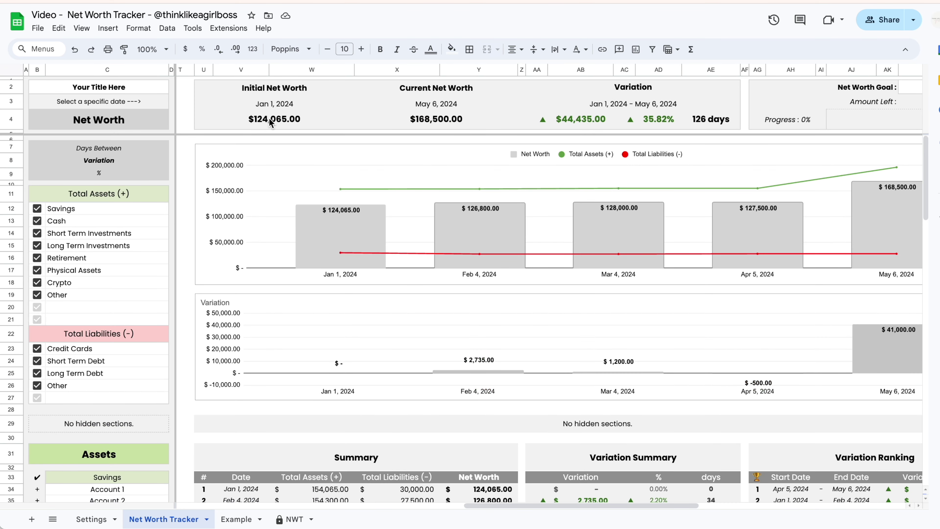
{"action": "scroll", "coordinate": [516, 136], "scroll_direction": "right", "scroll_amount": 2}
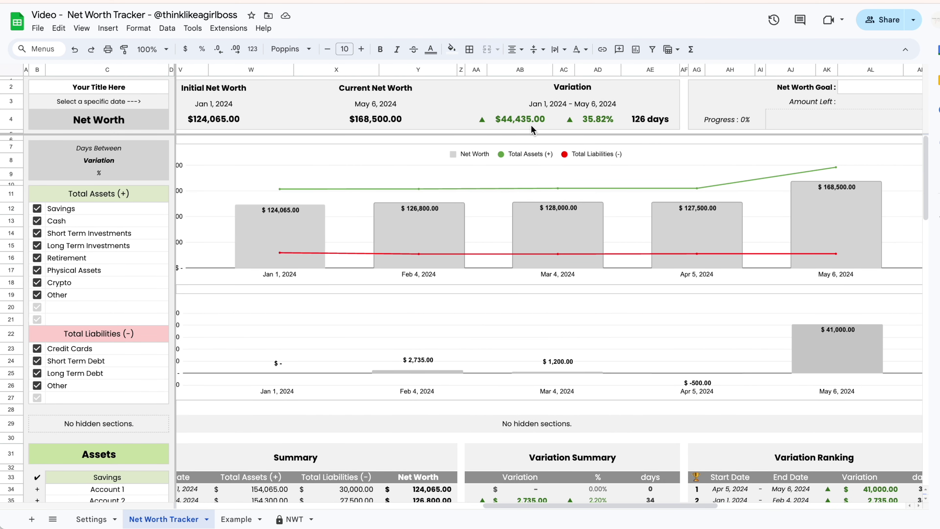
{"action": "scroll", "coordinate": [300, 120], "scroll_direction": "left", "scroll_amount": 1}
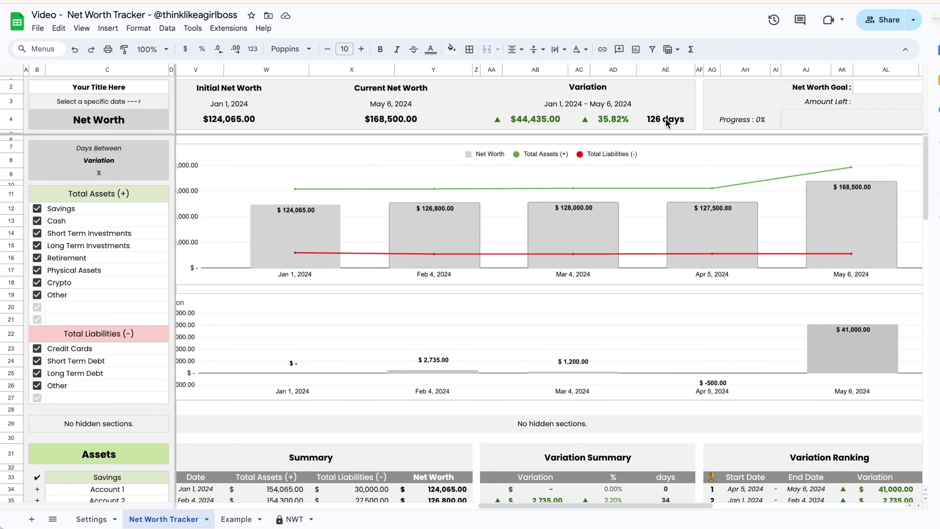
Step: Set the Net Worth Goal to 200,000
{"action": "scroll", "coordinate": [666, 122], "scroll_direction": "right", "scroll_amount": 5}
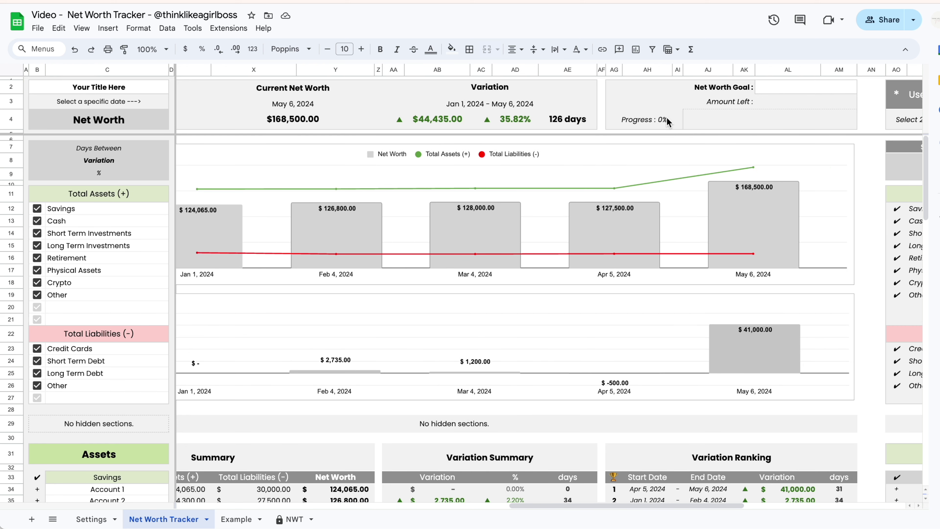
{"action": "left_click", "coordinate": [773, 88]}
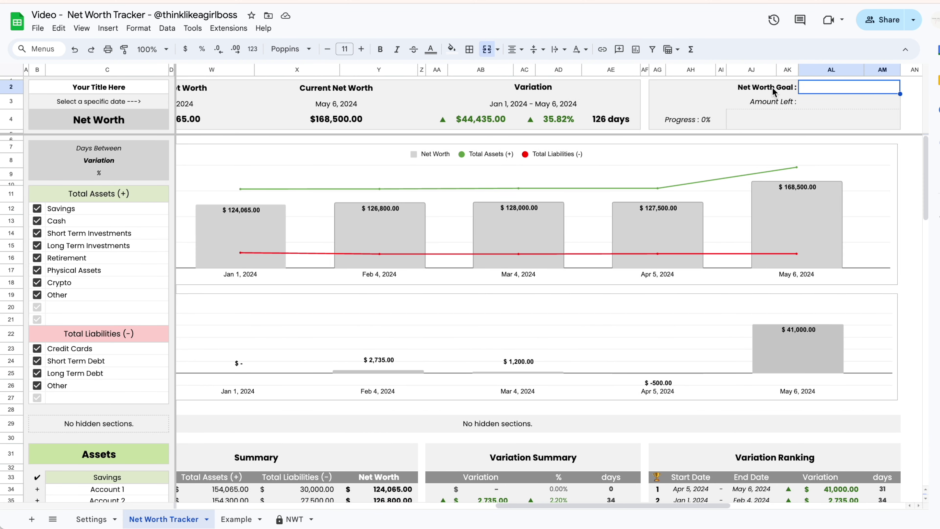
{"action": "type", "text": "20"}
{"action": "type", "text": "0"}
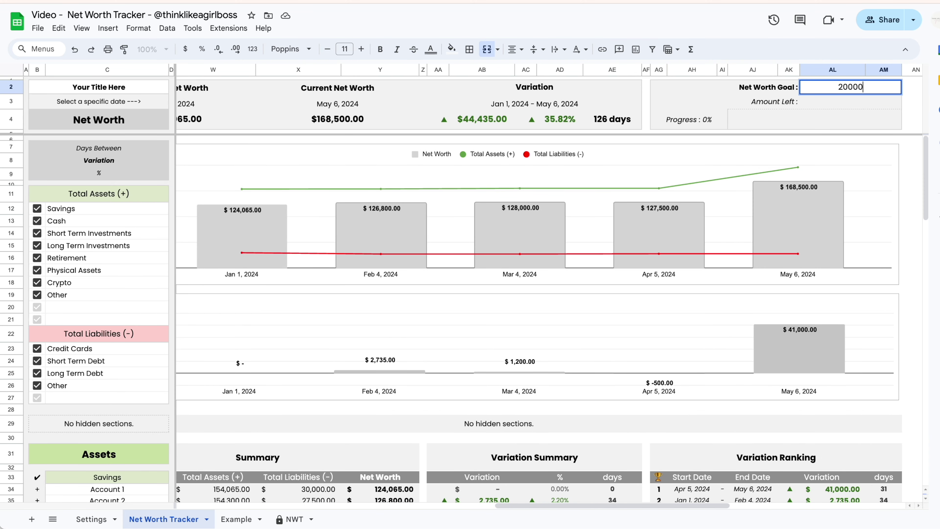
{"action": "type", "text": ",000"}
{"action": "key", "text": "Return"}
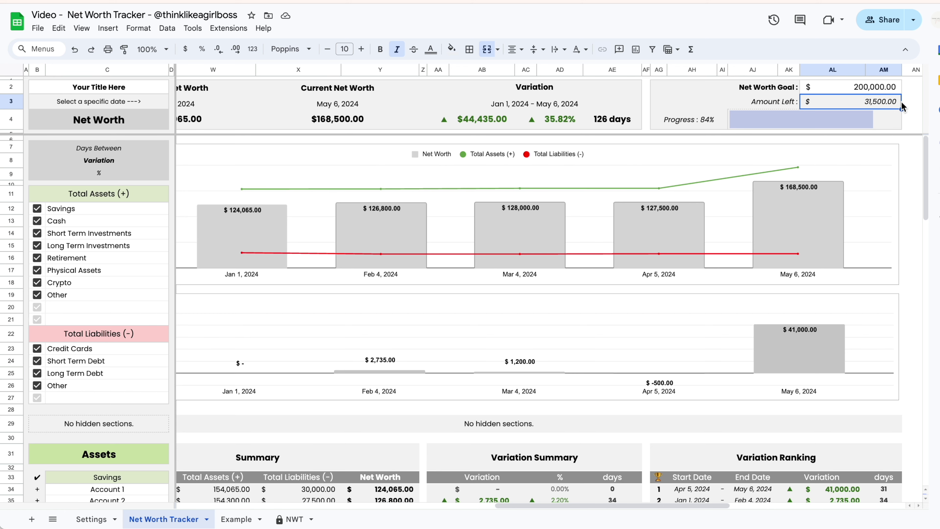
Step: Set the Net Worth Goal to 1,000,000
{"action": "left_click", "coordinate": [850, 93]}
{"action": "type", "text": "1,000,"}
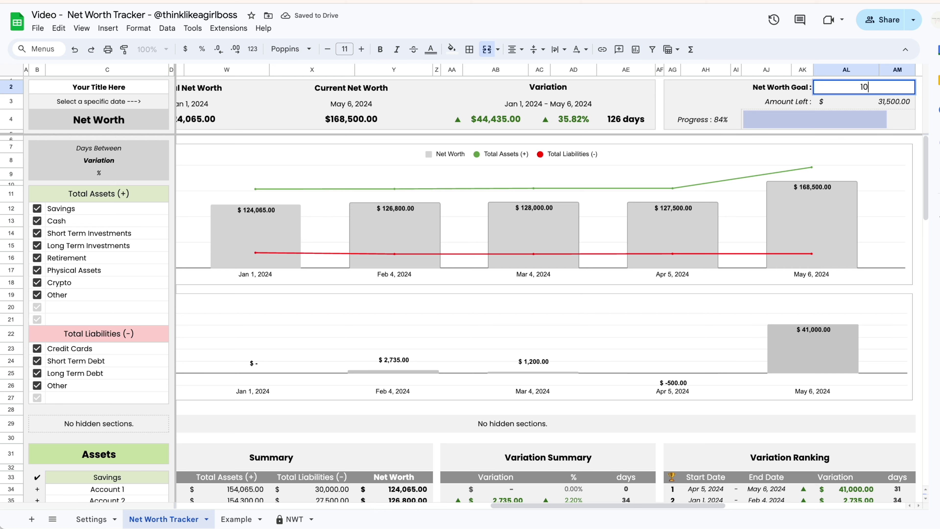
{"action": "type", "text": "0000"}
{"action": "key", "text": "Return"}
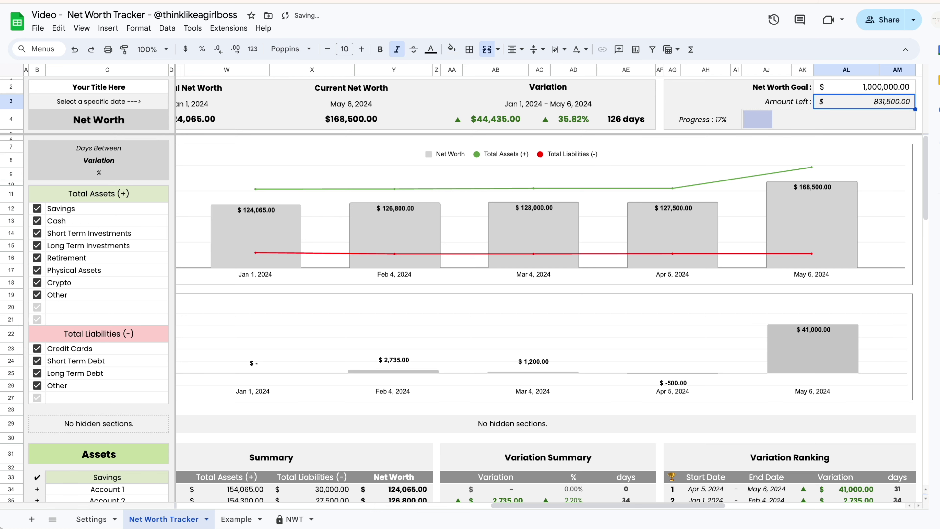
Step: Choose columns 1 and 5 for comparison in the section that compares two columns
{"action": "scroll", "coordinate": [838, 178], "scroll_direction": "right", "scroll_amount": 10}
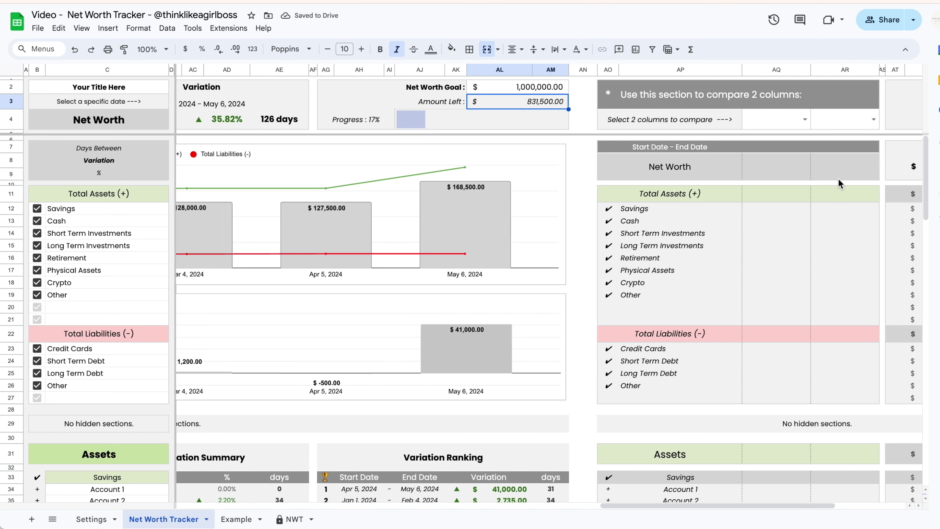
{"action": "scroll", "coordinate": [839, 182], "scroll_direction": "right", "scroll_amount": 2}
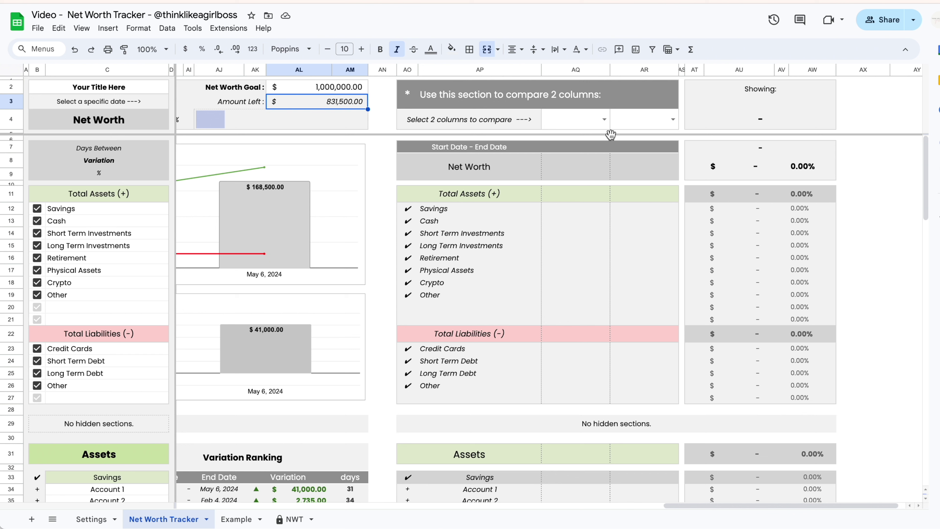
{"action": "left_click", "coordinate": [605, 120]}
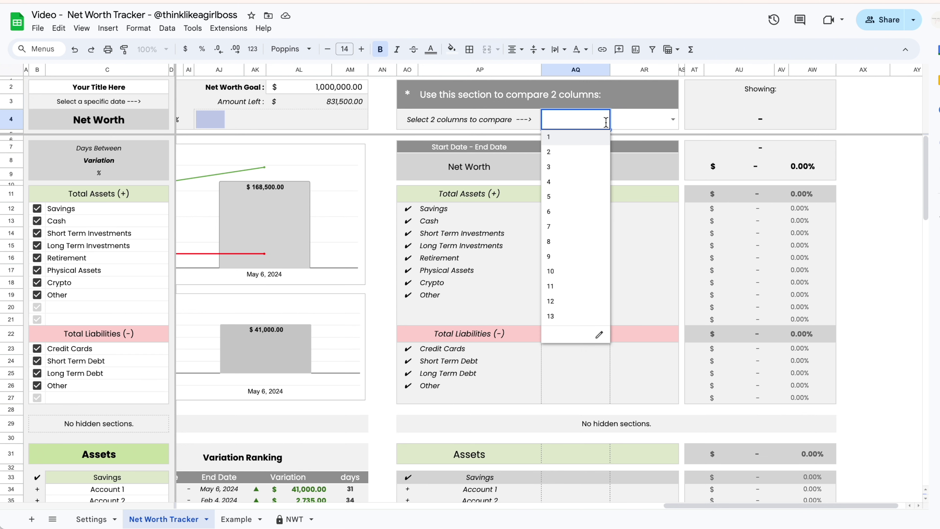
{"action": "left_click", "coordinate": [572, 142]}
{"action": "left_click", "coordinate": [673, 120]}
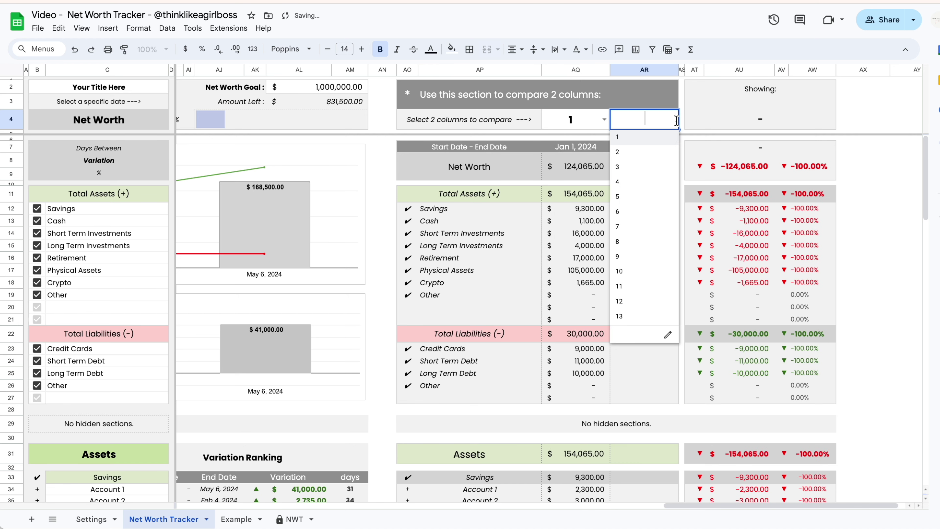
{"action": "left_click", "coordinate": [654, 196]}
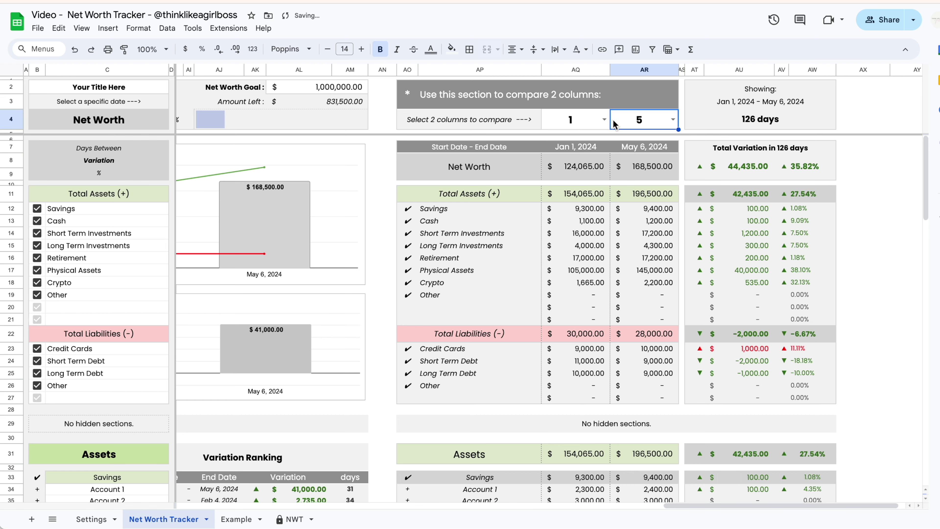
Step: Examine how the tracker's column numbers in row 2 match the comparison choices and the dates in row 3
{"action": "left_click", "coordinate": [576, 119]}
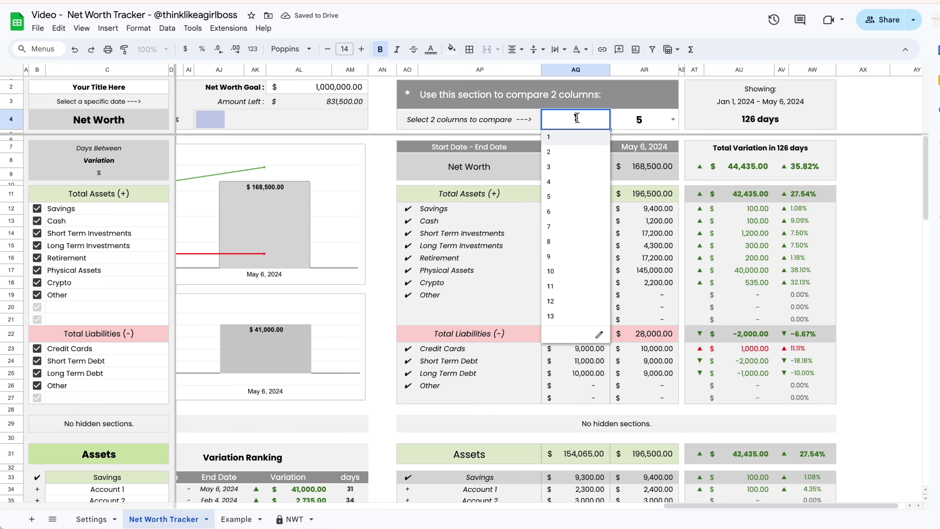
{"action": "left_click", "coordinate": [629, 121]}
{"action": "scroll", "coordinate": [487, 157], "scroll_direction": "left", "scroll_amount": 20}
{"action": "left_click", "coordinate": [285, 90]}
{"action": "left_click", "coordinate": [353, 93]}
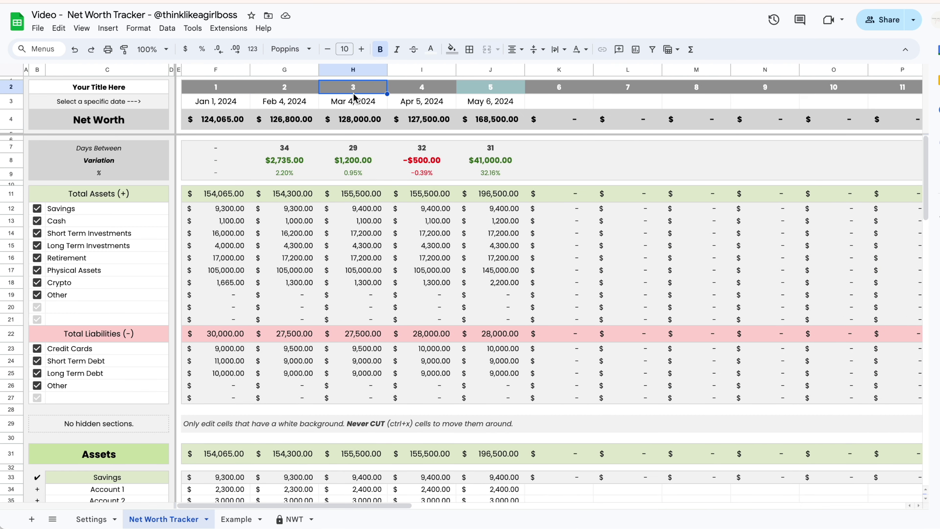
{"action": "left_click", "coordinate": [419, 91]}
{"action": "left_click", "coordinate": [480, 89]}
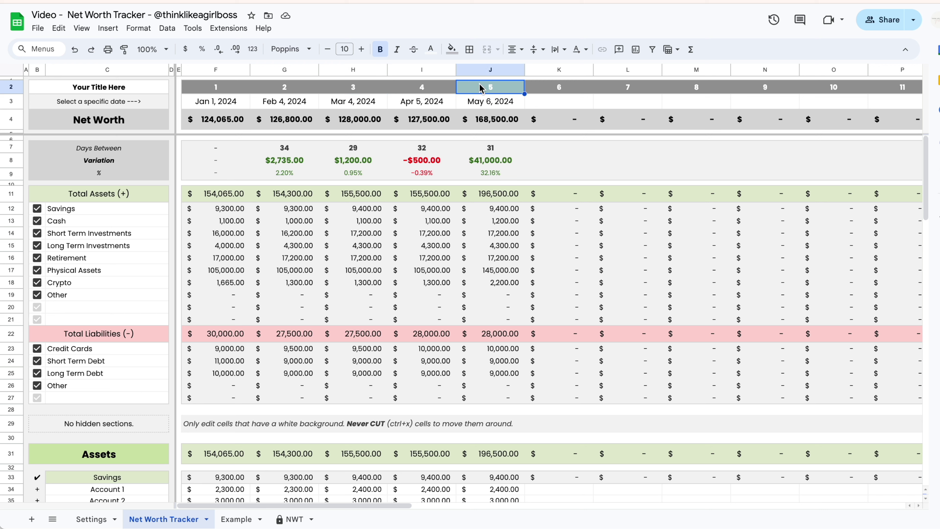
{"action": "left_click", "coordinate": [558, 90]}
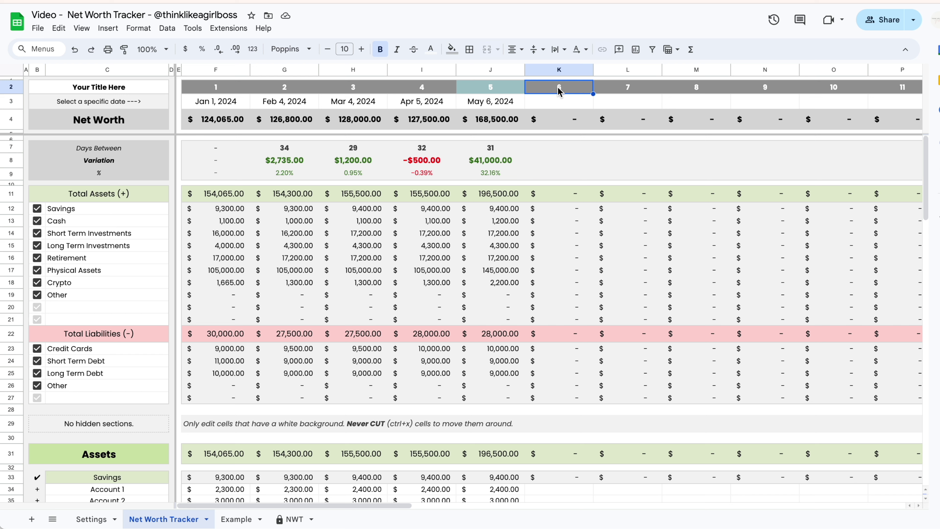
{"action": "left_click", "coordinate": [230, 88]}
{"action": "left_click", "coordinate": [229, 104]}
{"action": "left_click", "coordinate": [268, 102]}
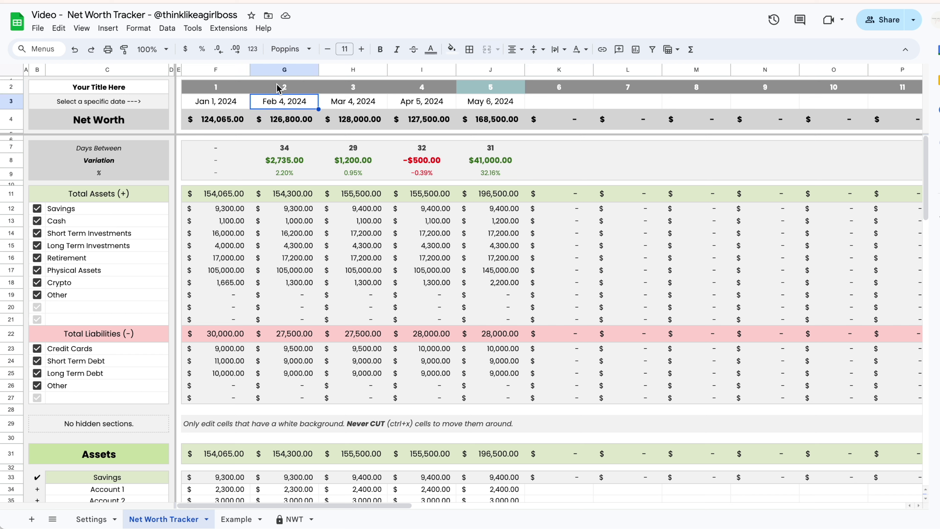
{"action": "left_click", "coordinate": [279, 89]}
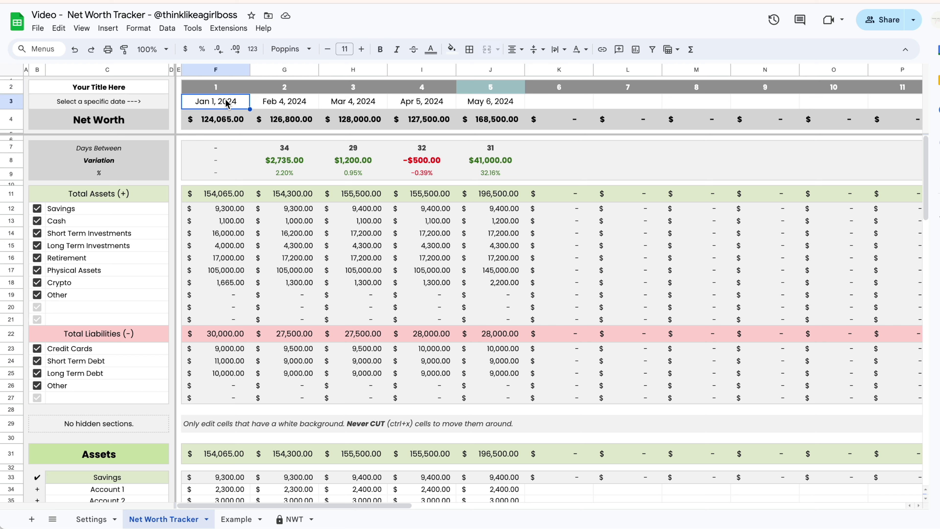
Step: Set the second comparison column to 4 to compare Jan 1, 2024 with Apr 5, 2024
{"action": "left_click", "coordinate": [235, 91]}
{"action": "scroll", "coordinate": [557, 135], "scroll_direction": "right", "scroll_amount": 2}
{"action": "scroll", "coordinate": [557, 135], "scroll_direction": "left", "scroll_amount": 1}
{"action": "scroll", "coordinate": [587, 127], "scroll_direction": "right", "scroll_amount": 10}
{"action": "scroll", "coordinate": [587, 127], "scroll_direction": "right", "scroll_amount": 1}
{"action": "left_click", "coordinate": [650, 119]}
{"action": "left_click", "coordinate": [617, 180]}
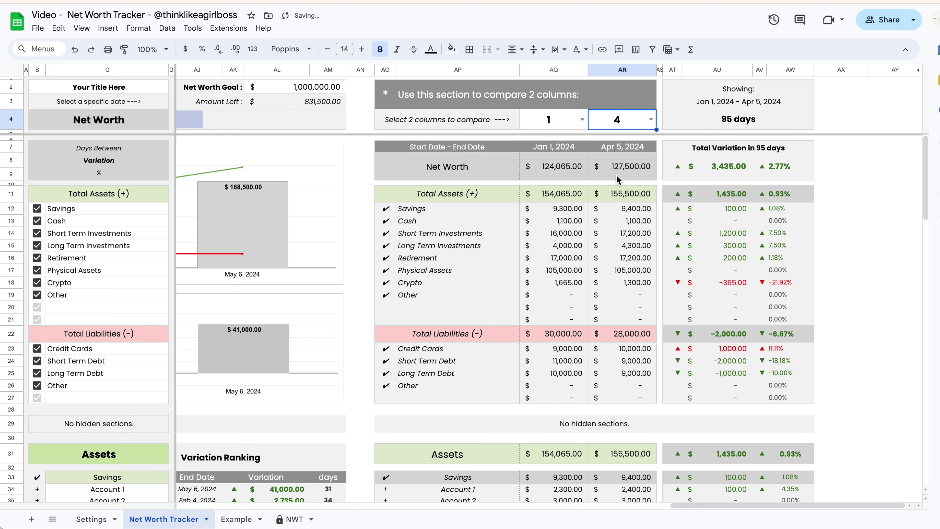
Step: Set the second comparison column back to 5
{"action": "left_click", "coordinate": [655, 113]}
{"action": "left_click", "coordinate": [619, 193]}
{"action": "left_click", "coordinate": [572, 118]}
{"action": "left_click", "coordinate": [617, 119]}
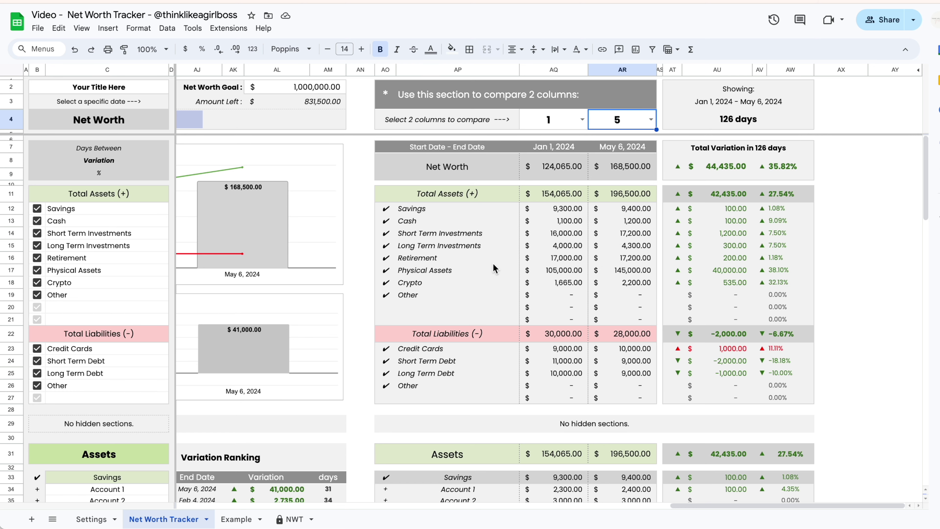
Step: Examine the comparison of columns 1 and 5, including the individual asset accounts, variations and start and end dates
{"action": "left_click", "coordinate": [564, 124]}
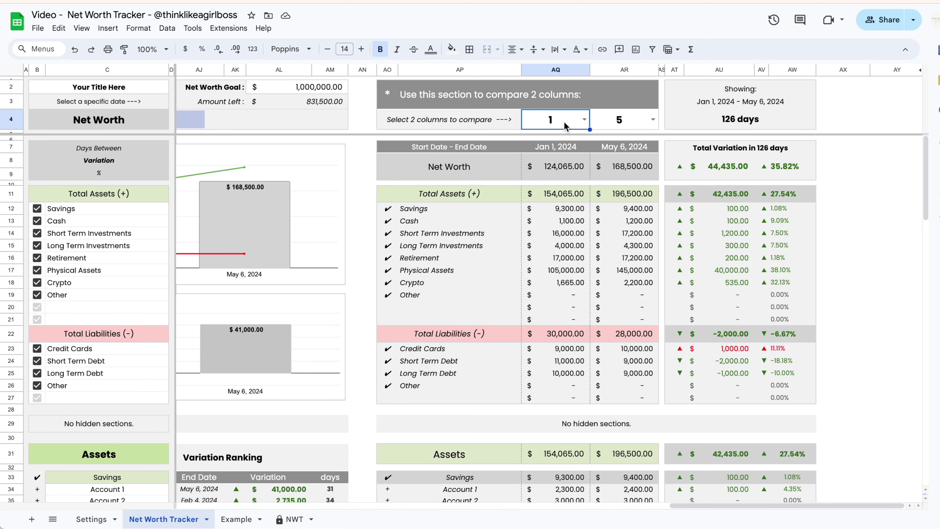
{"action": "left_click", "coordinate": [617, 125]}
{"action": "left_click", "coordinate": [556, 122]}
{"action": "left_click", "coordinate": [624, 124]}
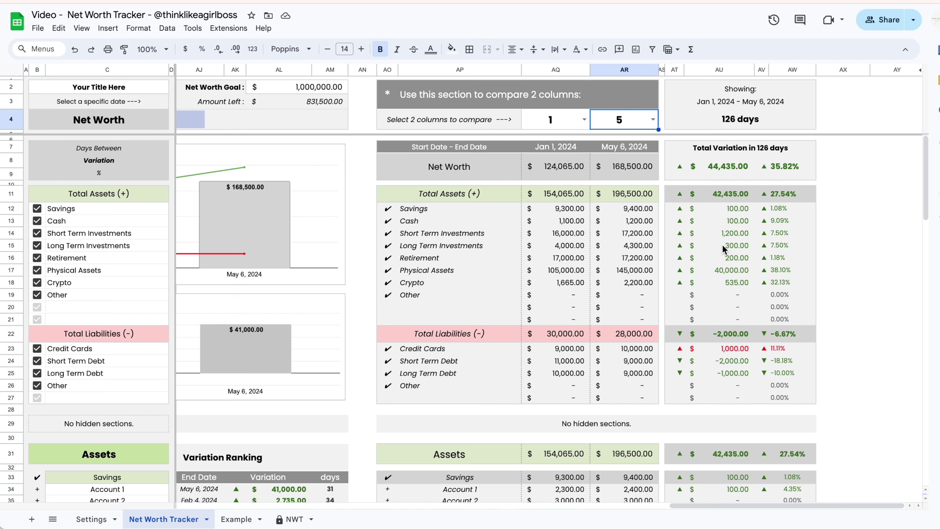
{"action": "scroll", "coordinate": [723, 246], "scroll_direction": "down", "scroll_amount": 15}
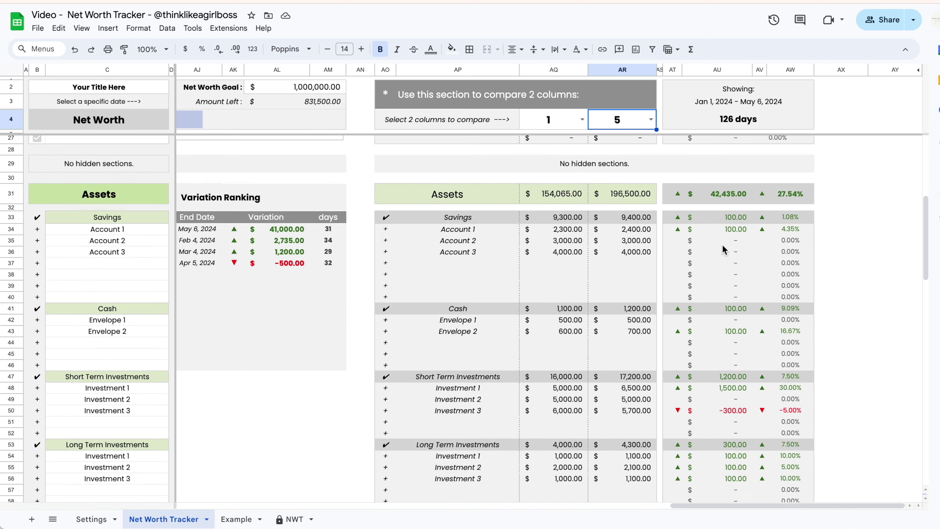
{"action": "scroll", "coordinate": [724, 249], "scroll_direction": "down", "scroll_amount": 1}
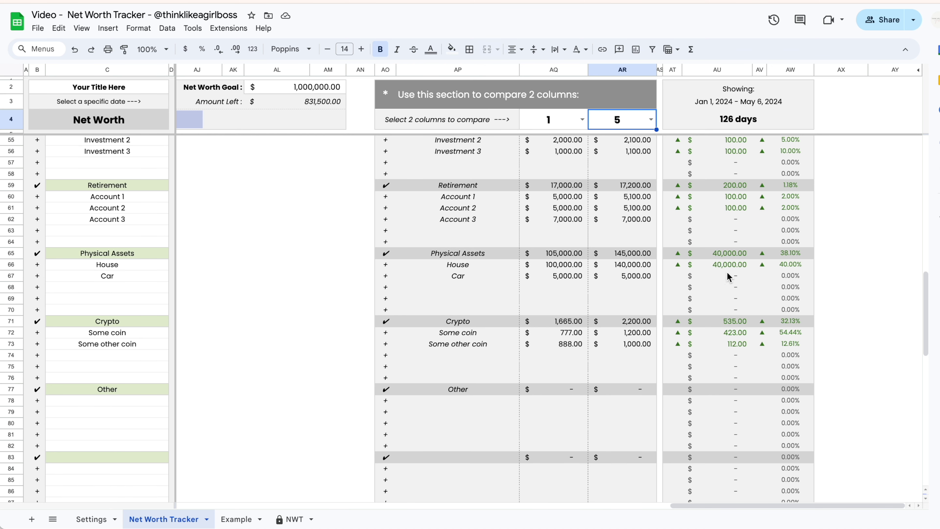
{"action": "scroll", "coordinate": [736, 274], "scroll_direction": "up", "scroll_amount": 15}
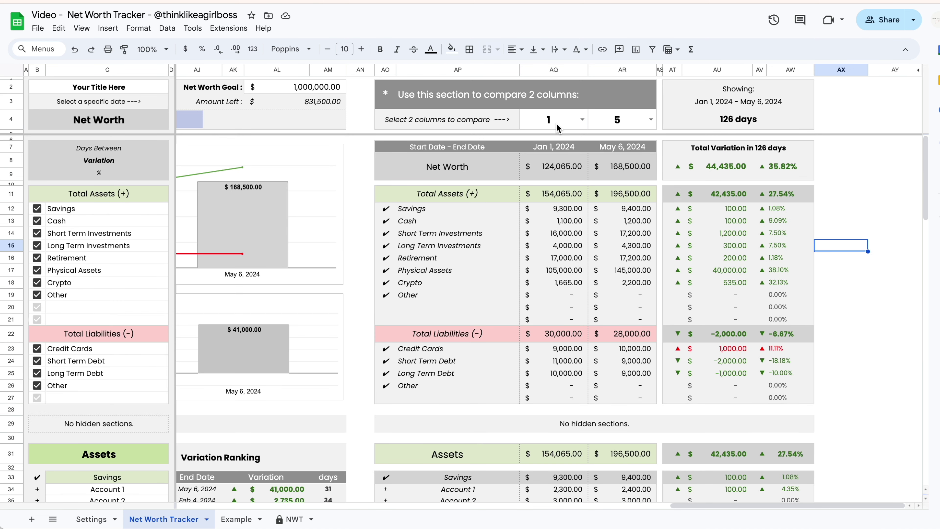
{"action": "left_click", "coordinate": [573, 128]}
{"action": "left_click", "coordinate": [623, 125]}
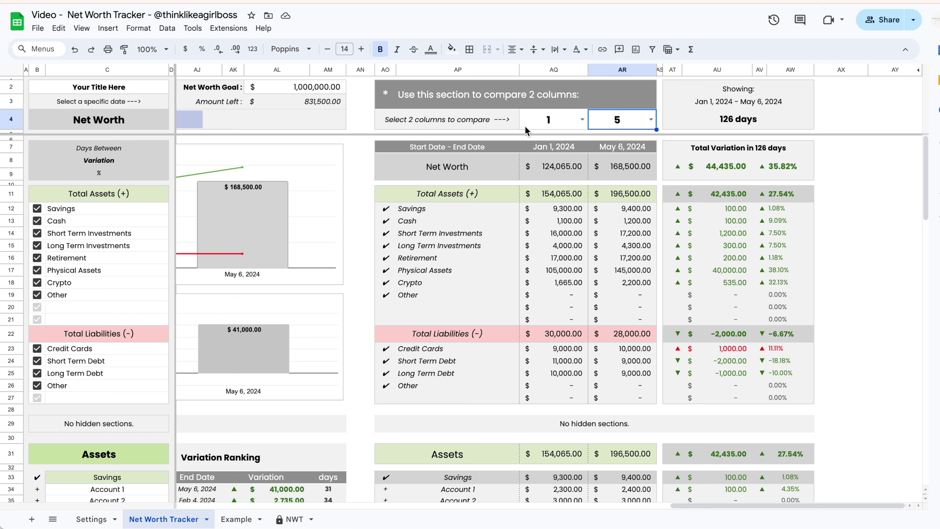
{"action": "left_click", "coordinate": [547, 119]}
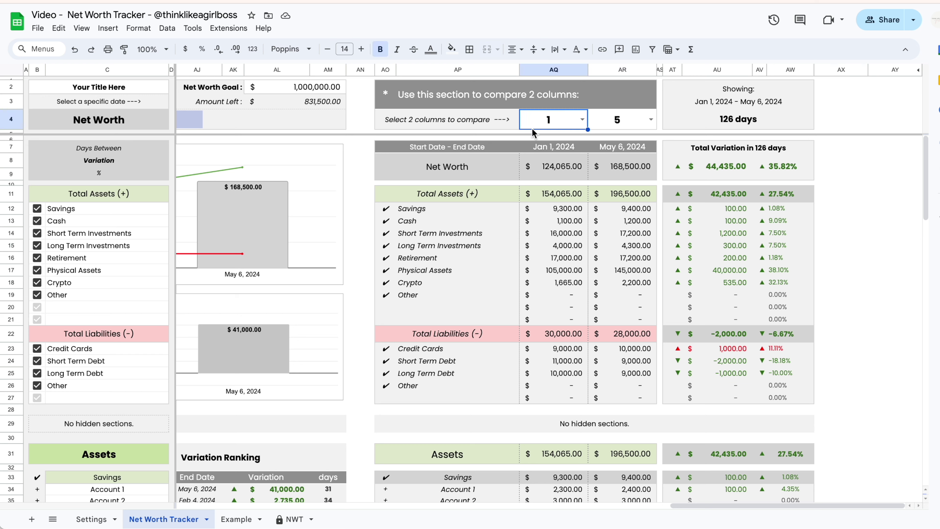
{"action": "left_click", "coordinate": [557, 146]}
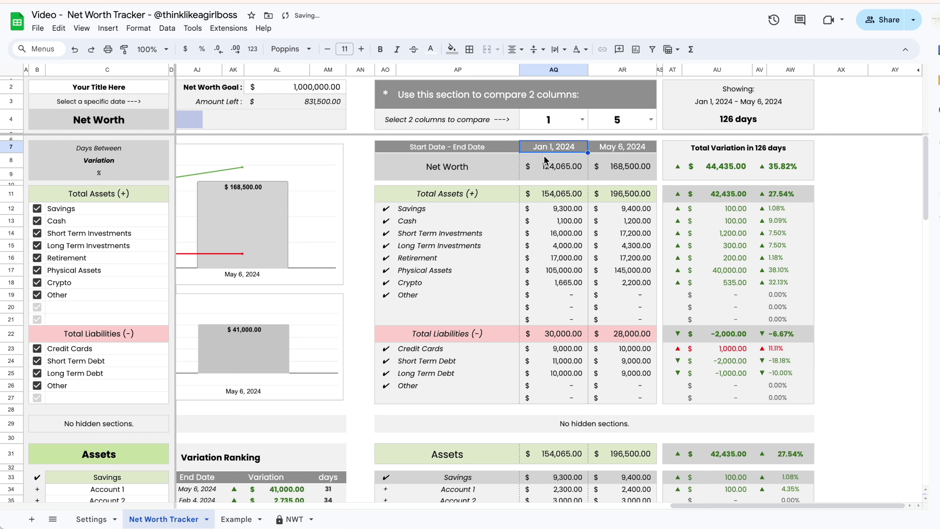
{"action": "left_click", "coordinate": [623, 149]}
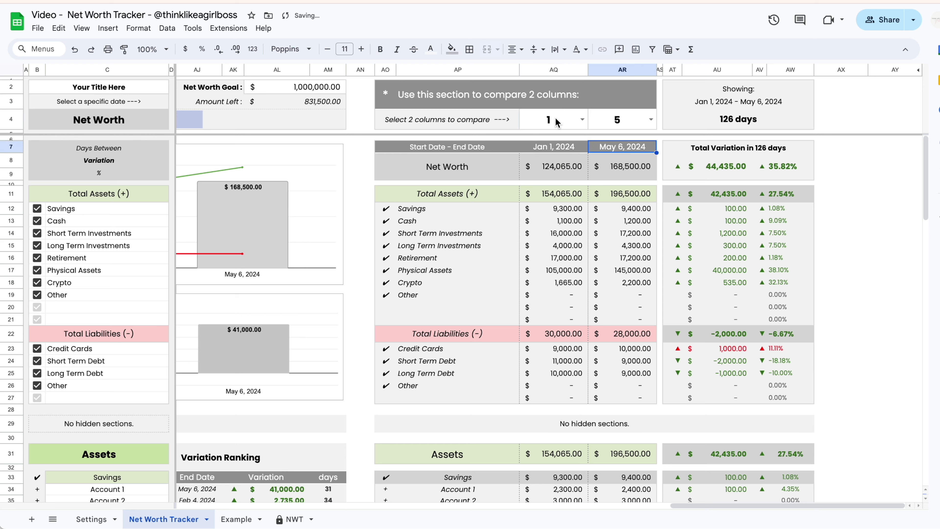
Step: Clear both comparison choices and select column 5 as the start and column 1 as the end
{"action": "left_click_drag", "start_coordinate": [581, 128], "coordinate": [622, 120]}
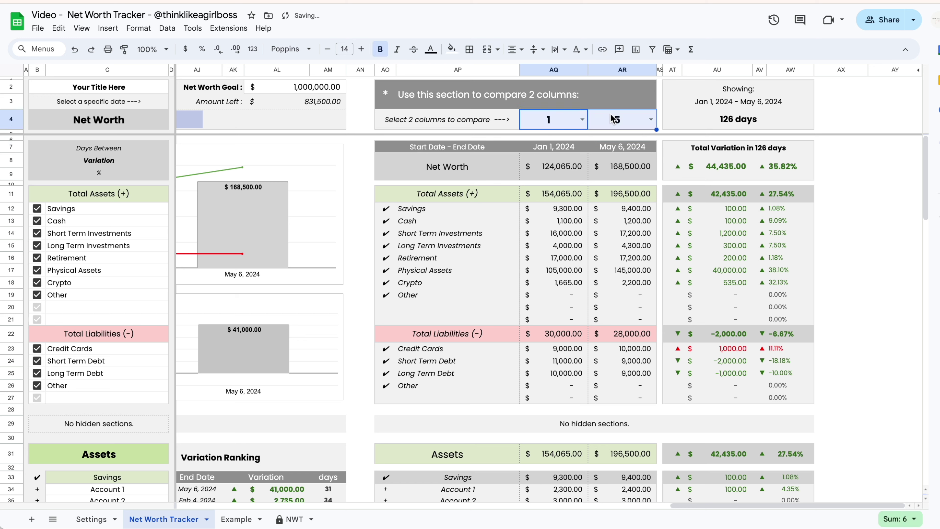
{"action": "key", "text": "Delete"}
{"action": "left_click", "coordinate": [582, 119]}
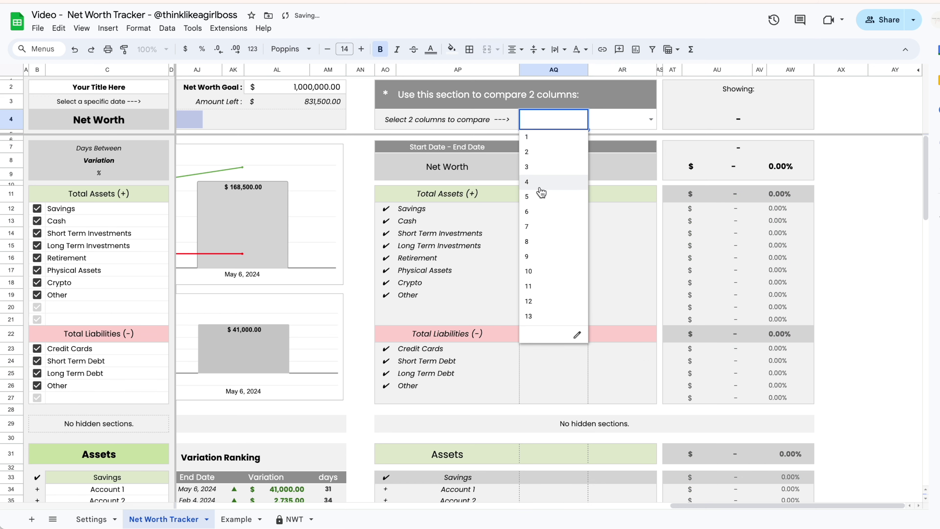
{"action": "left_click", "coordinate": [541, 198]}
{"action": "left_click", "coordinate": [650, 119]}
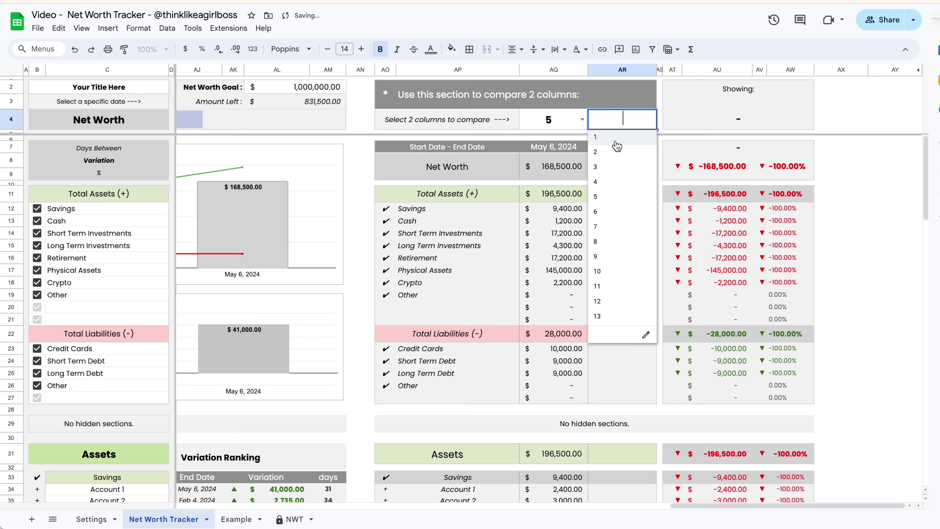
{"action": "left_click", "coordinate": [615, 143]}
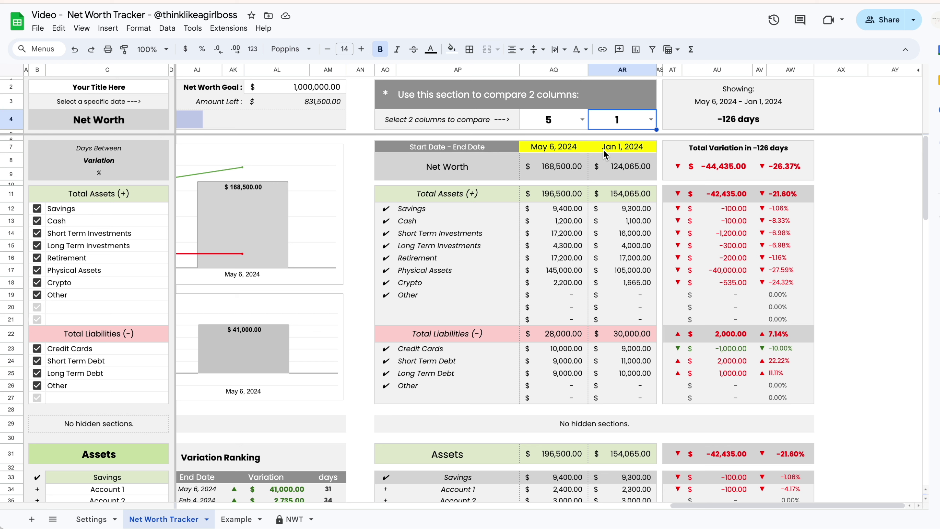
Step: Set the first comparison column to 2 and the second to 3, changing the second one to 4
{"action": "left_click", "coordinate": [582, 119]}
{"action": "left_click", "coordinate": [548, 152]}
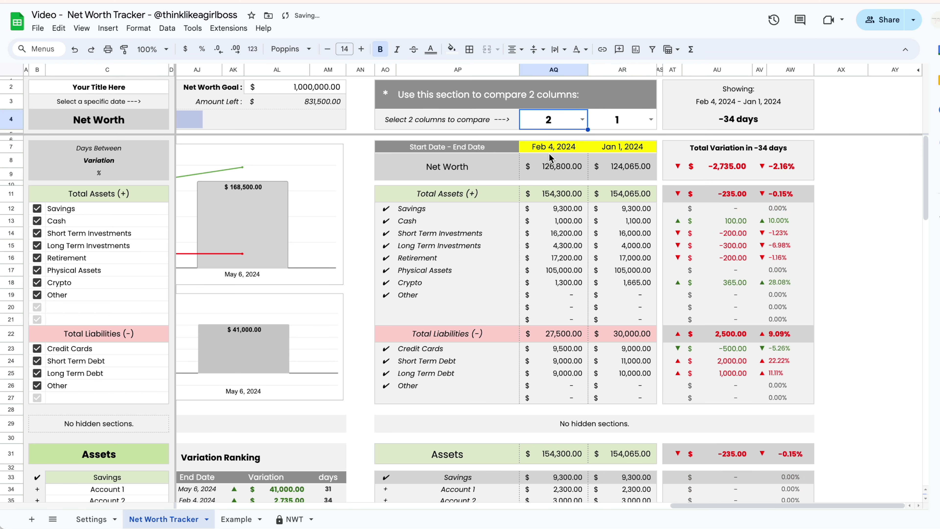
{"action": "left_click", "coordinate": [652, 119]}
{"action": "left_click", "coordinate": [622, 165]}
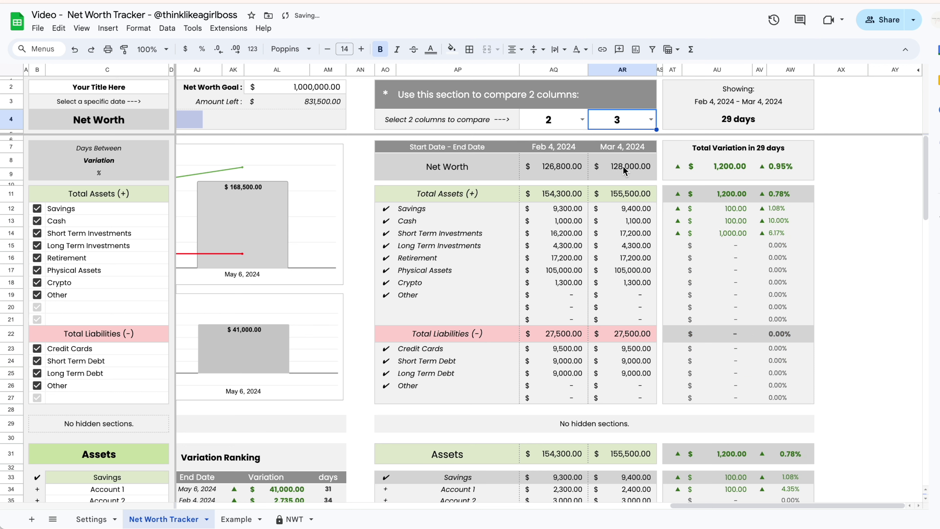
{"action": "left_click", "coordinate": [650, 120]}
{"action": "left_click", "coordinate": [623, 178]}
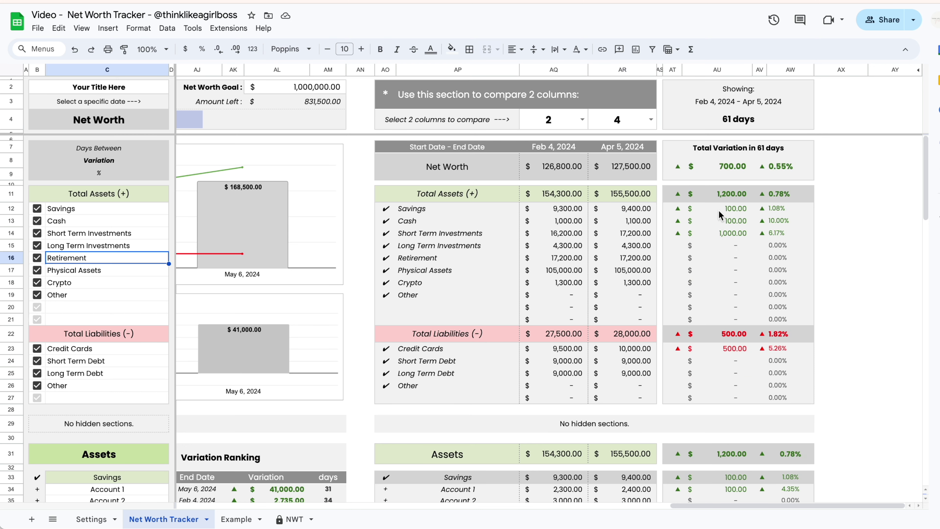
Step: Exclude the Retirement category from Total Assets and include it again
{"action": "scroll", "coordinate": [560, 202], "scroll_direction": "left", "scroll_amount": 10}
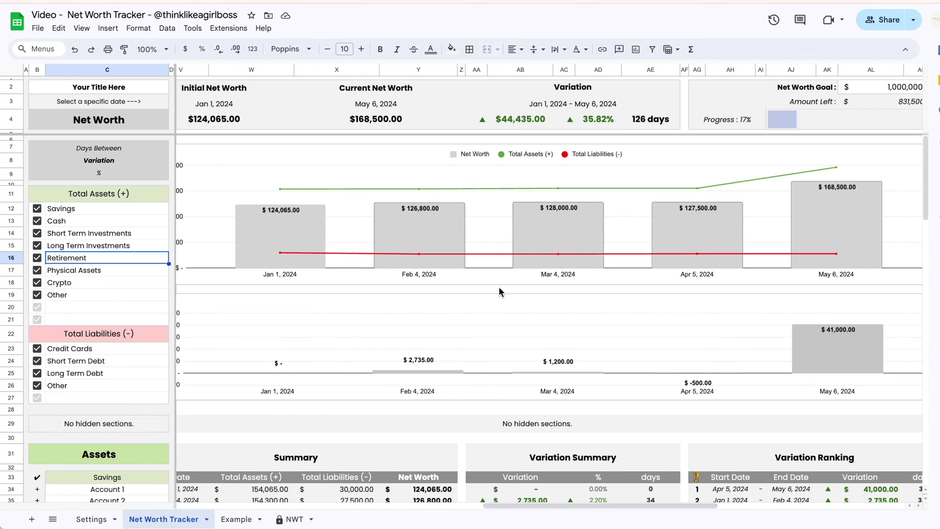
{"action": "scroll", "coordinate": [470, 288], "scroll_direction": "down", "scroll_amount": 5}
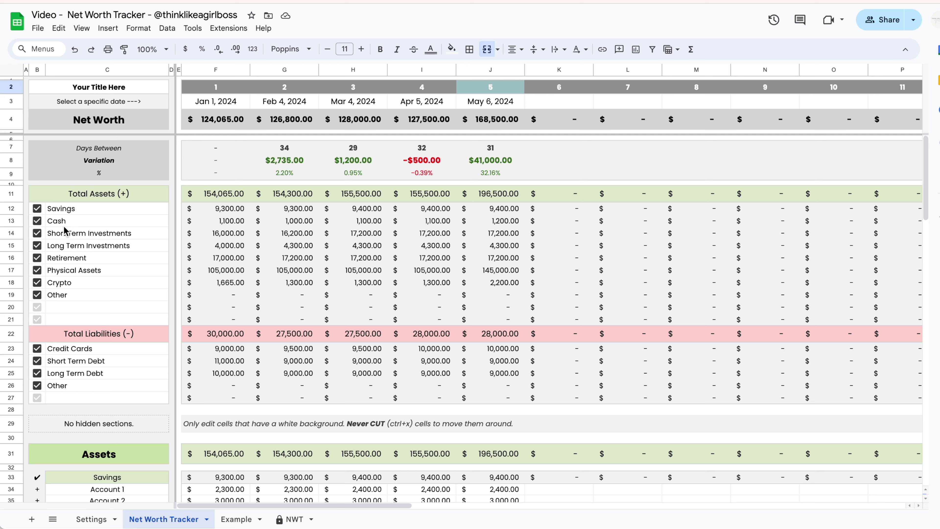
{"action": "left_click", "coordinate": [37, 258]}
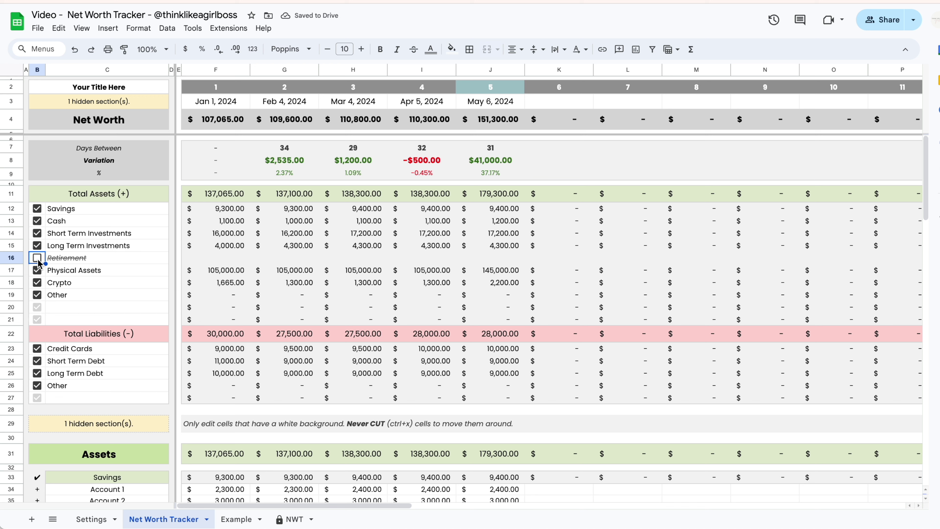
{"action": "left_click", "coordinate": [37, 258]}
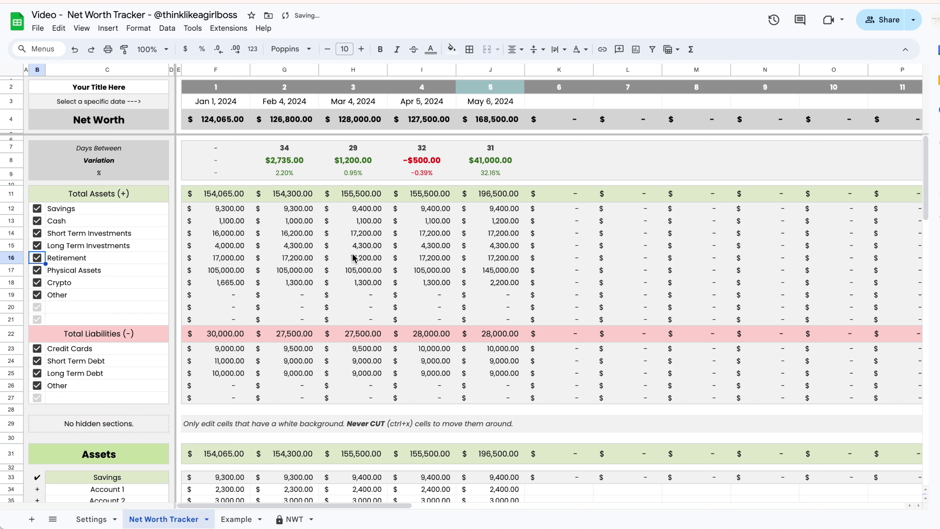
Step: Exclude the Physical Assets category from Total Assets and review the charts, summary tables and column comparison without it
{"action": "left_click", "coordinate": [37, 271]}
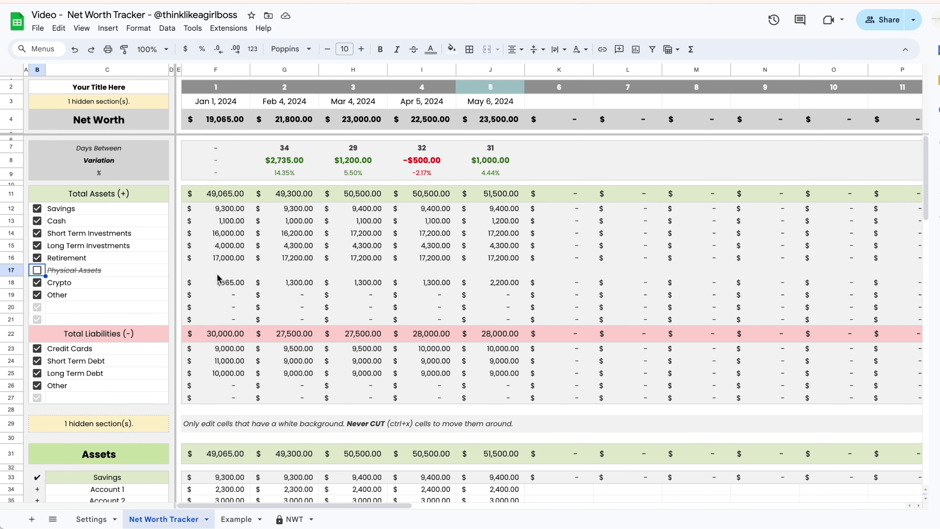
{"action": "scroll", "coordinate": [598, 196], "scroll_direction": "right", "scroll_amount": 10}
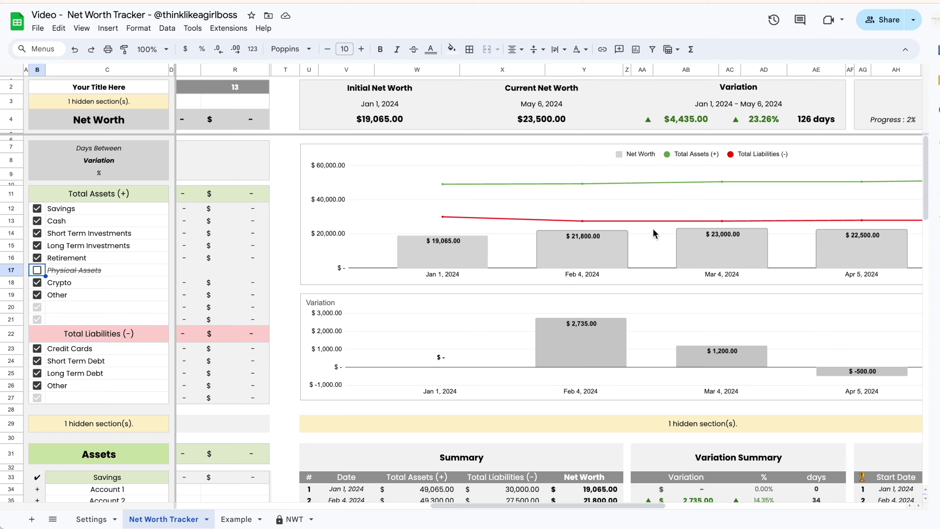
{"action": "scroll", "coordinate": [596, 191], "scroll_direction": "down", "scroll_amount": 6}
{"action": "scroll", "coordinate": [607, 301], "scroll_direction": "right", "scroll_amount": 10}
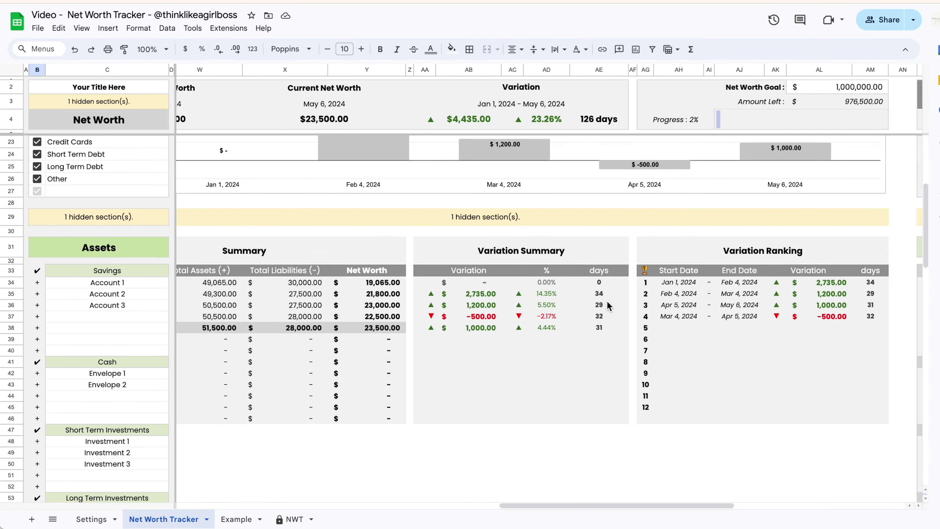
{"action": "scroll", "coordinate": [609, 306], "scroll_direction": "up", "scroll_amount": 4}
{"action": "scroll", "coordinate": [607, 300], "scroll_direction": "up", "scroll_amount": 3}
{"action": "scroll", "coordinate": [519, 259], "scroll_direction": "right", "scroll_amount": 4}
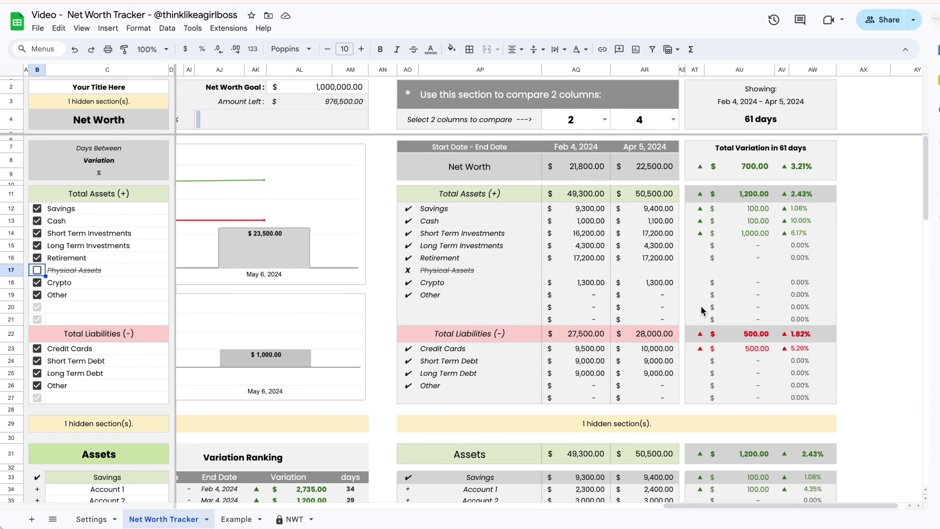
{"action": "scroll", "coordinate": [518, 293], "scroll_direction": "right", "scroll_amount": 1}
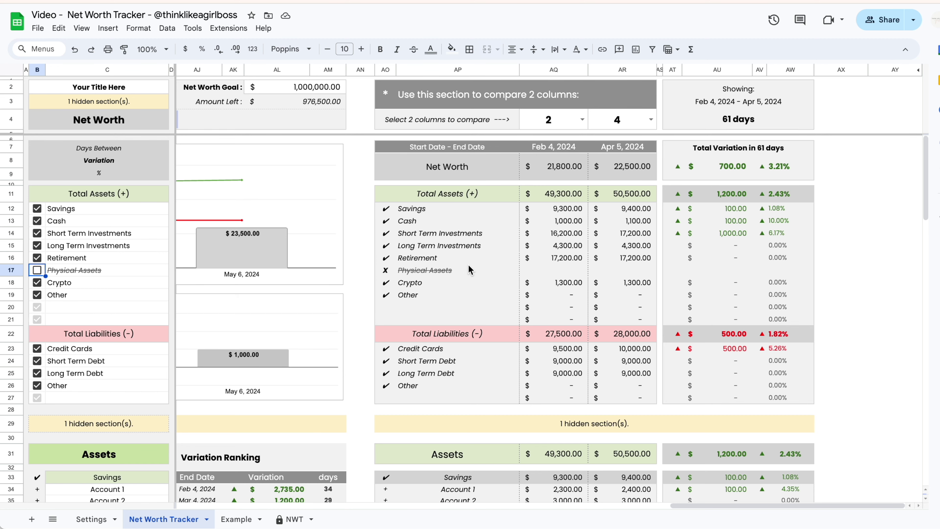
Step: Examine the excluded Physical Assets section with its House and Car rows in the detailed Assets list
{"action": "scroll", "coordinate": [566, 268], "scroll_direction": "down", "scroll_amount": 7}
{"action": "scroll", "coordinate": [566, 267], "scroll_direction": "left", "scroll_amount": 10}
{"action": "scroll", "coordinate": [566, 267], "scroll_direction": "down", "scroll_amount": 10}
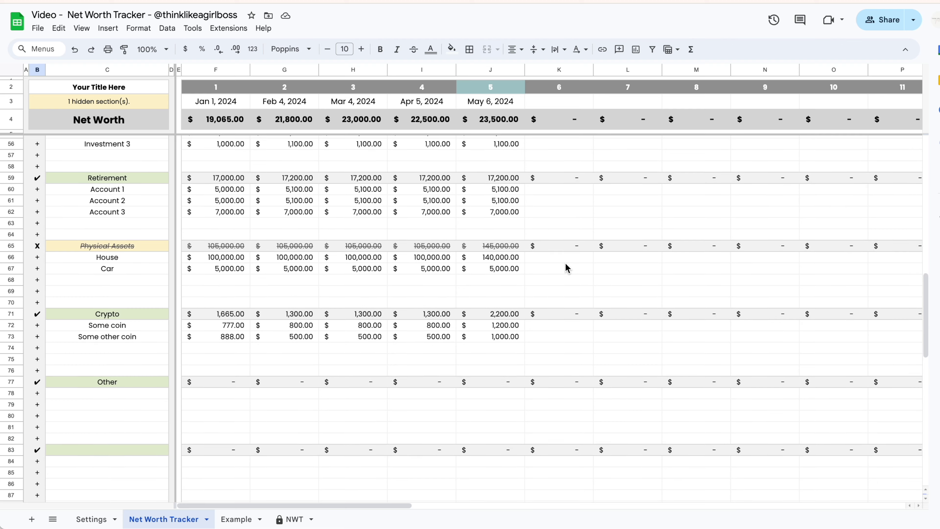
{"action": "left_click", "coordinate": [116, 258]}
{"action": "left_click", "coordinate": [113, 270]}
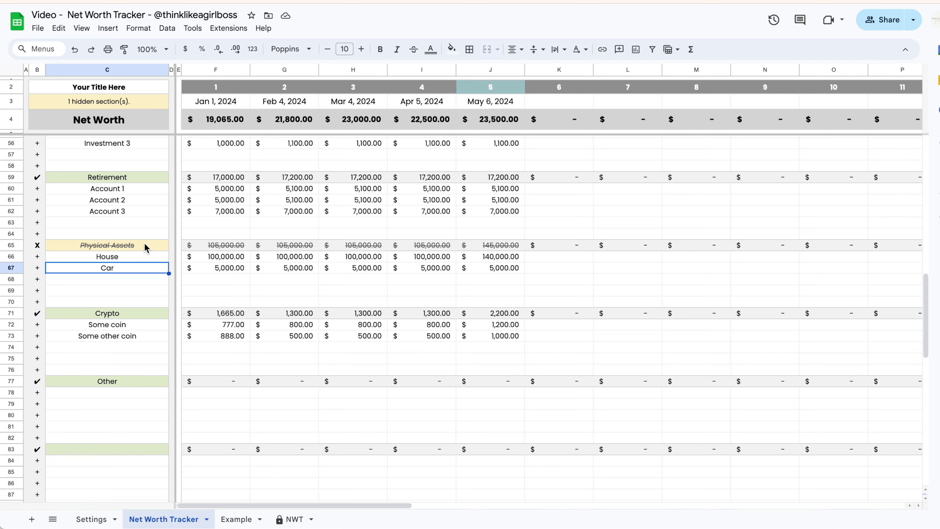
{"action": "scroll", "coordinate": [400, 333], "scroll_direction": "up", "scroll_amount": 12}
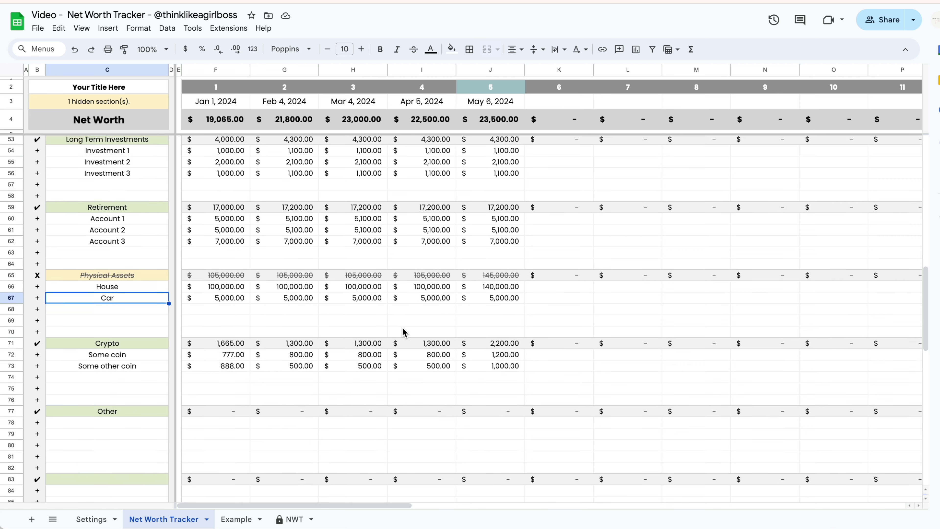
{"action": "scroll", "coordinate": [115, 179], "scroll_direction": "up", "scroll_amount": 4}
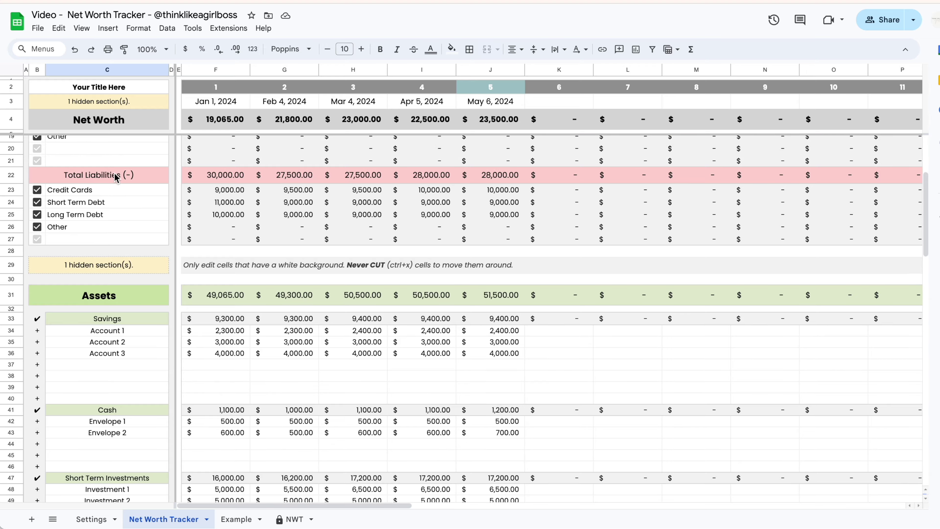
Step: Check the hidden section indicators below the liabilities and in the section that compares two columns
{"action": "scroll", "coordinate": [326, 296], "scroll_direction": "down", "scroll_amount": 20}
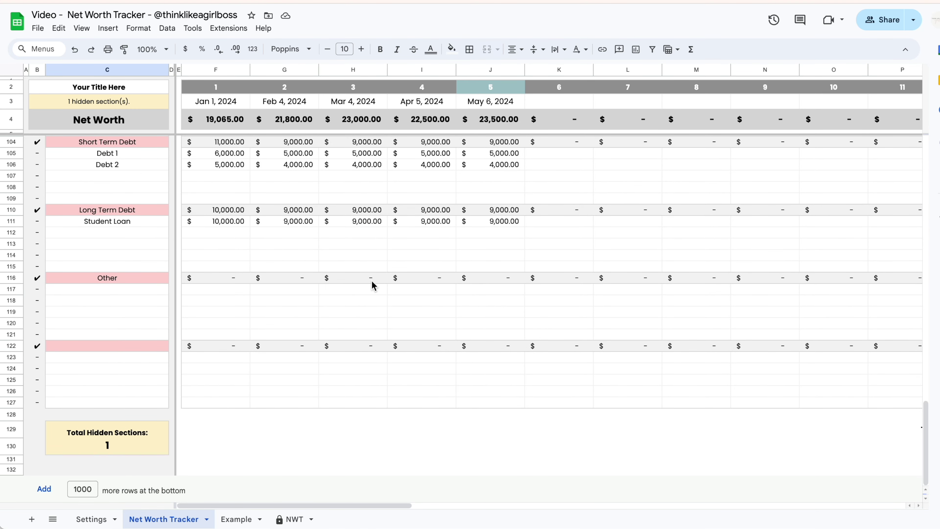
{"action": "scroll", "coordinate": [373, 285], "scroll_direction": "up", "scroll_amount": 20}
{"action": "scroll", "coordinate": [513, 348], "scroll_direction": "right", "scroll_amount": 20}
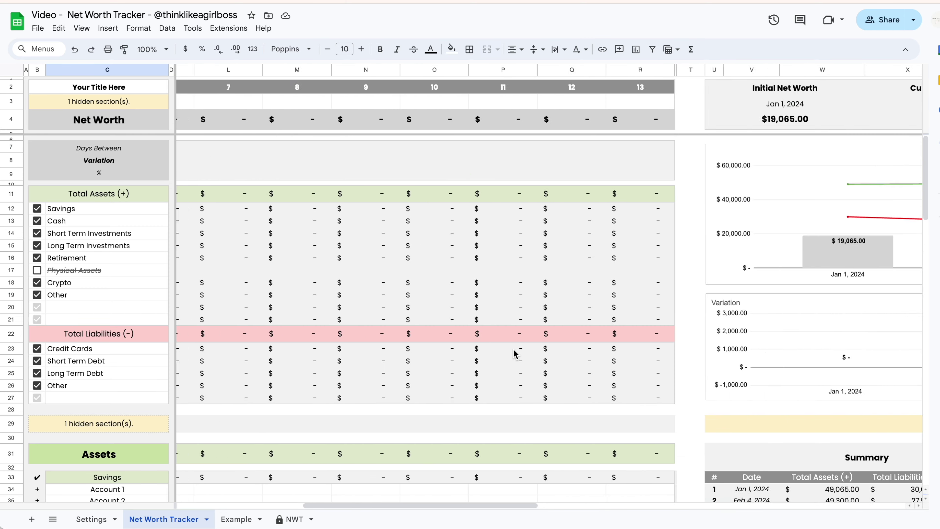
{"action": "scroll", "coordinate": [666, 419], "scroll_direction": "right", "scroll_amount": 5}
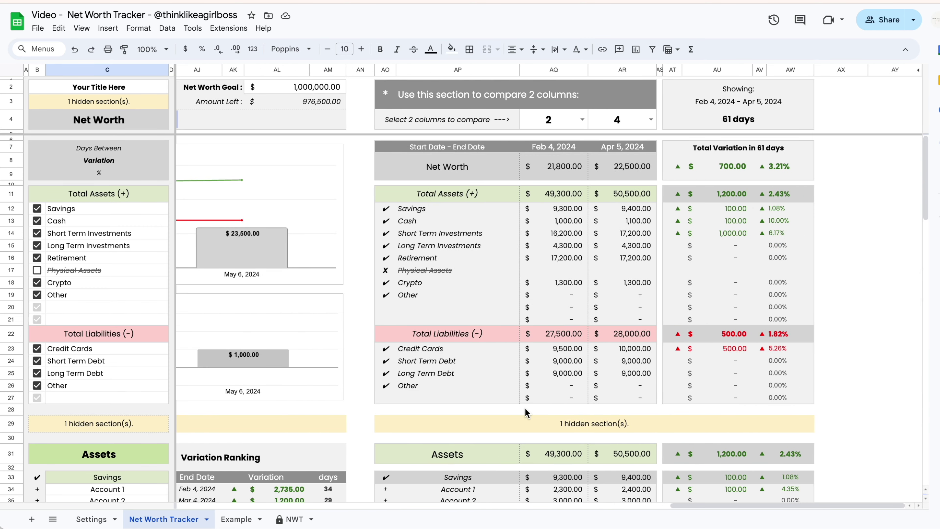
{"action": "scroll", "coordinate": [470, 263], "scroll_direction": "down", "scroll_amount": 12}
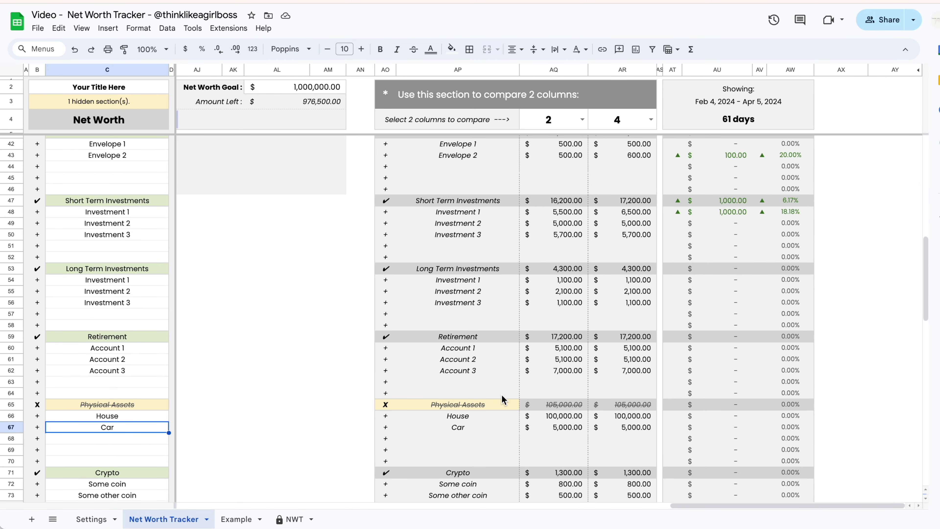
Step: Exclude the Crypto category from Total Assets and review the date columns, charts and summary tables without it
{"action": "scroll", "coordinate": [325, 321], "scroll_direction": "down", "scroll_amount": 2}
{"action": "scroll", "coordinate": [201, 233], "scroll_direction": "up", "scroll_amount": 14}
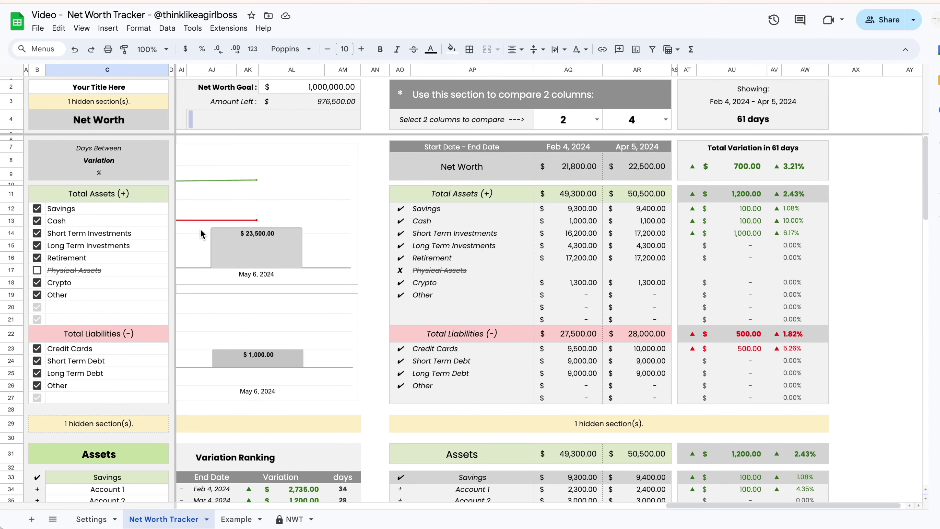
{"action": "left_click", "coordinate": [37, 283]}
{"action": "scroll", "coordinate": [525, 335], "scroll_direction": "left", "scroll_amount": 15}
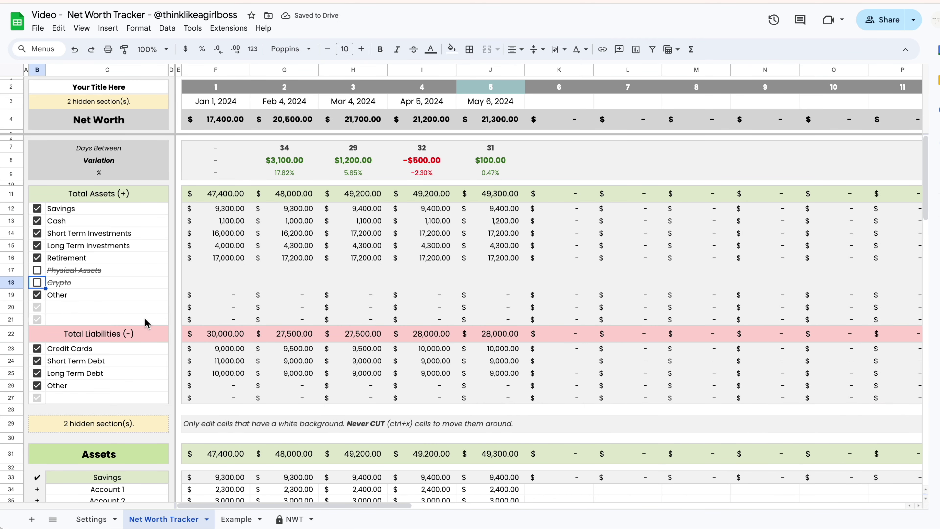
{"action": "scroll", "coordinate": [485, 289], "scroll_direction": "right", "scroll_amount": 10}
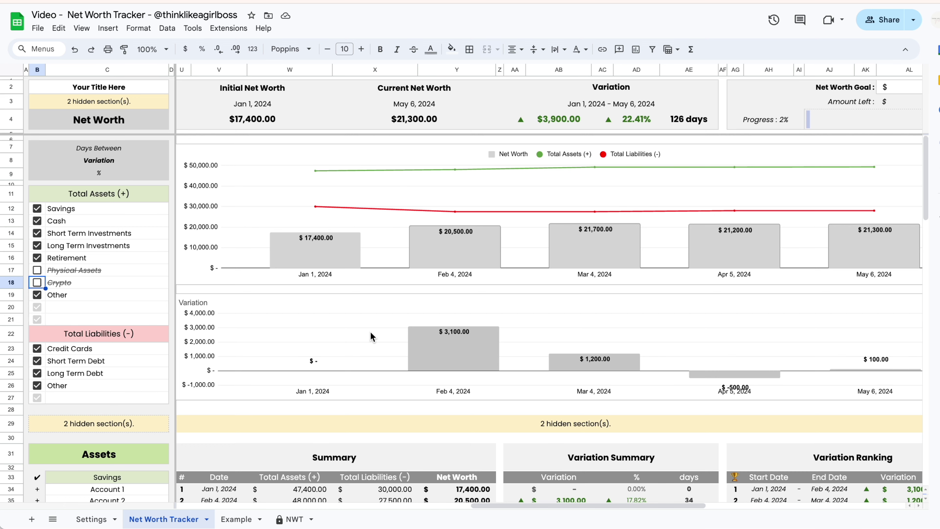
{"action": "scroll", "coordinate": [553, 291], "scroll_direction": "down", "scroll_amount": 2}
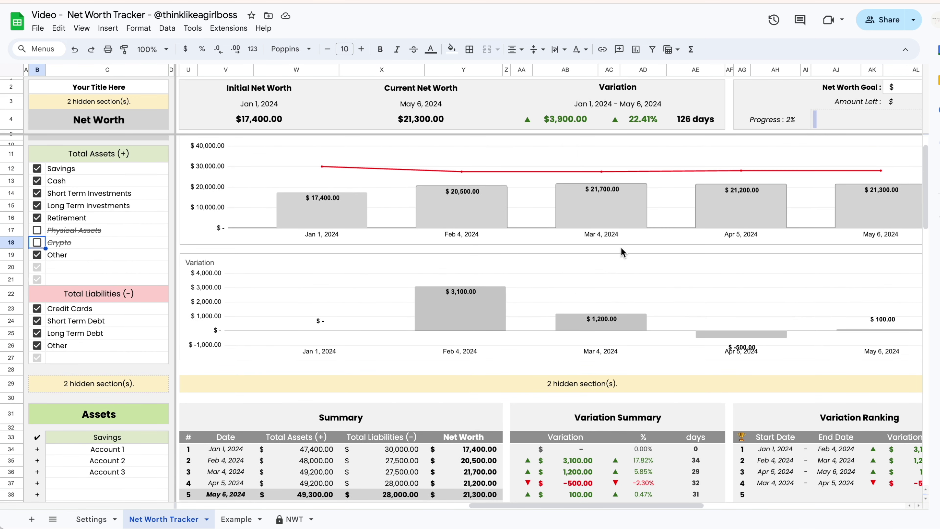
Step: Exclude every named Total Assets category except Savings
{"action": "left_click", "coordinate": [37, 218]}
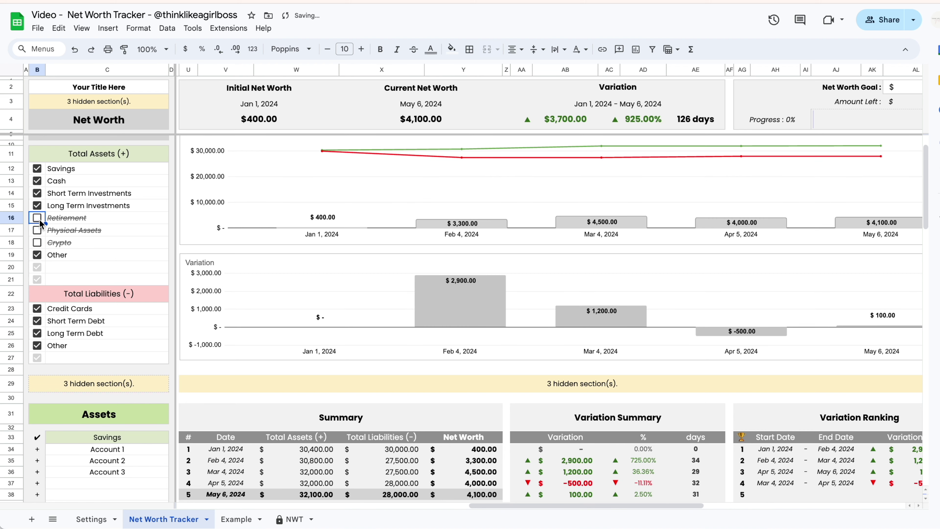
{"action": "left_click", "coordinate": [37, 205]}
{"action": "left_click_drag", "start_coordinate": [42, 169], "coordinate": [43, 259]}
{"action": "key", "text": "space"}
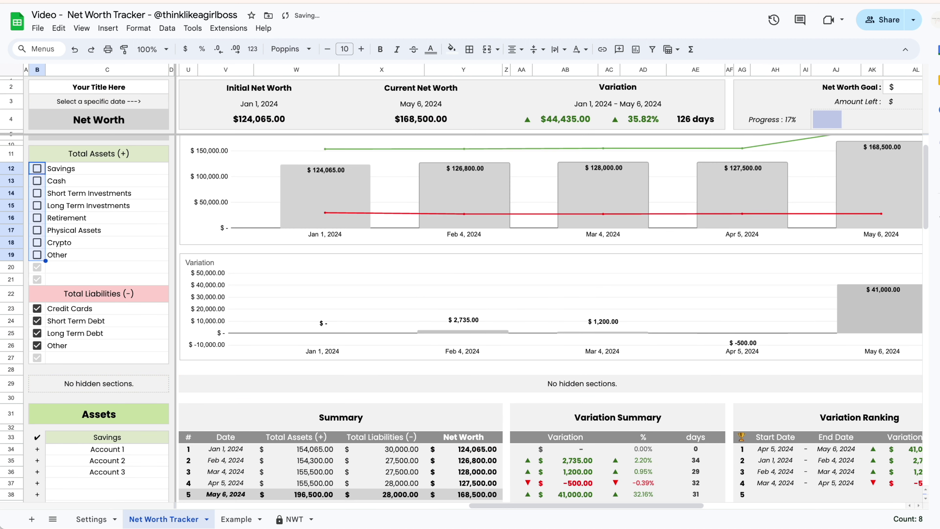
{"action": "key", "text": "space"}
{"action": "left_click", "coordinate": [37, 169]}
Step: Exclude all Total Liabilities categories and review the detailed Assets and Liabilities lists
{"action": "left_click_drag", "start_coordinate": [43, 314], "coordinate": [43, 358]}
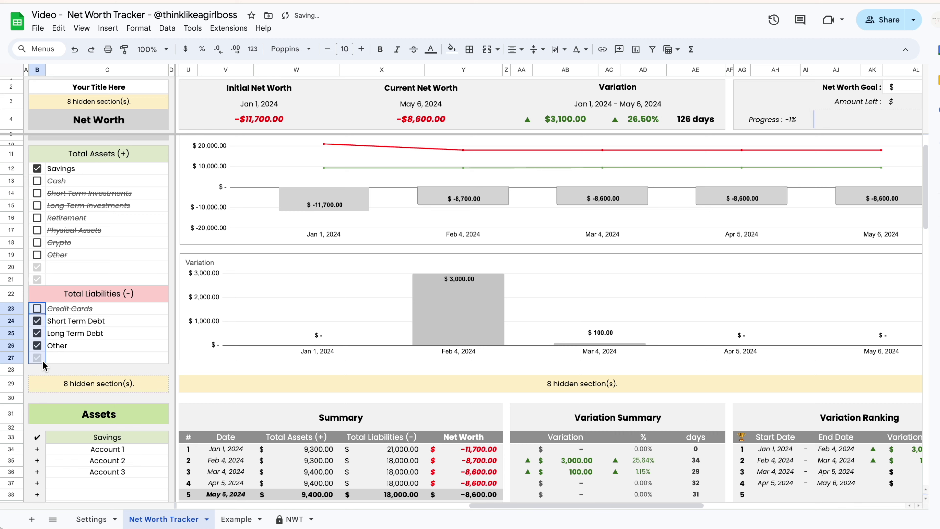
{"action": "key", "text": "space"}
{"action": "scroll", "coordinate": [667, 313], "scroll_direction": "up", "scroll_amount": 2}
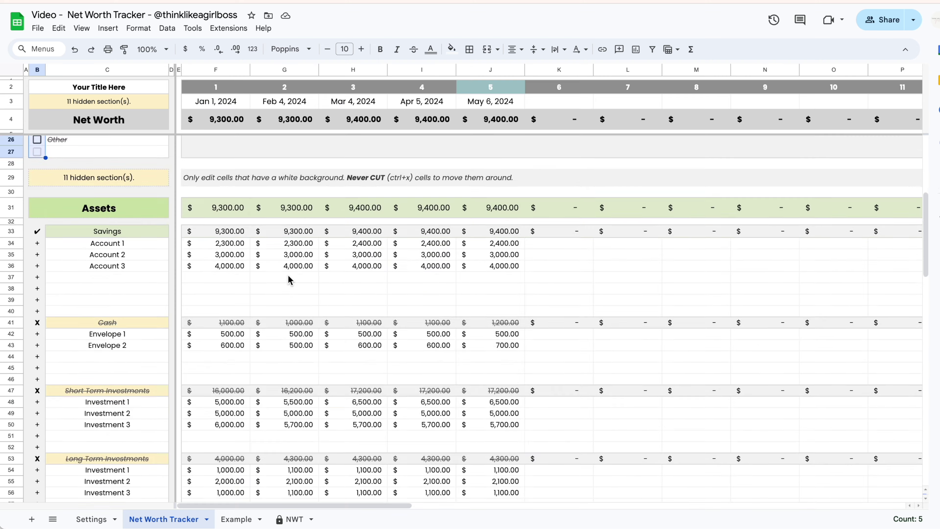
{"action": "scroll", "coordinate": [288, 277], "scroll_direction": "down", "scroll_amount": 3}
{"action": "scroll", "coordinate": [124, 330], "scroll_direction": "down", "scroll_amount": 18}
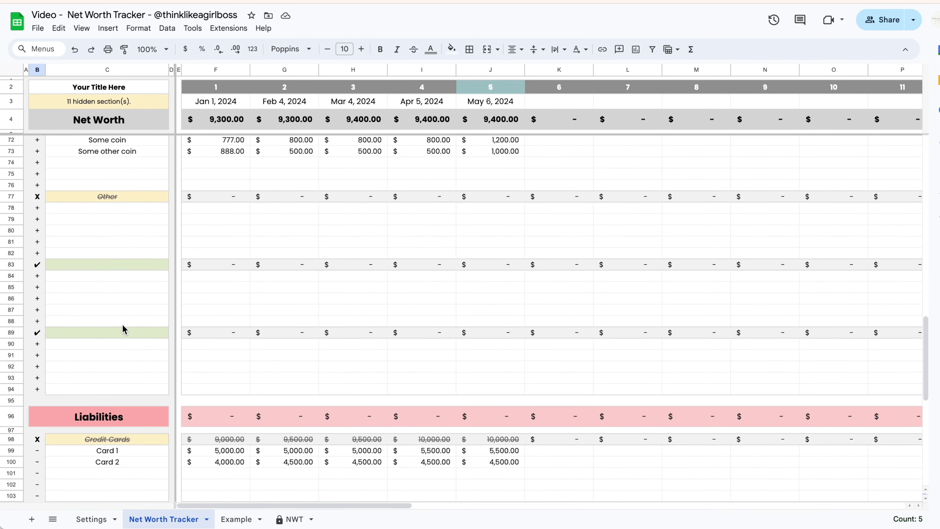
{"action": "scroll", "coordinate": [119, 259], "scroll_direction": "up", "scroll_amount": 18}
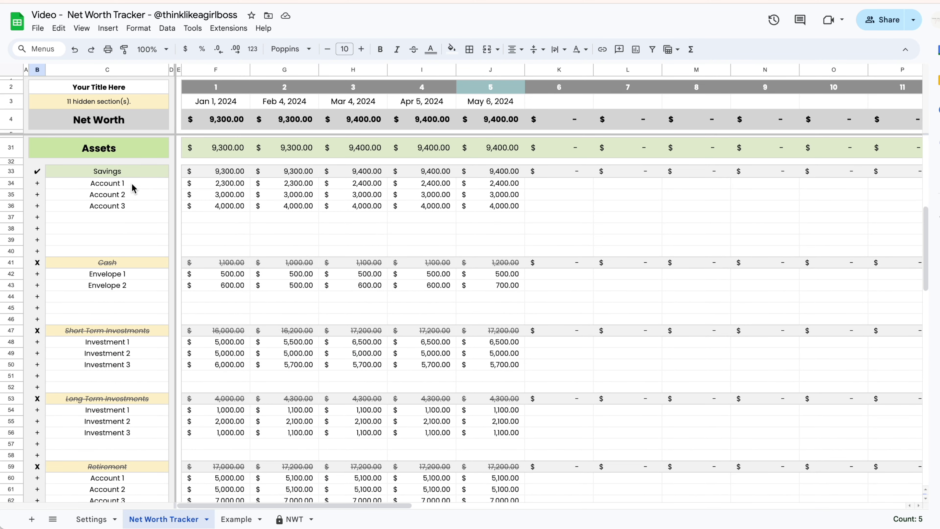
{"action": "scroll", "coordinate": [257, 252], "scroll_direction": "up", "scroll_amount": 8}
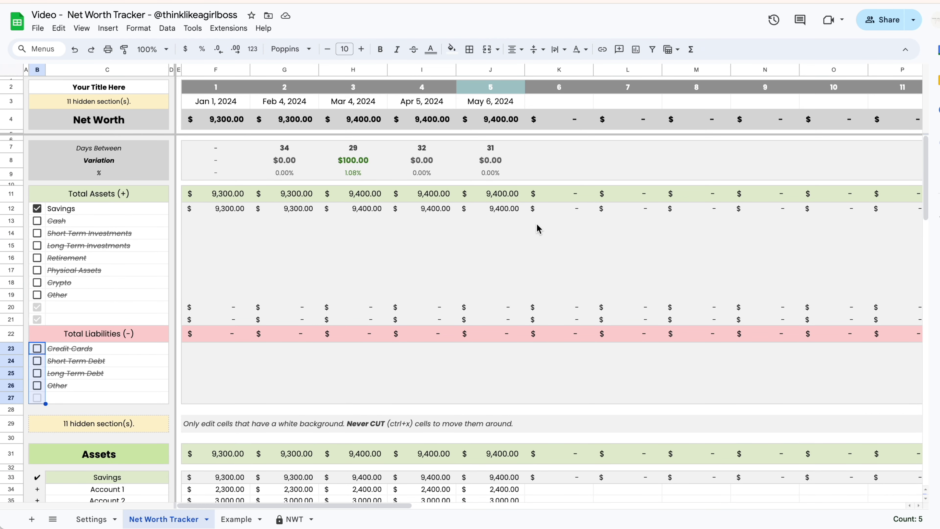
Step: Exclude the two unnamed Total Assets categories and review the net worth and variation charts for Savings alone
{"action": "left_click", "coordinate": [39, 309]}
{"action": "left_click", "coordinate": [39, 317]}
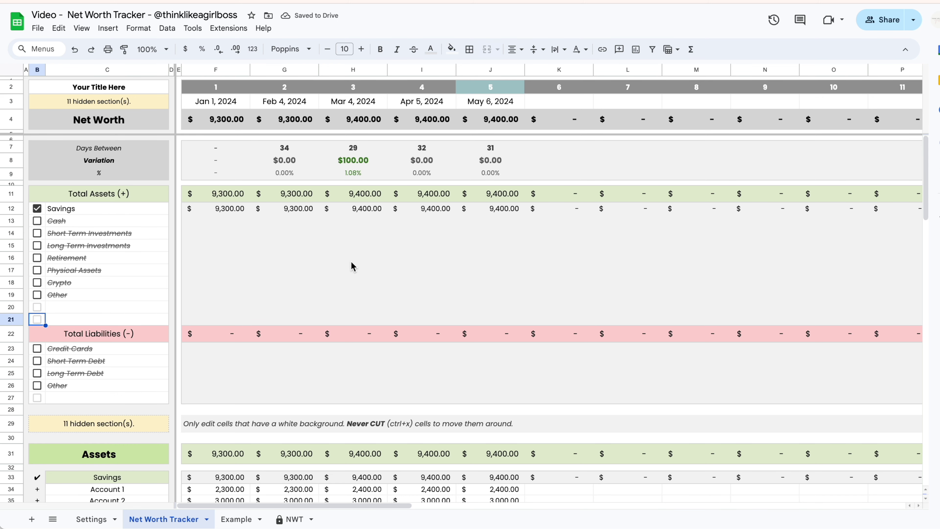
{"action": "scroll", "coordinate": [449, 287], "scroll_direction": "right", "scroll_amount": 15}
{"action": "scroll", "coordinate": [449, 287], "scroll_direction": "right", "scroll_amount": 5}
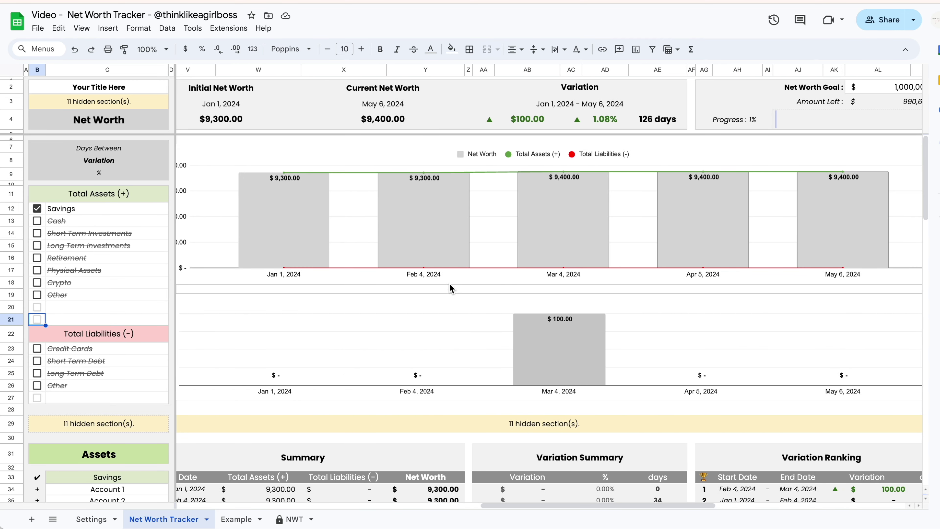
{"action": "scroll", "coordinate": [468, 153], "scroll_direction": "left", "scroll_amount": 1}
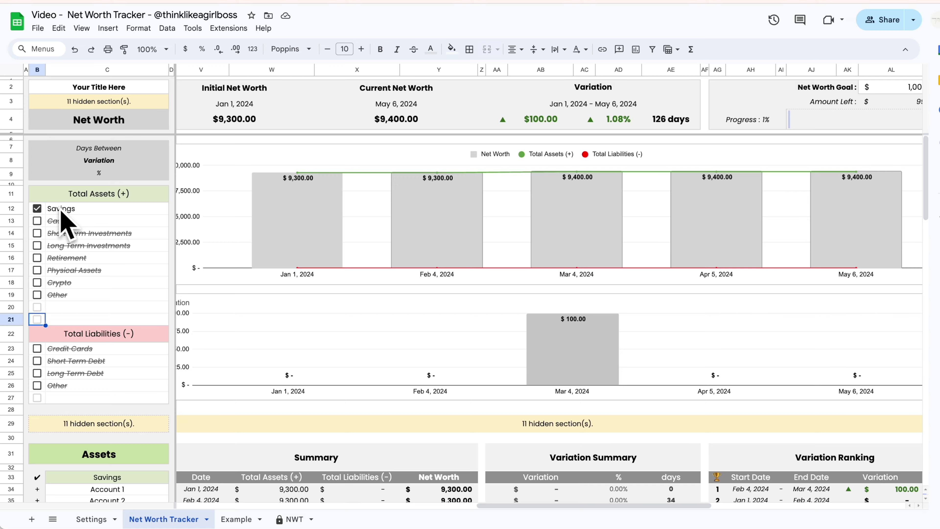
Step: Examine the Variation Ranking and the comparison of columns 2 and 4 with only Savings included
{"action": "scroll", "coordinate": [488, 240], "scroll_direction": "down", "scroll_amount": 5}
{"action": "scroll", "coordinate": [592, 398], "scroll_direction": "right", "scroll_amount": 3}
{"action": "scroll", "coordinate": [592, 398], "scroll_direction": "right", "scroll_amount": 5}
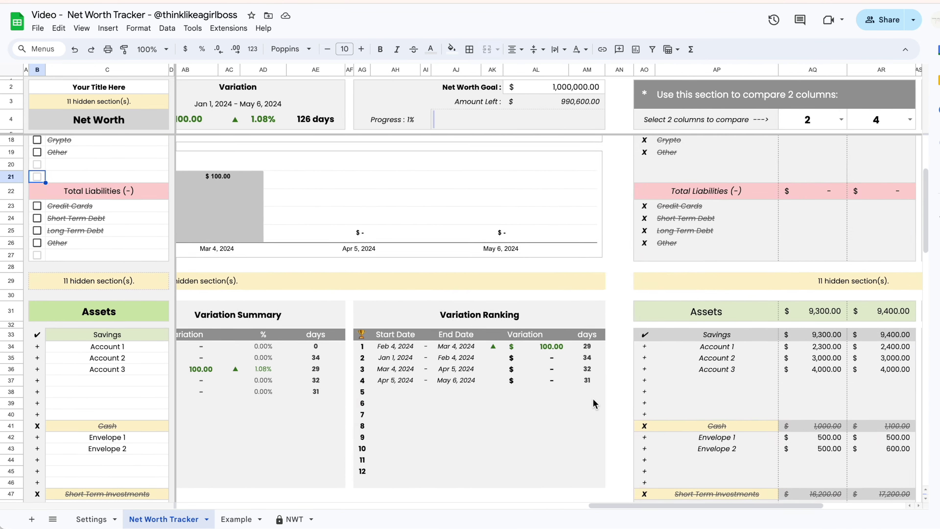
{"action": "scroll", "coordinate": [592, 398], "scroll_direction": "up", "scroll_amount": 5}
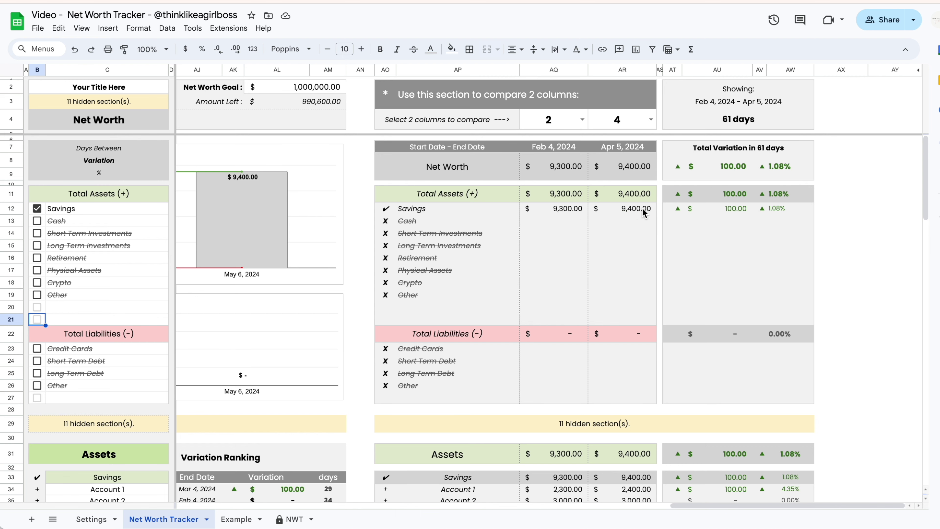
{"action": "scroll", "coordinate": [644, 208], "scroll_direction": "down", "scroll_amount": 5}
{"action": "scroll", "coordinate": [636, 269], "scroll_direction": "down", "scroll_amount": 3}
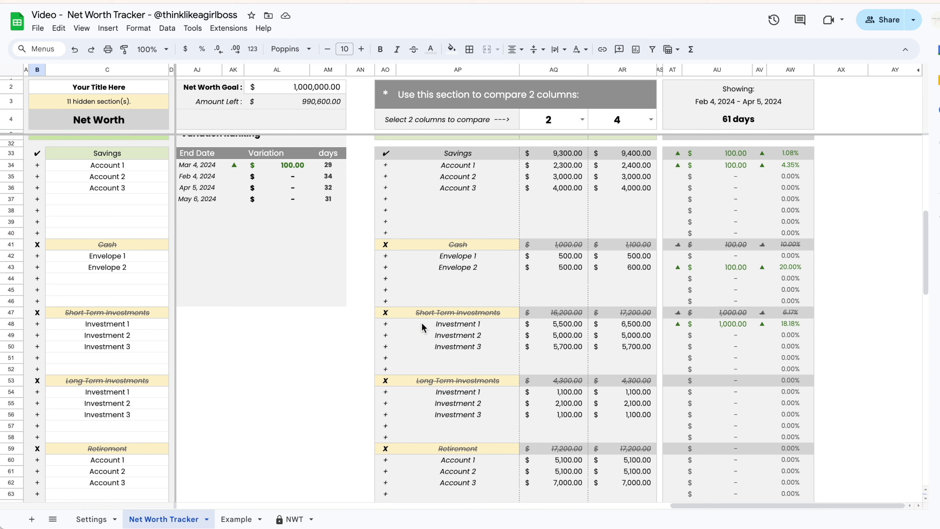
{"action": "scroll", "coordinate": [680, 334], "scroll_direction": "down", "scroll_amount": 5}
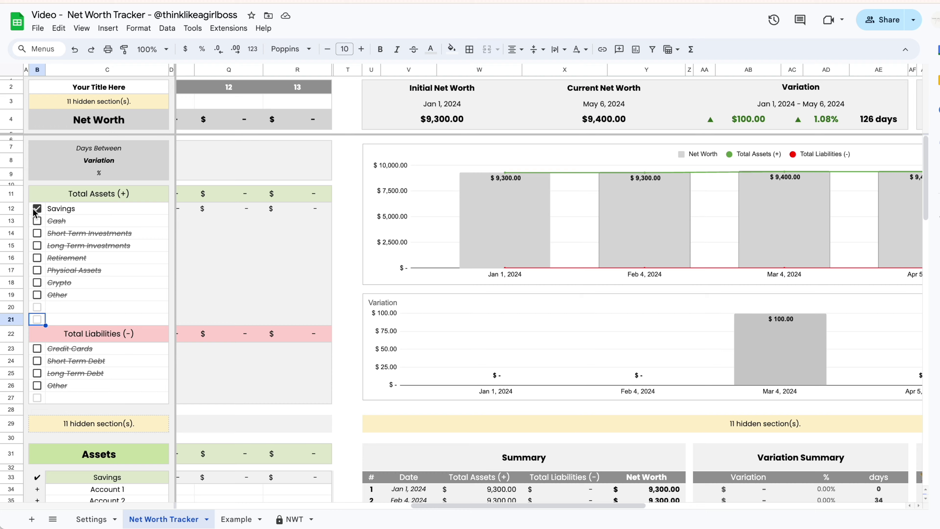
Step: Exclude Savings as well and review the date columns, charts, summary tables and two-column comparison with every category excluded
{"action": "left_click", "coordinate": [37, 209]}
{"action": "scroll", "coordinate": [333, 293], "scroll_direction": "left", "scroll_amount": 10}
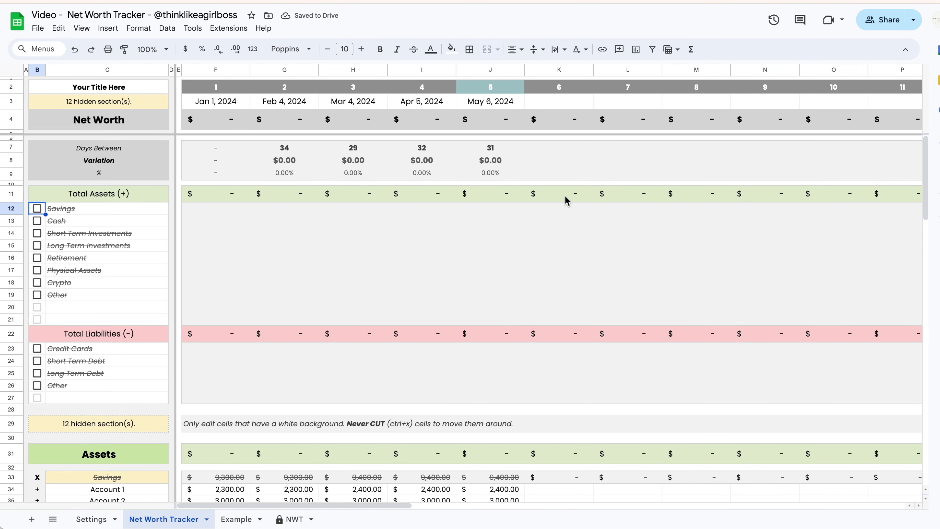
{"action": "scroll", "coordinate": [566, 202], "scroll_direction": "down", "scroll_amount": 6}
{"action": "scroll", "coordinate": [566, 202], "scroll_direction": "up", "scroll_amount": 6}
{"action": "scroll", "coordinate": [560, 311], "scroll_direction": "right", "scroll_amount": 20}
{"action": "scroll", "coordinate": [754, 288], "scroll_direction": "down", "scroll_amount": 5}
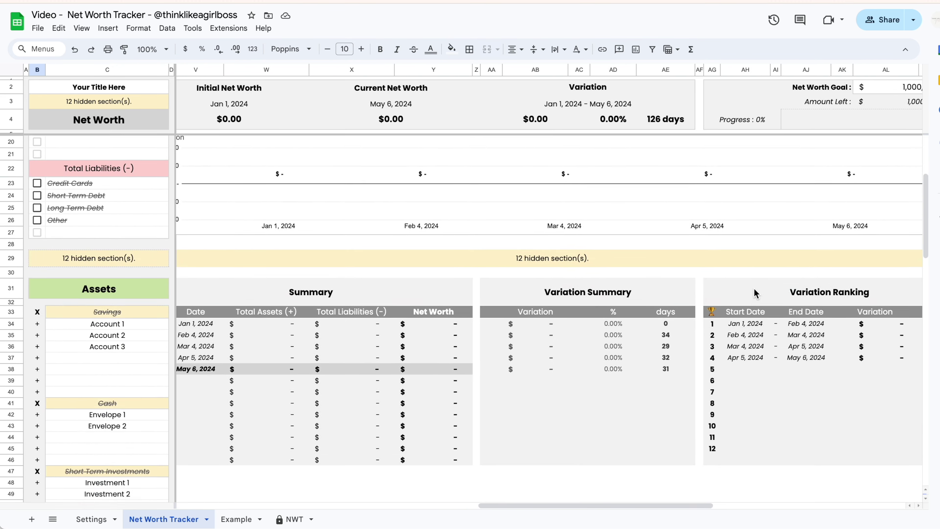
{"action": "scroll", "coordinate": [778, 352], "scroll_direction": "right", "scroll_amount": 8}
{"action": "scroll", "coordinate": [780, 358], "scroll_direction": "up", "scroll_amount": 4}
{"action": "scroll", "coordinate": [779, 357], "scroll_direction": "down", "scroll_amount": 6}
{"action": "scroll", "coordinate": [779, 357], "scroll_direction": "right", "scroll_amount": 5}
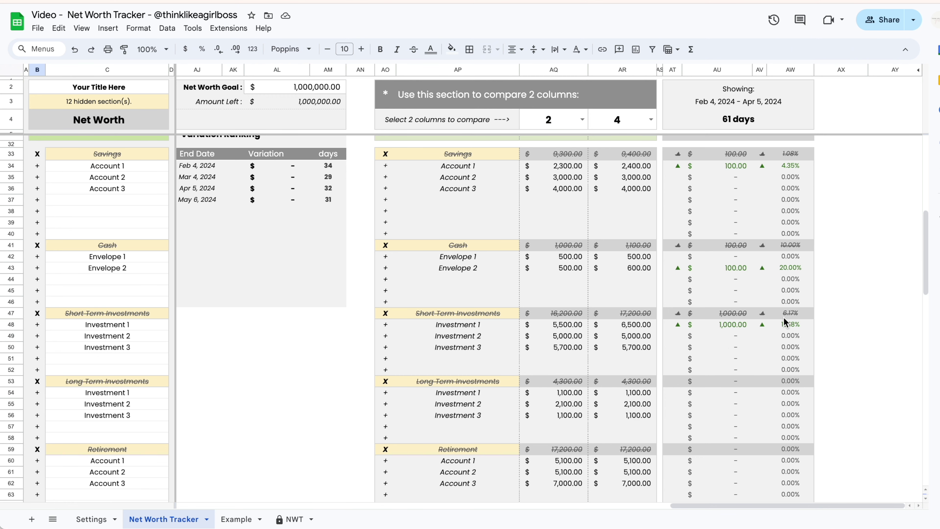
{"action": "scroll", "coordinate": [781, 318], "scroll_direction": "up", "scroll_amount": 9}
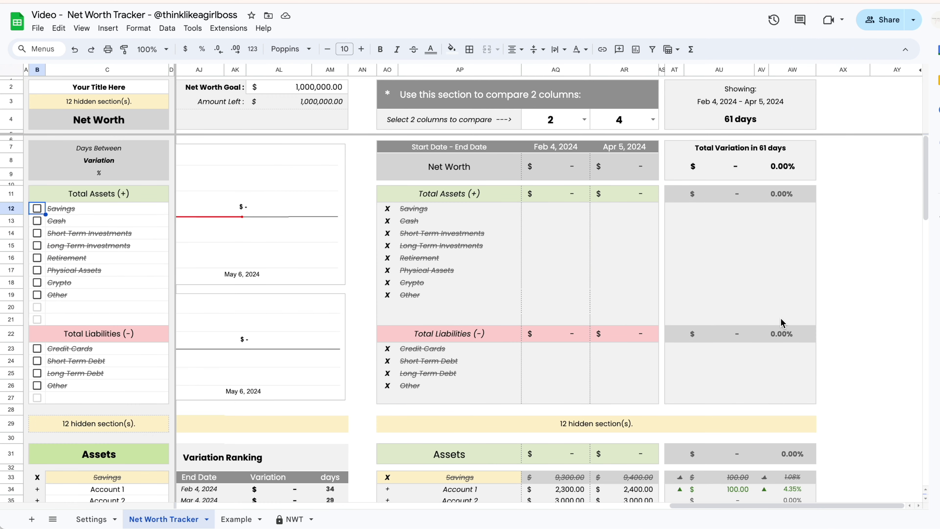
Step: Include all Total Assets and Total Liabilities categories in the totals again
{"action": "scroll", "coordinate": [780, 317], "scroll_direction": "left", "scroll_amount": 10}
{"action": "left_click_drag", "start_coordinate": [45, 211], "coordinate": [44, 399]}
{"action": "key", "text": "space"}
{"action": "key", "text": "space"}
{"action": "left_click", "coordinate": [137, 361]}
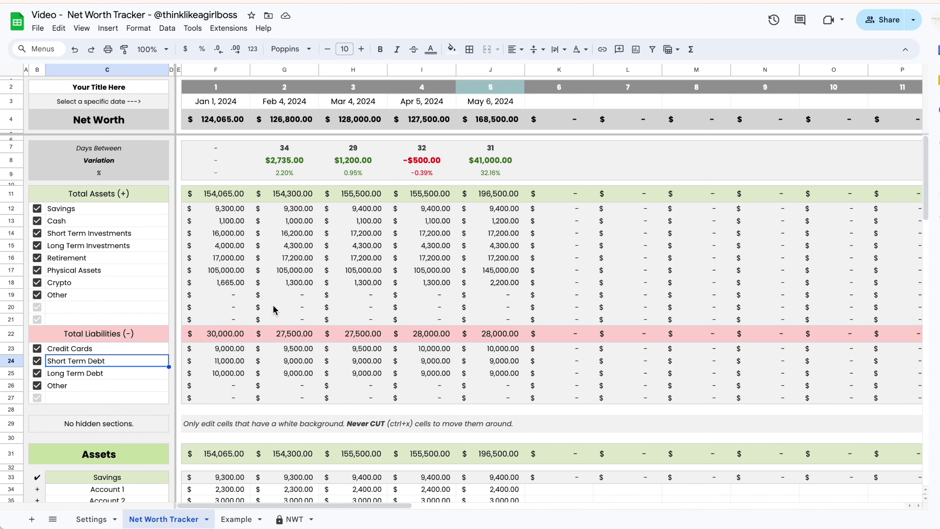
Step: Enter 1,000 for Jan 1, 2024 in the first row of the unnamed asset category below Other
{"action": "scroll", "coordinate": [273, 305], "scroll_direction": "down", "scroll_amount": 20}
{"action": "scroll", "coordinate": [273, 309], "scroll_direction": "up", "scroll_amount": 5}
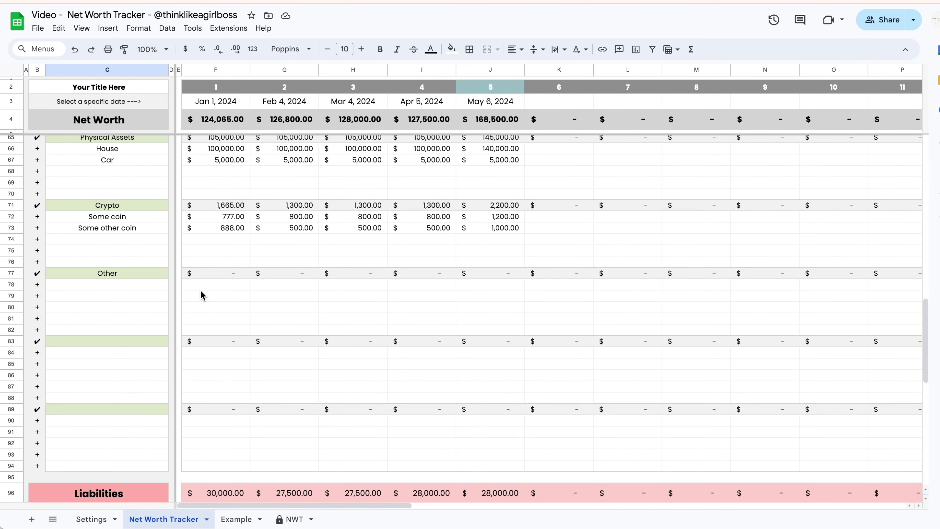
{"action": "left_click", "coordinate": [267, 369]}
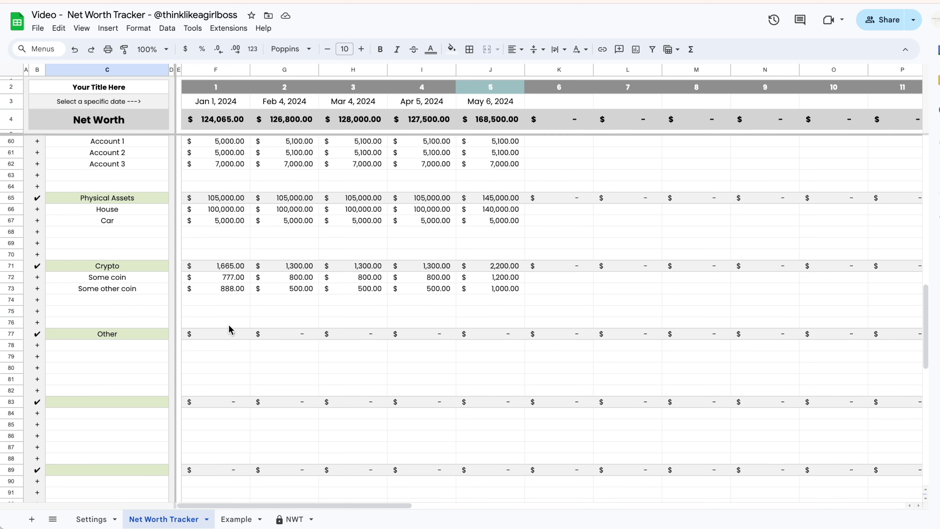
{"action": "scroll", "coordinate": [228, 326], "scroll_direction": "down", "scroll_amount": 2}
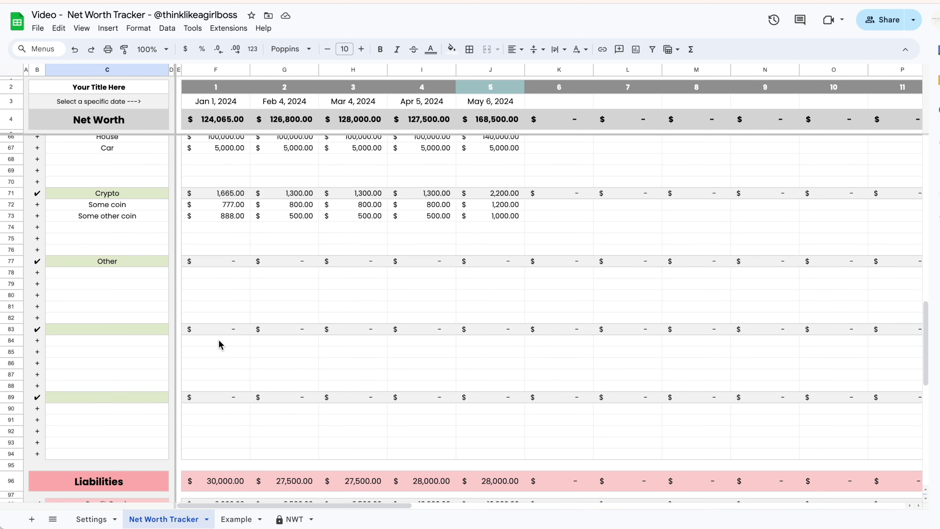
{"action": "left_click", "coordinate": [220, 345]}
{"action": "type", "text": "1,000"}
{"action": "key", "text": "Return"}
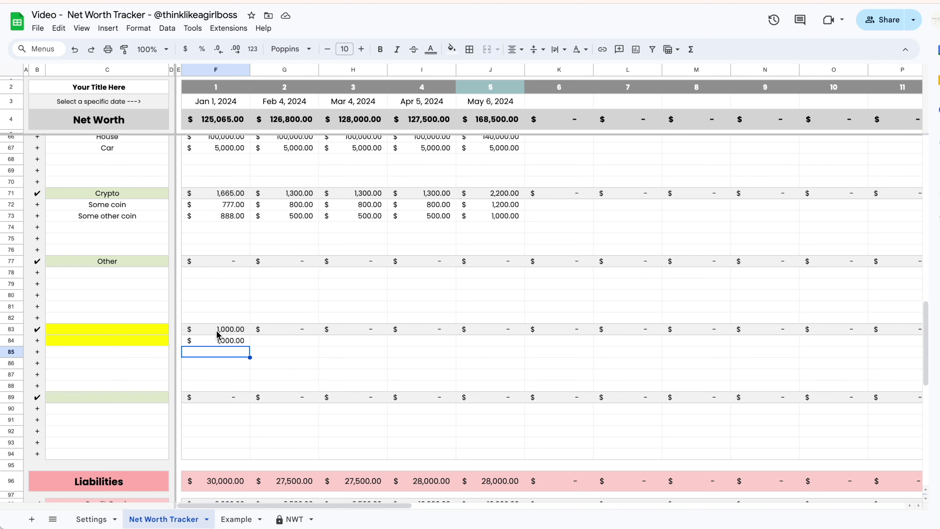
Step: Name the highlighted category in the Total Assets list Category 1
{"action": "scroll", "coordinate": [122, 291], "scroll_direction": "up", "scroll_amount": 15}
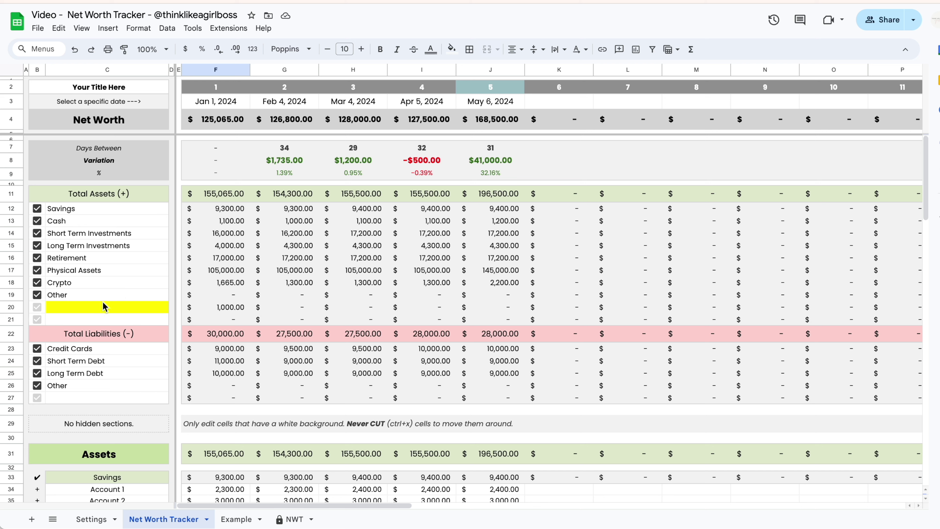
{"action": "left_click", "coordinate": [122, 307]}
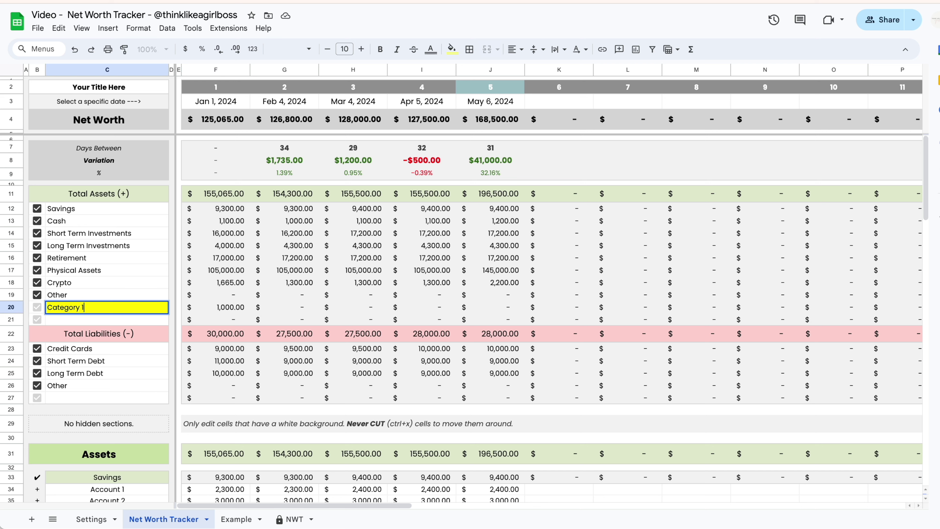
{"action": "type", "text": "Category 1"}
{"action": "key", "text": "Return"}
Step: Name the highlighted item under Category 1 in the detailed Assets list Asset
{"action": "scroll", "coordinate": [246, 331], "scroll_direction": "down", "scroll_amount": 15}
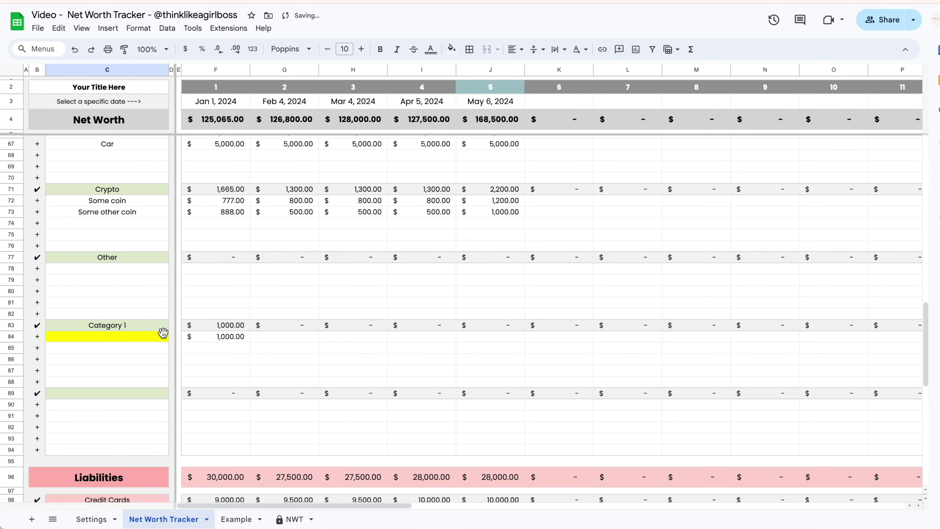
{"action": "left_click", "coordinate": [126, 337]}
{"action": "type", "text": "Asset"}
{"action": "left_click", "coordinate": [368, 361]}
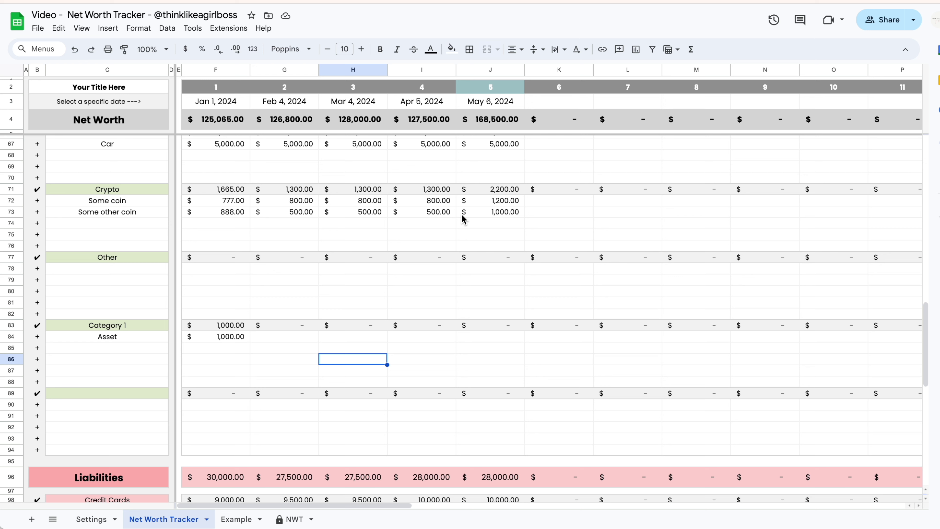
Step: Try clearing the Net Worth totals from Jan 1 to May 6, 2024, and undo the deletion
{"action": "left_click_drag", "start_coordinate": [209, 117], "coordinate": [492, 119]}
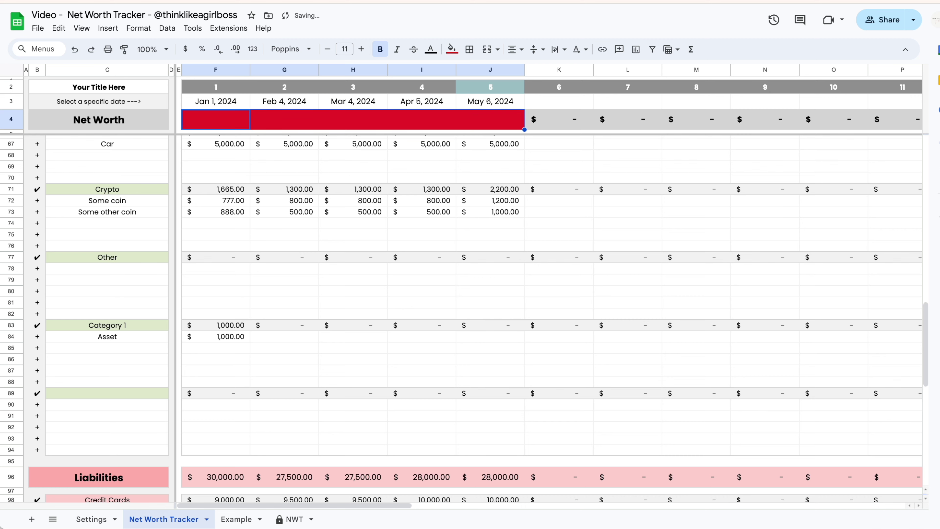
{"action": "key", "text": "super+z"}
{"action": "key", "text": "super+z"}
{"action": "left_click", "coordinate": [445, 227]}
Step: Exclude the Savings category from Total Assets and check its section in the detailed Assets list
{"action": "scroll", "coordinate": [440, 231], "scroll_direction": "up", "scroll_amount": 14}
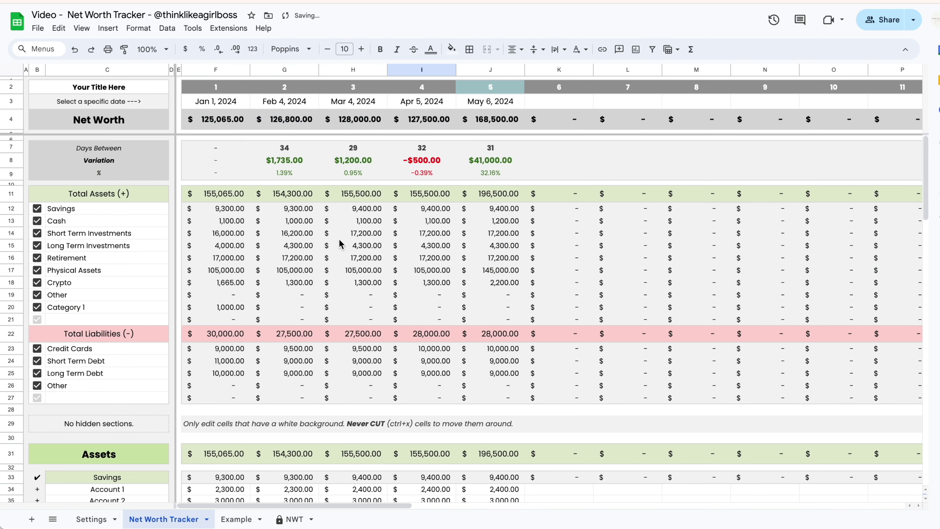
{"action": "left_click", "coordinate": [37, 211]}
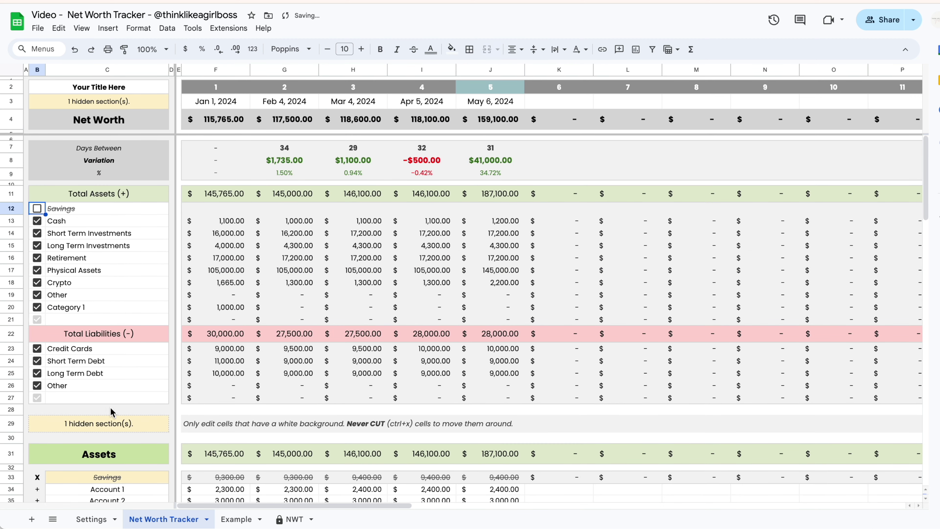
{"action": "scroll", "coordinate": [112, 413], "scroll_direction": "down", "scroll_amount": 5}
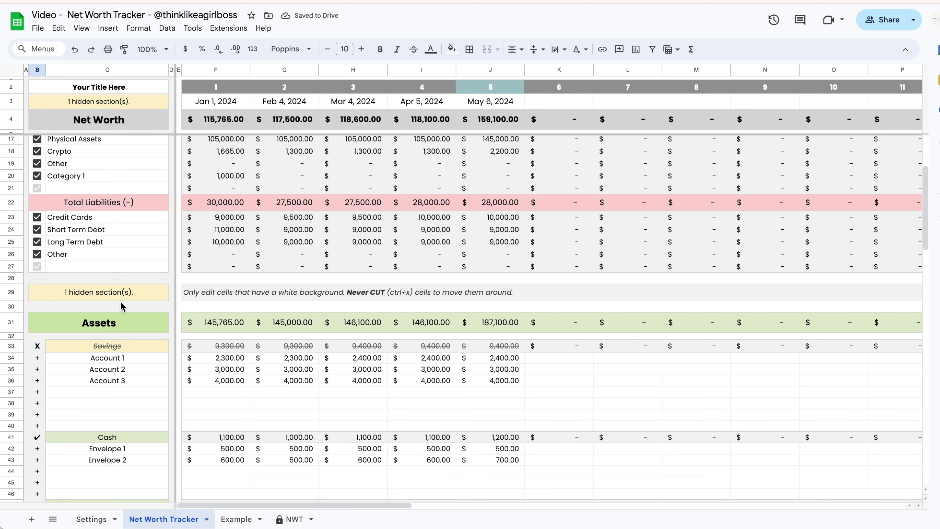
Step: Include the Savings category in Total Assets again
{"action": "scroll", "coordinate": [123, 307], "scroll_direction": "right", "scroll_amount": 10}
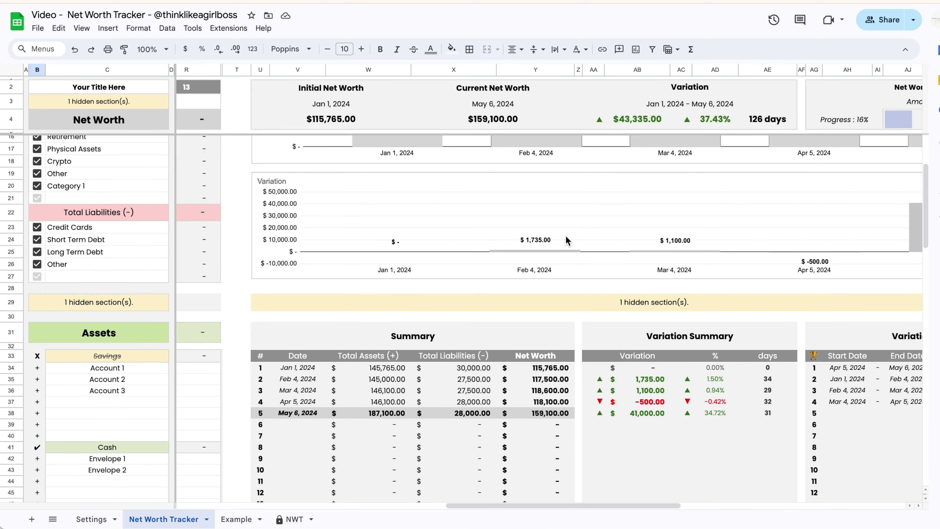
{"action": "left_click", "coordinate": [37, 186]}
{"action": "left_click", "coordinate": [37, 307]}
{"action": "left_click", "coordinate": [37, 209]}
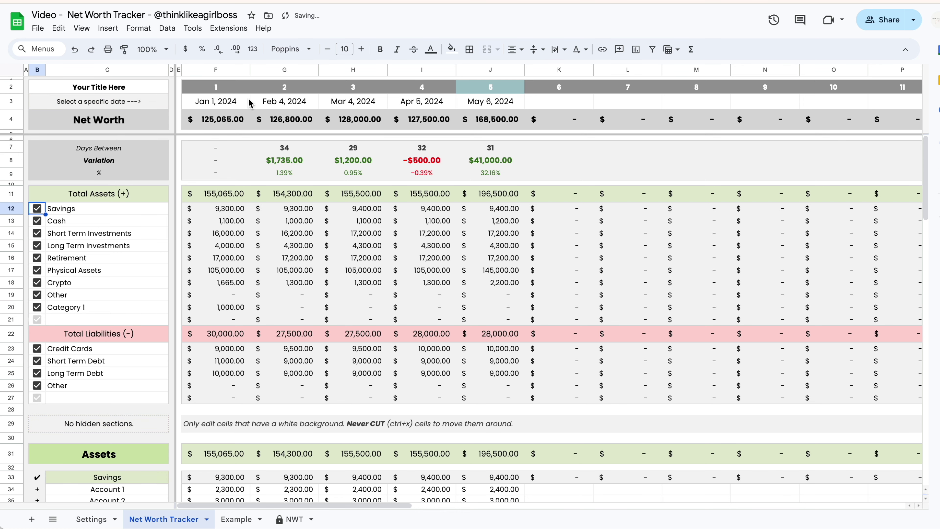
{"action": "scroll", "coordinate": [715, 244], "scroll_direction": "right", "scroll_amount": 5}
{"action": "scroll", "coordinate": [716, 244], "scroll_direction": "left", "scroll_amount": 5}
{"action": "left_click", "coordinate": [490, 282]}
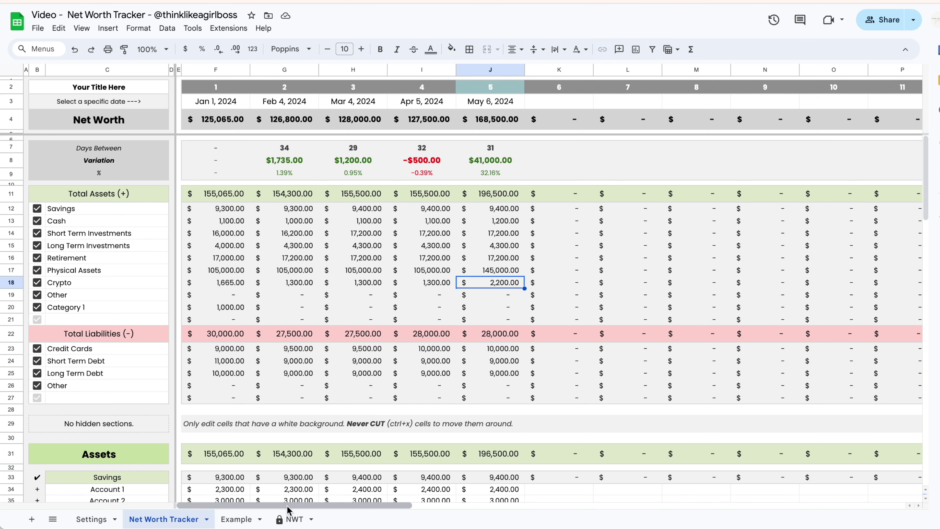
Step: Open the Example sheet and examine the date row across its columns, starting from Jan 4, 2023
{"action": "left_click", "coordinate": [241, 518]}
{"action": "left_click", "coordinate": [228, 104]}
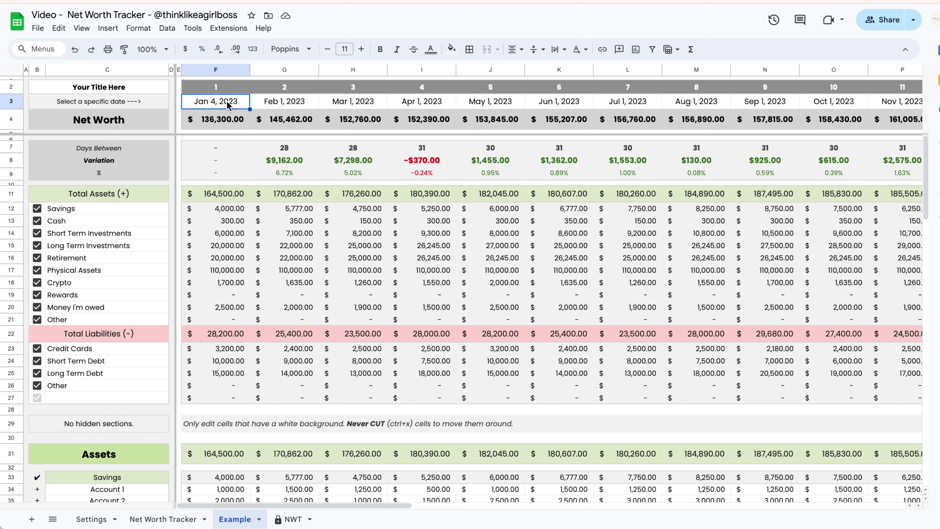
{"action": "left_click", "coordinate": [259, 105]}
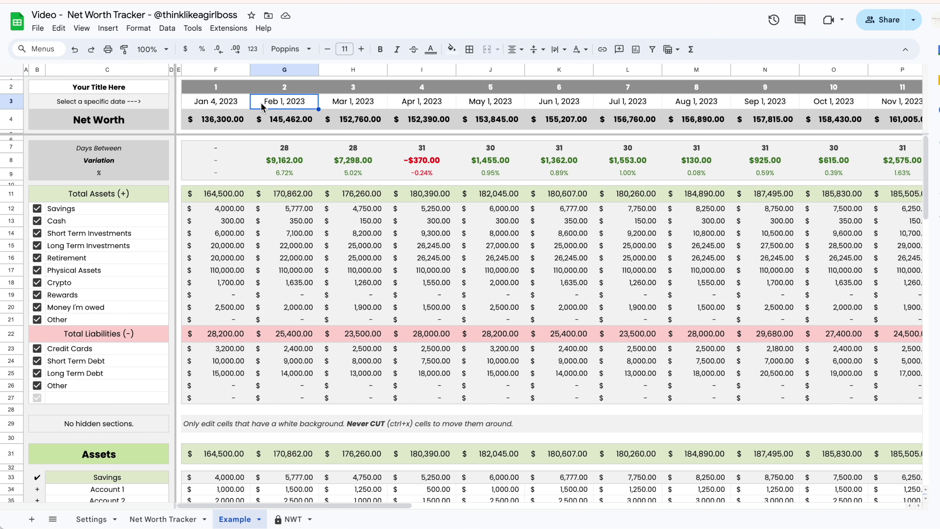
{"action": "left_click", "coordinate": [327, 105]}
{"action": "left_click", "coordinate": [407, 104]}
{"action": "left_click", "coordinate": [488, 103]}
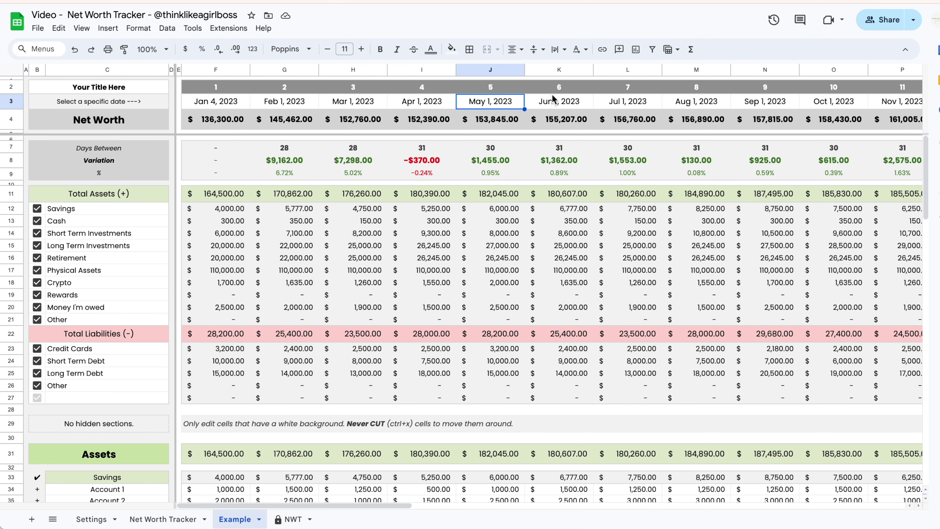
{"action": "left_click", "coordinate": [552, 102]}
{"action": "scroll", "coordinate": [552, 100], "scroll_direction": "right", "scroll_amount": 3}
{"action": "scroll", "coordinate": [552, 100], "scroll_direction": "right", "scroll_amount": 4}
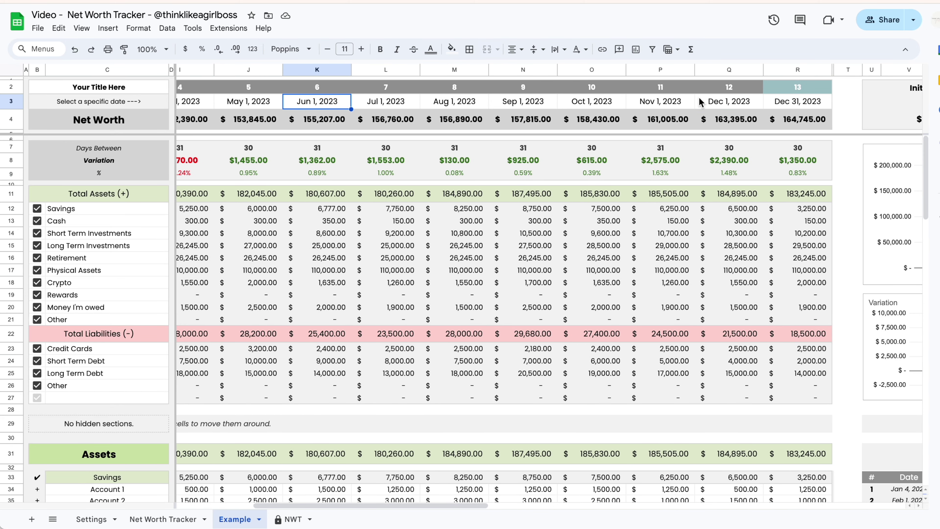
{"action": "left_click", "coordinate": [700, 100]}
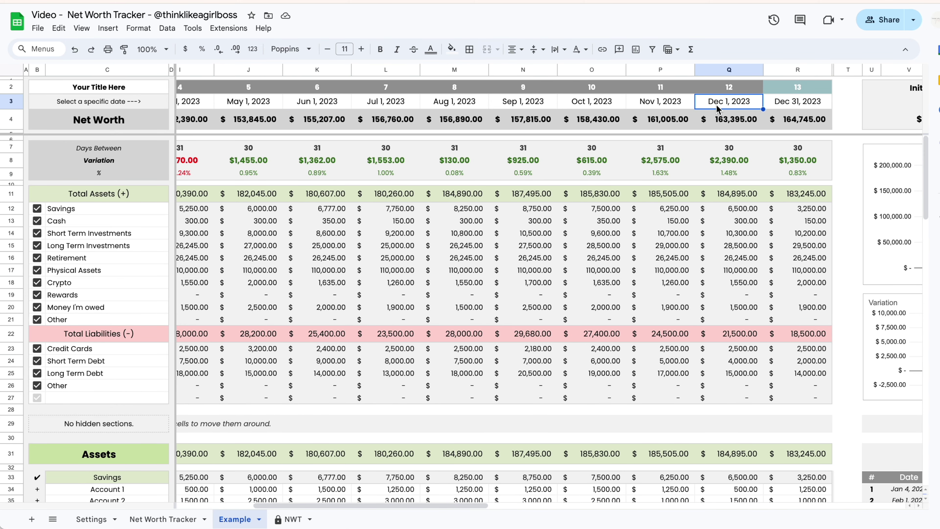
{"action": "scroll", "coordinate": [525, 107], "scroll_direction": "left", "scroll_amount": 5}
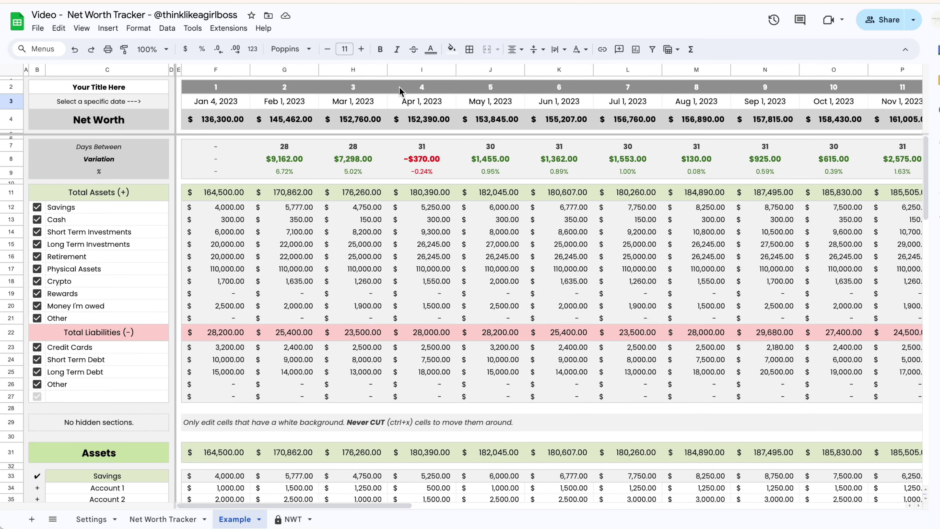
{"action": "scroll", "coordinate": [235, 104], "scroll_direction": "right", "scroll_amount": 5}
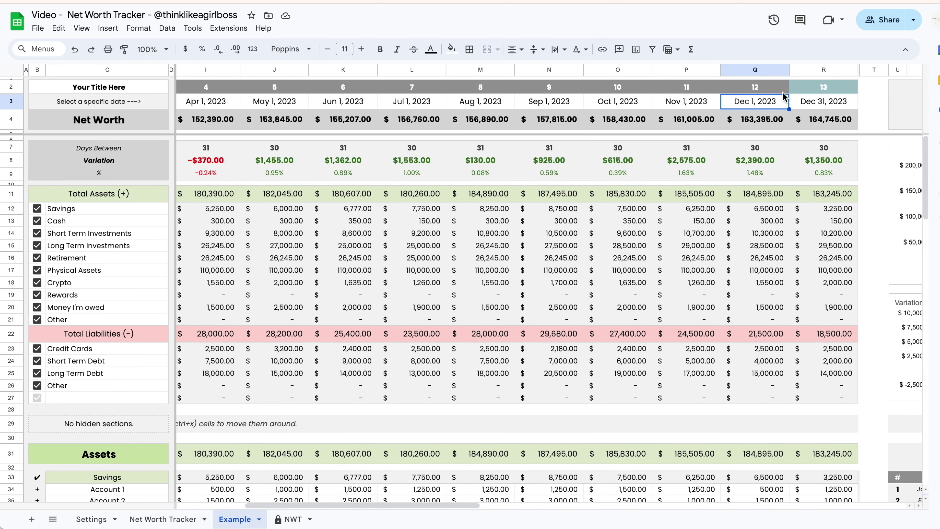
Step: Change the date of column 13 in the Example sheet to Jan 2, 2024
{"action": "double_click", "coordinate": [826, 106]}
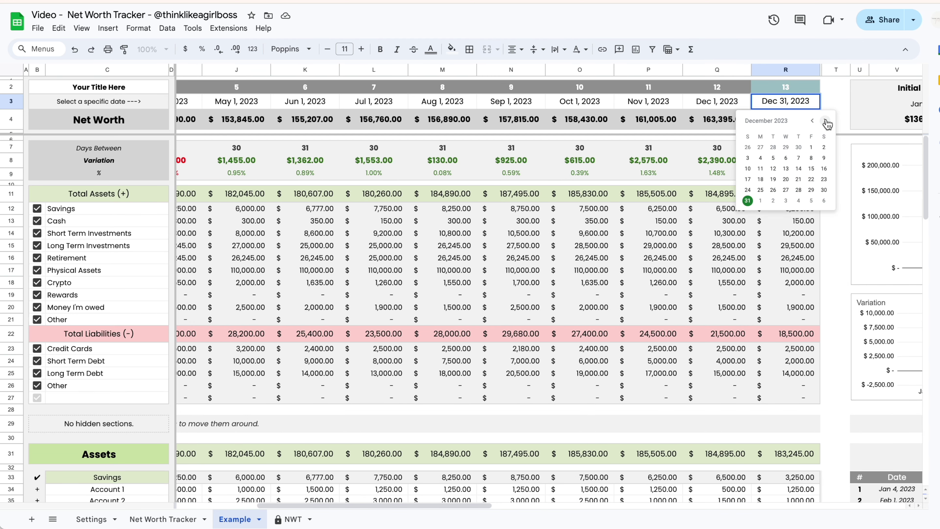
{"action": "left_click", "coordinate": [773, 147]}
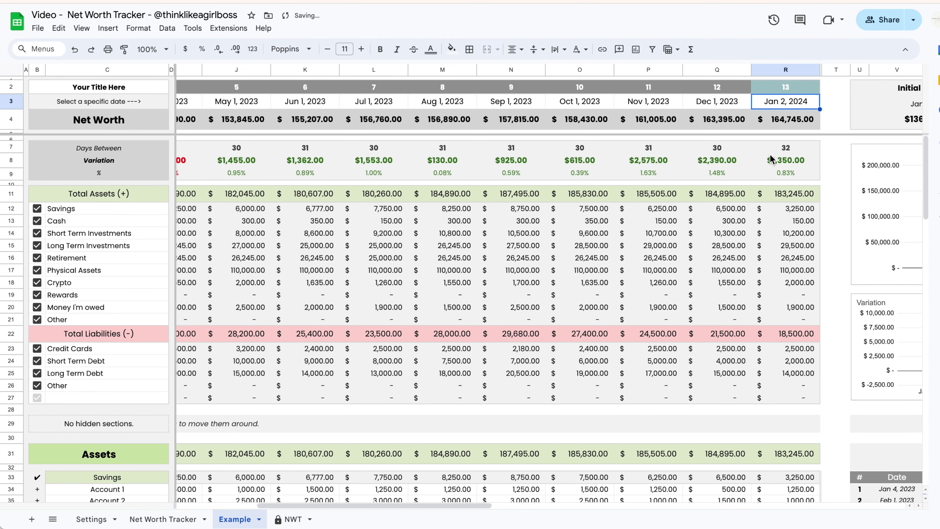
{"action": "left_click", "coordinate": [744, 205]}
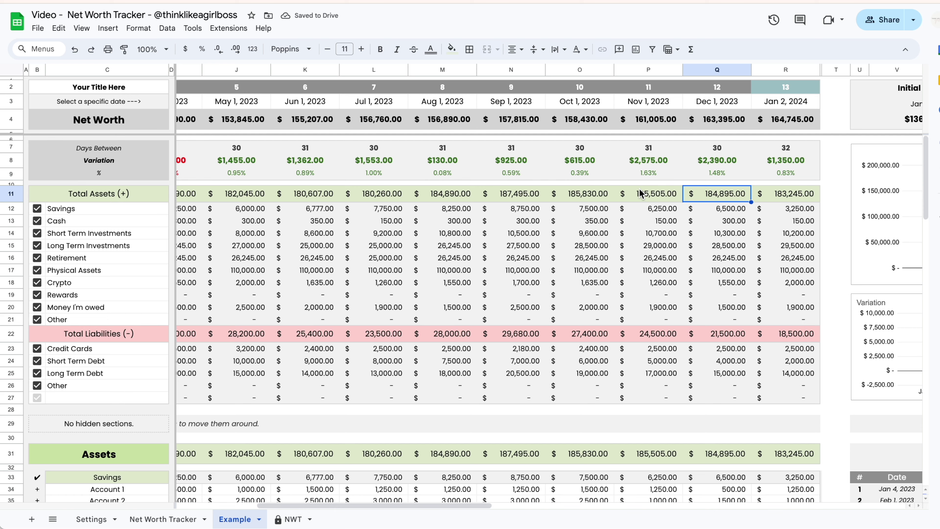
{"action": "scroll", "coordinate": [642, 194], "scroll_direction": "right", "scroll_amount": 3}
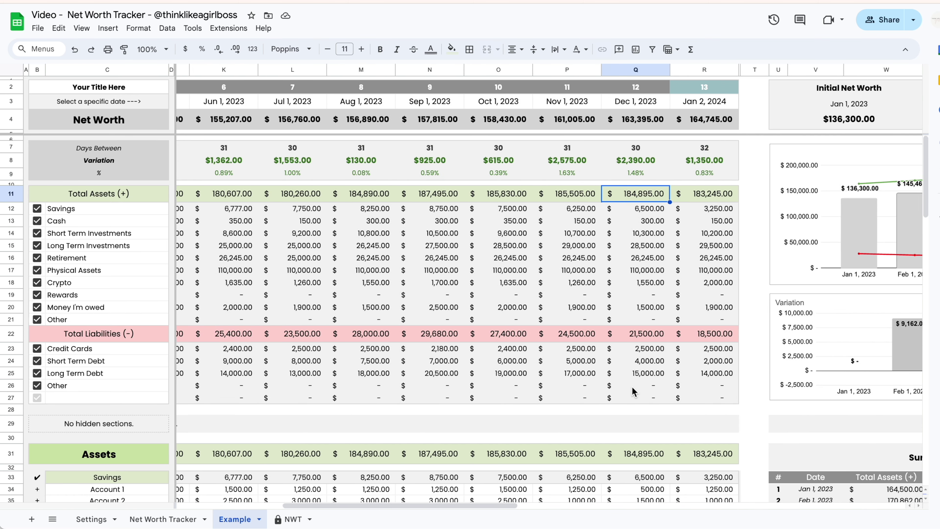
{"action": "left_click", "coordinate": [671, 89]}
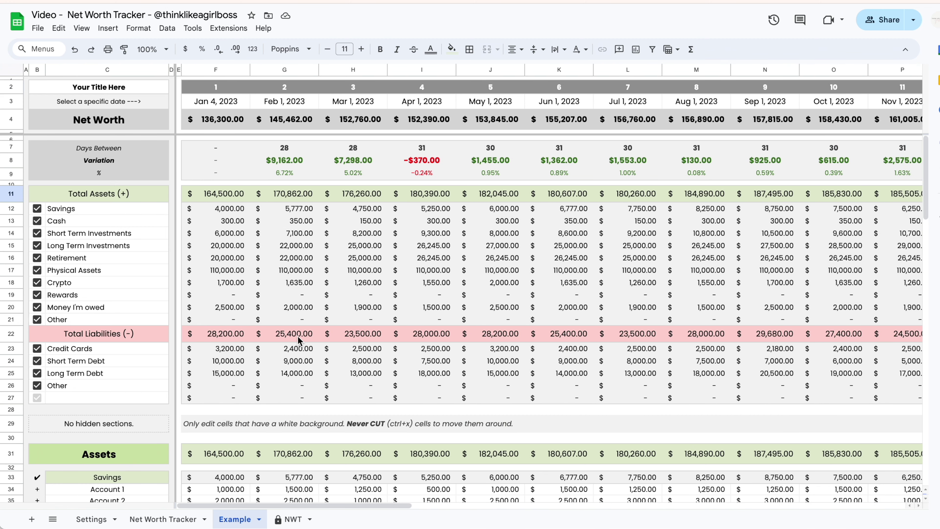
Step: Duplicate the blank NWT sheet and rename the copy 2025
{"action": "left_click", "coordinate": [295, 518]}
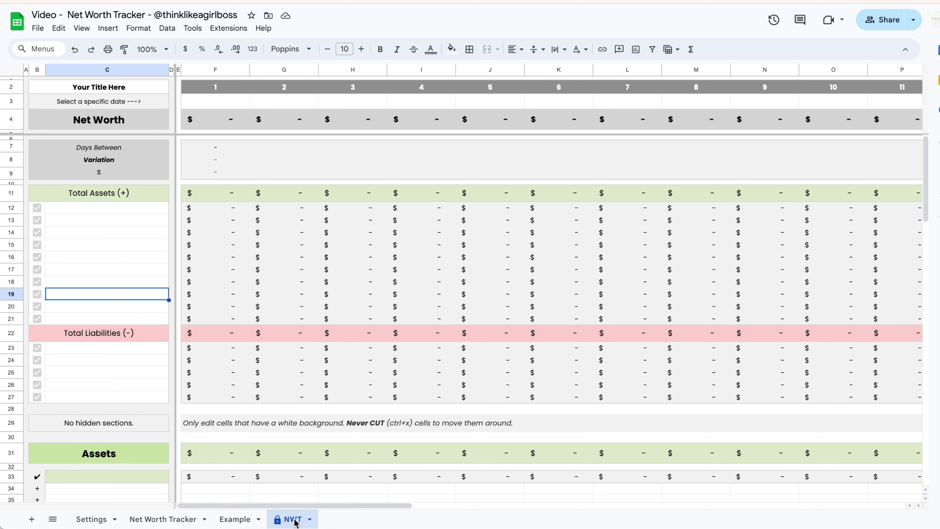
{"action": "right_click", "coordinate": [296, 520]}
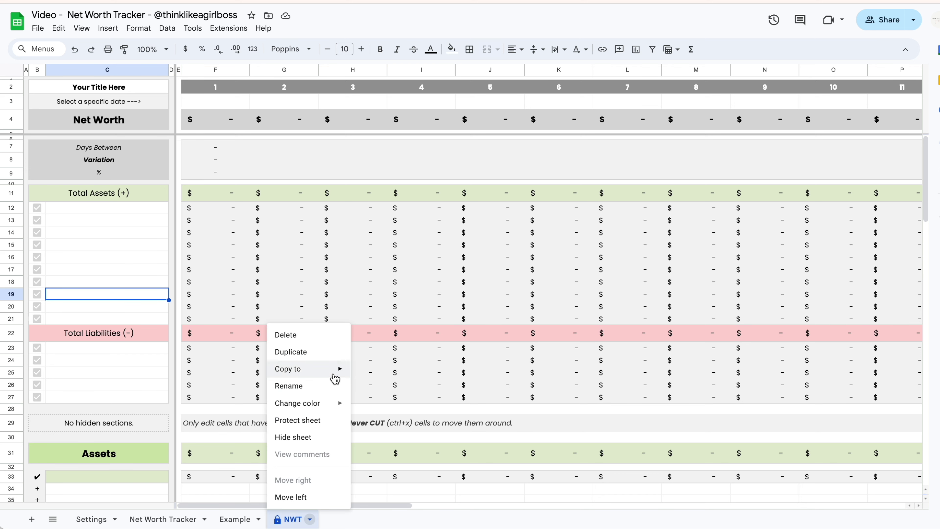
{"action": "left_click", "coordinate": [327, 359]}
{"action": "double_click", "coordinate": [352, 519]}
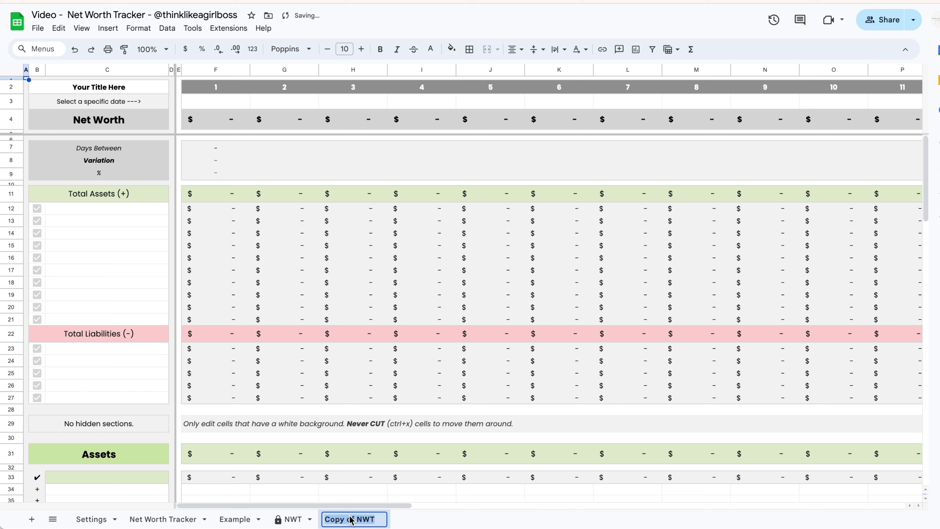
{"action": "type", "text": "2025"}
{"action": "left_click", "coordinate": [125, 258]}
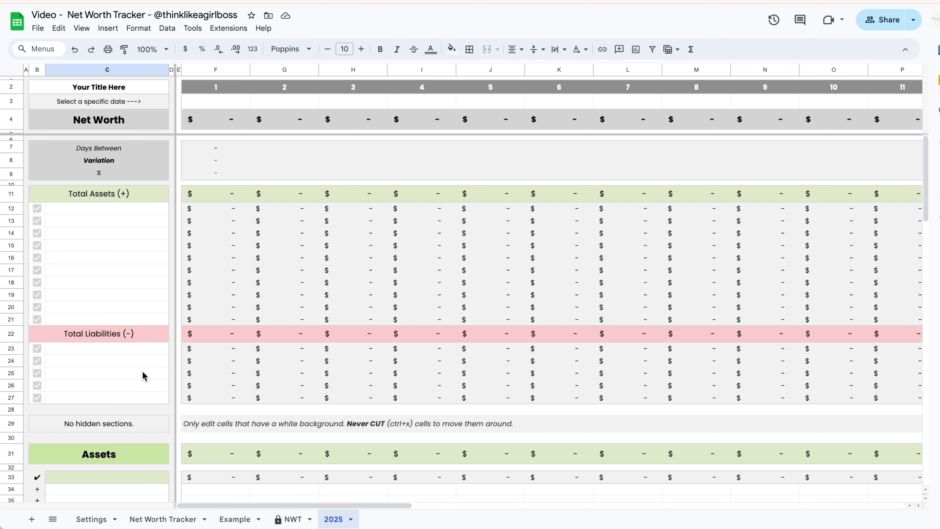
Step: Examine the empty category lists and detailed Assets item rows in the 2025 sheet
{"action": "left_click", "coordinate": [126, 361]}
{"action": "scroll", "coordinate": [126, 359], "scroll_direction": "down", "scroll_amount": 5}
{"action": "left_click", "coordinate": [123, 364]}
{"action": "left_click", "coordinate": [127, 422]}
{"action": "scroll", "coordinate": [127, 425], "scroll_direction": "down", "scroll_amount": 5}
{"action": "left_click", "coordinate": [135, 345]}
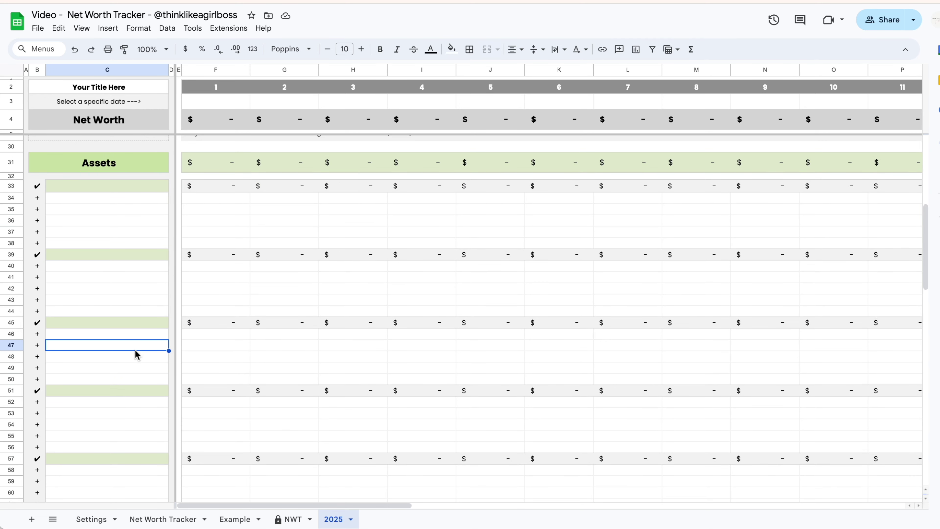
{"action": "left_click", "coordinate": [134, 415]}
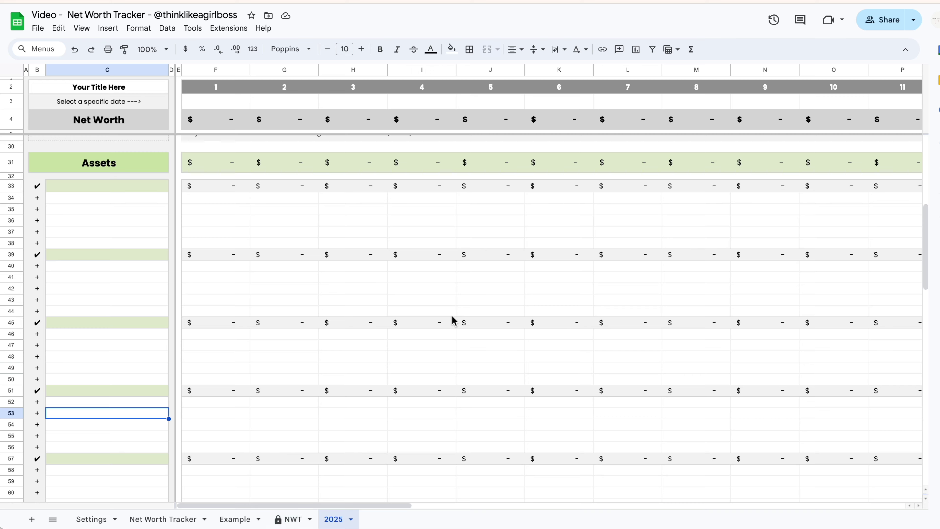
{"action": "scroll", "coordinate": [454, 319], "scroll_direction": "up", "scroll_amount": 8}
{"action": "left_click", "coordinate": [300, 518]}
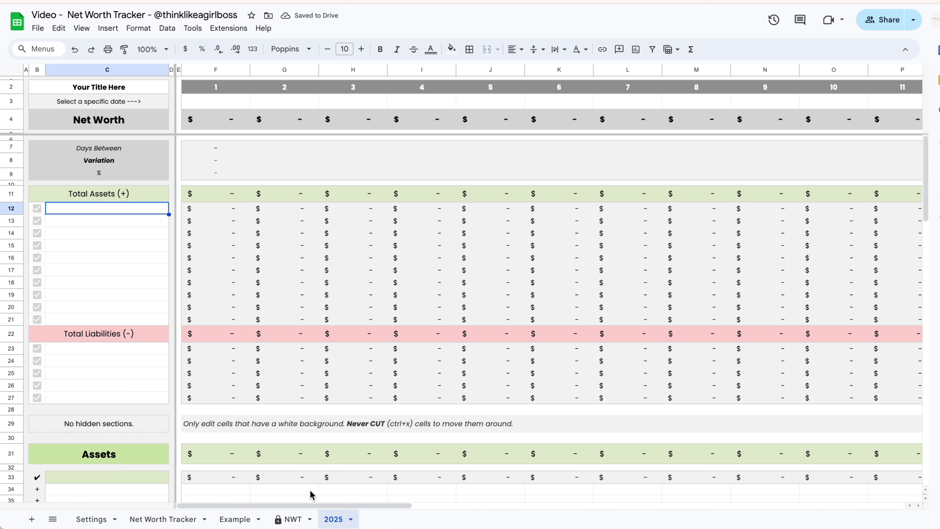
{"action": "left_click", "coordinate": [135, 259]}
{"action": "left_click", "coordinate": [134, 361]}
{"action": "left_click", "coordinate": [106, 265]}
{"action": "scroll", "coordinate": [106, 265], "scroll_direction": "down", "scroll_amount": 5}
{"action": "left_click", "coordinate": [108, 337]}
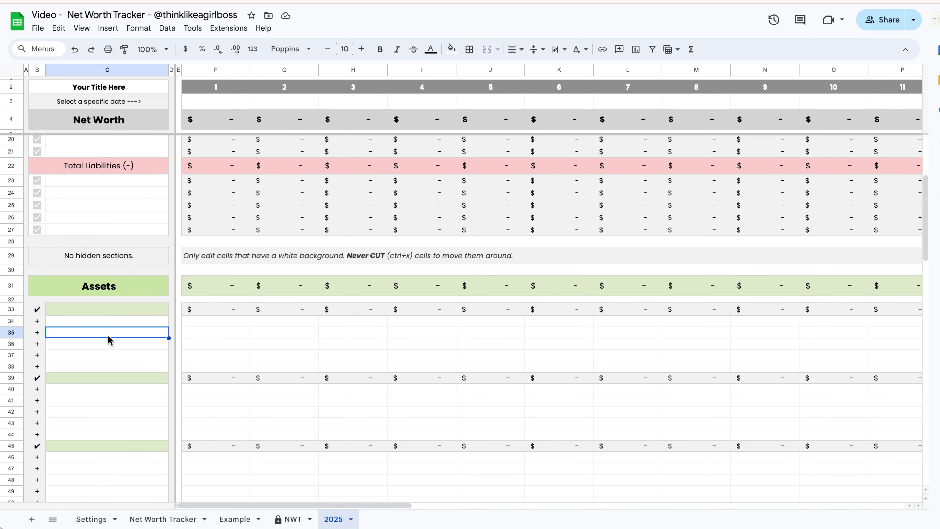
{"action": "left_click", "coordinate": [208, 333]}
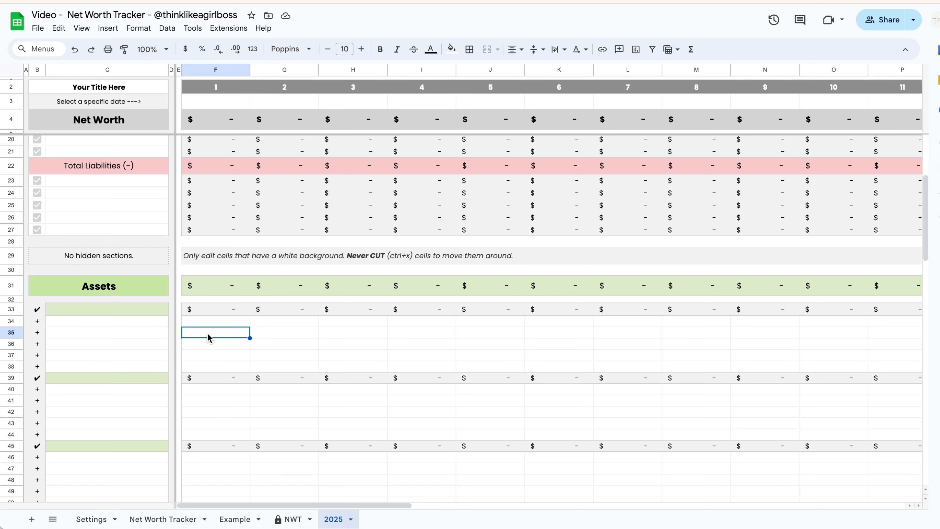
Step: Rename the 2025 sheet as Blank Original
{"action": "double_click", "coordinate": [336, 520]}
{"action": "type", "text": "Blank Origi"}
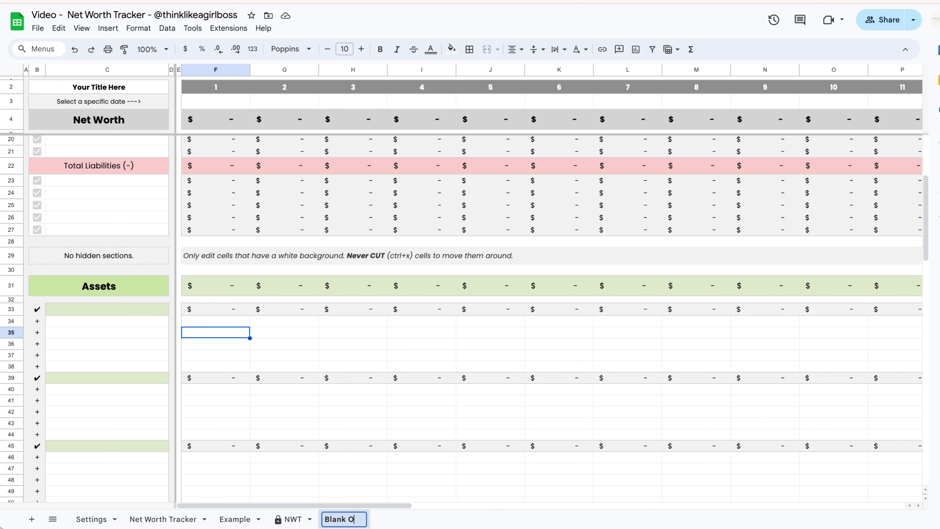
{"action": "type", "text": "nal"}
{"action": "key", "text": "Return"}
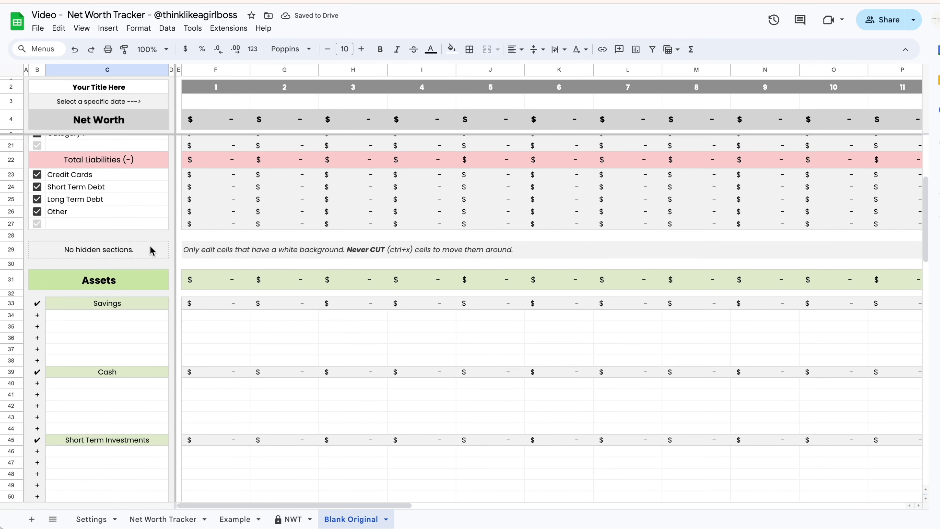
Step: Name the first item under Savings in the detailed Assets list Account 1
{"action": "left_click", "coordinate": [117, 315]}
{"action": "type", "text": "A"}
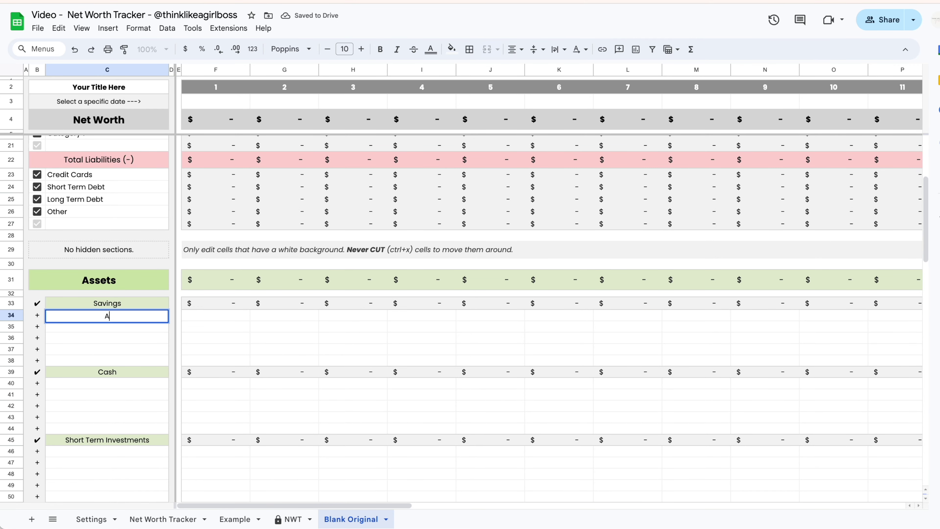
{"action": "type", "text": "ccount 1"}
{"action": "left_click", "coordinate": [285, 327]}
{"action": "scroll", "coordinate": [315, 357], "scroll_direction": "up", "scroll_amount": 5}
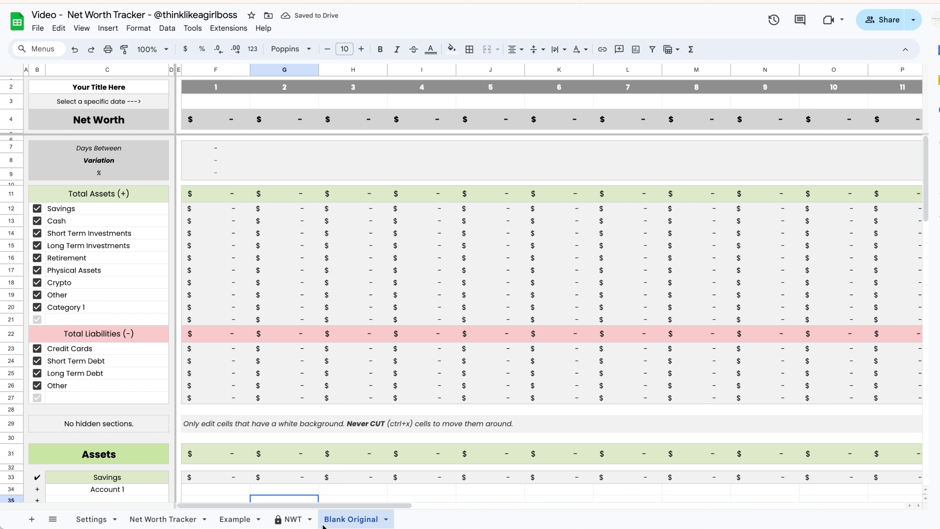
{"action": "scroll", "coordinate": [487, 297], "scroll_direction": "down", "scroll_amount": 4}
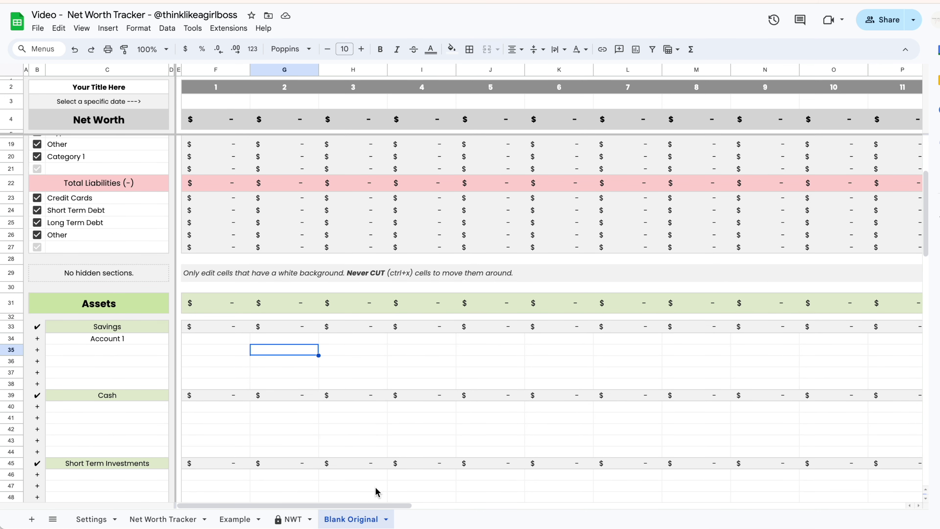
Step: Duplicate the Blank Original sheet and rename the copy 2026
{"action": "right_click", "coordinate": [367, 522]}
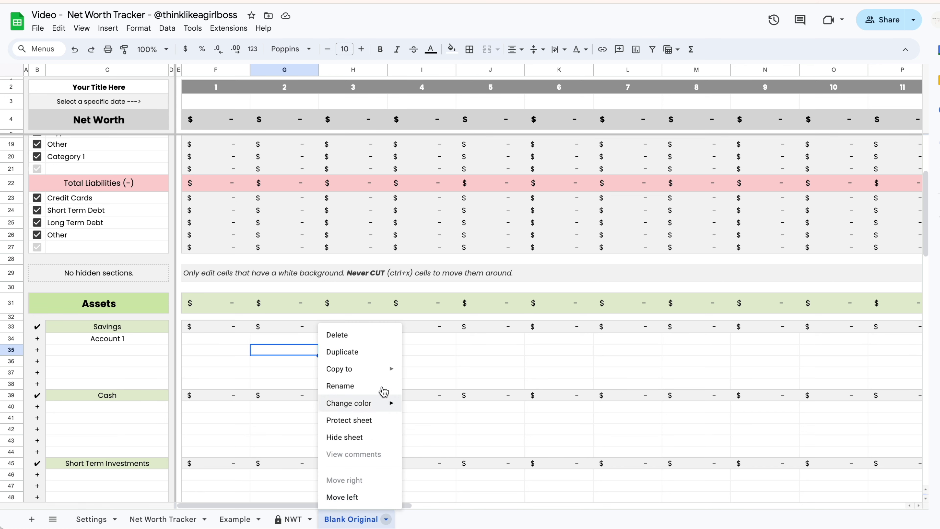
{"action": "left_click", "coordinate": [375, 352]}
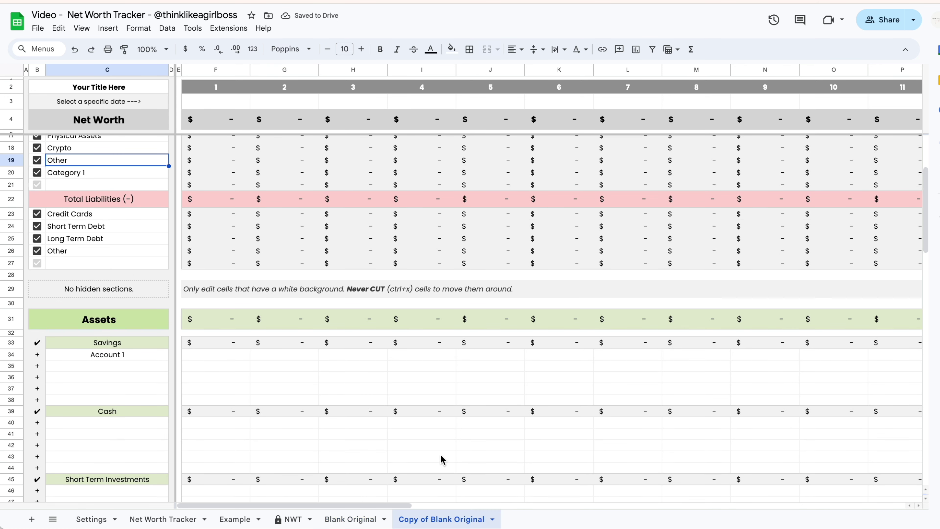
{"action": "double_click", "coordinate": [441, 518]}
{"action": "type", "text": "2026"}
{"action": "key", "text": "Return"}
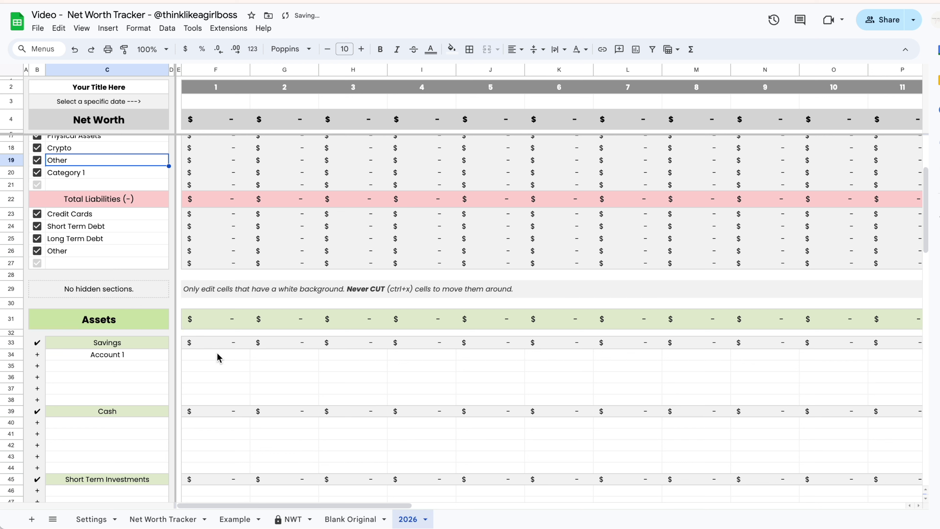
Step: Set the date of column 1 to May 16, 2024, and enter 4000 for Account 1 under Savings
{"action": "double_click", "coordinate": [211, 108]}
{"action": "left_click", "coordinate": [225, 173]}
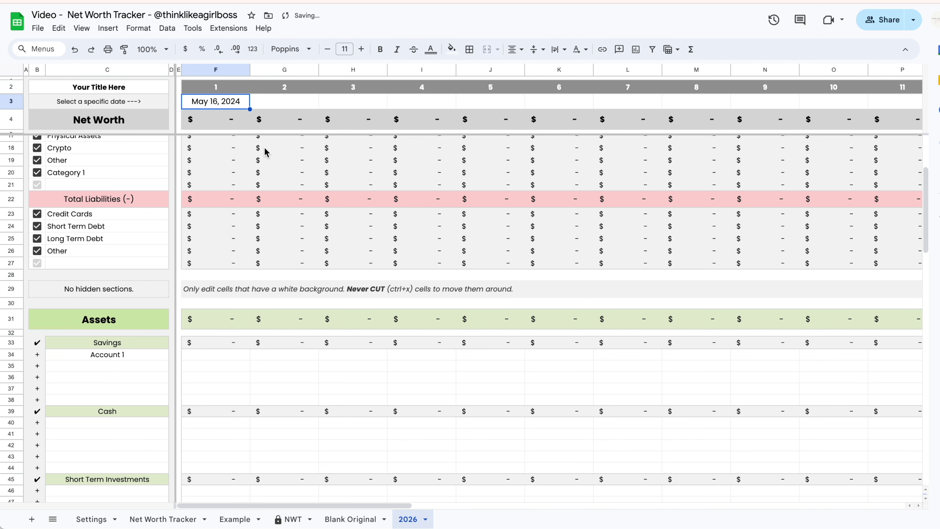
{"action": "left_click", "coordinate": [216, 356]}
{"action": "type", "text": "4000"}
{"action": "key", "text": "Return"}
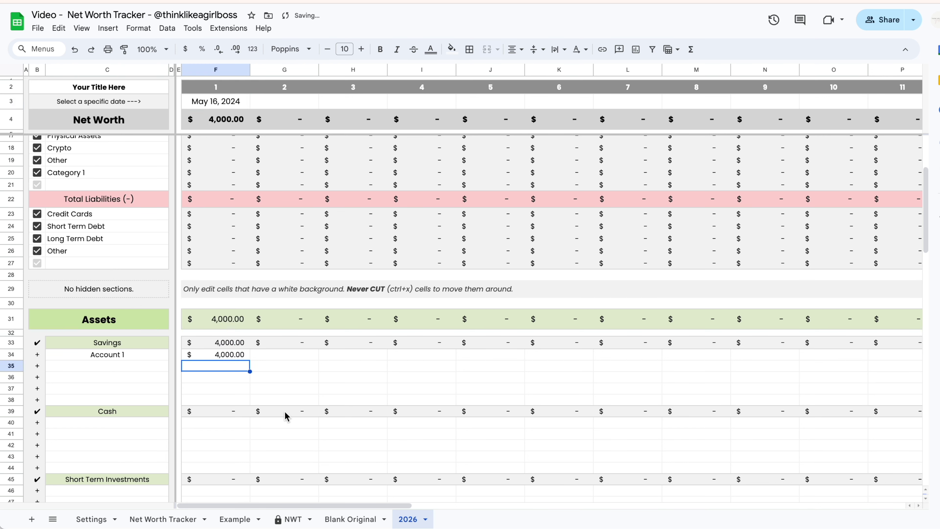
Step: Return to the Blank Original sheet
{"action": "left_click", "coordinate": [339, 518]}
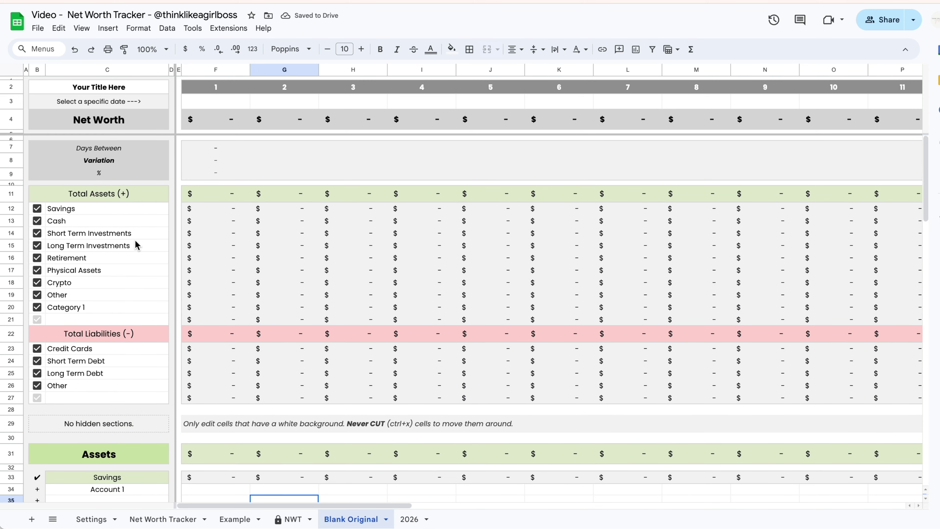
Step: Look over the Blank Original sheet's category names and empty item sections, including the options for the sheet
{"action": "left_click", "coordinate": [136, 245]}
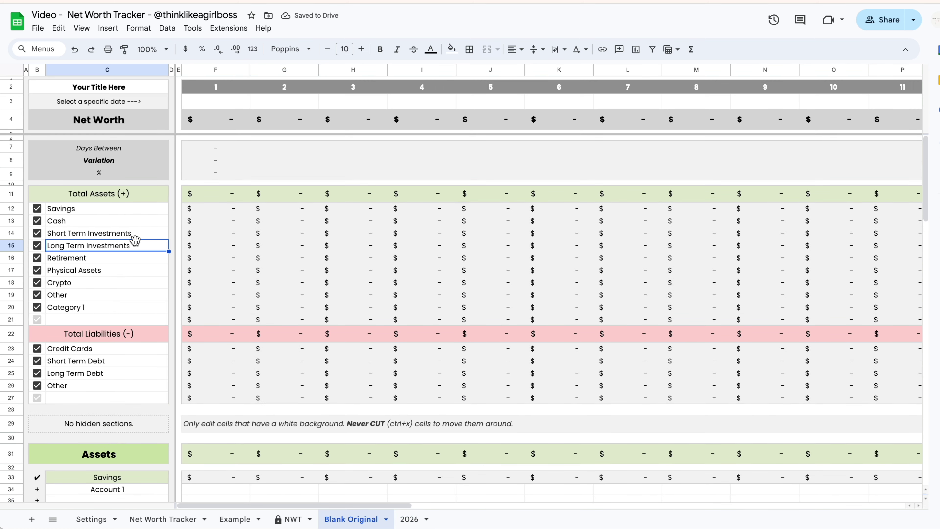
{"action": "scroll", "coordinate": [121, 371], "scroll_direction": "down", "scroll_amount": 3}
{"action": "left_click", "coordinate": [128, 419]}
{"action": "scroll", "coordinate": [140, 388], "scroll_direction": "down", "scroll_amount": 3}
{"action": "left_click", "coordinate": [140, 387]}
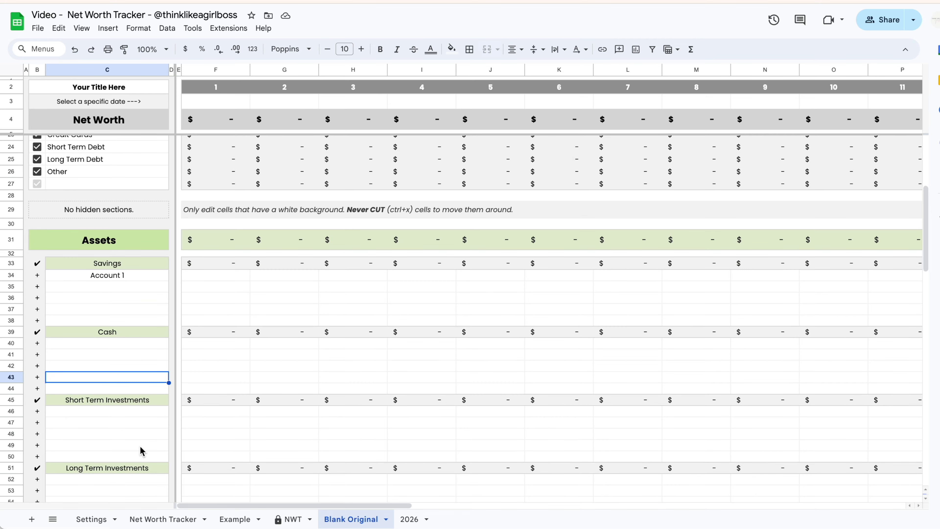
{"action": "scroll", "coordinate": [141, 407], "scroll_direction": "down", "scroll_amount": 5}
{"action": "left_click", "coordinate": [141, 333]}
{"action": "scroll", "coordinate": [528, 247], "scroll_direction": "up", "scroll_amount": 10}
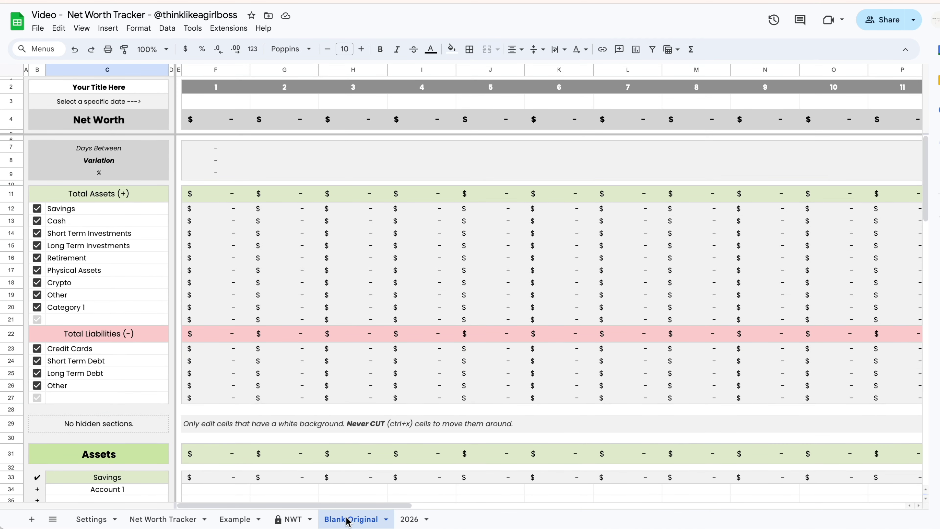
{"action": "right_click", "coordinate": [370, 520]}
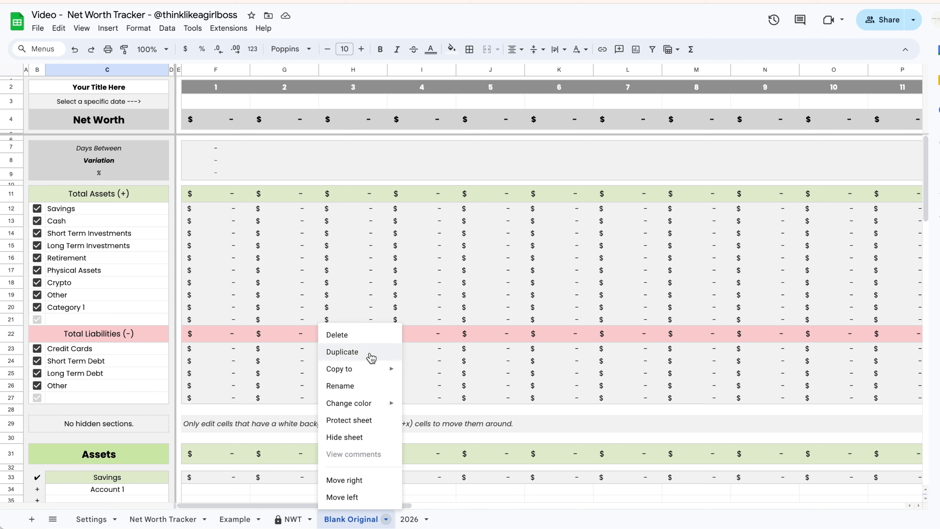
{"action": "left_click", "coordinate": [466, 360]}
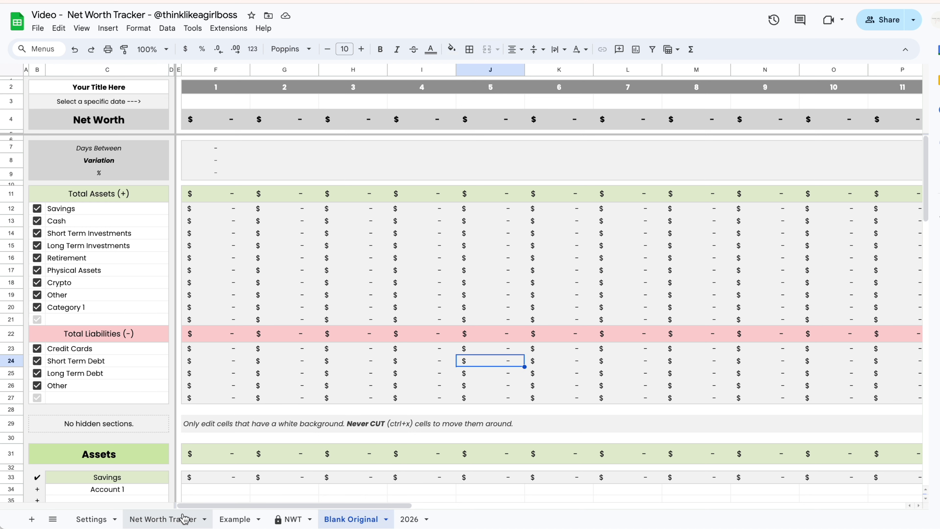
Step: Switch to the Net Worth Tracker sheet and rename it 2024
{"action": "left_click", "coordinate": [155, 519]}
{"action": "left_click", "coordinate": [290, 279]}
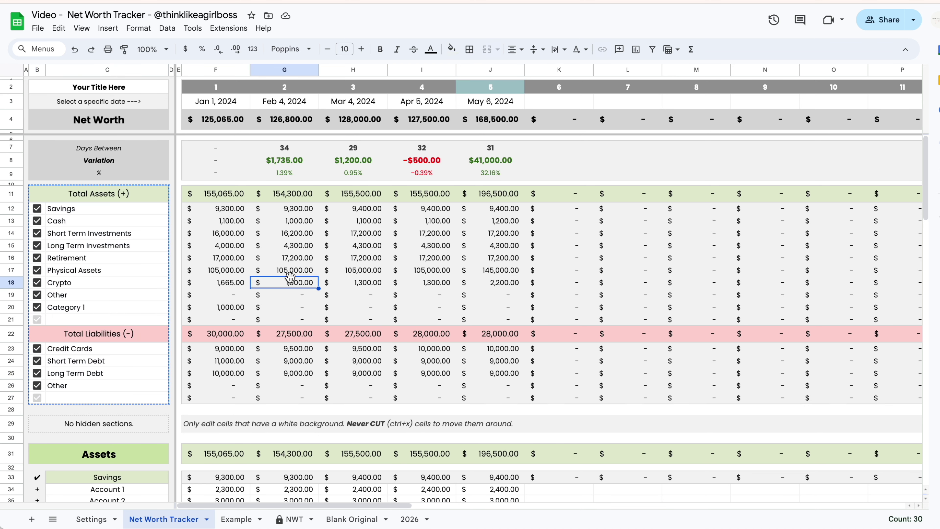
{"action": "double_click", "coordinate": [162, 520]}
{"action": "type", "text": "2024"}
{"action": "key", "text": "Return"}
Step: Delete the Blank Original and 2026 sheets, keeping the NWT sheet
{"action": "left_click", "coordinate": [300, 518]}
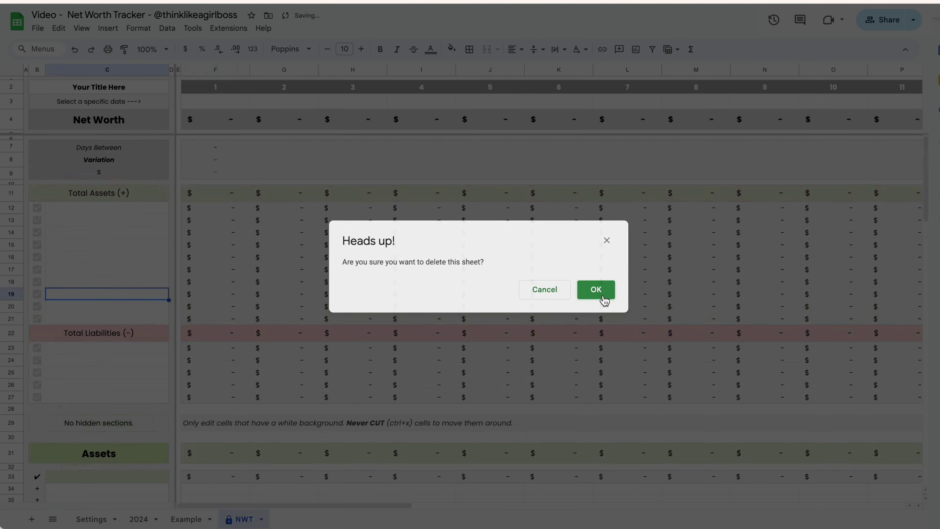
{"action": "left_click", "coordinate": [600, 294]}
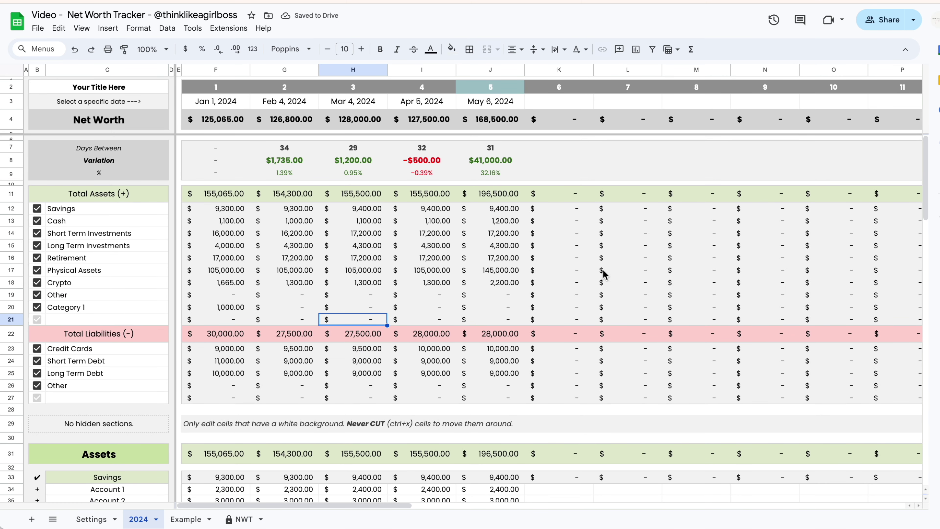
Step: Duplicate the 2024 sheet and rename the copy 2025
{"action": "right_click", "coordinate": [138, 520]}
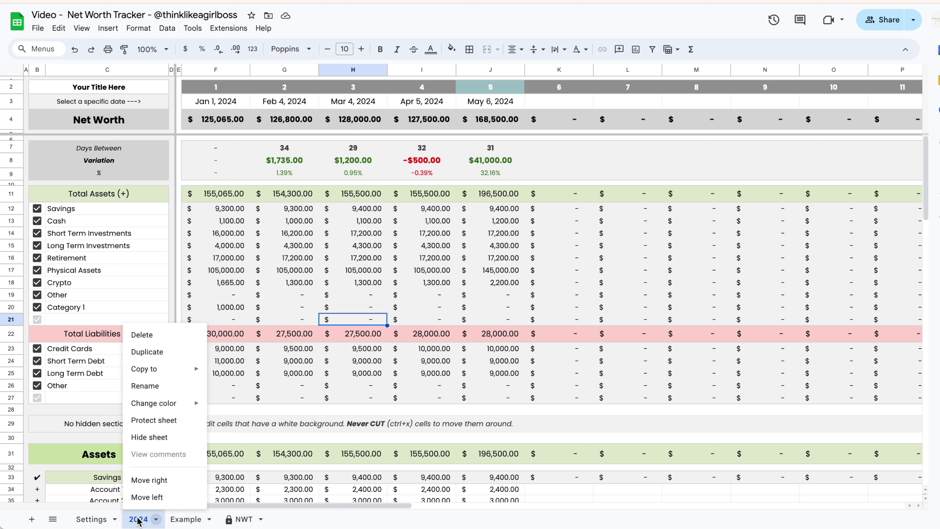
{"action": "left_click", "coordinate": [180, 352]}
{"action": "double_click", "coordinate": [197, 519]}
{"action": "type", "text": "2025"}
{"action": "key", "text": "Return"}
Step: Clear all item amounts under Savings and Cash on the 2025 sheet
{"action": "scroll", "coordinate": [351, 307], "scroll_direction": "down", "scroll_amount": 7}
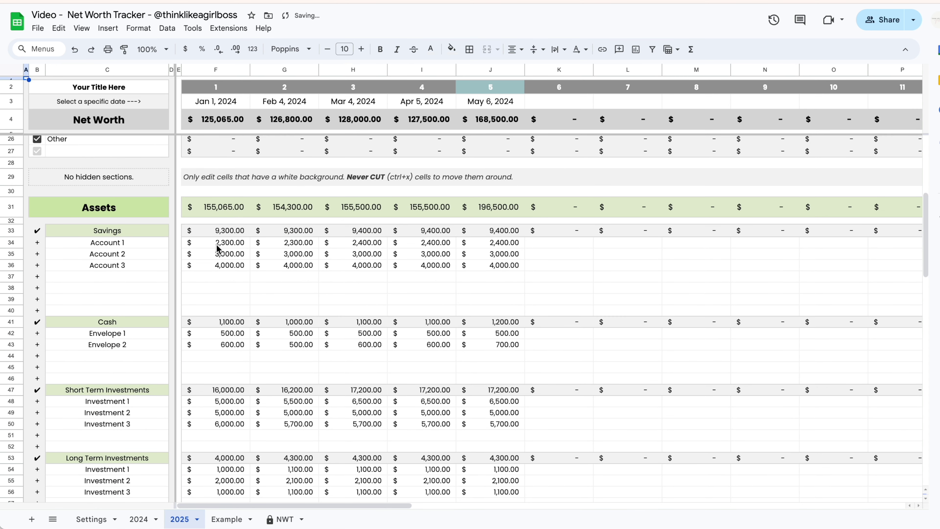
{"action": "left_click", "coordinate": [259, 265]}
{"action": "left_click_drag", "start_coordinate": [222, 243], "coordinate": [661, 314]}
{"action": "key", "text": "Delete"}
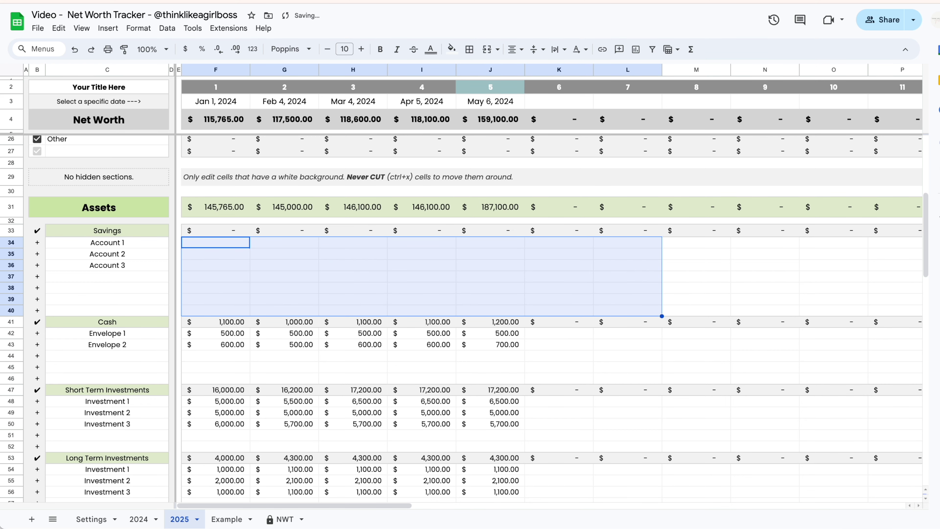
{"action": "scroll", "coordinate": [518, 322], "scroll_direction": "down", "scroll_amount": 2}
{"action": "left_click_drag", "start_coordinate": [242, 263], "coordinate": [507, 316]}
{"action": "key", "text": "Delete"}
Step: Clear the item amounts under Short Term Investments, Long Term Investments and Retirement on the 2025 sheet
{"action": "left_click", "coordinate": [255, 338]}
{"action": "left_click_drag", "start_coordinate": [255, 338], "coordinate": [487, 387]}
{"action": "key", "text": "Delete"}
{"action": "scroll", "coordinate": [262, 308], "scroll_direction": "down", "scroll_amount": 3}
{"action": "left_click_drag", "start_coordinate": [243, 291], "coordinate": [481, 333]}
{"action": "key", "text": "Delete"}
{"action": "left_click_drag", "start_coordinate": [227, 355], "coordinate": [492, 400]}
{"action": "key", "text": "Delete"}
{"action": "scroll", "coordinate": [350, 308], "scroll_direction": "down", "scroll_amount": 2}
{"action": "left_click_drag", "start_coordinate": [213, 337], "coordinate": [514, 388]}
{"action": "key", "text": "Delete"}
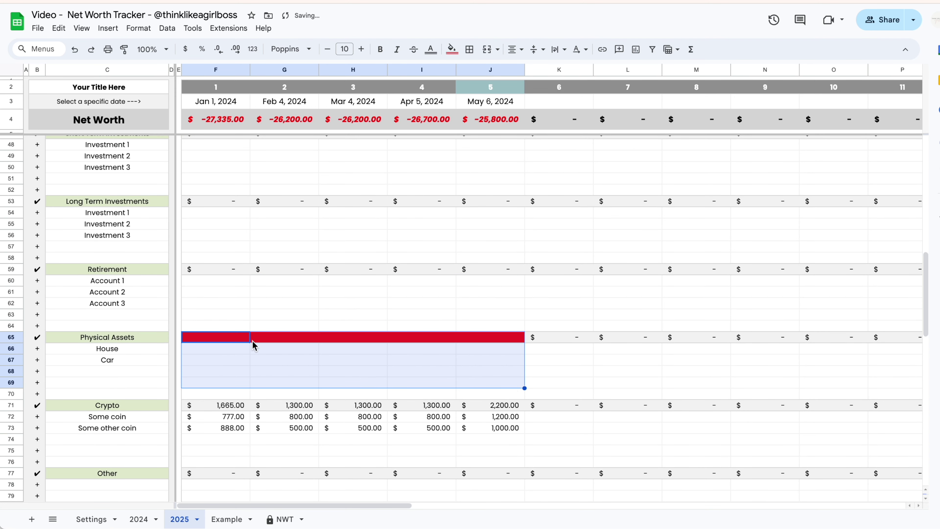
{"action": "key", "text": "ctrl+z"}
Step: Clear the item amounts under Crypto and Physical Assets, leaving the category total rows intact
{"action": "scroll", "coordinate": [425, 359], "scroll_direction": "down", "scroll_amount": 5}
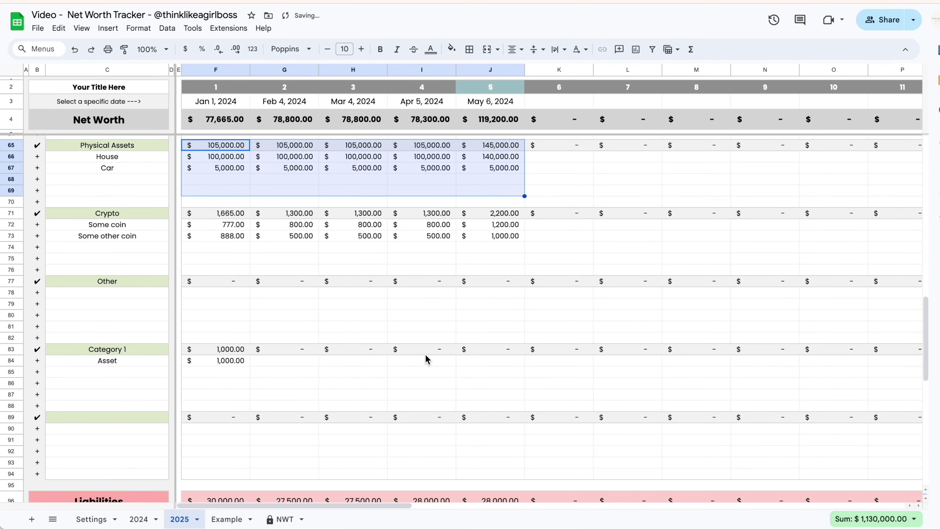
{"action": "left_click_drag", "start_coordinate": [237, 224], "coordinate": [522, 253]}
{"action": "key", "text": "Delete"}
{"action": "left_click_drag", "start_coordinate": [216, 157], "coordinate": [515, 183]}
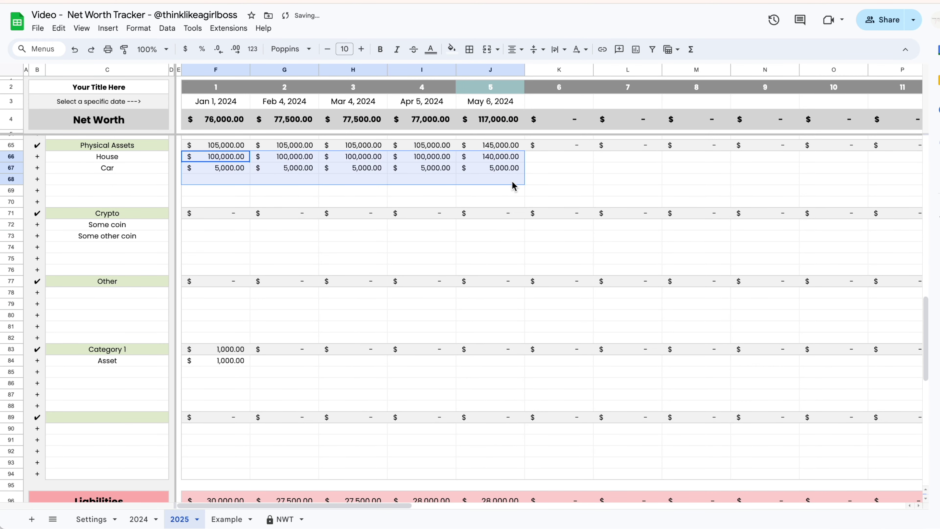
{"action": "key", "text": "Delete"}
Step: Clear the Category 1 asset amount and all amounts in the Liabilities section of the 2025 sheet
{"action": "left_click", "coordinate": [241, 362]}
{"action": "scroll", "coordinate": [244, 361], "scroll_direction": "down", "scroll_amount": 7}
{"action": "left_click_drag", "start_coordinate": [237, 258], "coordinate": [533, 283]}
{"action": "key", "text": "Delete"}
{"action": "left_click_drag", "start_coordinate": [222, 326], "coordinate": [520, 349]}
{"action": "key", "text": "Delete"}
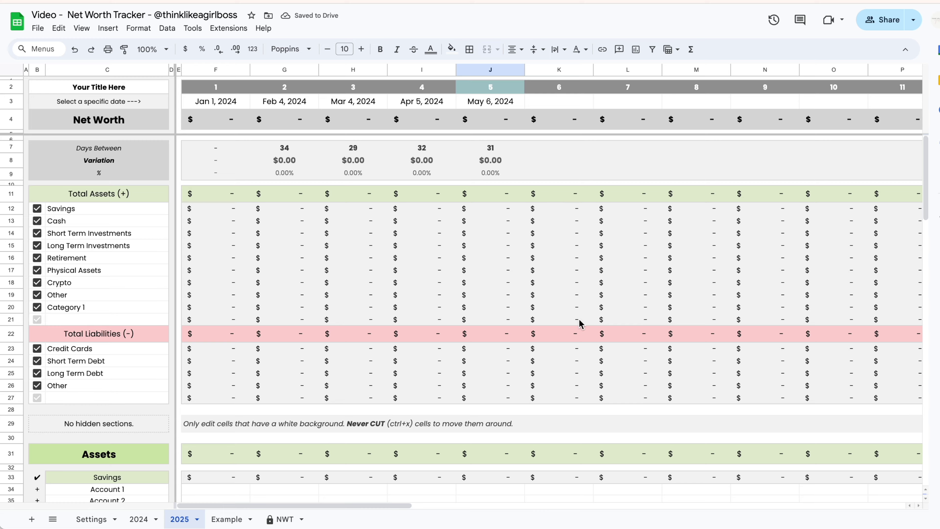
Step: Review the cleared 2025 sheet across its columns, item sections and summary table
{"action": "scroll", "coordinate": [579, 323], "scroll_direction": "right", "scroll_amount": 10}
{"action": "scroll", "coordinate": [462, 318], "scroll_direction": "left", "scroll_amount": 10}
{"action": "scroll", "coordinate": [498, 327], "scroll_direction": "down", "scroll_amount": 10}
{"action": "scroll", "coordinate": [498, 328], "scroll_direction": "right", "scroll_amount": 5}
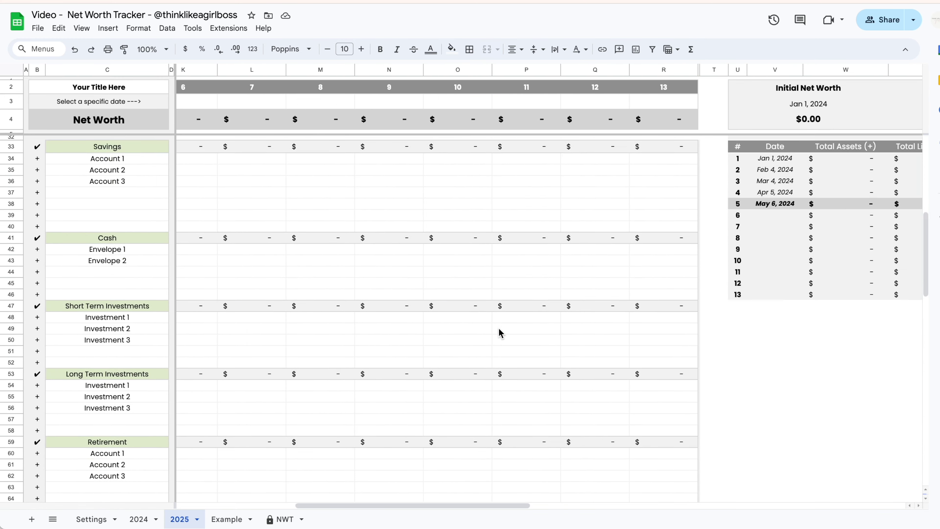
{"action": "scroll", "coordinate": [498, 328], "scroll_direction": "up", "scroll_amount": 10}
{"action": "scroll", "coordinate": [498, 328], "scroll_direction": "left", "scroll_amount": 5}
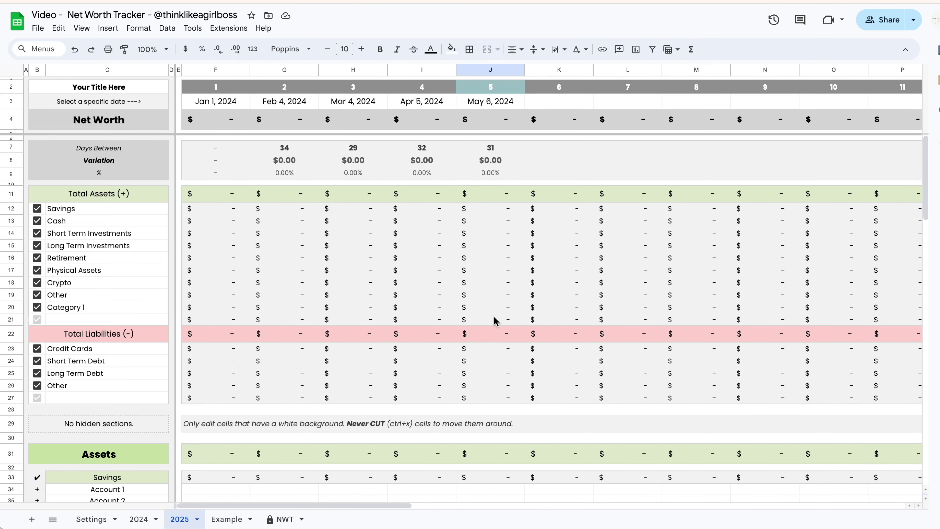
Step: Clear the dates of columns 1 to 5 on the 2025 sheet and set column 1's date to May 7, 2024
{"action": "scroll", "coordinate": [494, 319], "scroll_direction": "down", "scroll_amount": 5}
{"action": "left_click", "coordinate": [231, 250]}
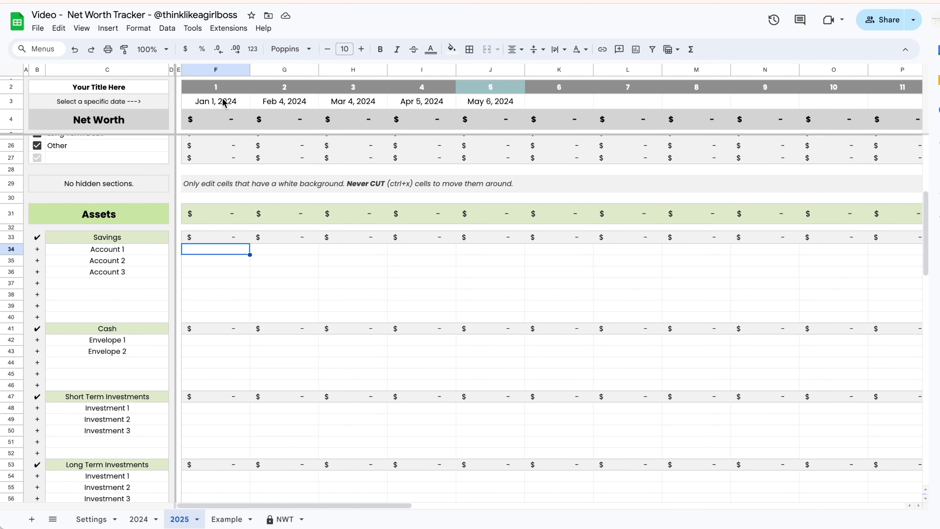
{"action": "left_click_drag", "start_coordinate": [223, 96], "coordinate": [480, 105]}
{"action": "key", "text": "Delete"}
{"action": "left_click", "coordinate": [463, 273]}
{"action": "scroll", "coordinate": [464, 274], "scroll_direction": "up", "scroll_amount": 5}
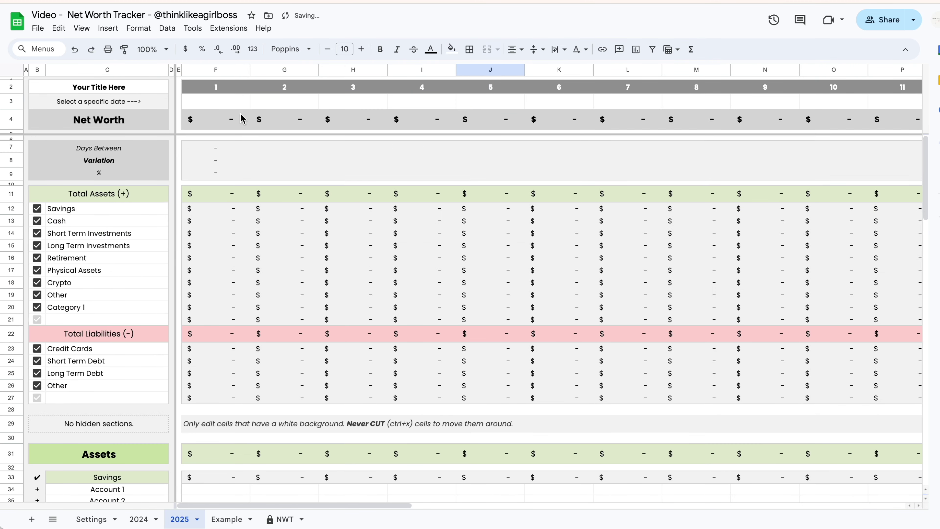
{"action": "double_click", "coordinate": [225, 101]}
{"action": "left_click", "coordinate": [201, 161]}
Step: Open the NWT sheet and view the options available for it
{"action": "left_click", "coordinate": [284, 519]}
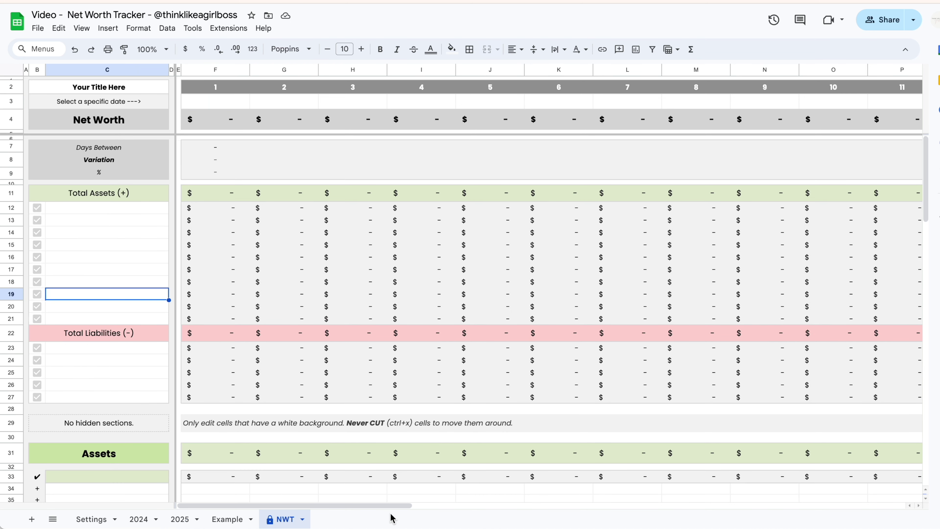
{"action": "right_click", "coordinate": [284, 520]}
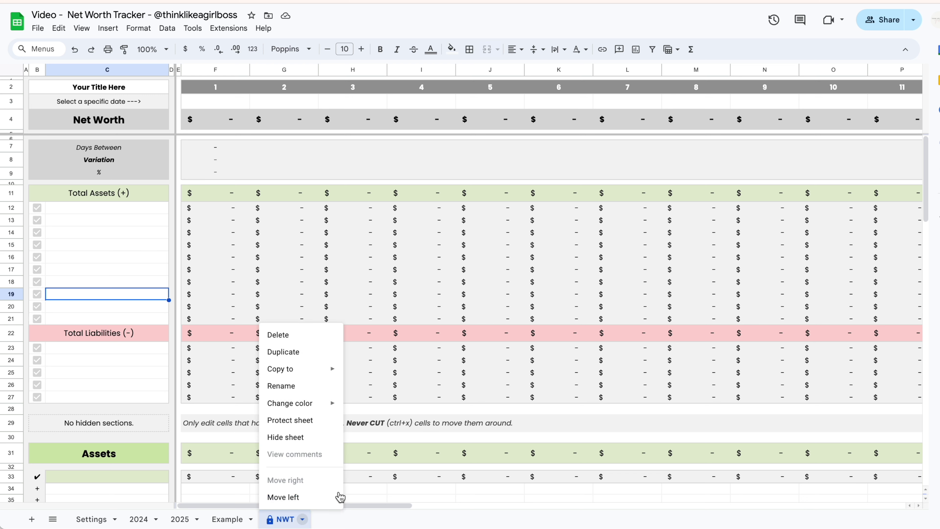
{"action": "left_click", "coordinate": [340, 514]}
{"action": "left_click", "coordinate": [148, 288]}
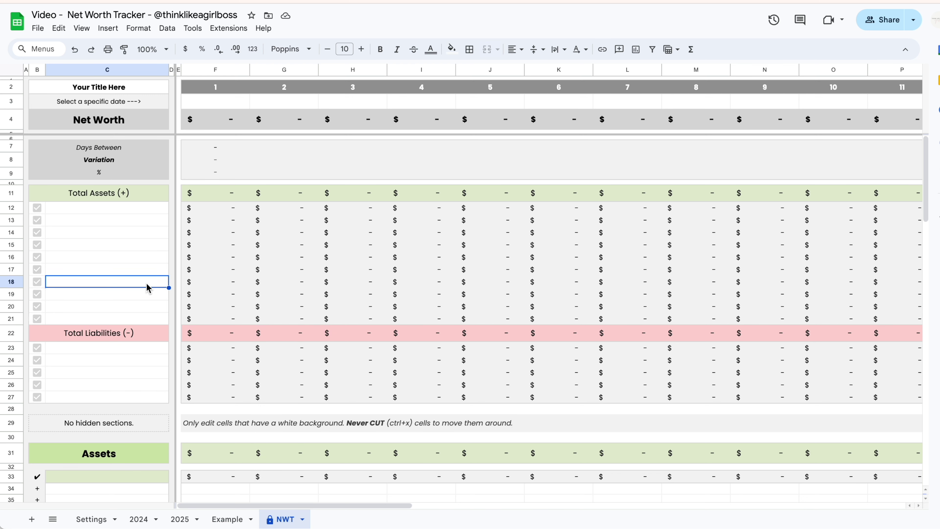
Step: Examine the empty category cells and blank asset item sections of the NWT sheet
{"action": "left_click", "coordinate": [107, 210]}
{"action": "left_click", "coordinate": [107, 233]}
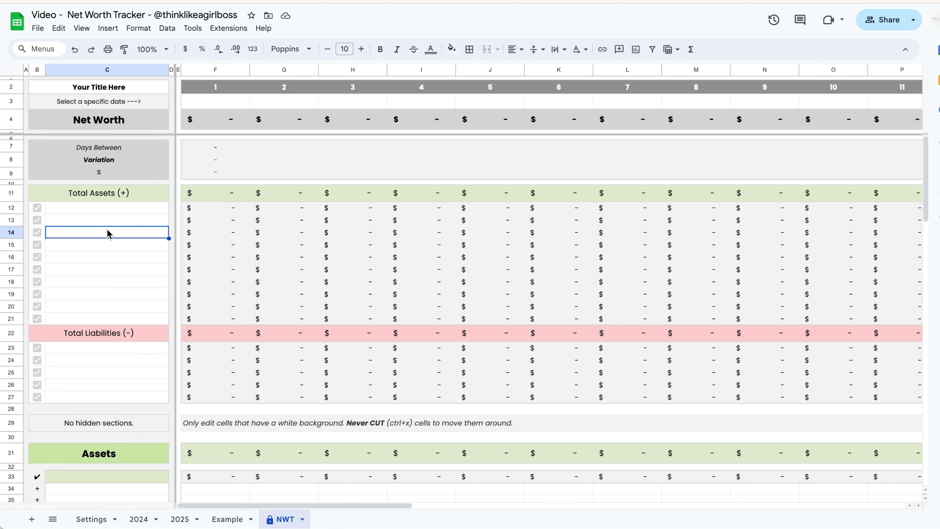
{"action": "scroll", "coordinate": [113, 367], "scroll_direction": "down", "scroll_amount": 4}
{"action": "left_click", "coordinate": [112, 359]}
{"action": "left_click", "coordinate": [119, 430]}
{"action": "scroll", "coordinate": [120, 429], "scroll_direction": "down", "scroll_amount": 4}
{"action": "left_click", "coordinate": [132, 368]}
{"action": "left_click", "coordinate": [372, 294]}
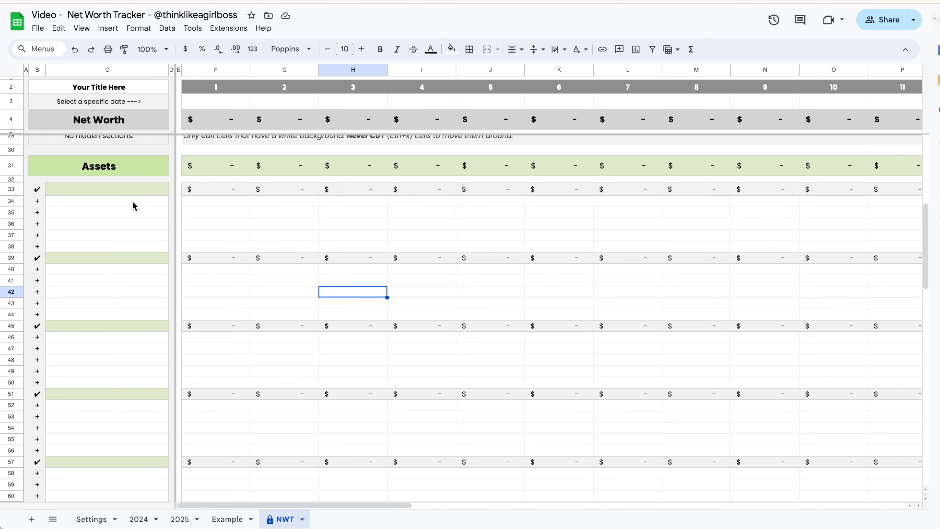
{"action": "left_click", "coordinate": [98, 216]}
{"action": "scroll", "coordinate": [100, 226], "scroll_direction": "up", "scroll_amount": 8}
{"action": "left_click", "coordinate": [118, 245]}
{"action": "left_click", "coordinate": [124, 384]}
{"action": "scroll", "coordinate": [124, 380], "scroll_direction": "down", "scroll_amount": 5}
{"action": "left_click", "coordinate": [136, 339]}
{"action": "left_click", "coordinate": [132, 407]}
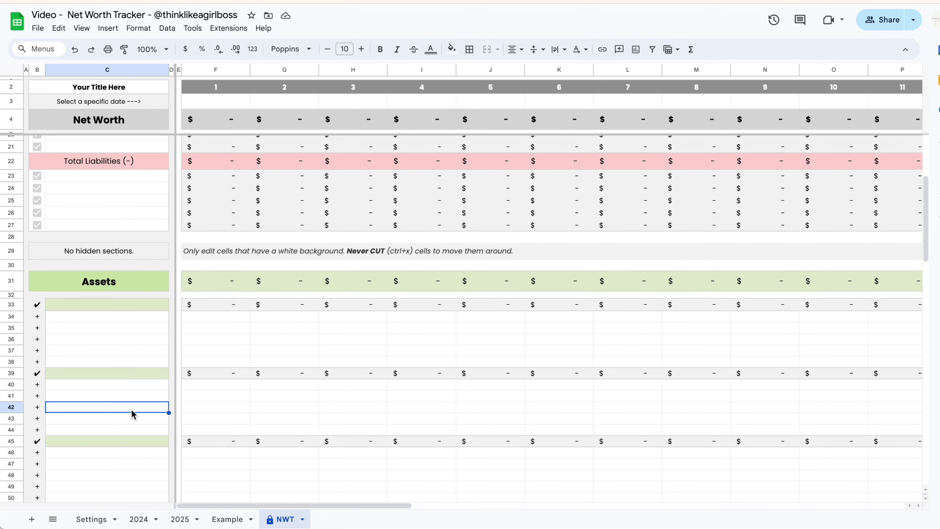
Step: Compare the Assets section of the 2024 sheet with the same section on the 2025 sheet
{"action": "left_click", "coordinate": [137, 519]}
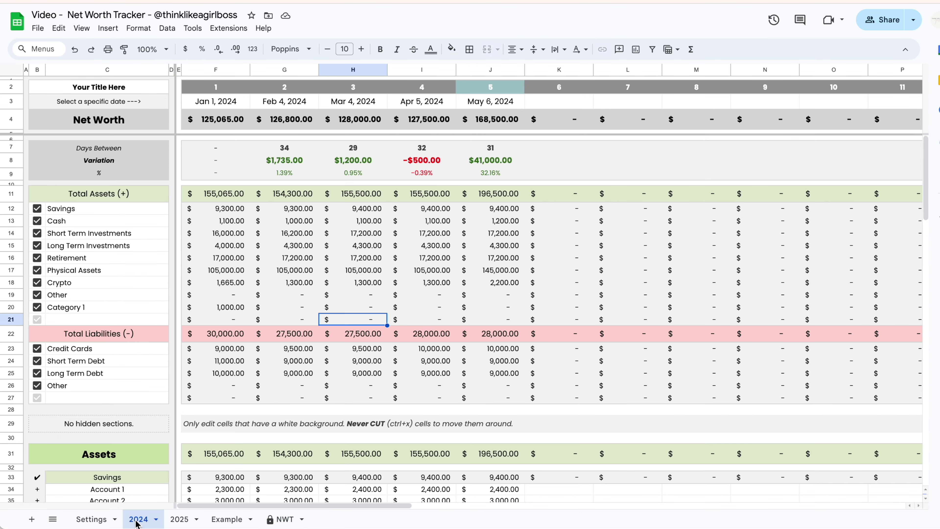
{"action": "scroll", "coordinate": [430, 320], "scroll_direction": "down", "scroll_amount": 4}
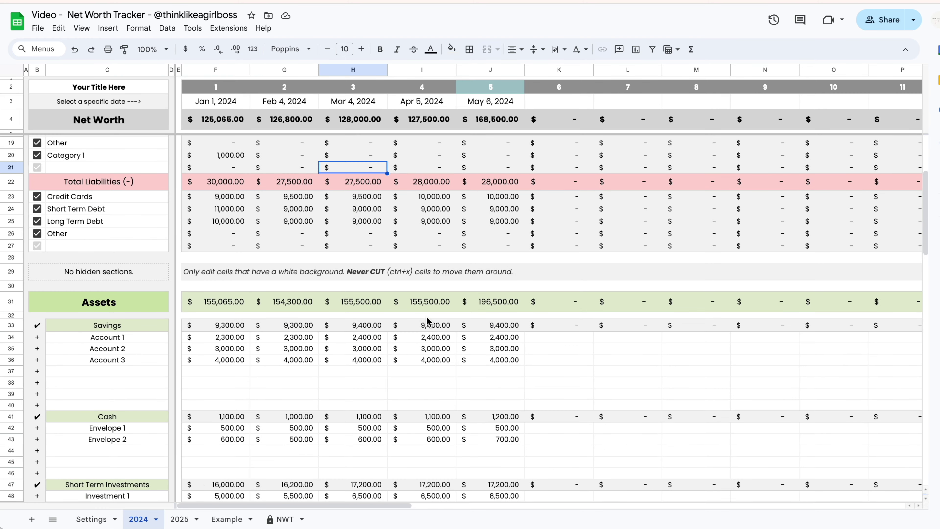
{"action": "left_click", "coordinate": [182, 520]}
{"action": "scroll", "coordinate": [237, 288], "scroll_direction": "down", "scroll_amount": 5}
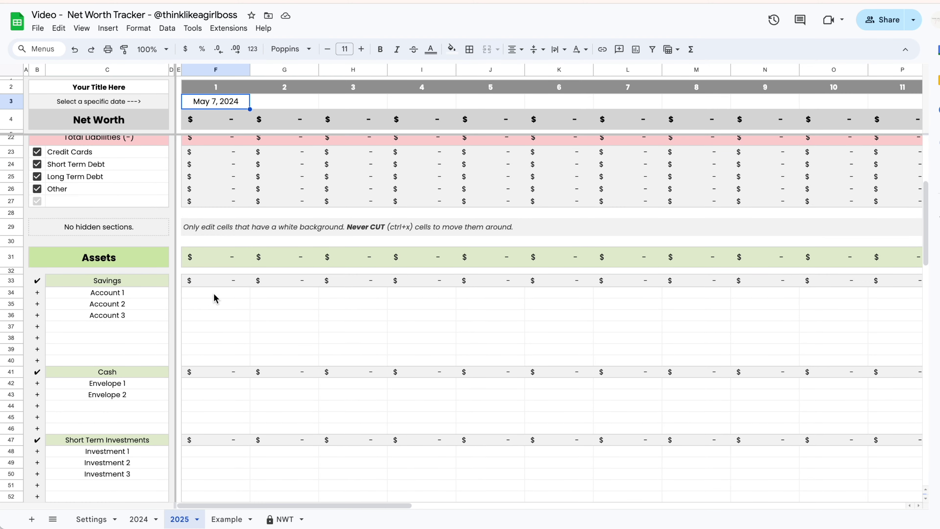
{"action": "left_click", "coordinate": [212, 306]}
{"action": "left_click", "coordinate": [477, 338]}
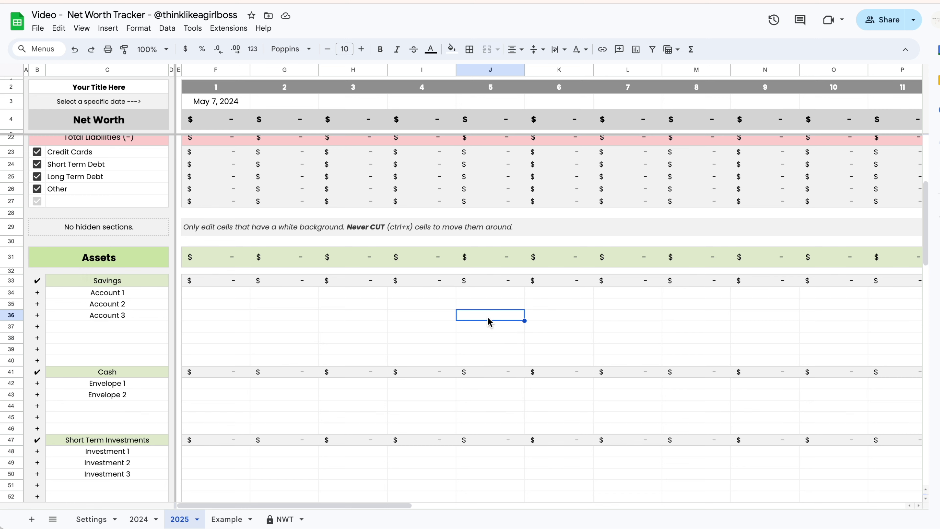
Step: Customize the spreadsheet theme by setting Accent 1 to dark purple and Accent 2 to light purple
{"action": "scroll", "coordinate": [488, 321], "scroll_direction": "up", "scroll_amount": 5}
{"action": "left_click", "coordinate": [422, 245]}
{"action": "left_click", "coordinate": [138, 28]}
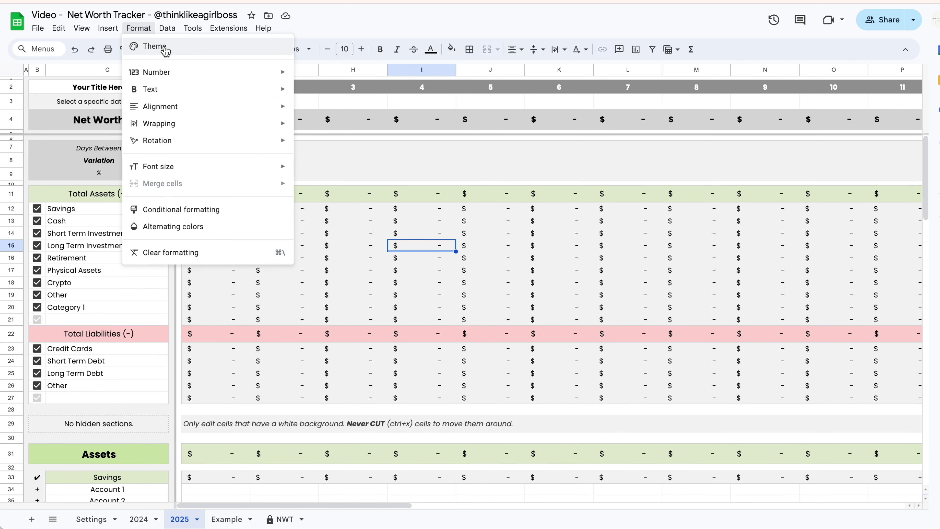
{"action": "left_click", "coordinate": [149, 44]}
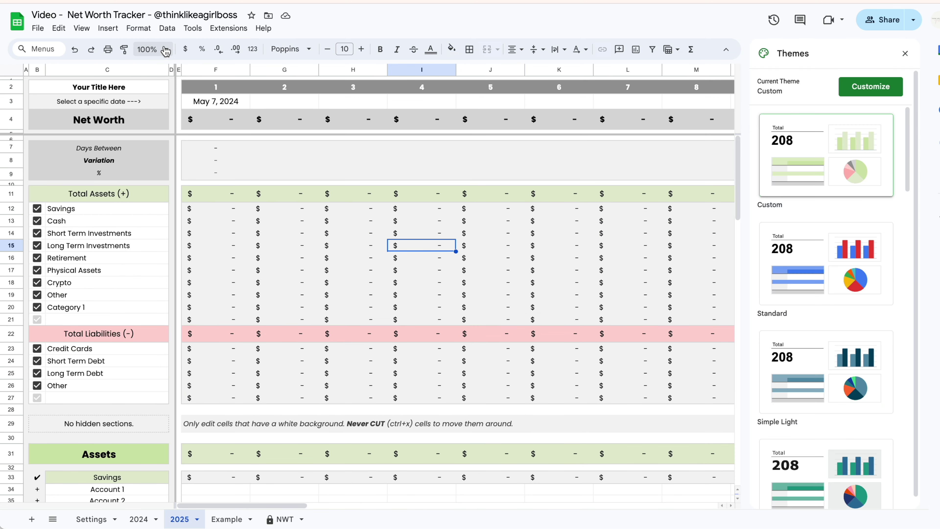
{"action": "left_click", "coordinate": [880, 89]}
{"action": "scroll", "coordinate": [818, 330], "scroll_direction": "down", "scroll_amount": 1}
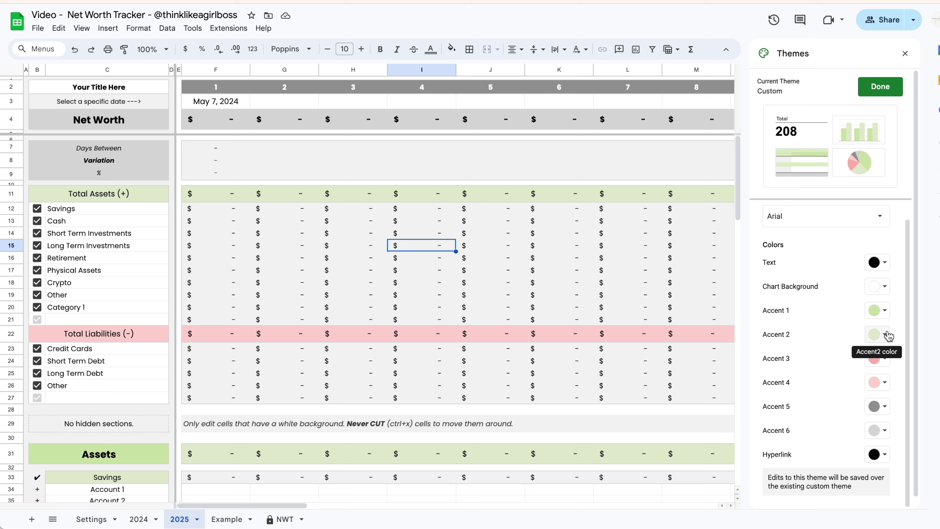
{"action": "left_click", "coordinate": [884, 311]}
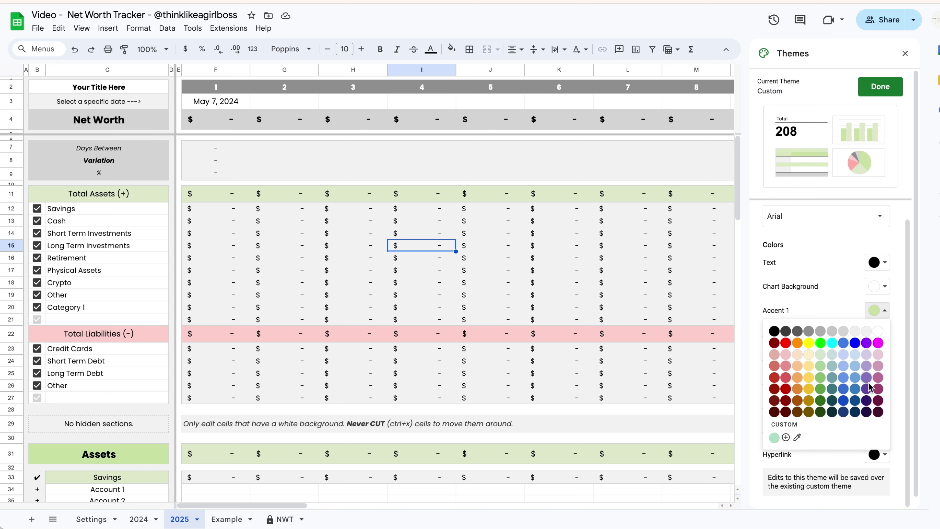
{"action": "left_click", "coordinate": [866, 389]}
{"action": "left_click", "coordinate": [885, 334]}
{"action": "left_click", "coordinate": [866, 390]}
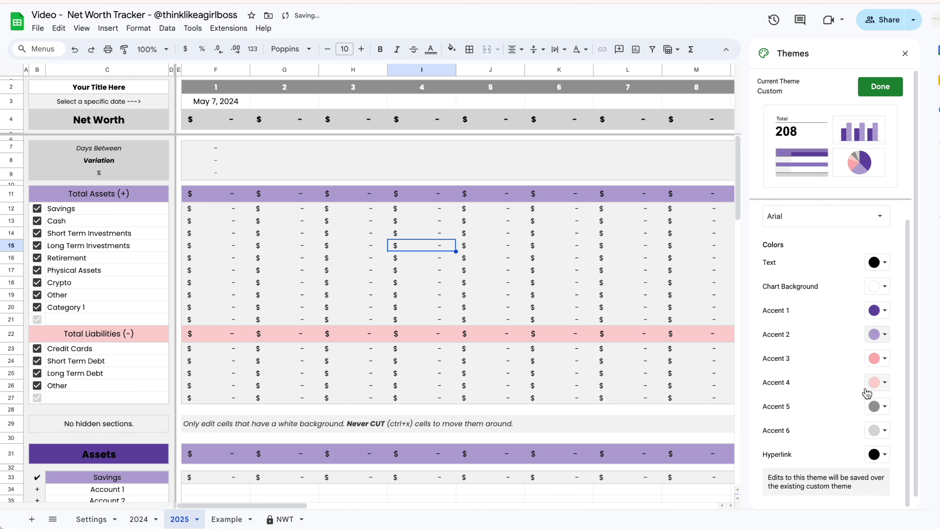
{"action": "scroll", "coordinate": [486, 328], "scroll_direction": "down", "scroll_amount": 3}
{"action": "scroll", "coordinate": [488, 327], "scroll_direction": "up", "scroll_amount": 3}
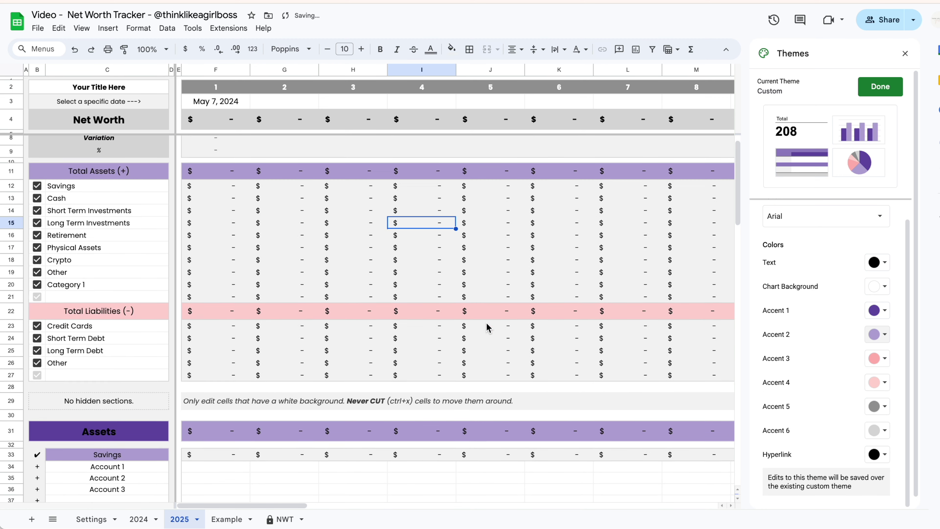
Step: Set the theme's Accent 3 to medium blue and Accent 4 to pale blue, and finish editing the theme
{"action": "left_click", "coordinate": [881, 358]}
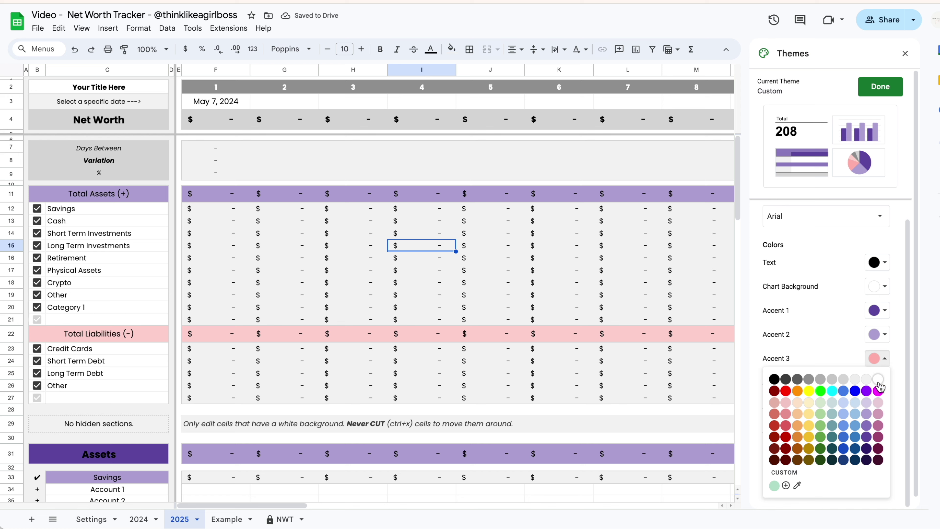
{"action": "left_click", "coordinate": [856, 425]}
{"action": "left_click", "coordinate": [883, 382]}
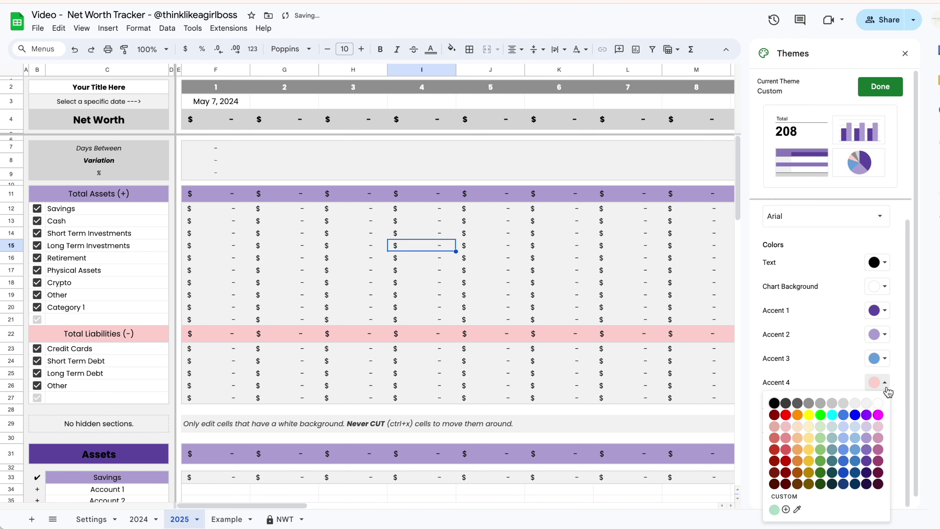
{"action": "left_click", "coordinate": [855, 425]}
{"action": "scroll", "coordinate": [380, 335], "scroll_direction": "down", "scroll_amount": 10}
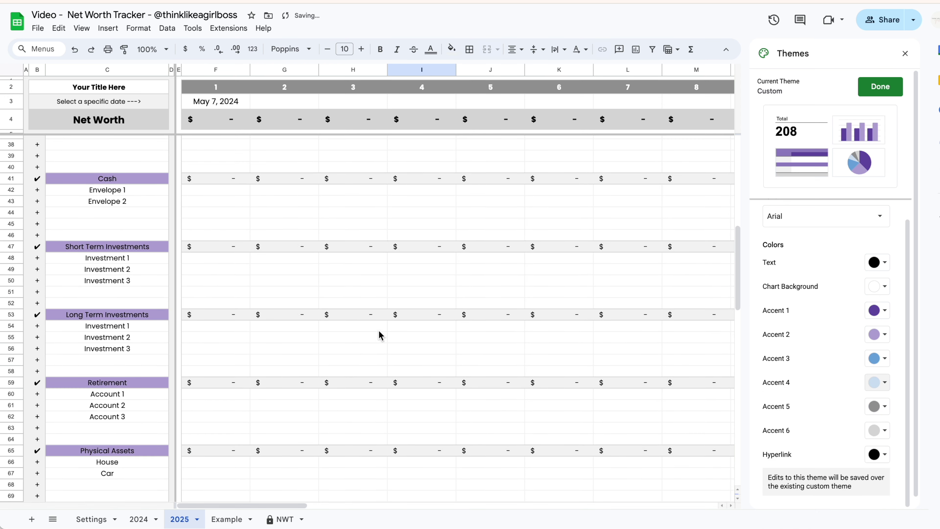
{"action": "scroll", "coordinate": [380, 335], "scroll_direction": "up", "scroll_amount": 6}
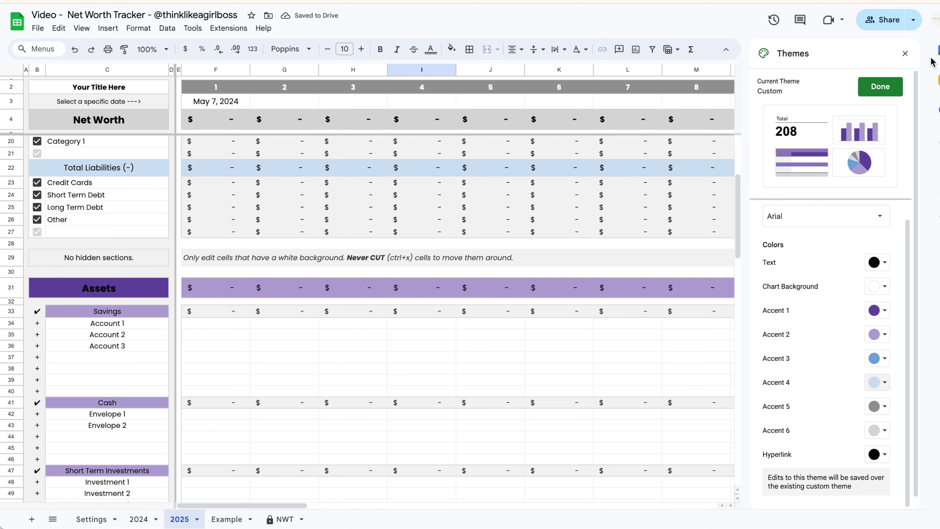
{"action": "left_click", "coordinate": [905, 53]}
Step: Change the text color of the Assets heading on the 2025 sheet to white
{"action": "left_click", "coordinate": [140, 295]}
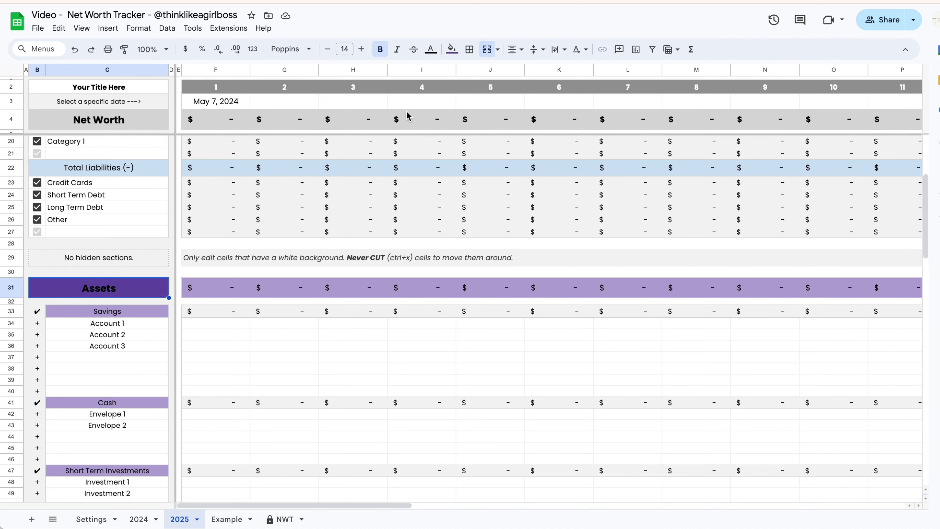
{"action": "left_click", "coordinate": [431, 49]}
{"action": "left_click", "coordinate": [542, 90]}
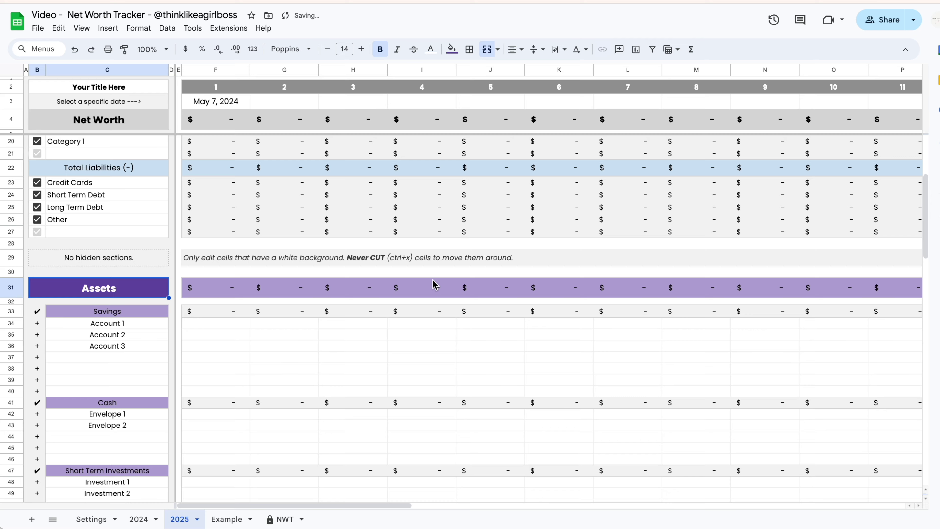
{"action": "left_click", "coordinate": [434, 287]}
Step: Examine the Total Assets and Total Liabilities rows in the two-column comparison section and the fill color options for Total Assets
{"action": "scroll", "coordinate": [434, 365], "scroll_direction": "up", "scroll_amount": 4}
{"action": "scroll", "coordinate": [434, 365], "scroll_direction": "right", "scroll_amount": 15}
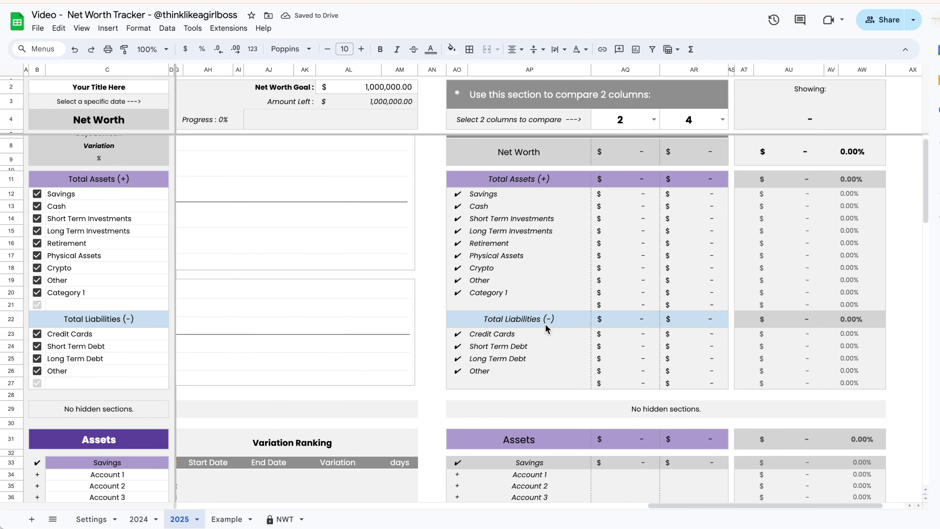
{"action": "left_click_drag", "start_coordinate": [514, 326], "coordinate": [699, 323]}
{"action": "left_click_drag", "start_coordinate": [531, 180], "coordinate": [665, 184]}
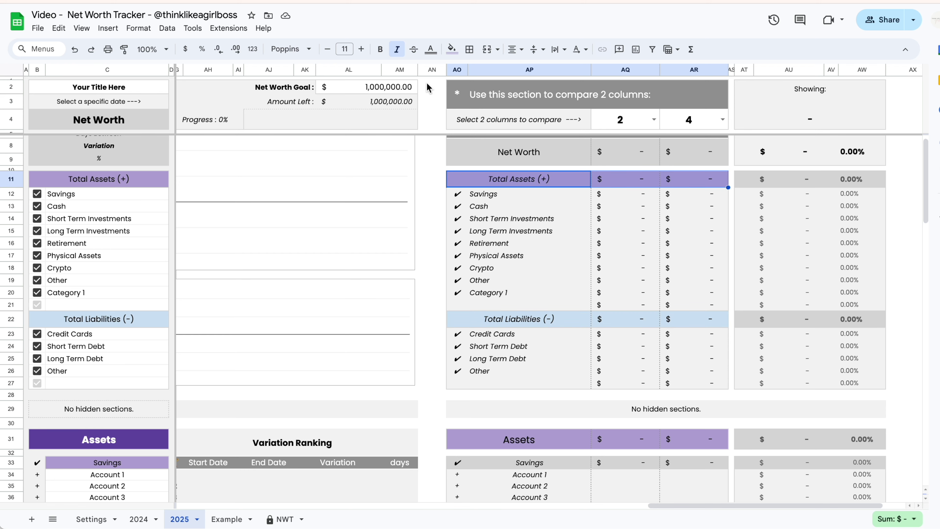
{"action": "left_click", "coordinate": [451, 49]}
{"action": "left_click", "coordinate": [429, 346]}
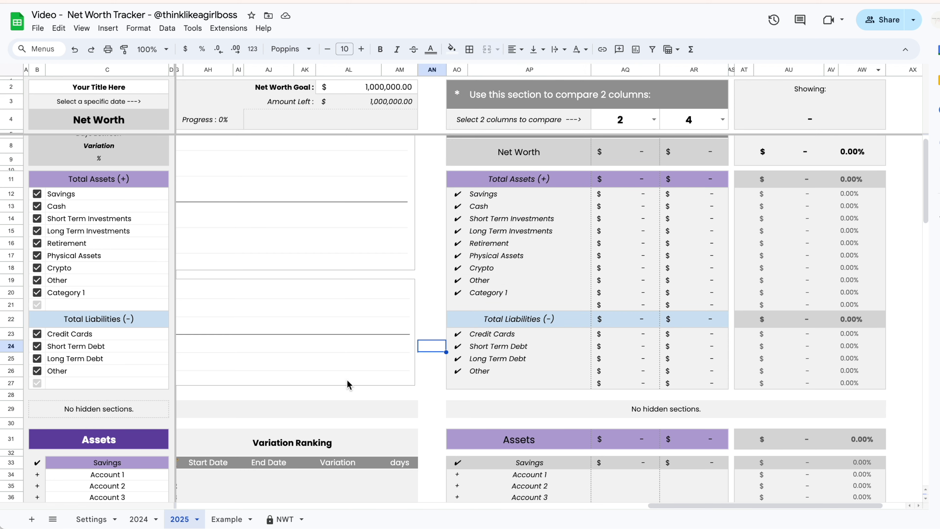
Step: Examine the charts on the 2025 sheet and the net worth goal progress bar on the 2024 sheet
{"action": "left_click", "coordinate": [428, 309]}
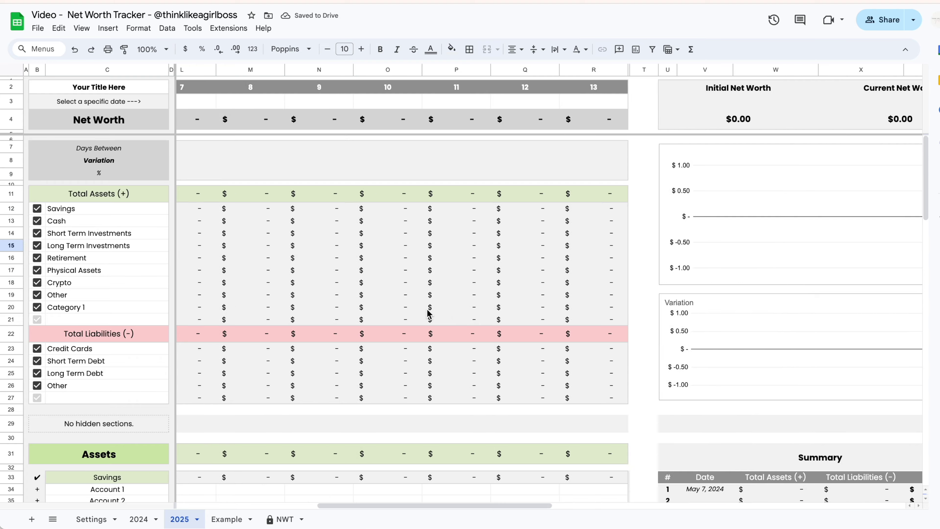
{"action": "scroll", "coordinate": [426, 310], "scroll_direction": "right", "scroll_amount": 10}
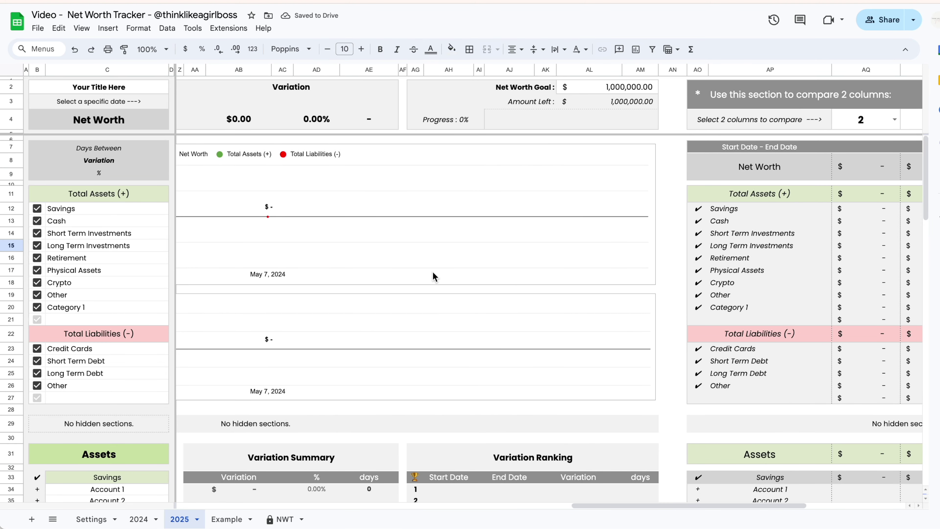
{"action": "scroll", "coordinate": [433, 272], "scroll_direction": "left", "scroll_amount": 10}
{"action": "left_click", "coordinate": [724, 124]}
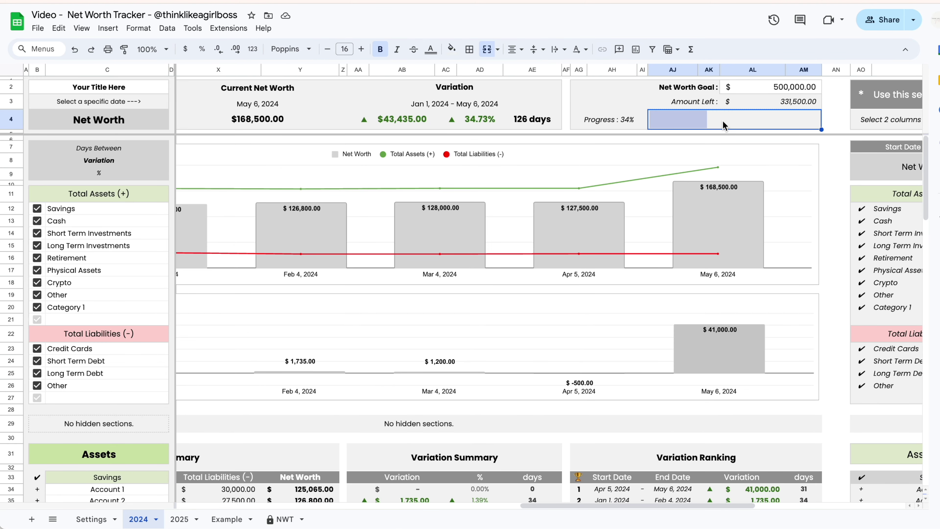
{"action": "left_click", "coordinate": [627, 105]}
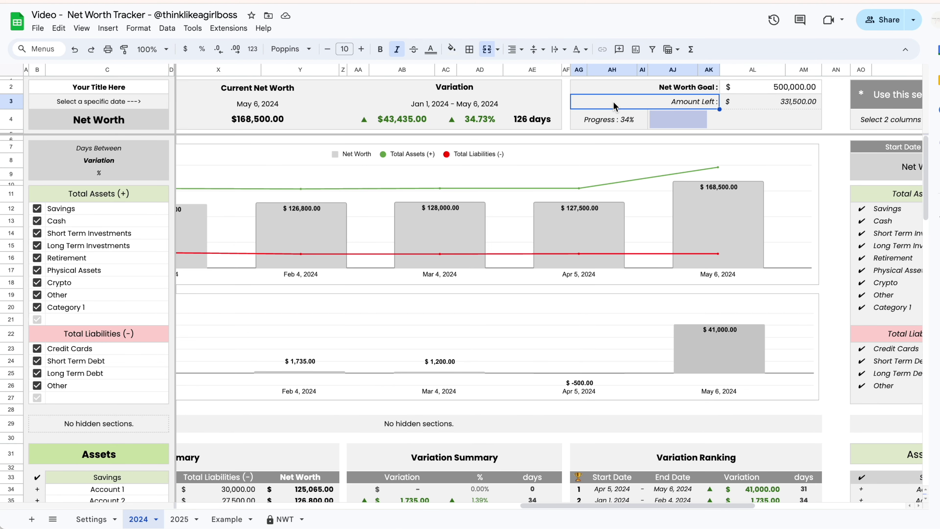
Step: On the Settings sheet, use the custom fill color picker to get the teal hex code #3e94ab without applying the fill
{"action": "left_click", "coordinate": [89, 520]}
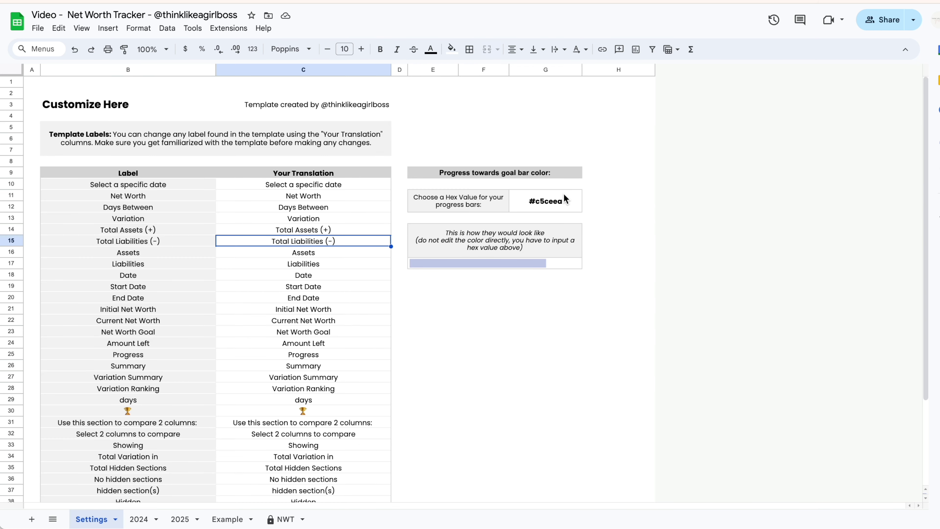
{"action": "left_click", "coordinate": [559, 207]}
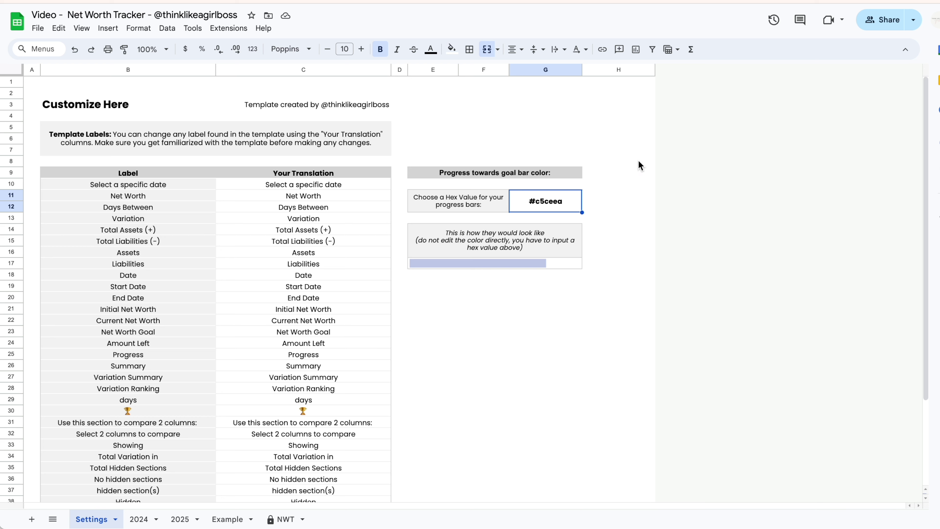
{"action": "left_click", "coordinate": [526, 119]}
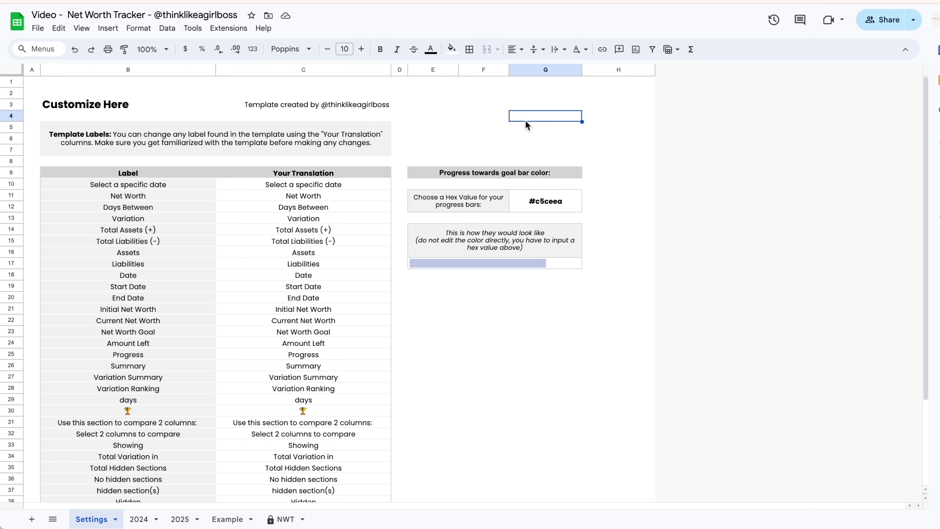
{"action": "left_click", "coordinate": [560, 128]}
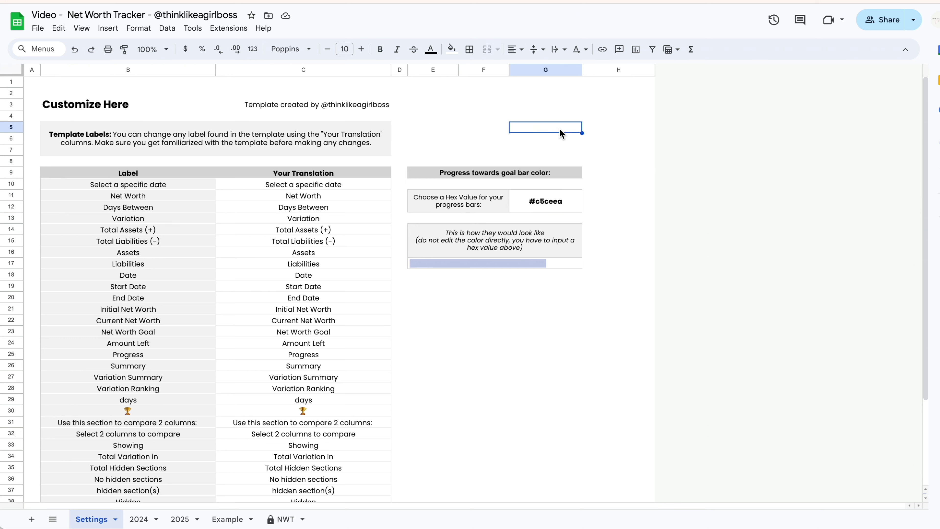
{"action": "left_click", "coordinate": [456, 52]}
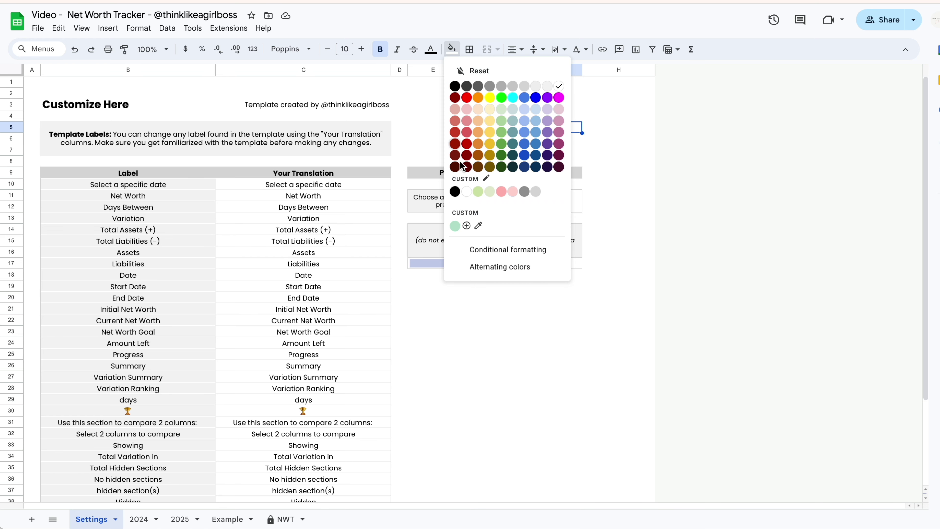
{"action": "left_click", "coordinate": [467, 224]}
{"action": "left_click_drag", "start_coordinate": [405, 177], "coordinate": [499, 203]}
{"action": "left_click_drag", "start_coordinate": [474, 278], "coordinate": [512, 277]}
{"action": "left_click_drag", "start_coordinate": [441, 316], "coordinate": [411, 317]}
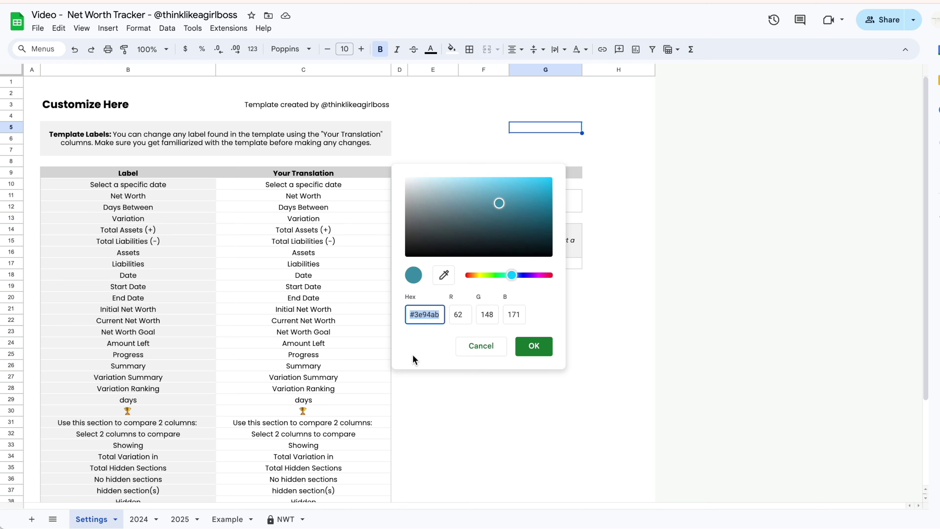
{"action": "left_click", "coordinate": [480, 349]}
Step: Set the progress bar hex value to #3e94ab and check the goal bar on the 2024 sheet
{"action": "left_click", "coordinate": [537, 207]}
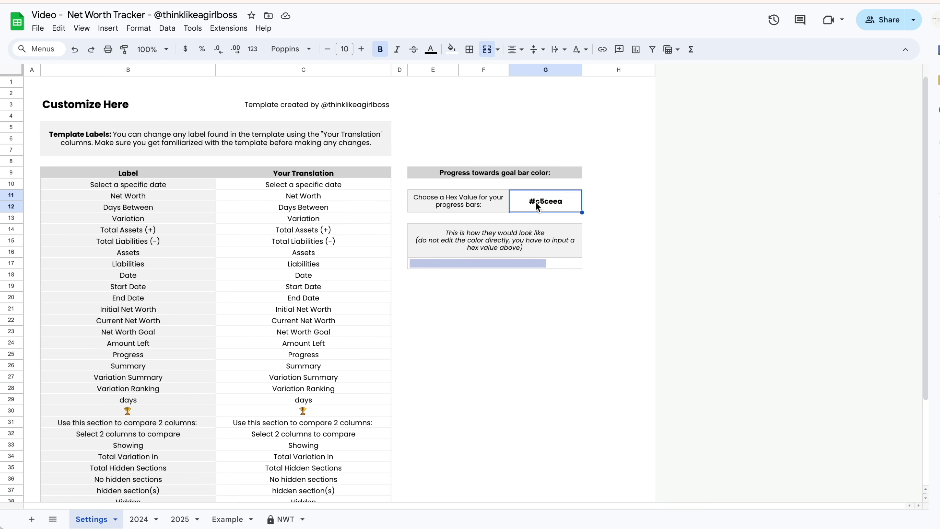
{"action": "type", "text": "#3e94ab"}
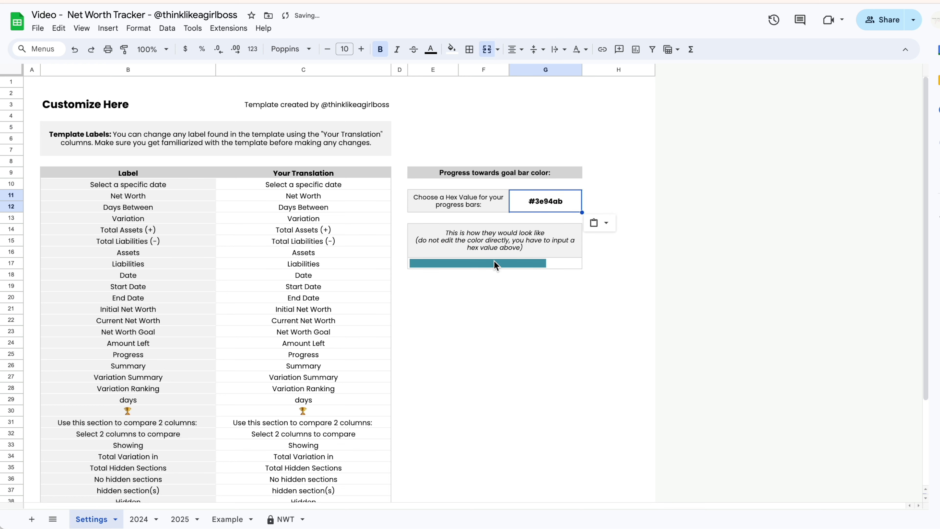
{"action": "left_click", "coordinate": [140, 519]}
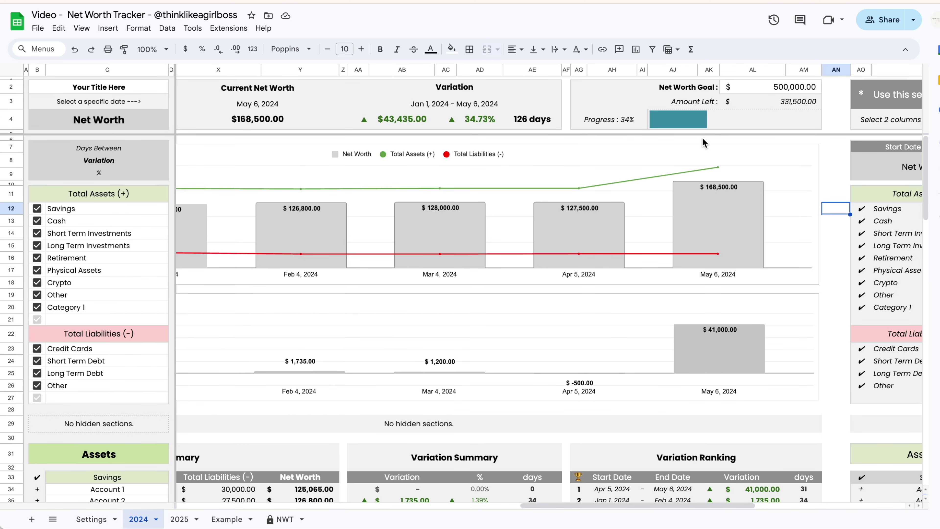
Step: Review the template labels and their editable entries in the Your Translation column of the Settings sheet
{"action": "left_click", "coordinate": [93, 518]}
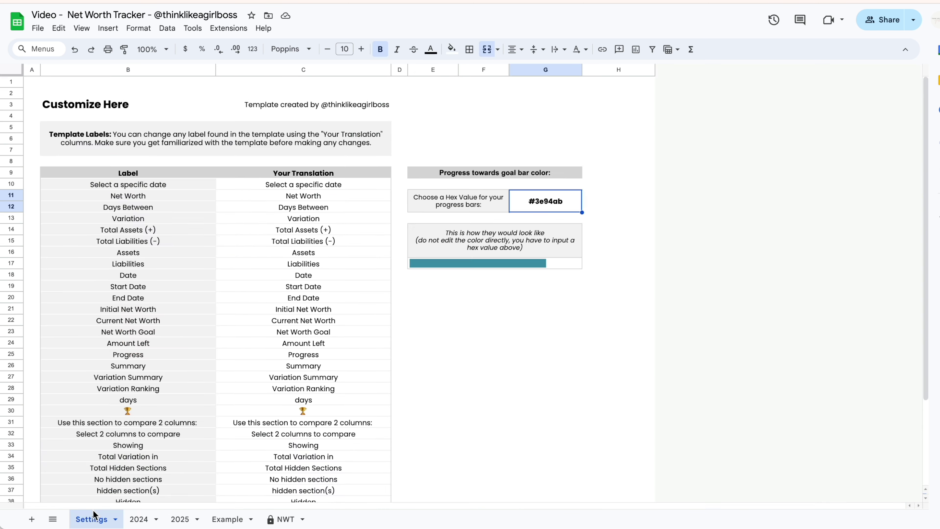
{"action": "left_click", "coordinate": [295, 274]}
{"action": "scroll", "coordinate": [294, 273], "scroll_direction": "down", "scroll_amount": 3}
{"action": "left_click", "coordinate": [339, 271]}
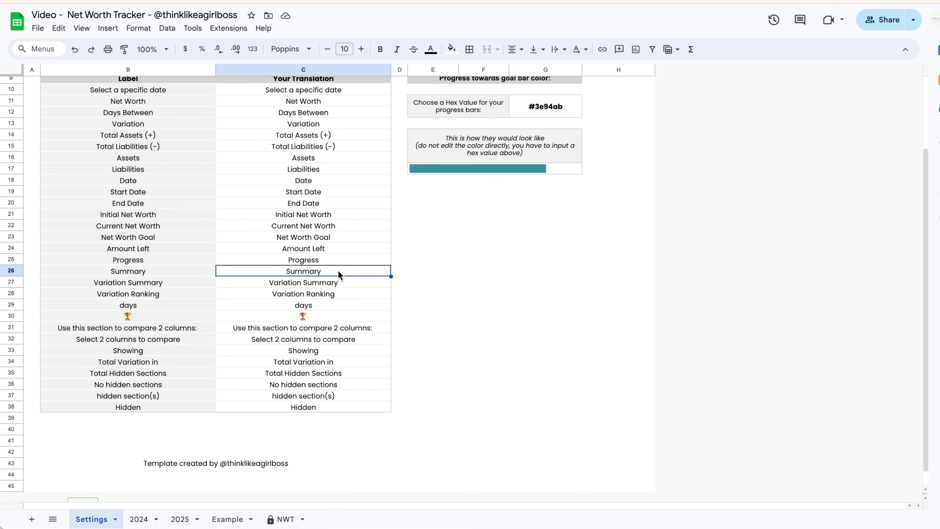
{"action": "left_click", "coordinate": [332, 91]}
{"action": "left_click", "coordinate": [331, 109]}
{"action": "left_click", "coordinate": [330, 124]}
{"action": "left_click", "coordinate": [329, 135]}
{"action": "left_click", "coordinate": [334, 145]}
{"action": "left_click", "coordinate": [333, 159]}
{"action": "left_click", "coordinate": [334, 168]}
{"action": "scroll", "coordinate": [333, 169], "scroll_direction": "up", "scroll_amount": 2}
{"action": "left_click", "coordinate": [308, 366]}
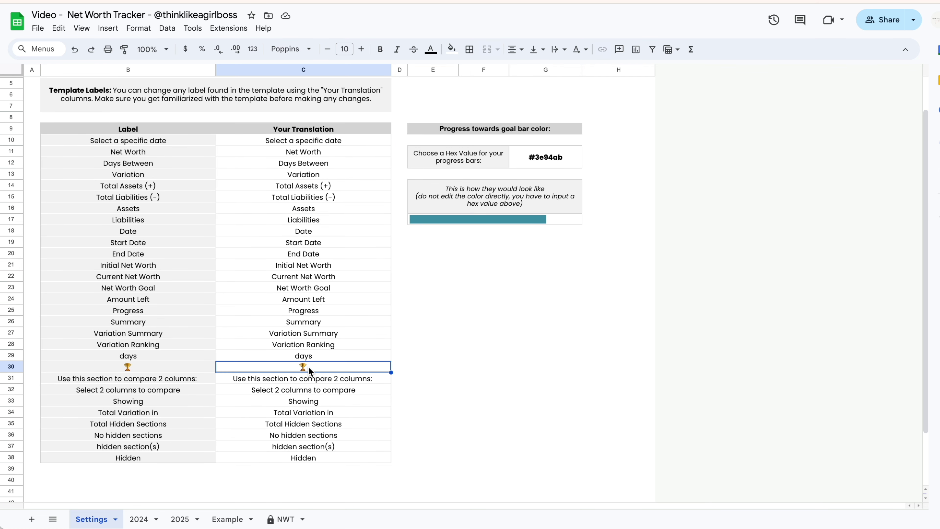
Step: Examine the Variation Ranking table on the 2024 sheet, and view the Settings and 2025 sheets
{"action": "left_click", "coordinate": [144, 518]}
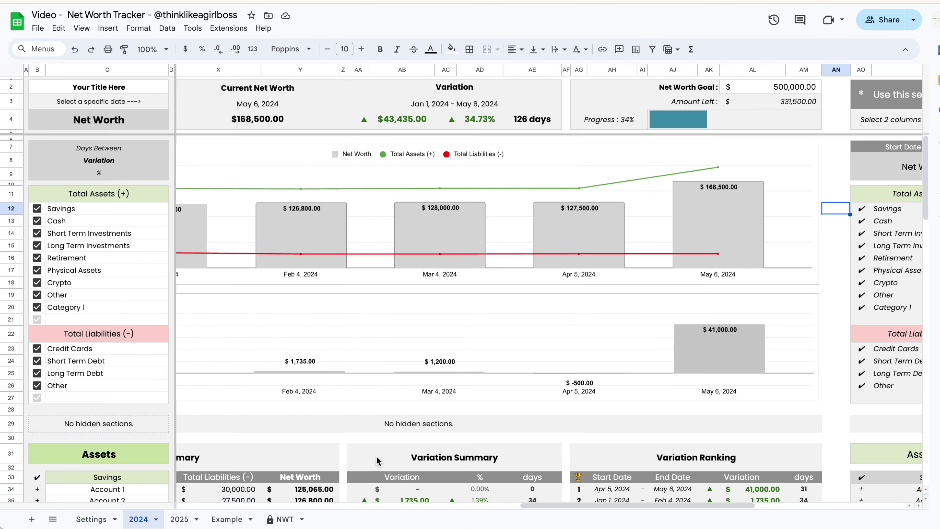
{"action": "scroll", "coordinate": [376, 456], "scroll_direction": "down", "scroll_amount": 5}
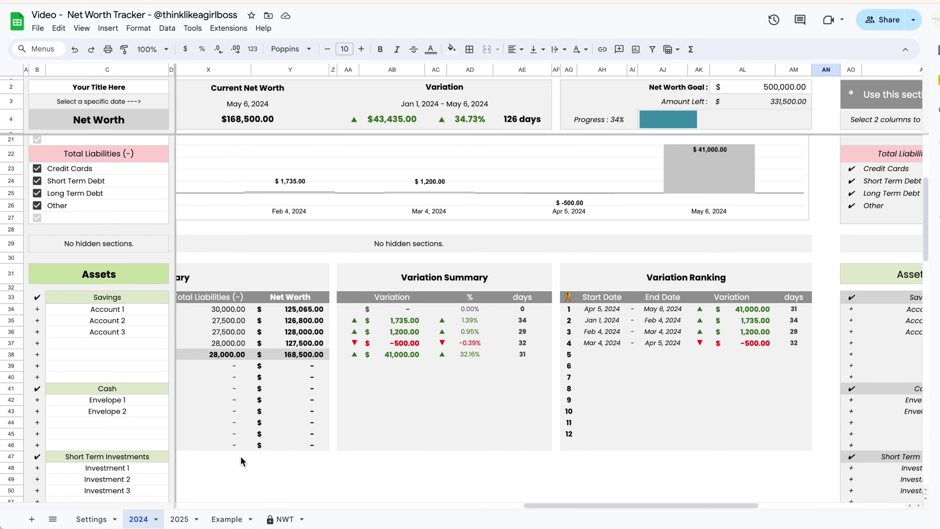
{"action": "left_click", "coordinate": [93, 519]}
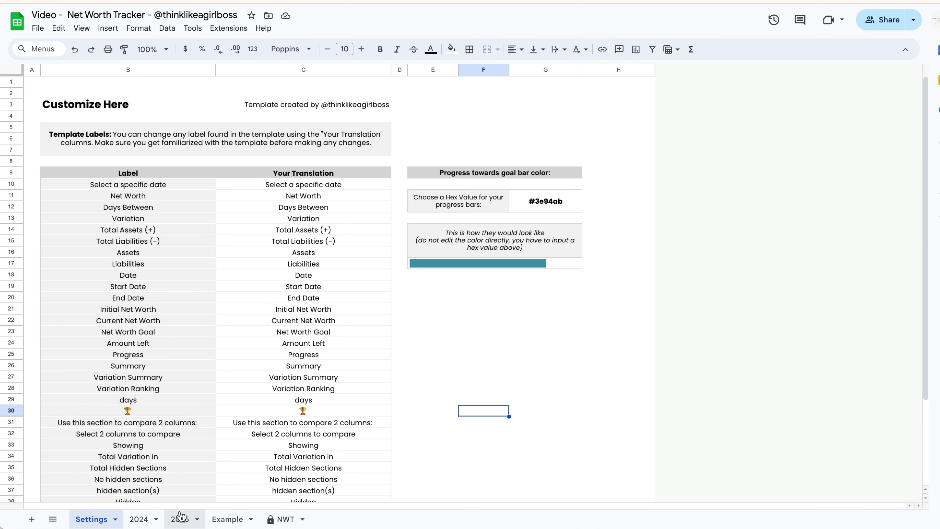
{"action": "left_click", "coordinate": [180, 519]}
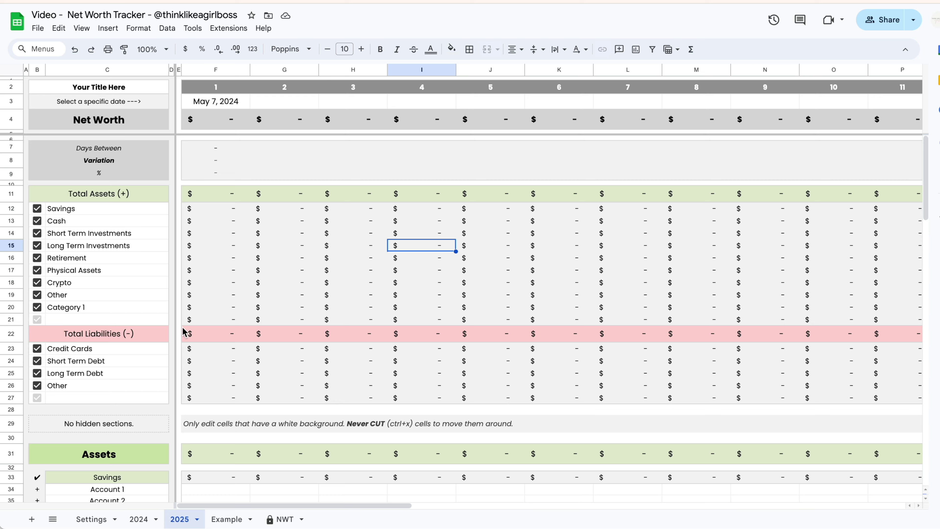
{"action": "left_click", "coordinate": [93, 518]}
{"action": "left_click", "coordinate": [275, 277]}
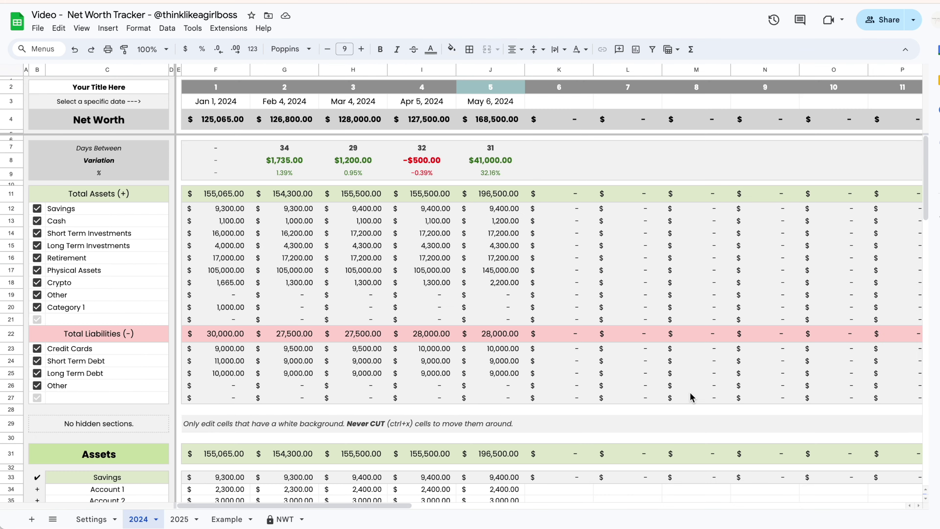